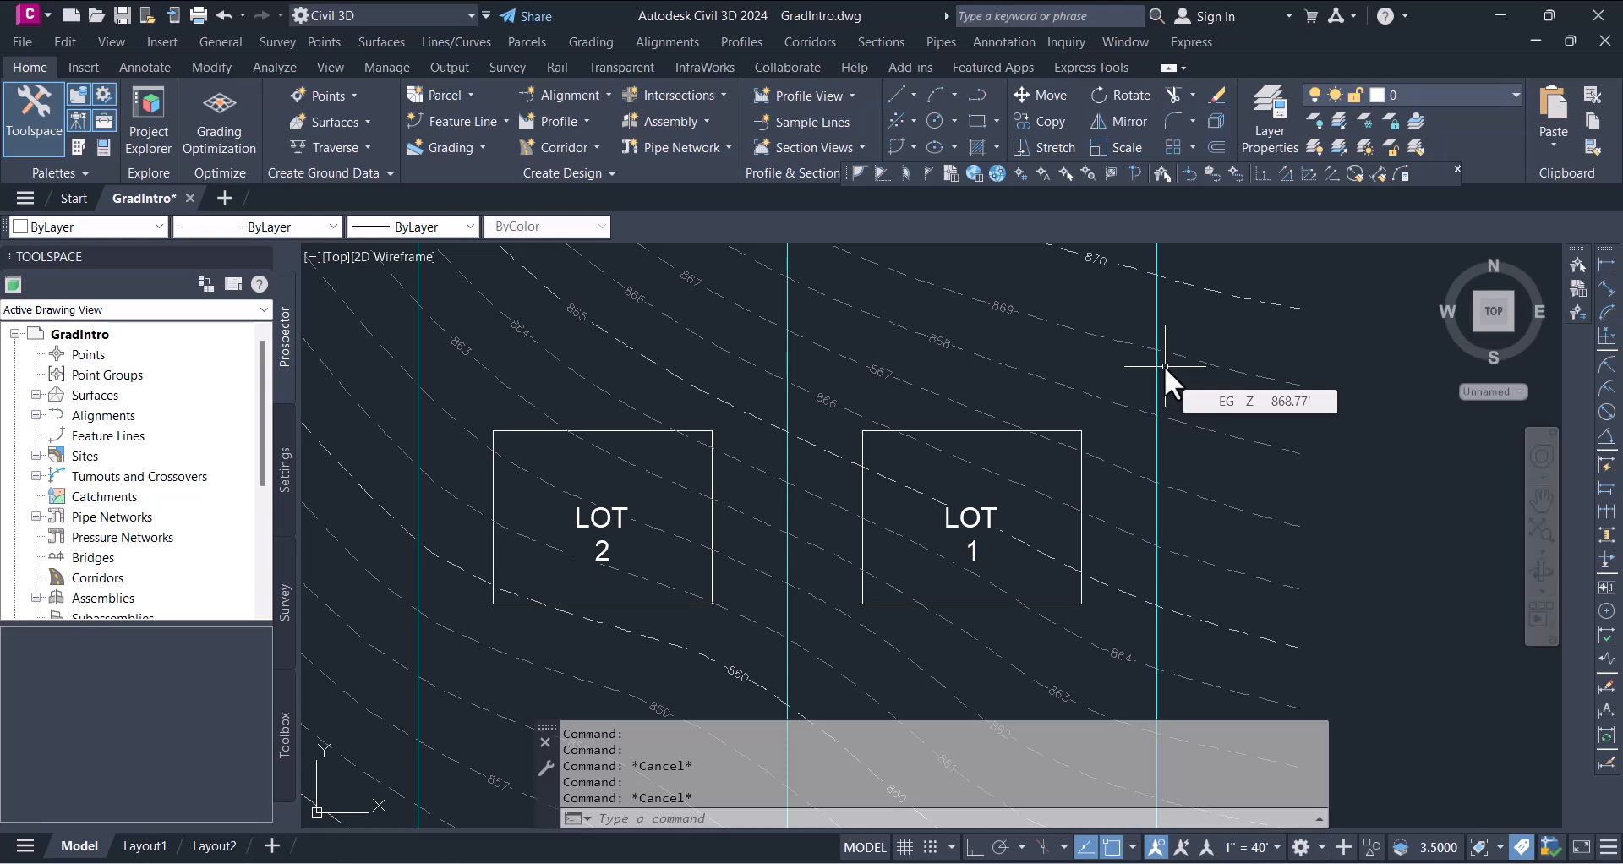
# - Start creating a feature line from an object, choosing the Lot 1 building pad rectangle for conversion
pyautogui.scroll(-4, 693, 423)
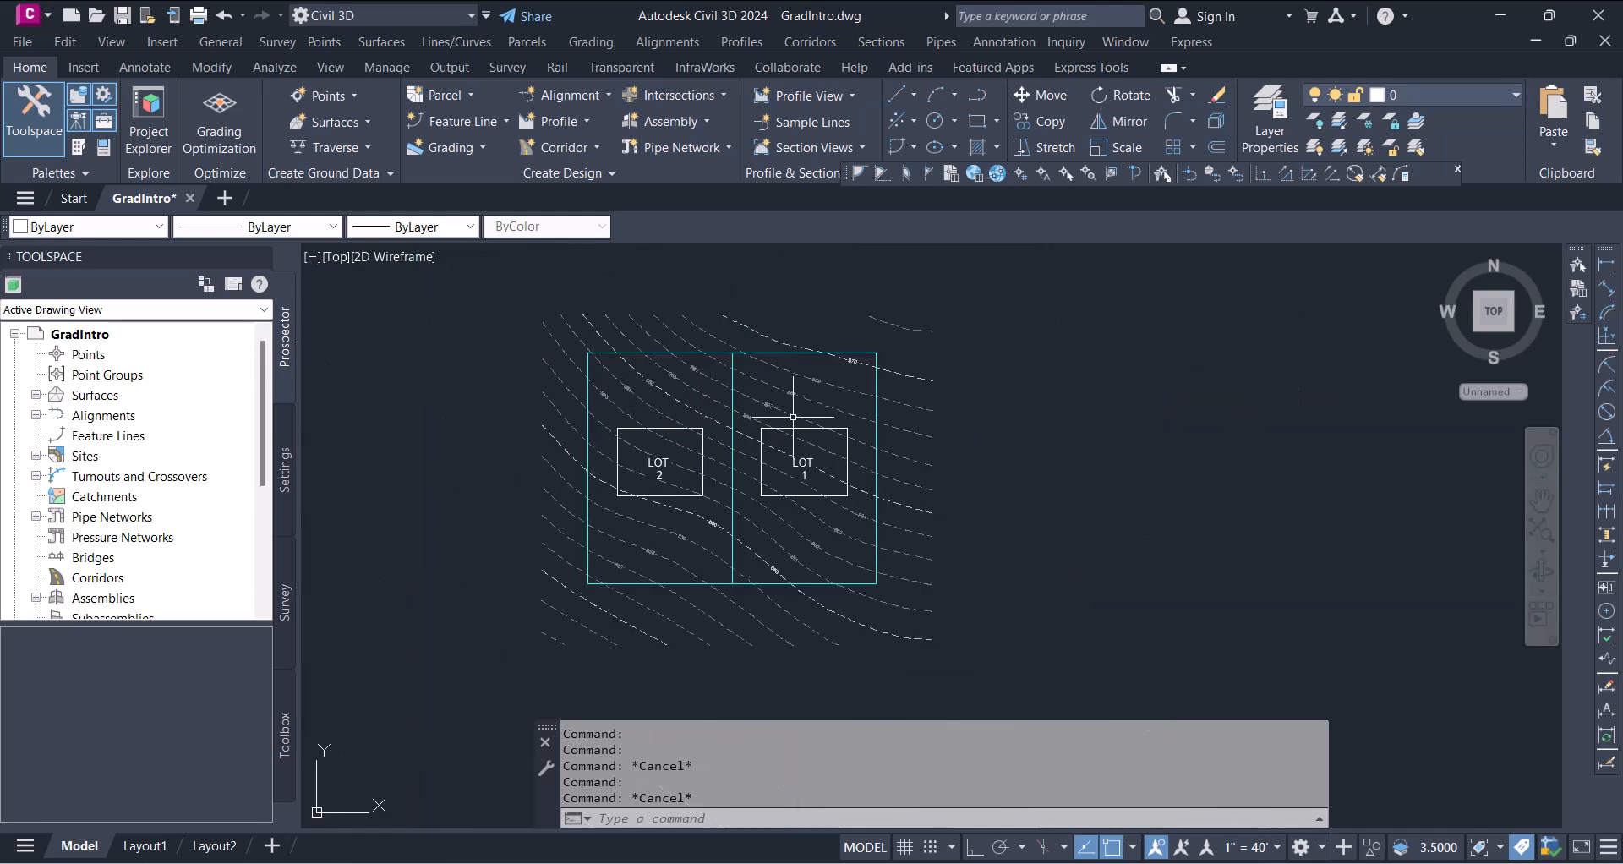
pyautogui.scroll(4, 793, 418)
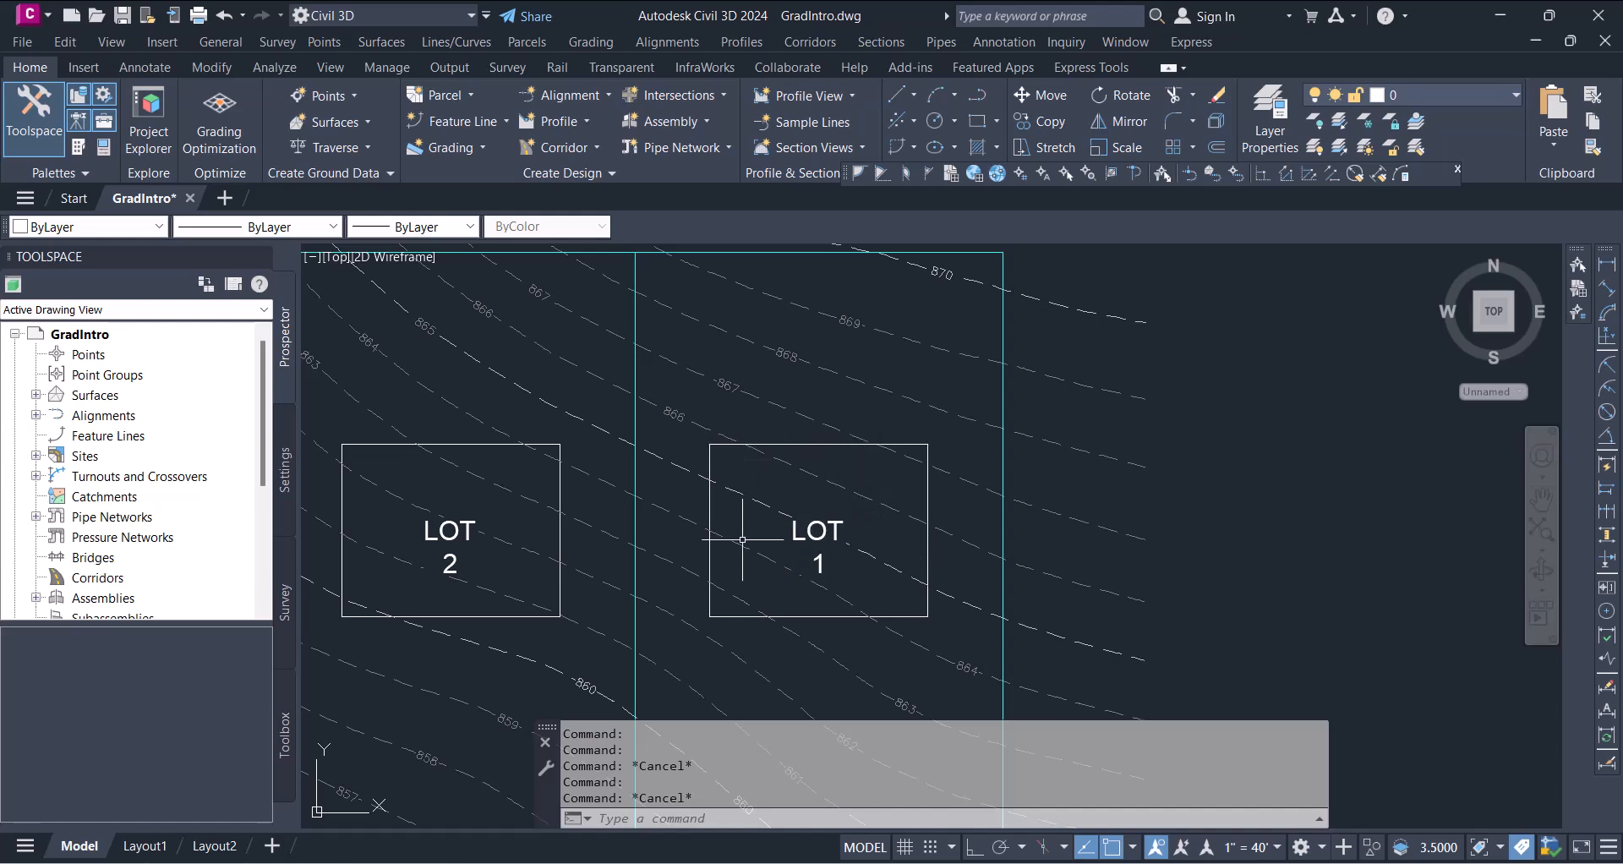
pyautogui.moveTo(755, 568)
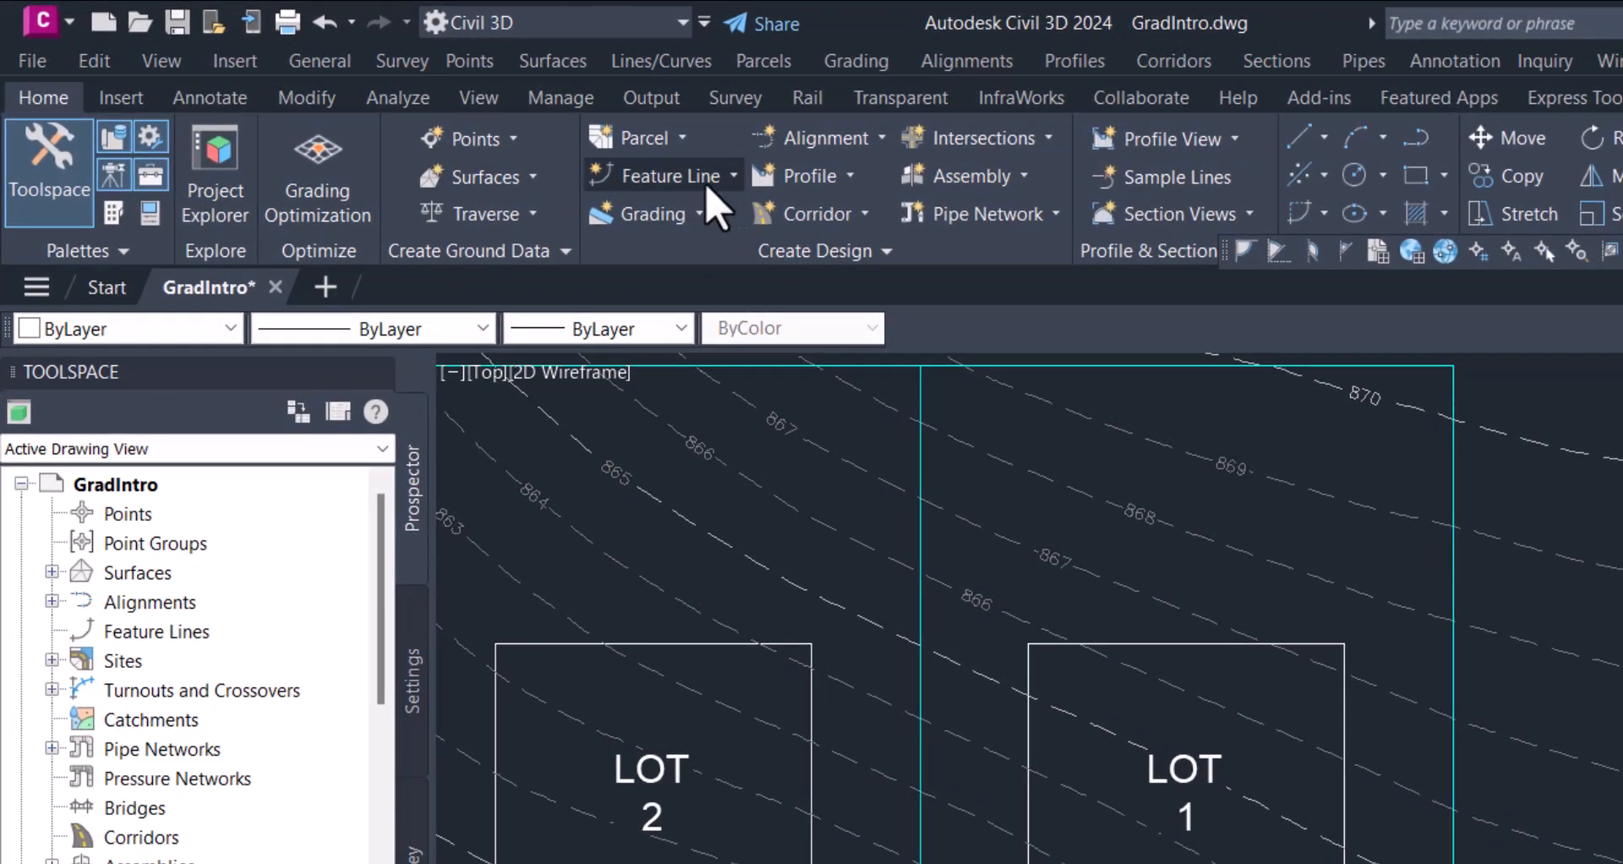
pyautogui.click(715, 179)
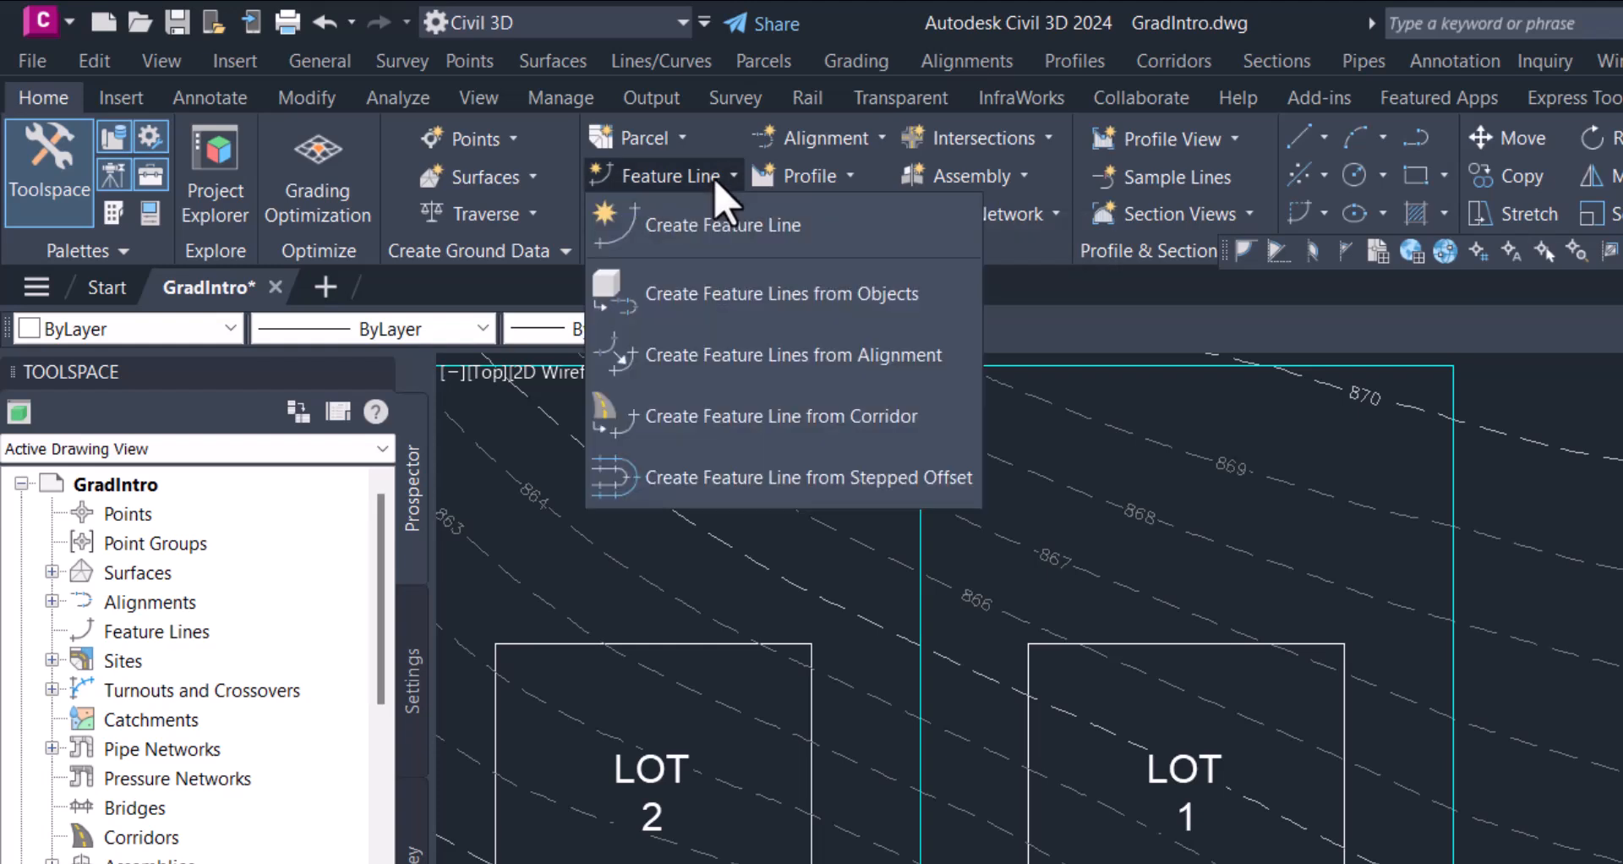
pyautogui.click(765, 313)
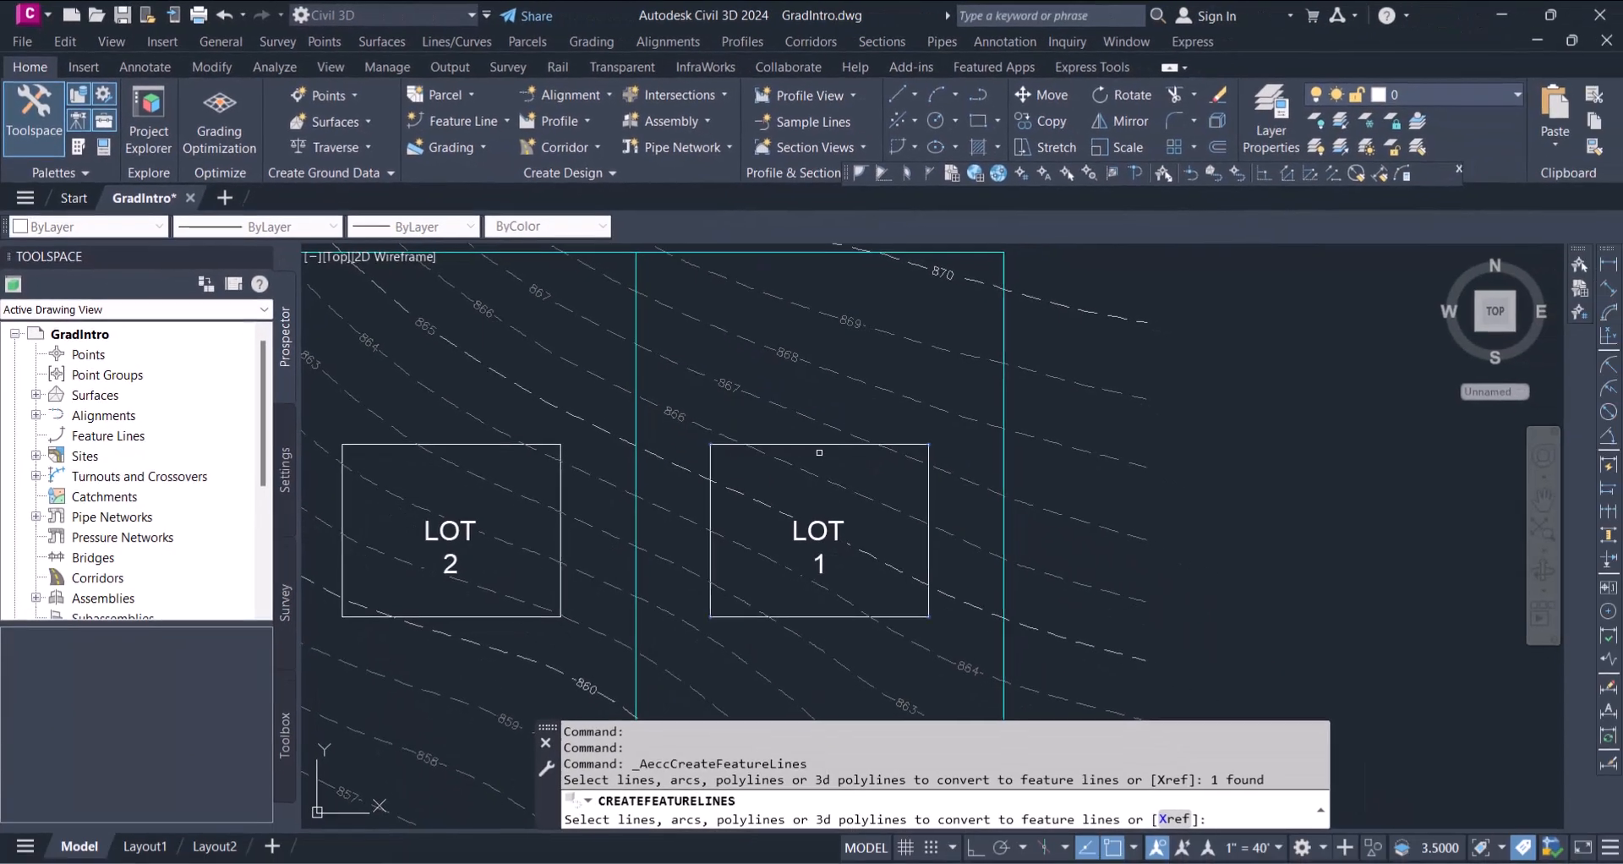
pyautogui.rightClick(1192, 646)
pyautogui.click(850, 467)
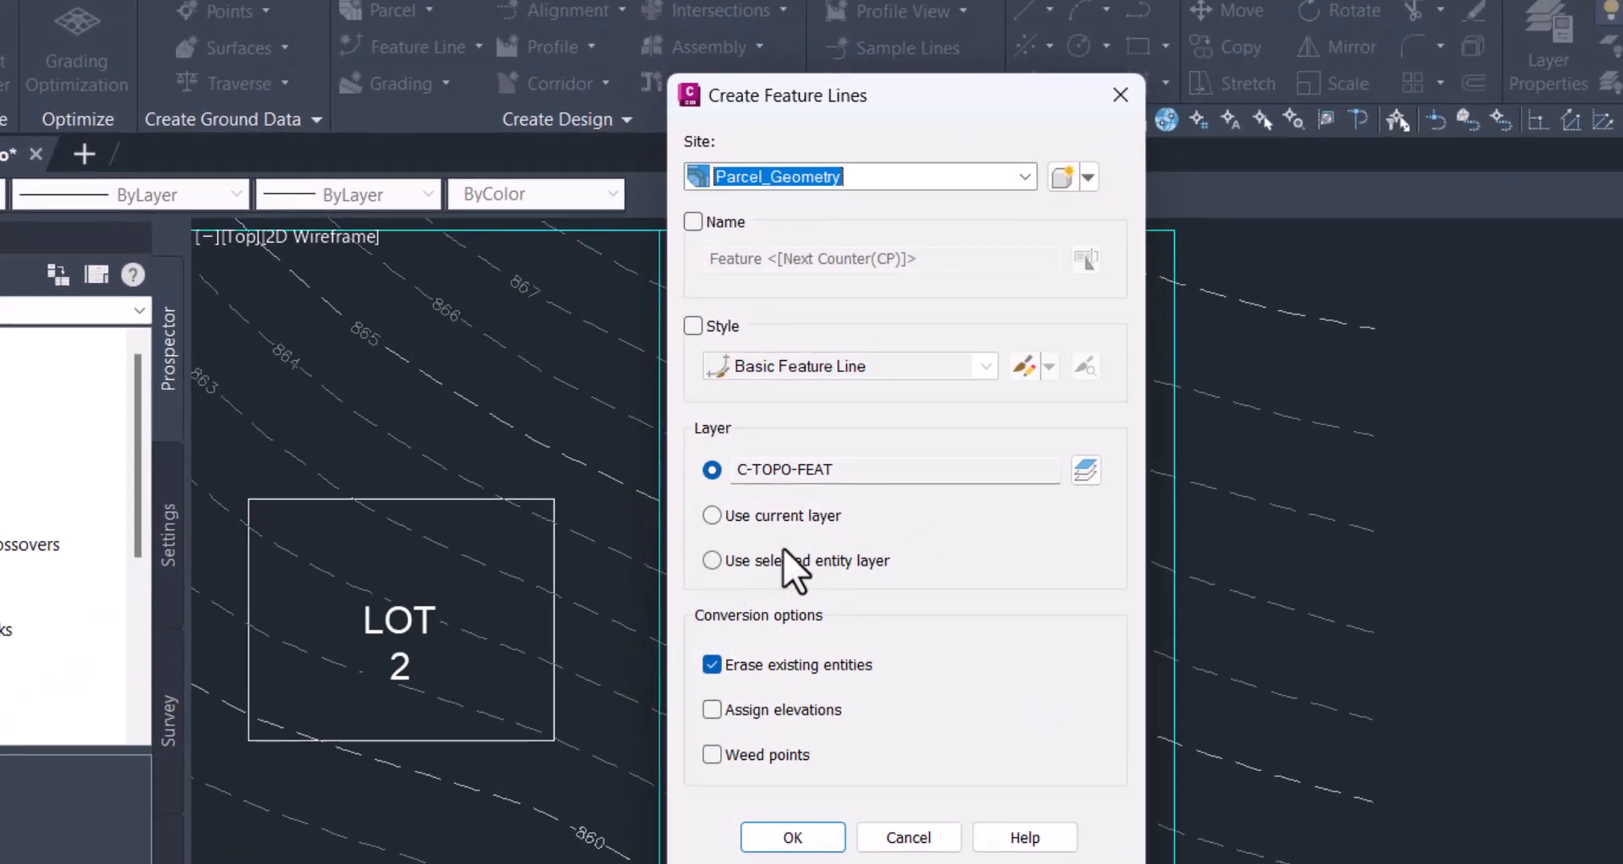
# - Create a new site named Lot Grading for the feature line
pyautogui.click(1089, 176)
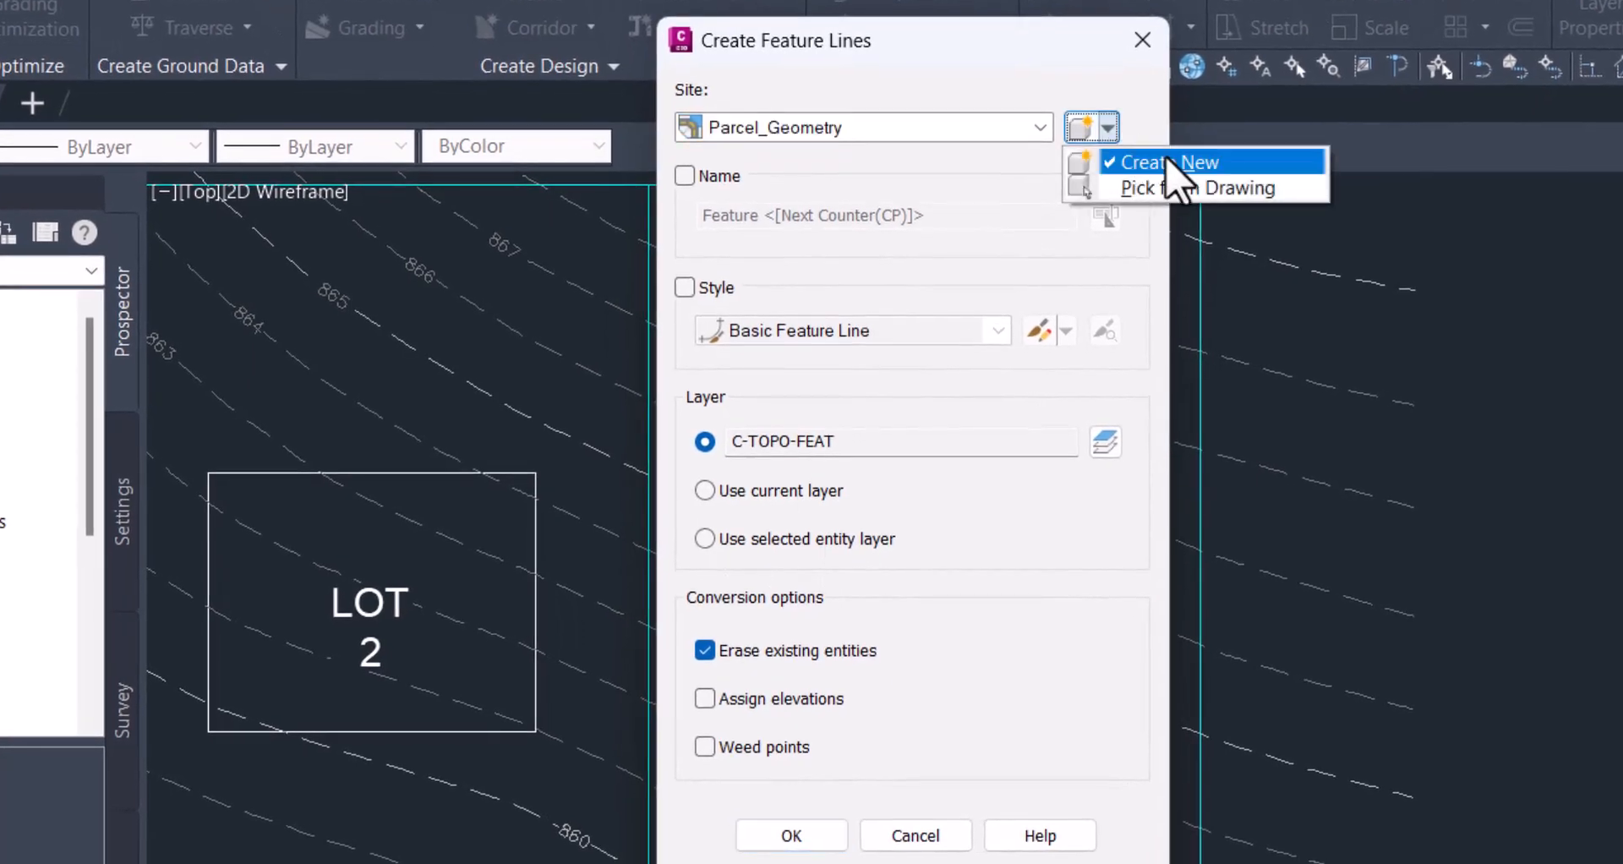
pyautogui.click(1175, 173)
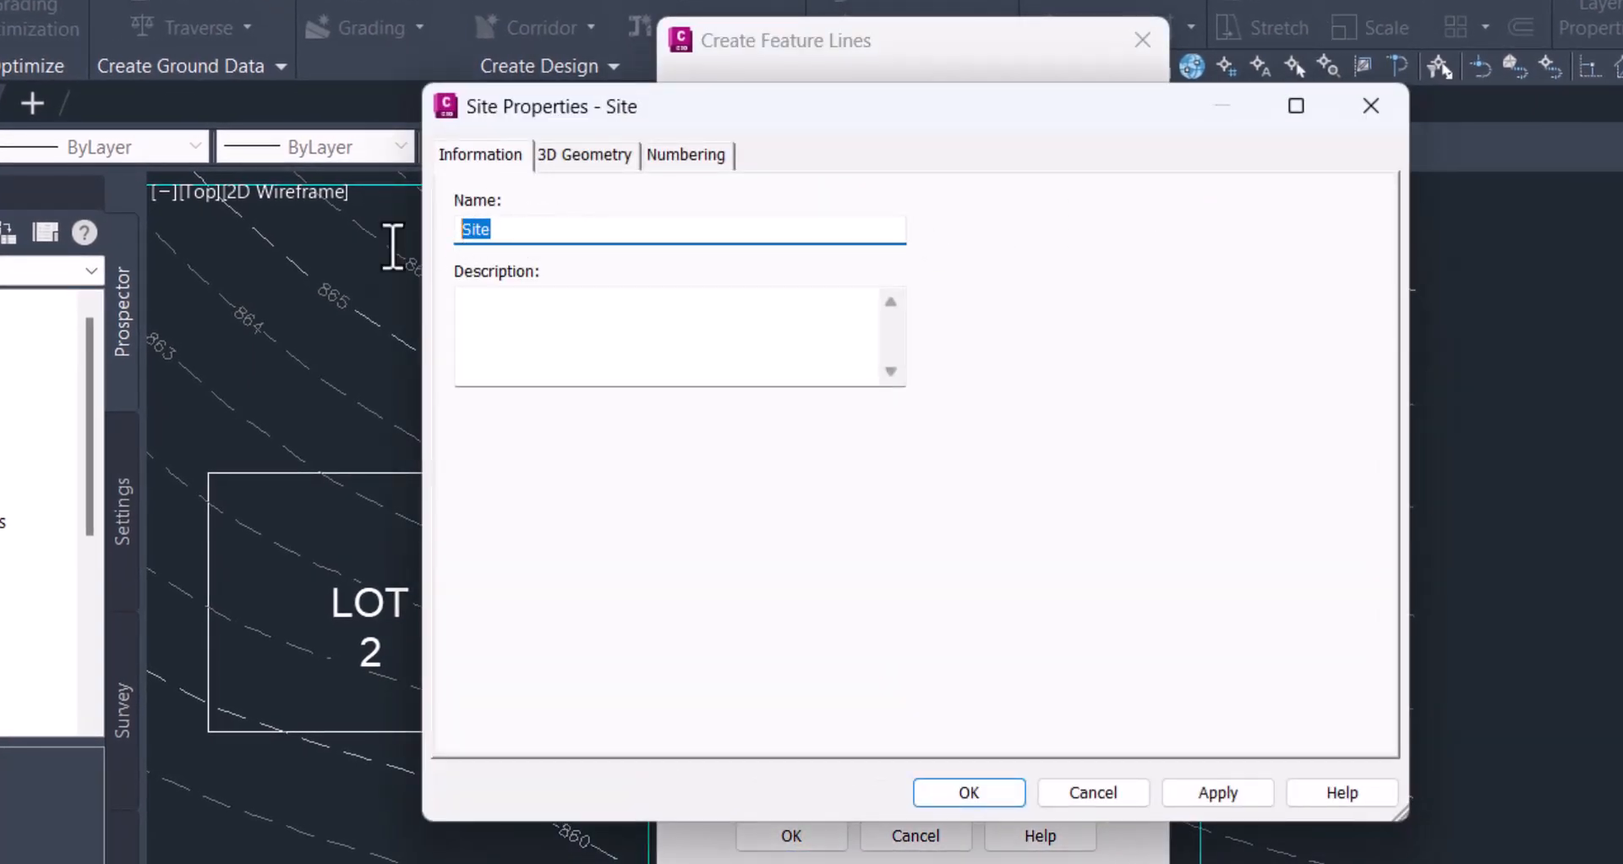
pyautogui.write('Lo')
pyautogui.write('t Grta')
pyautogui.write('rad')
pyautogui.write('ing')
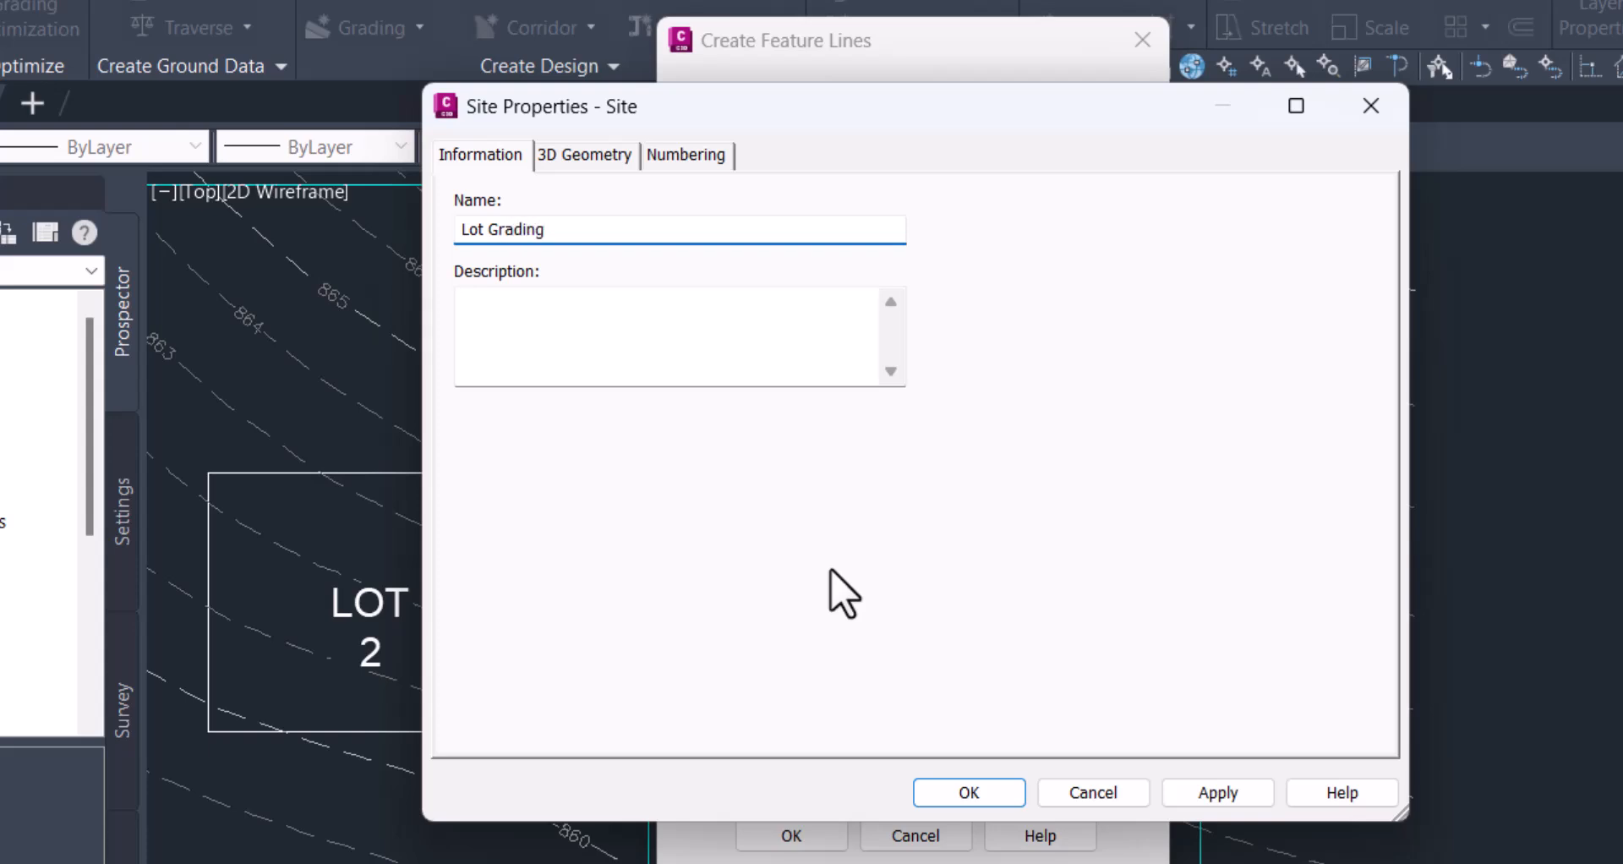
pyautogui.click(969, 793)
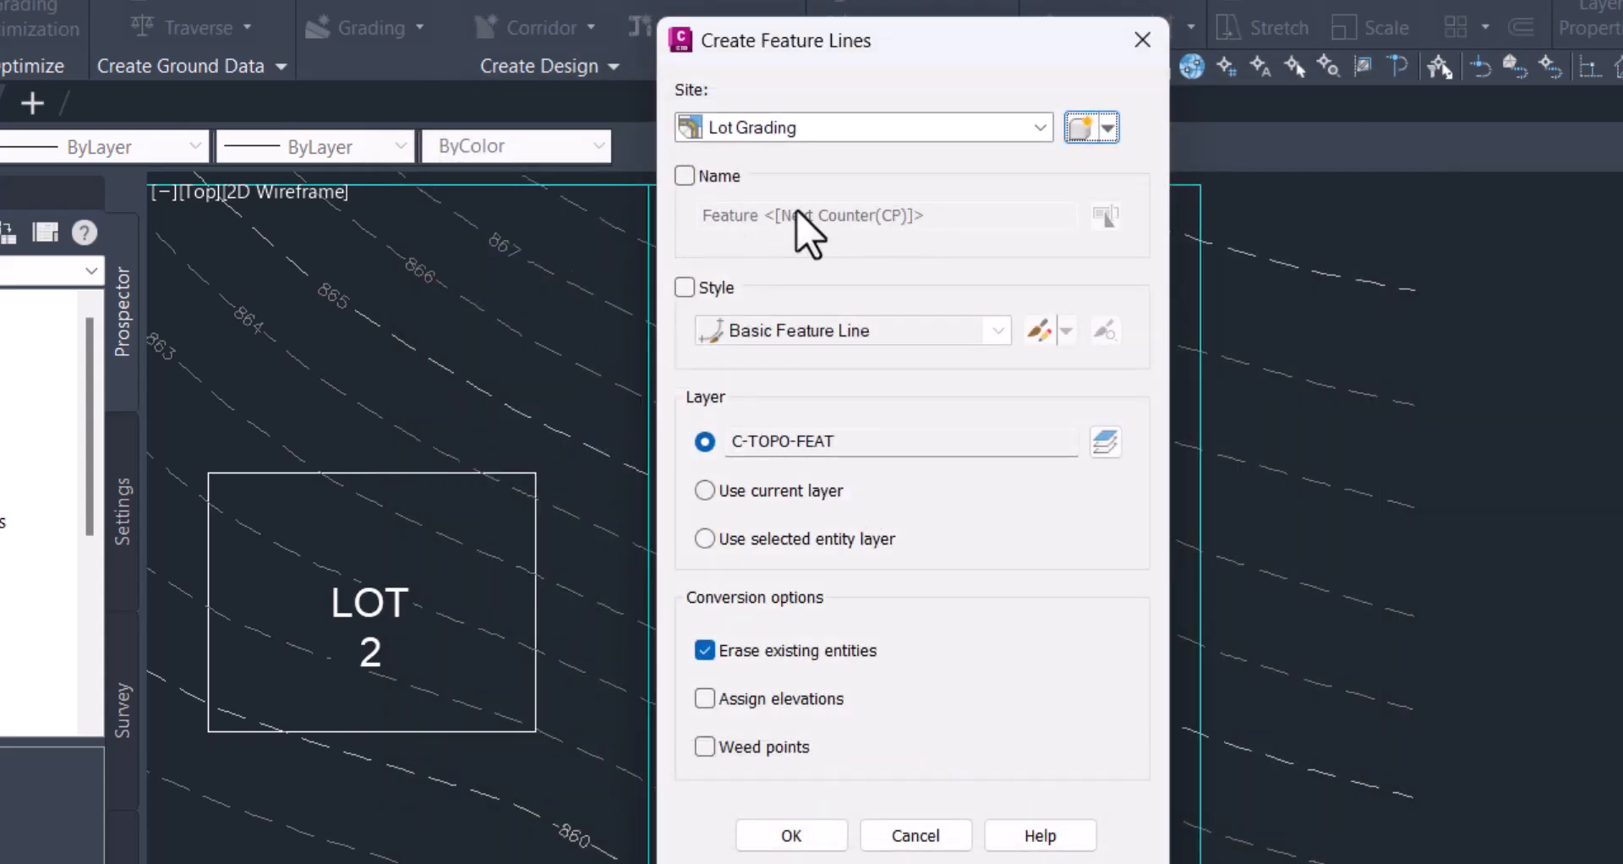
# - Give the feature line the Basic style and accept the creation settings with elevation assignment enabled
pyautogui.click(689, 288)
pyautogui.click(884, 335)
pyautogui.scroll(1, 769, 457)
pyautogui.click(784, 361)
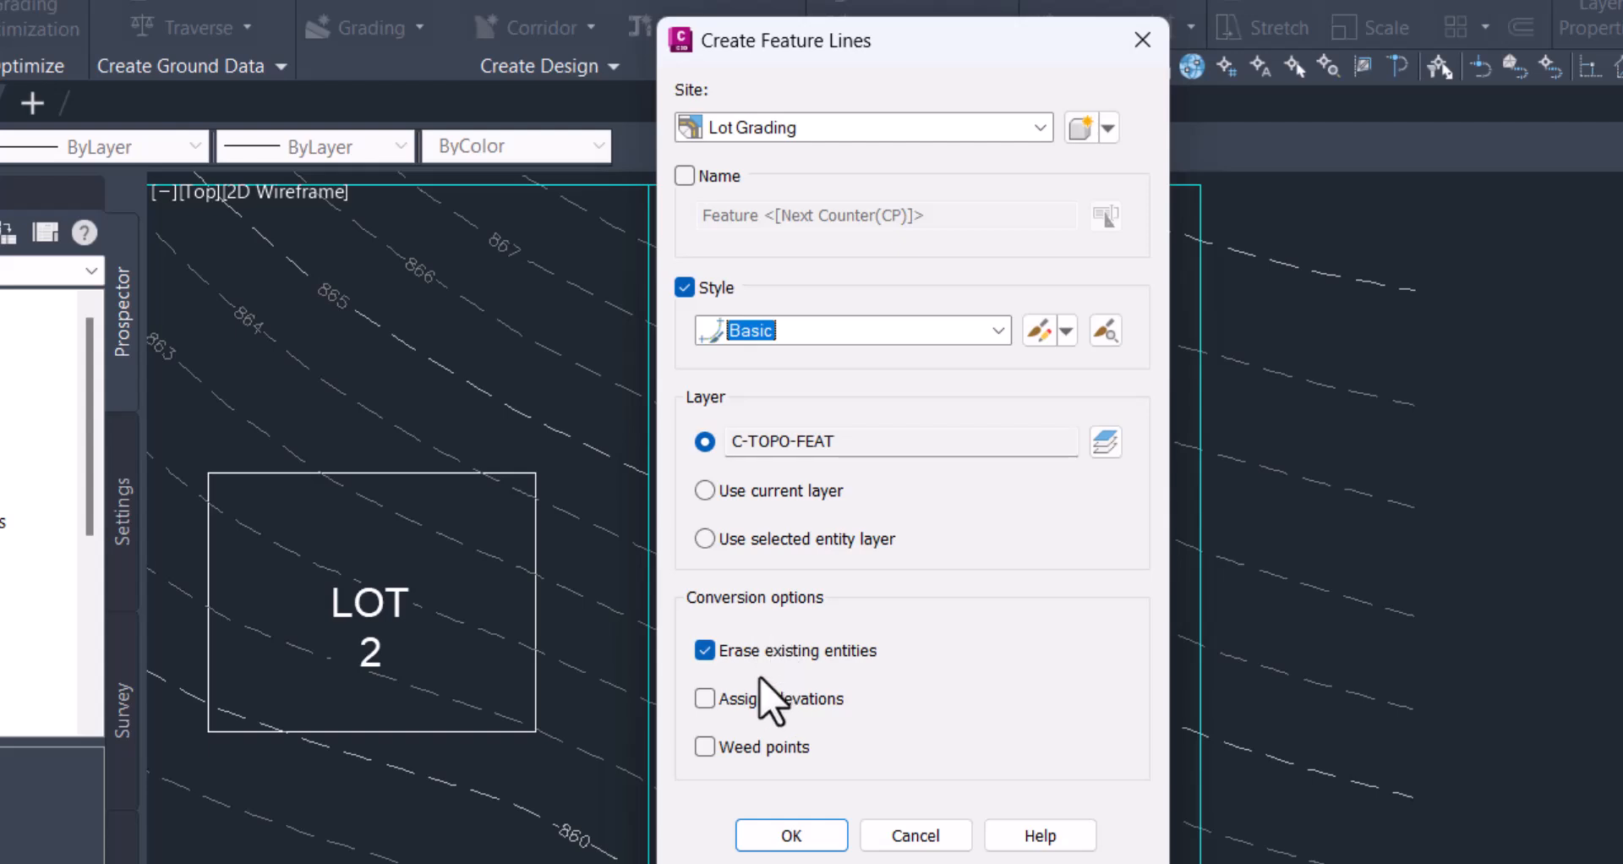
pyautogui.moveTo(933, 61); pyautogui.dragTo(1552, 38)
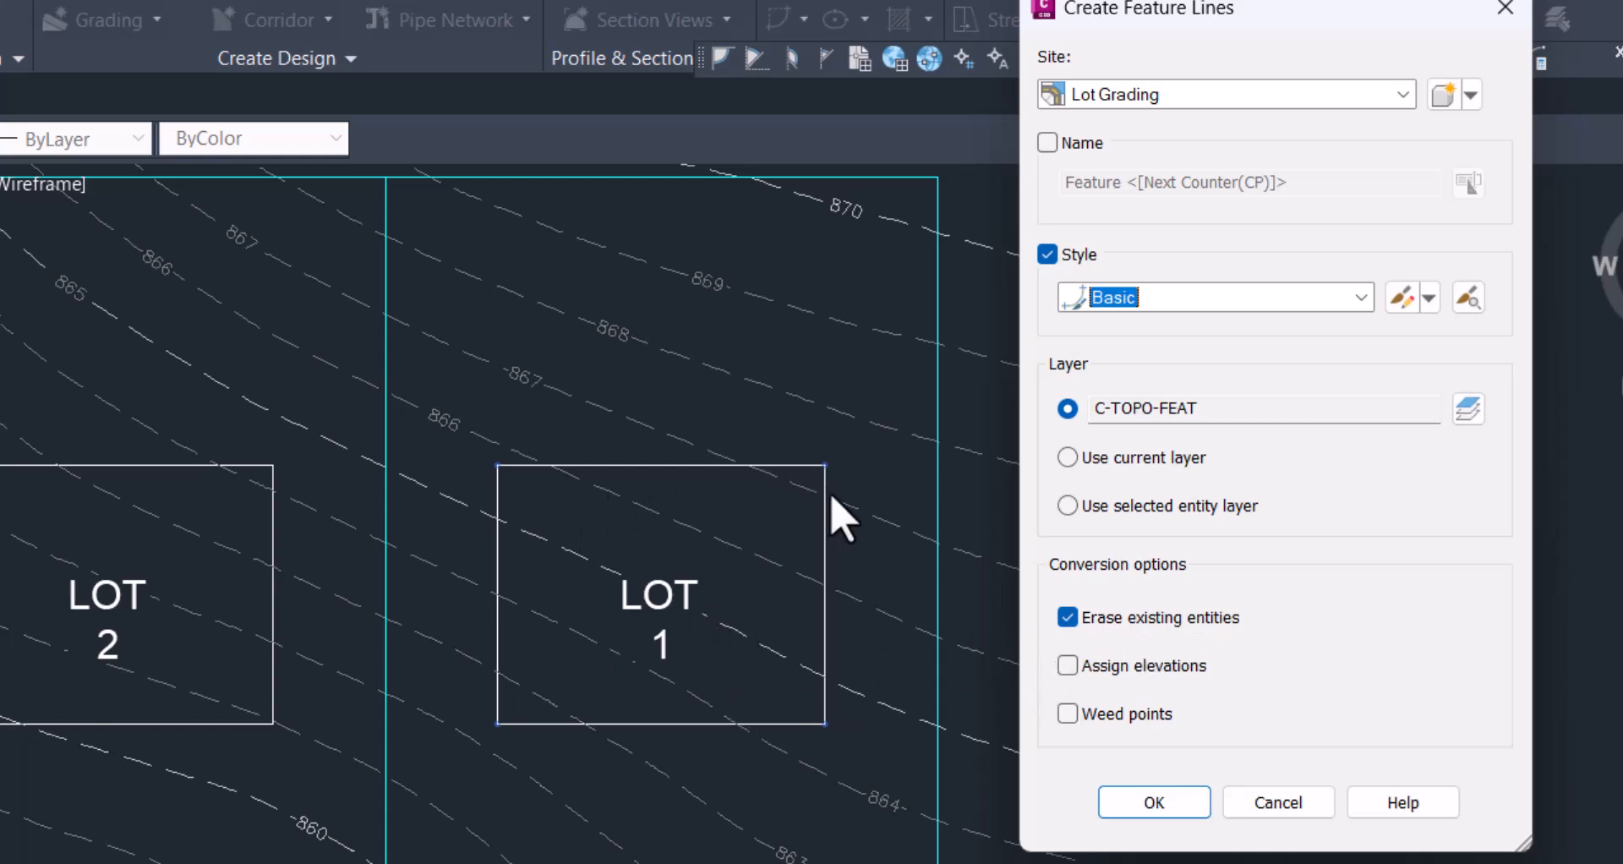
pyautogui.click(1069, 668)
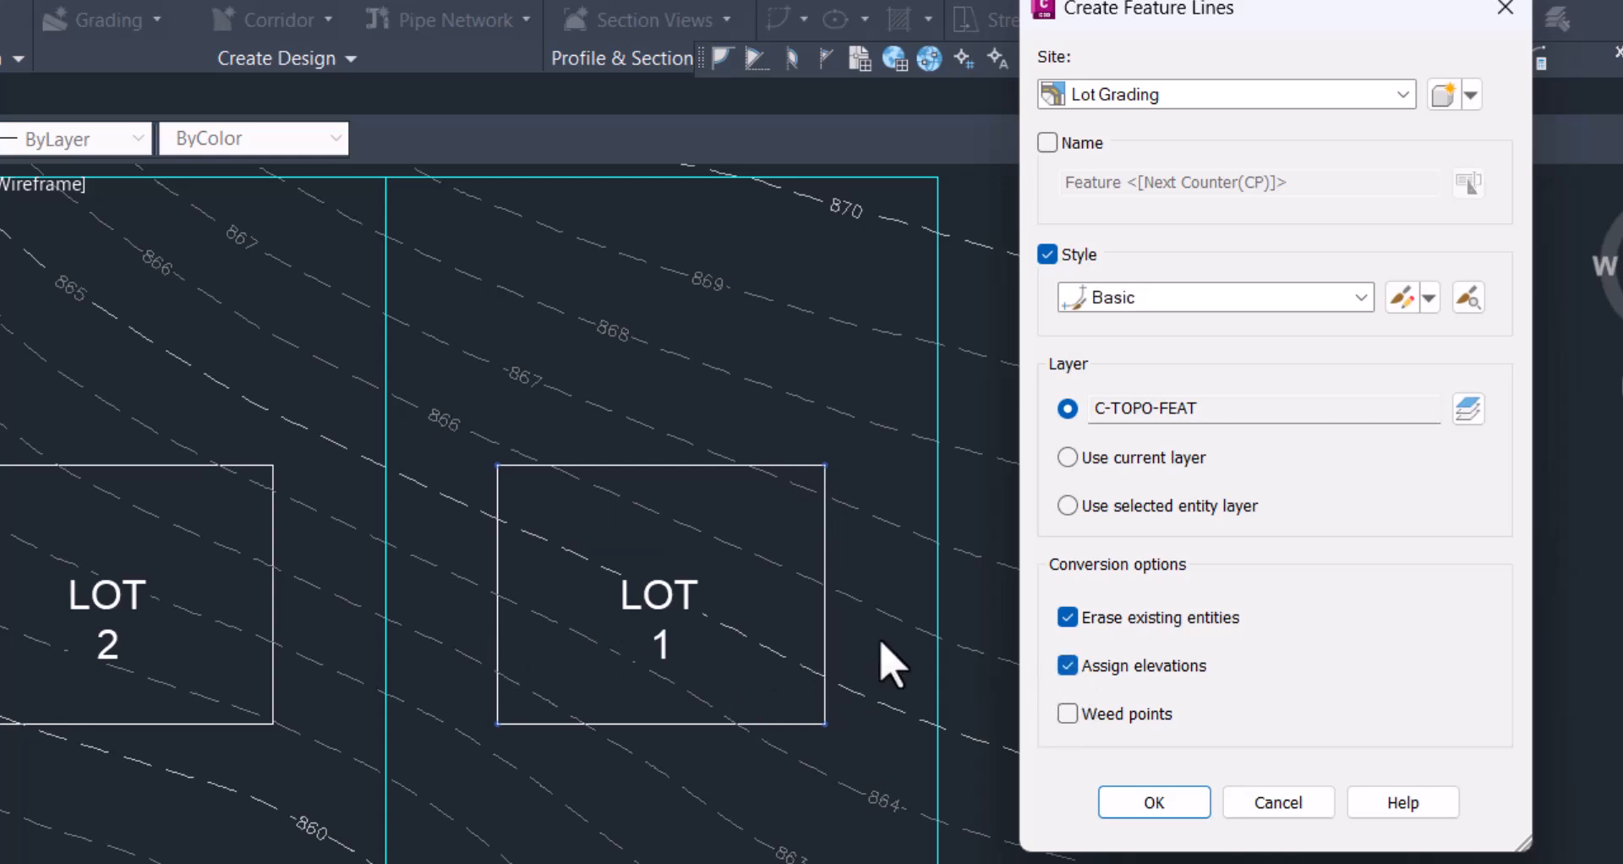
pyautogui.click(1181, 809)
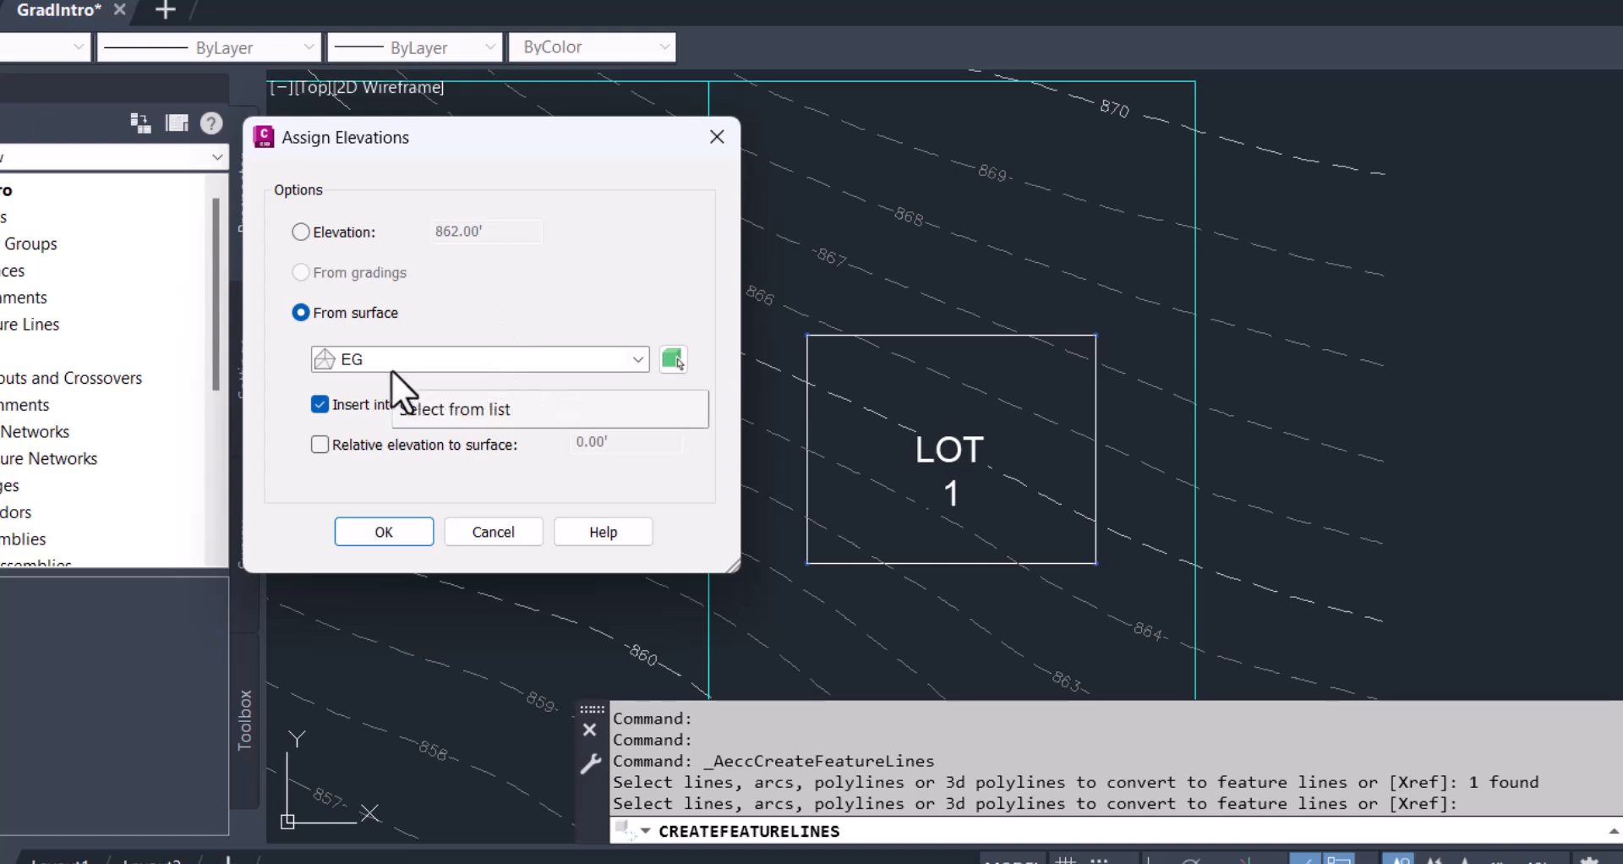
# - Assign a constant elevation of 867 to the Lot 1 feature line
pyautogui.click(311, 235)
pyautogui.moveTo(518, 231); pyautogui.dragTo(409, 218)
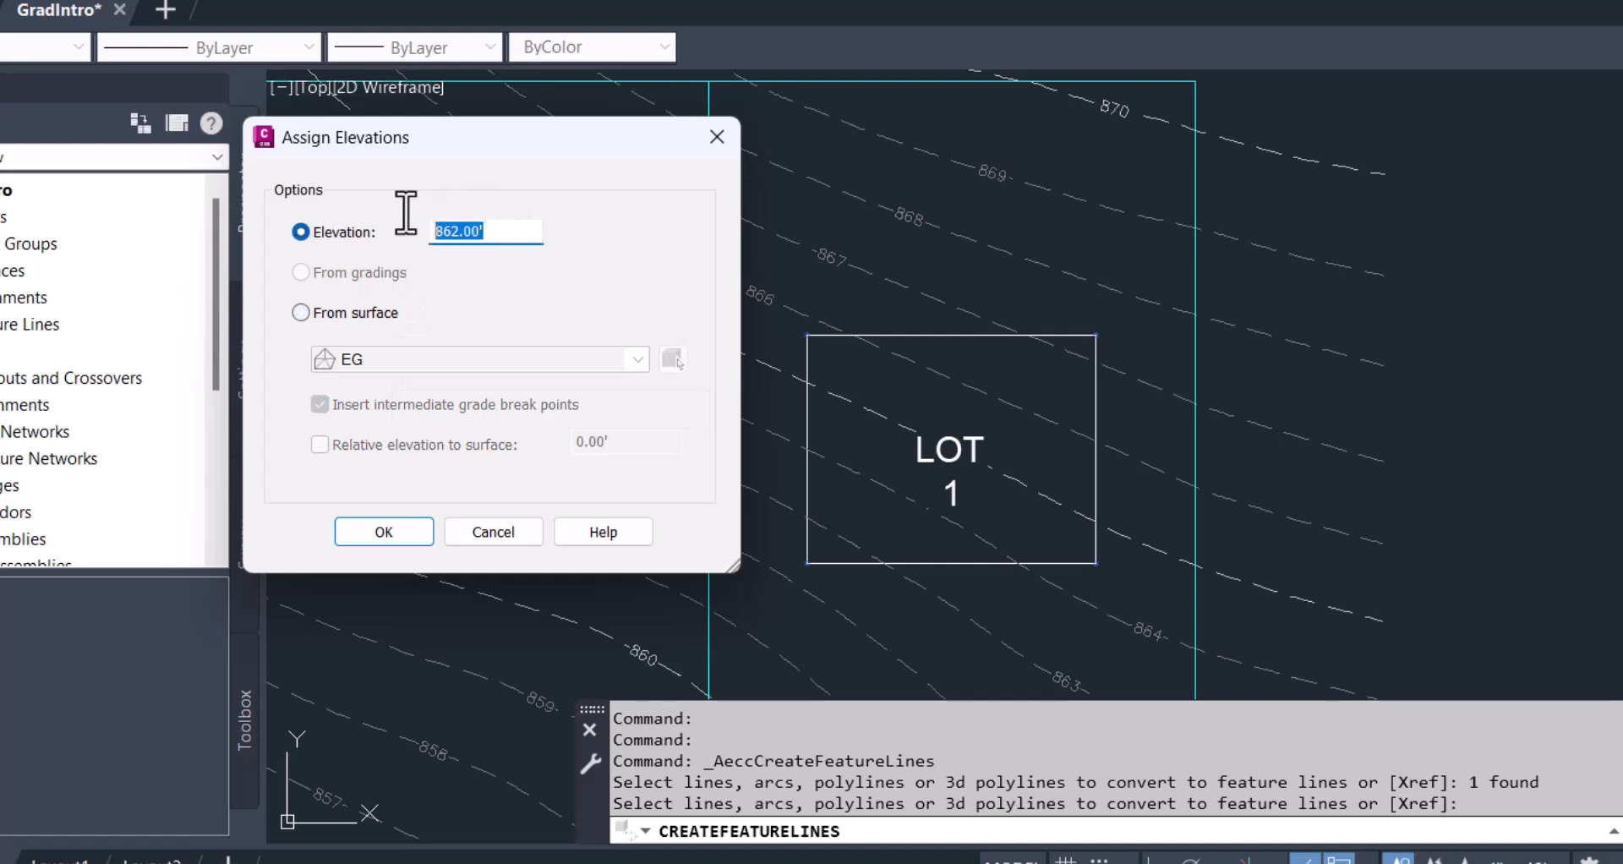
pyautogui.moveTo(627, 161); pyautogui.dragTo(1622, 156)
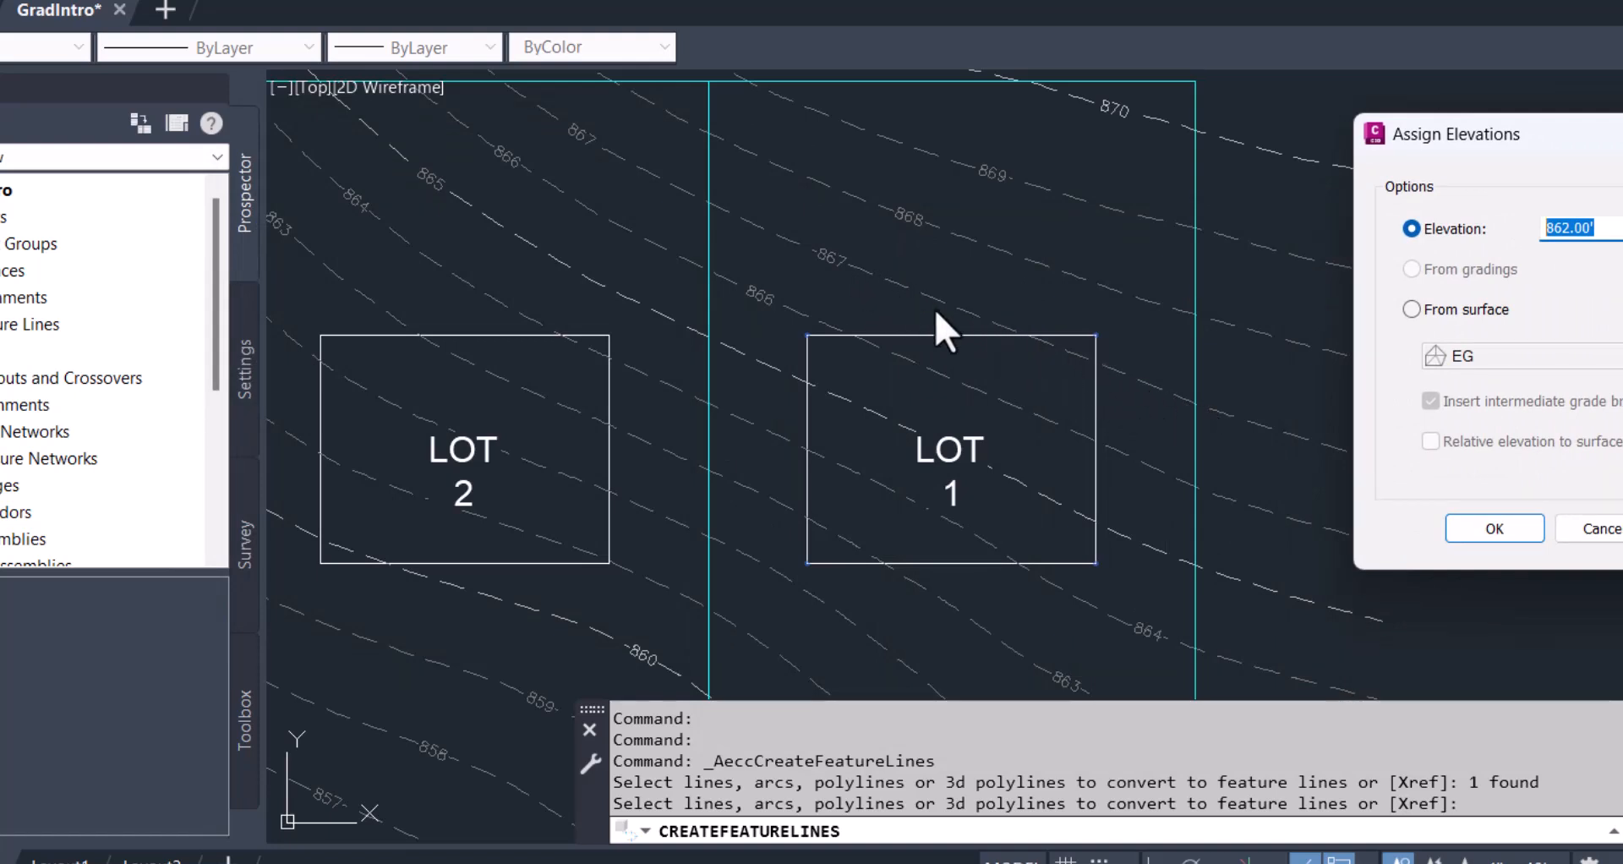
pyautogui.press('Left')
pyautogui.press('Right')
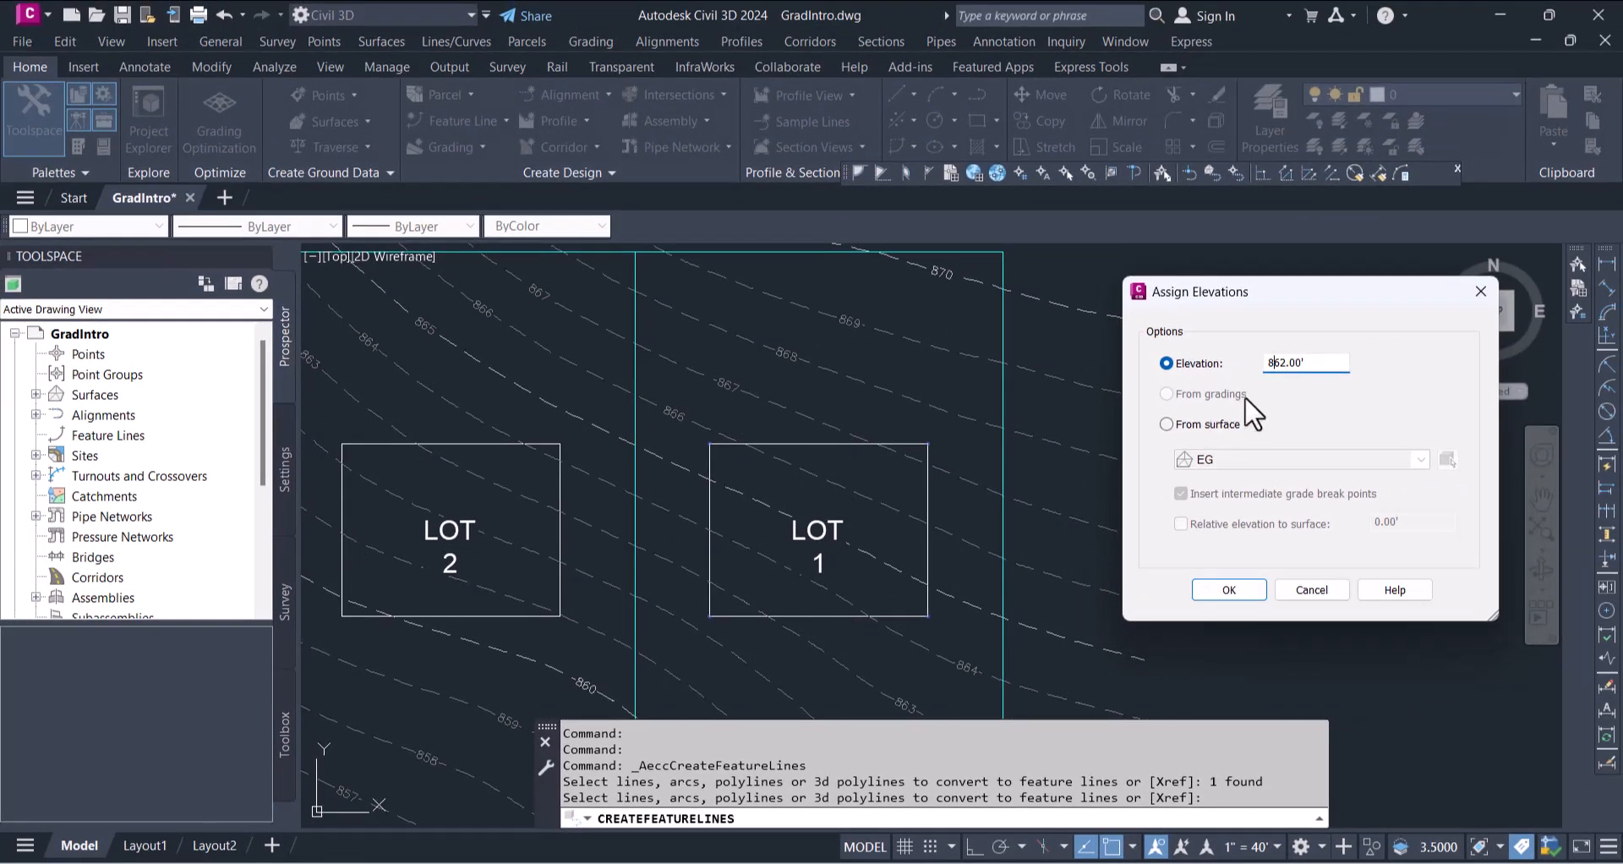
pyautogui.moveTo(1330, 357); pyautogui.dragTo(1117, 326)
pyautogui.press('Left')
pyautogui.moveTo(1324, 362); pyautogui.dragTo(1131, 345)
pyautogui.write('867')
pyautogui.click(1240, 585)
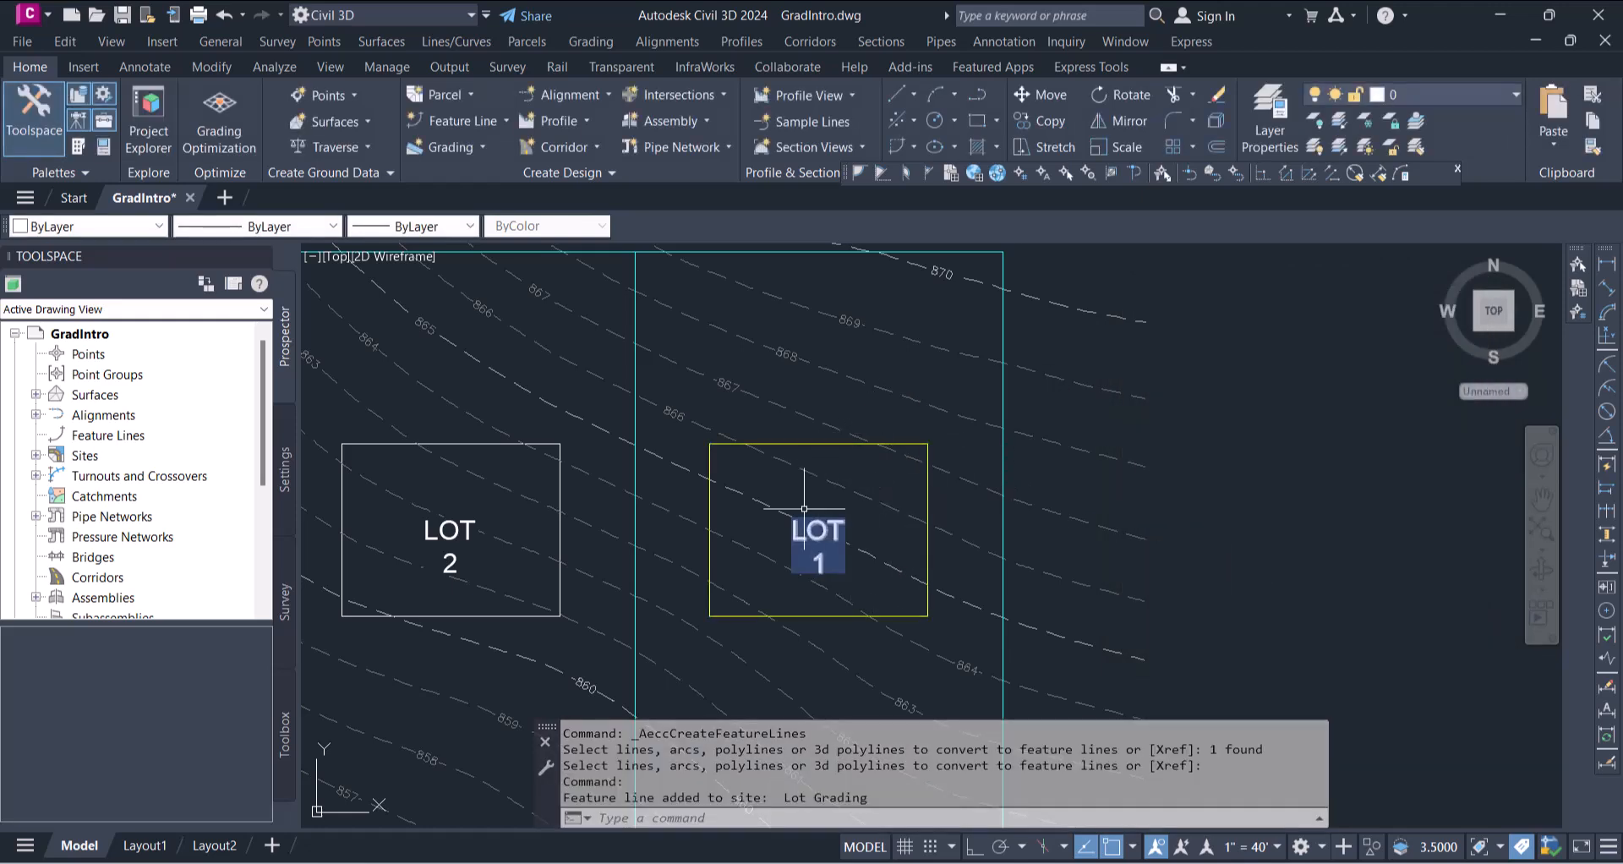
# - Open the Grading Creation Tools and create a grading group named Lot1 in the Lot Grading site
pyautogui.moveTo(797, 462)
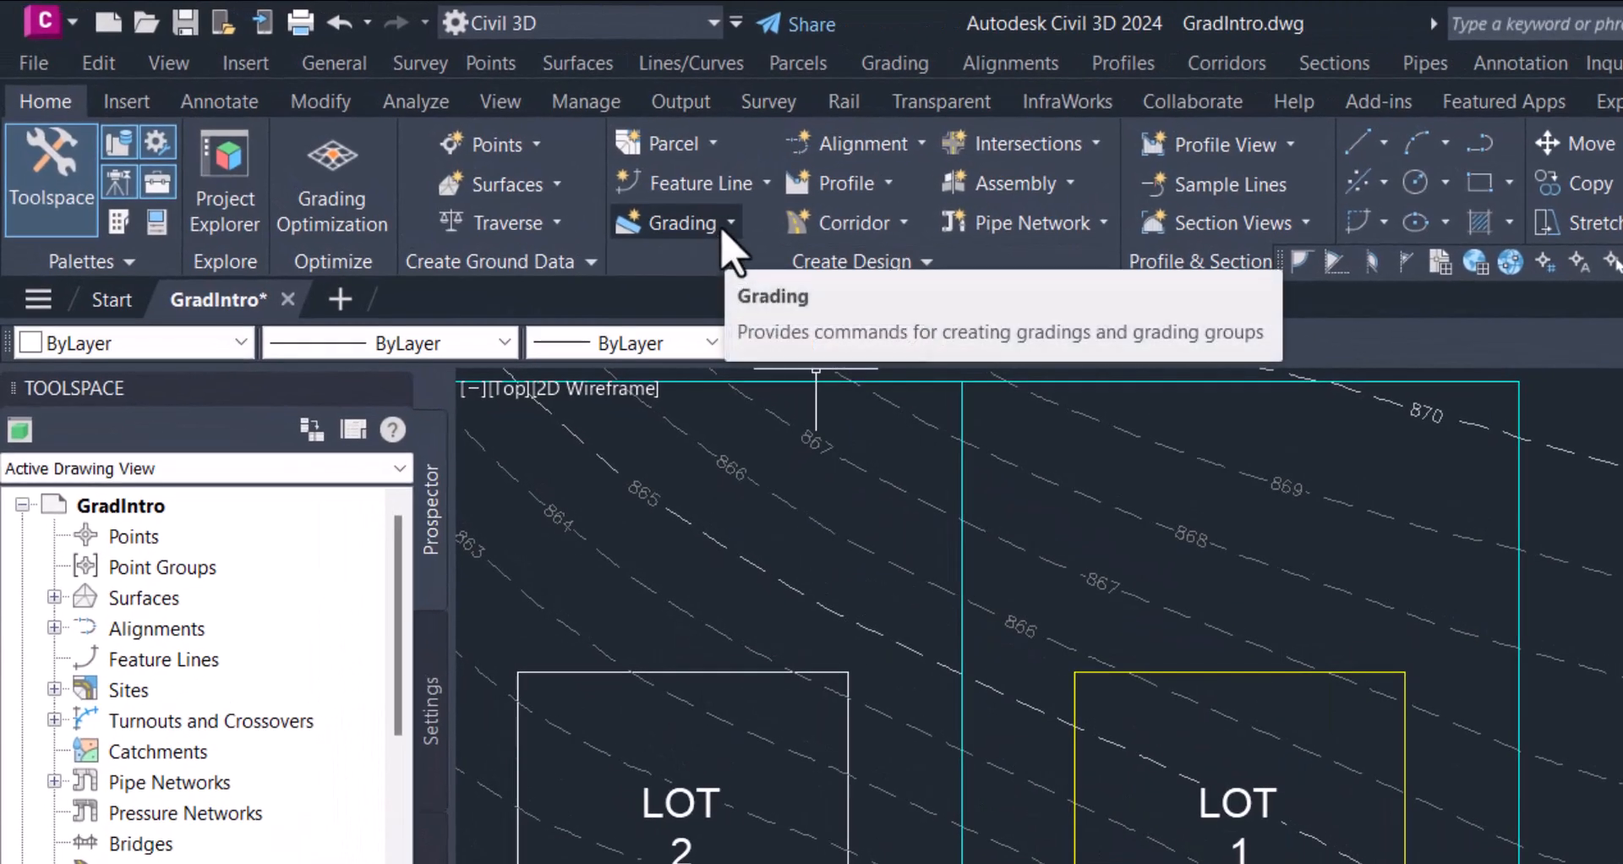
pyautogui.click(730, 224)
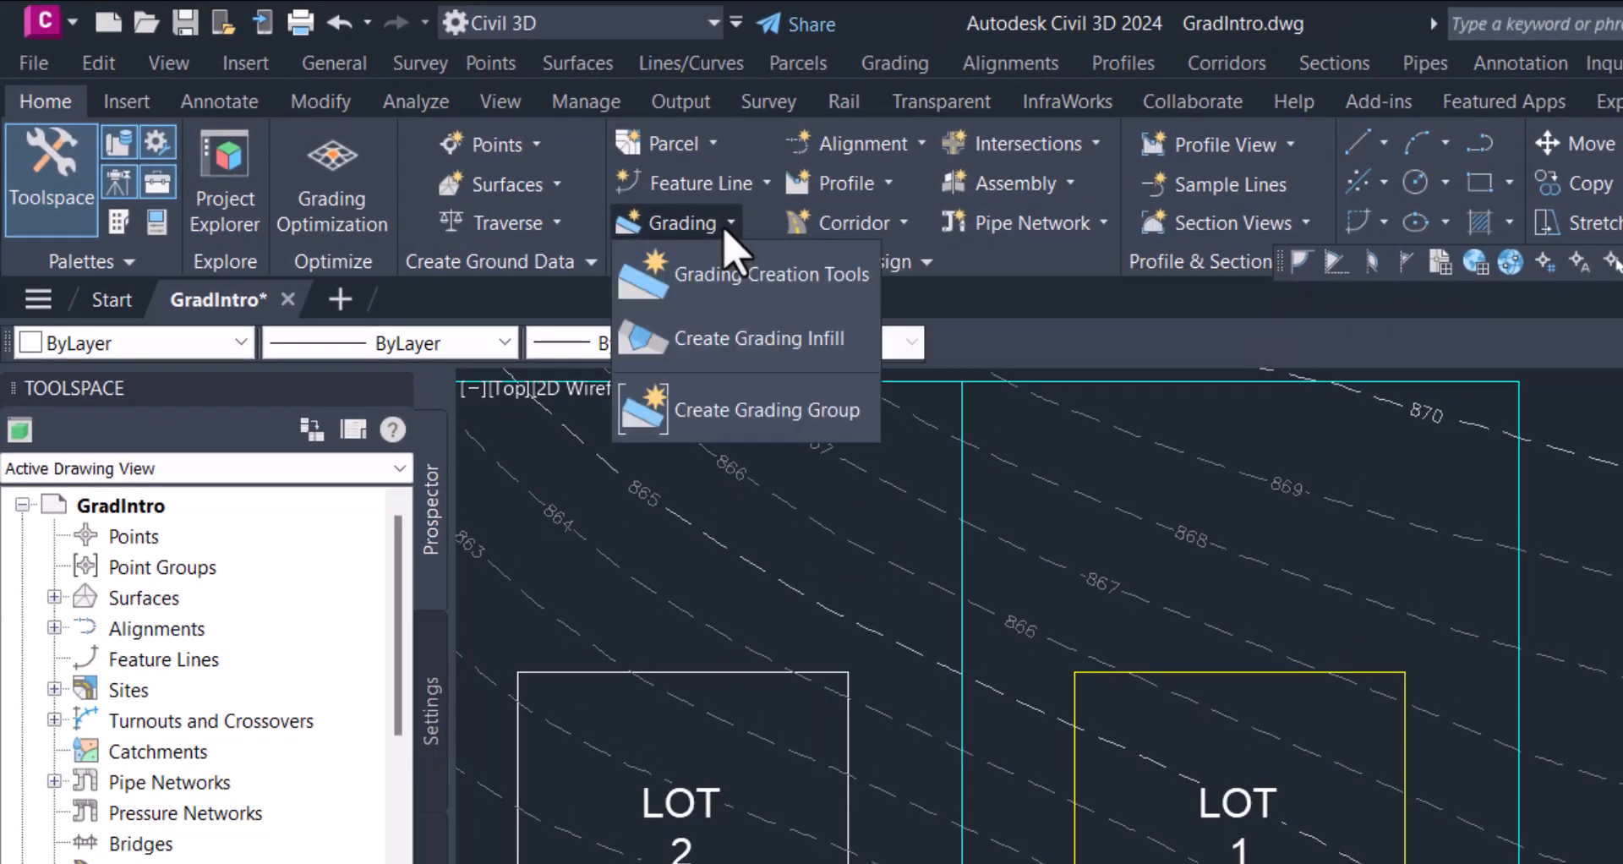
pyautogui.click(771, 287)
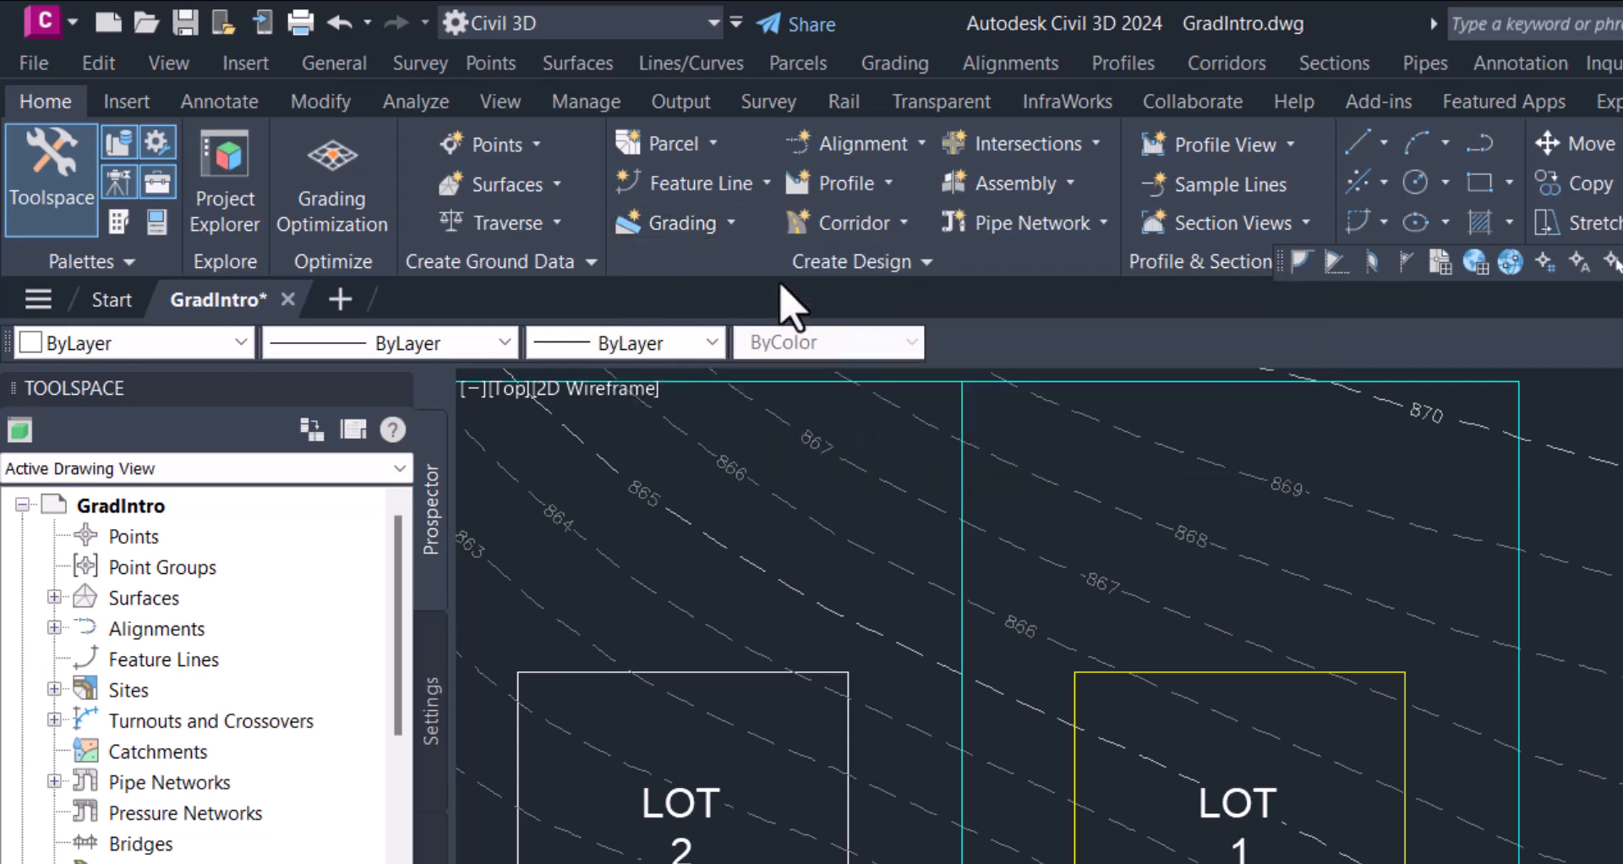
pyautogui.moveTo(630, 32); pyautogui.dragTo(711, 241)
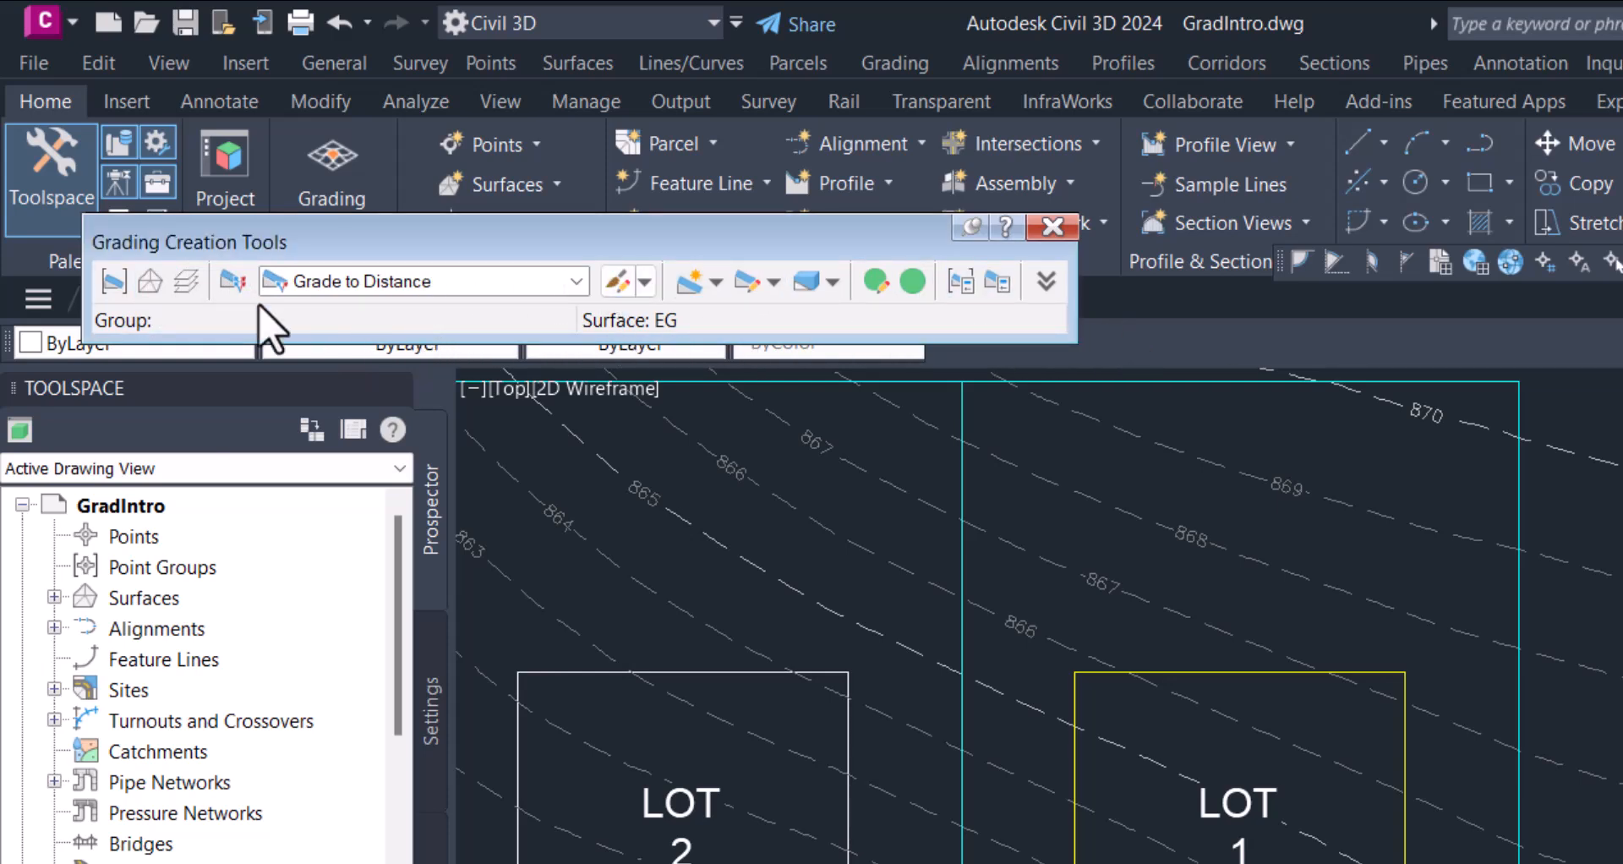
pyautogui.click(113, 282)
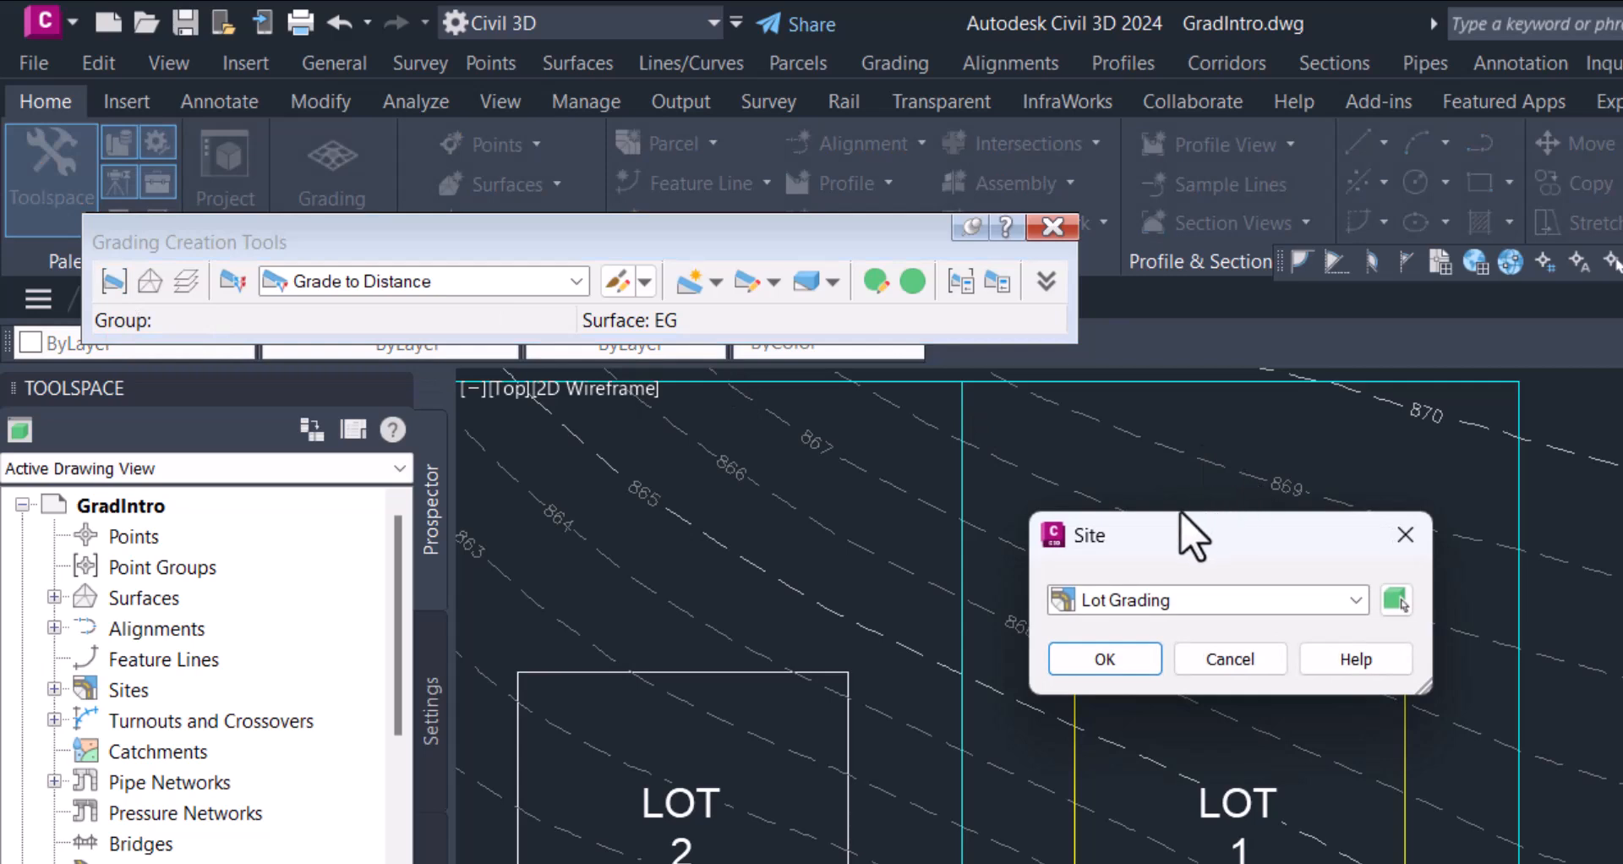
pyautogui.moveTo(1175, 533)
pyautogui.mouseDown()
pyautogui.moveTo(1205, 504)
pyautogui.moveTo(1213, 351)
pyautogui.moveTo(1269, 274)
pyautogui.mouseUp()
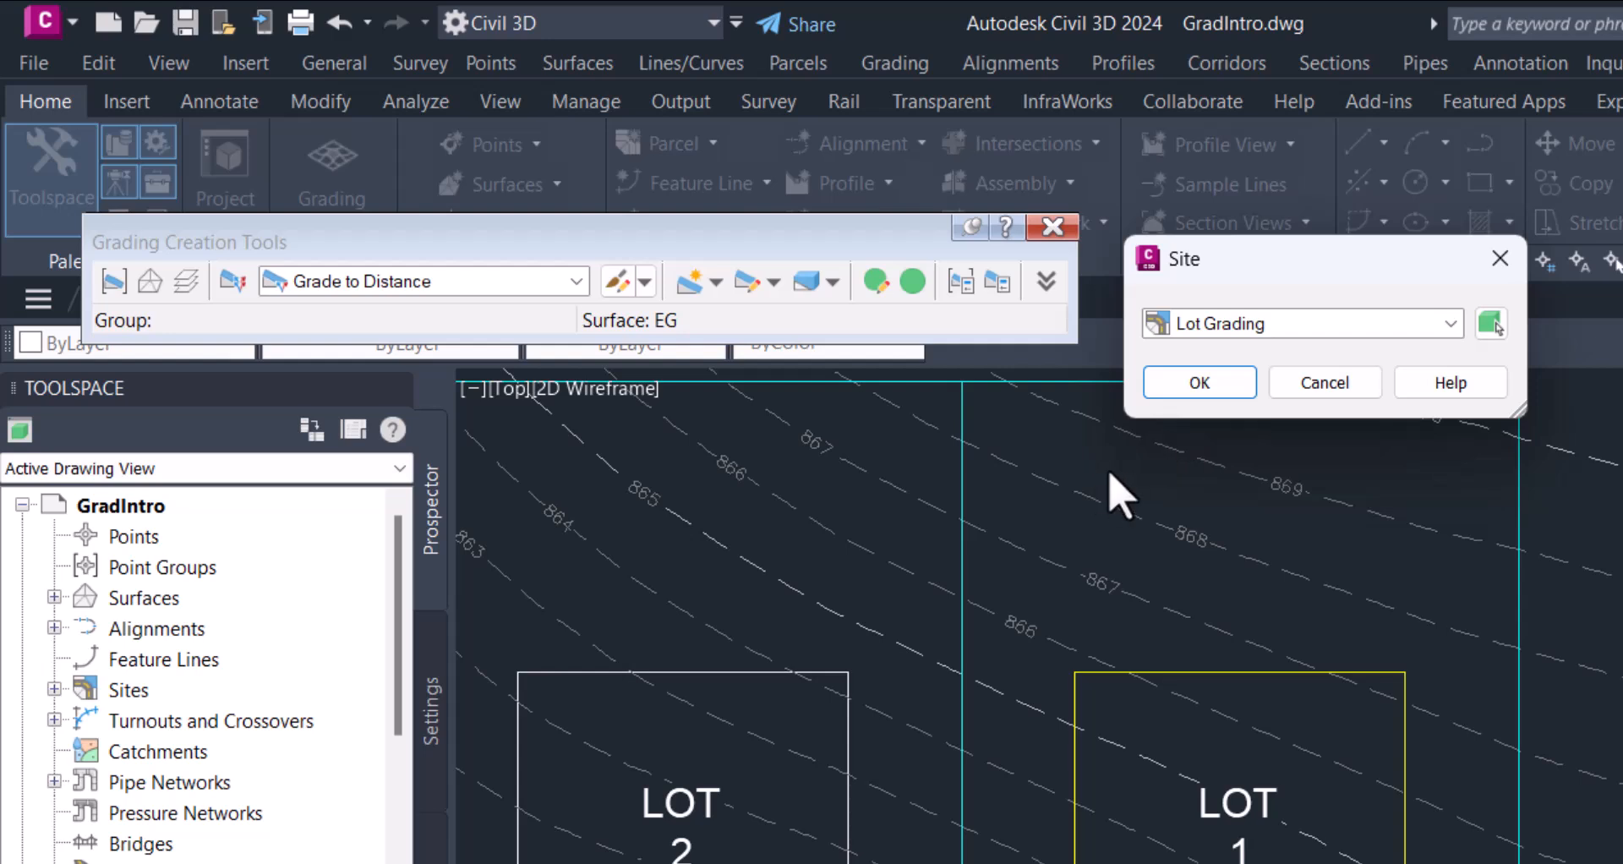
pyautogui.click(1200, 383)
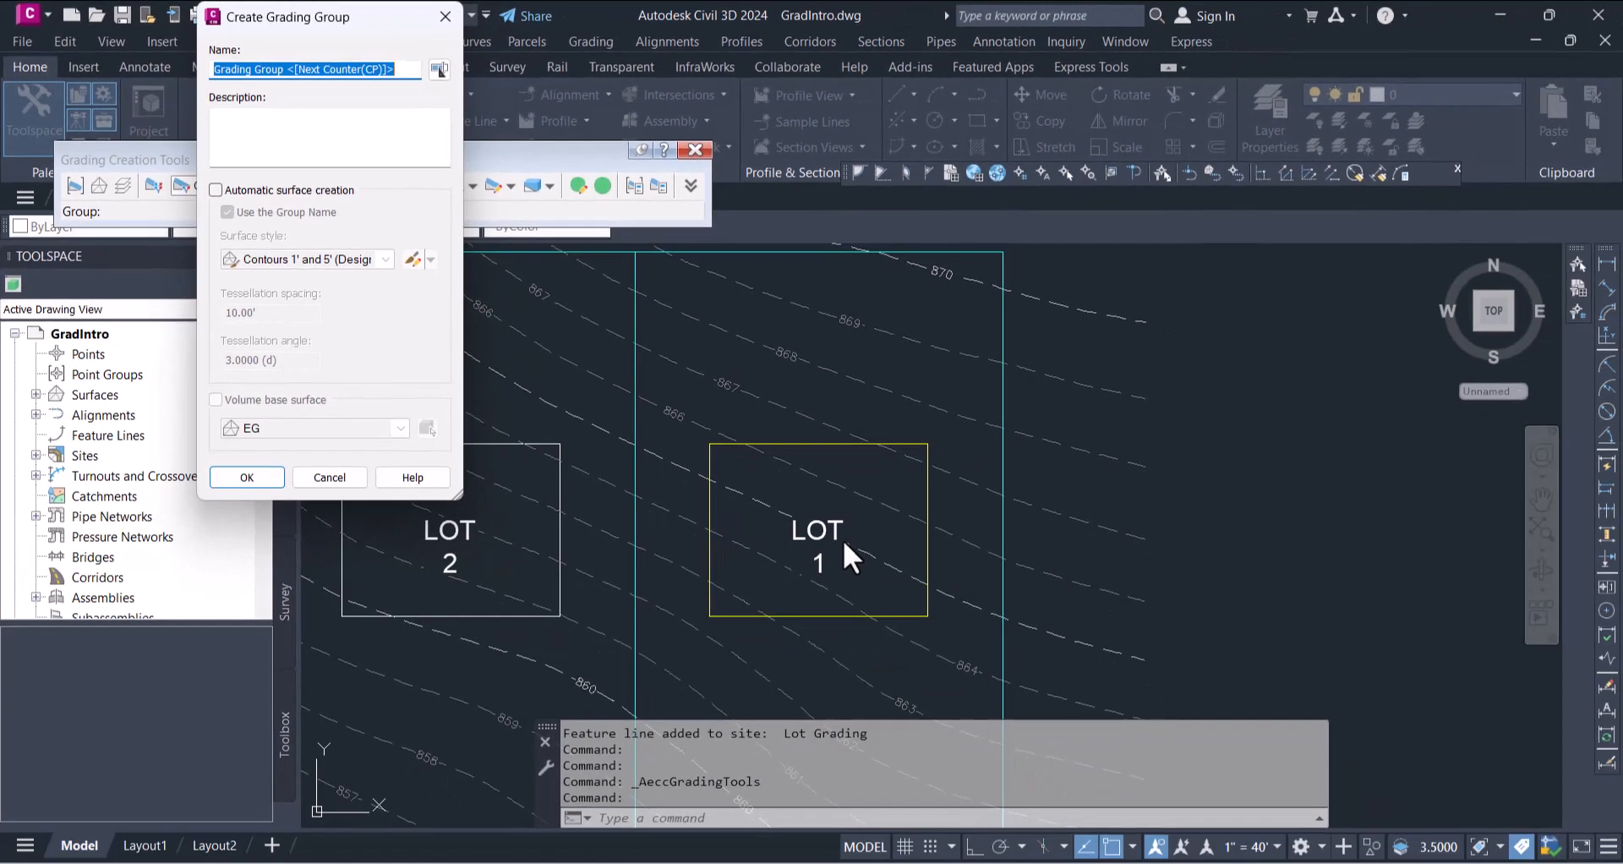
pyautogui.write('Lot1')
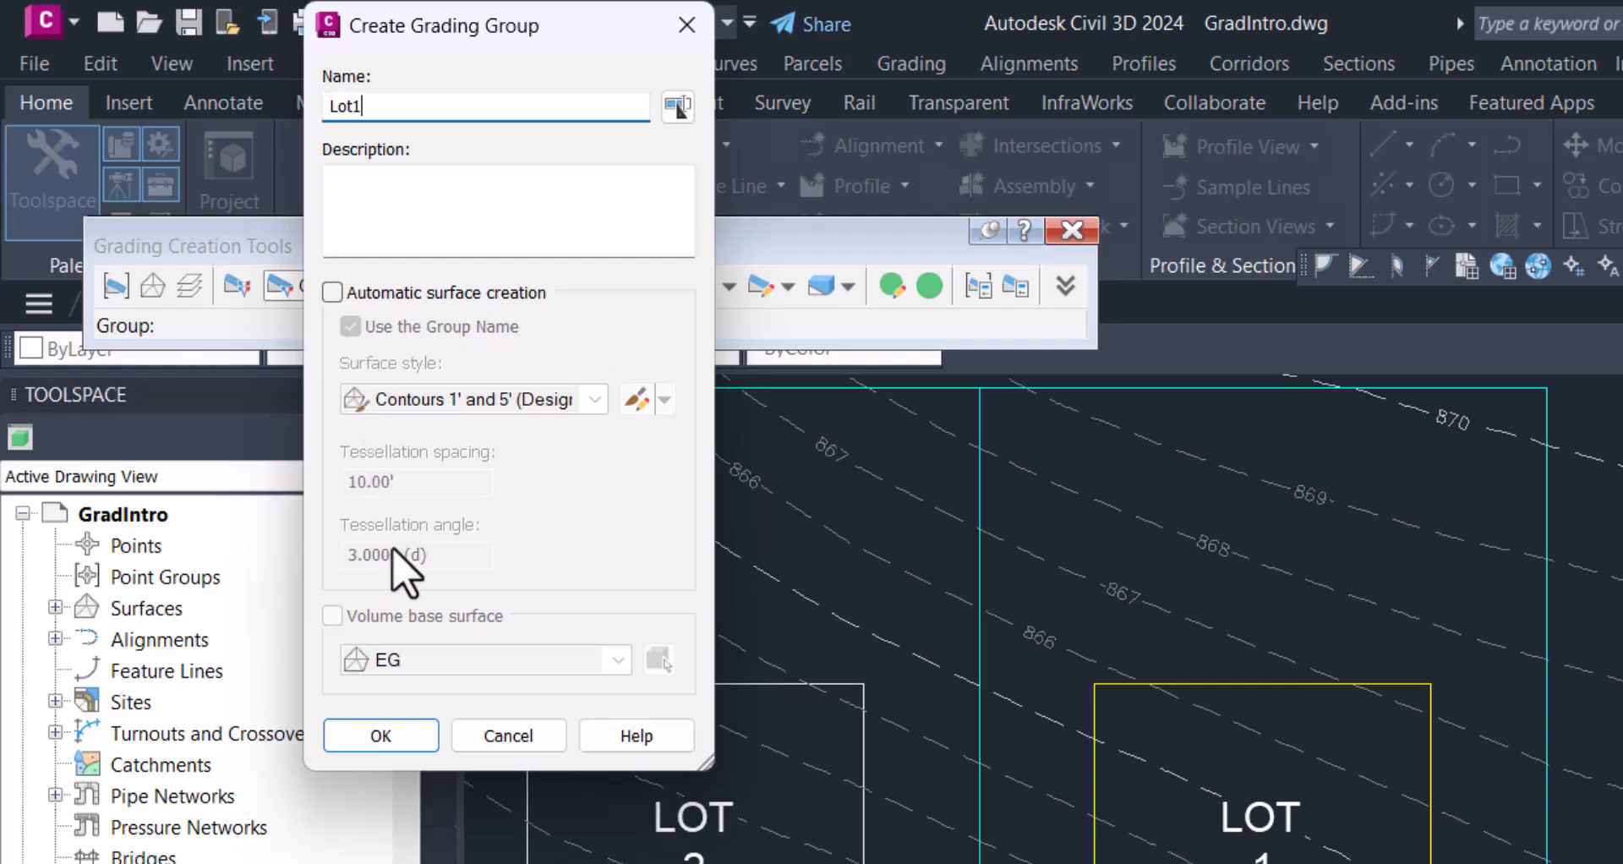
pyautogui.click(408, 738)
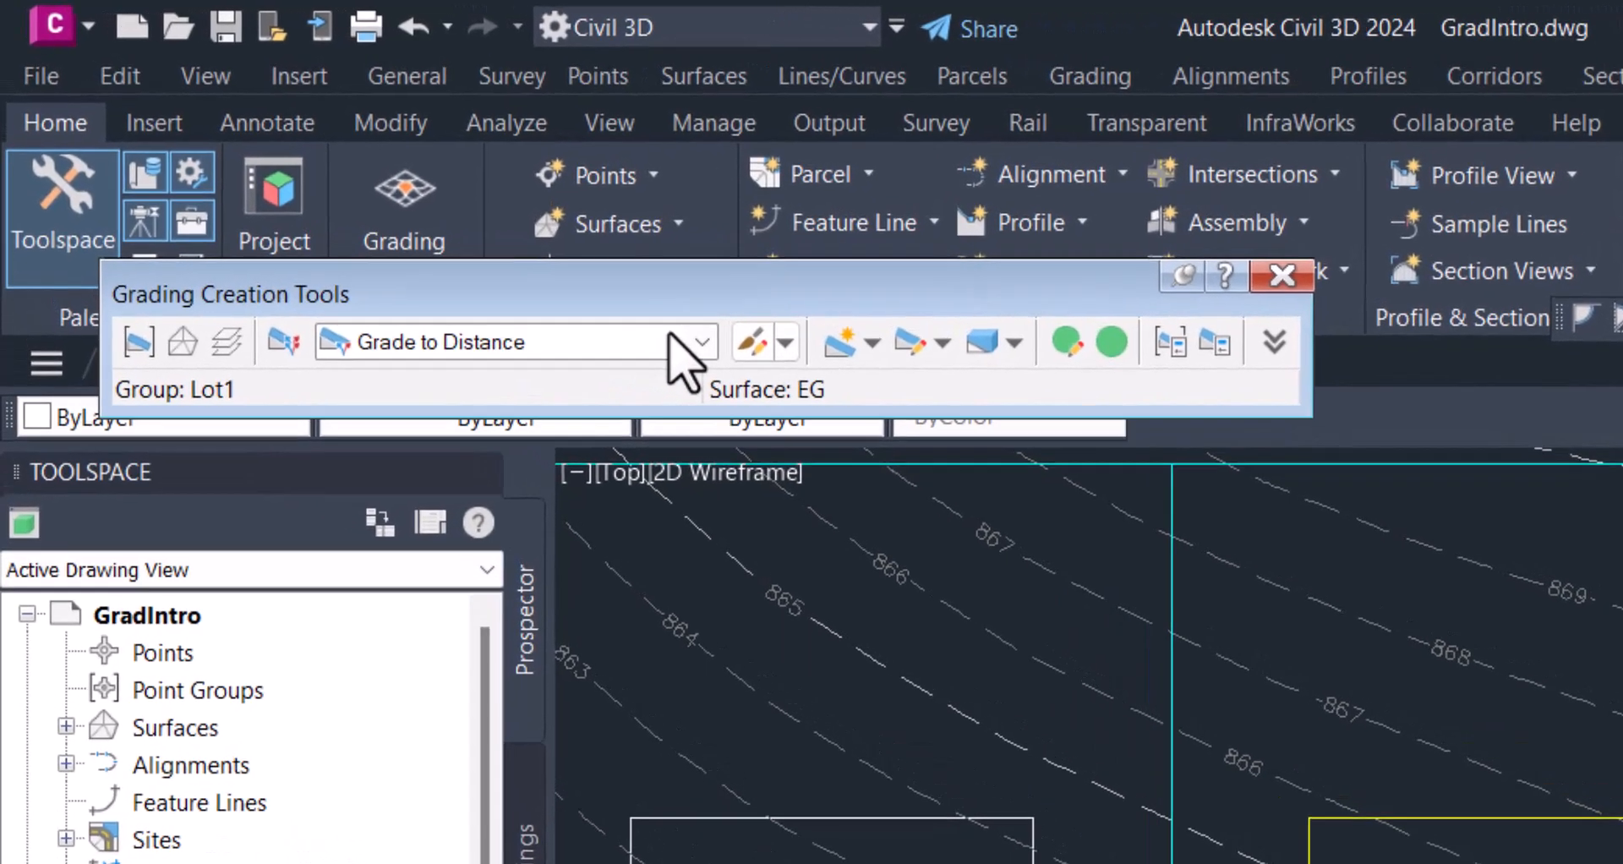
# - Start a Grade to Surface grading on the Lot 1 feature line, with the grading side outside the pad
pyautogui.click(559, 281)
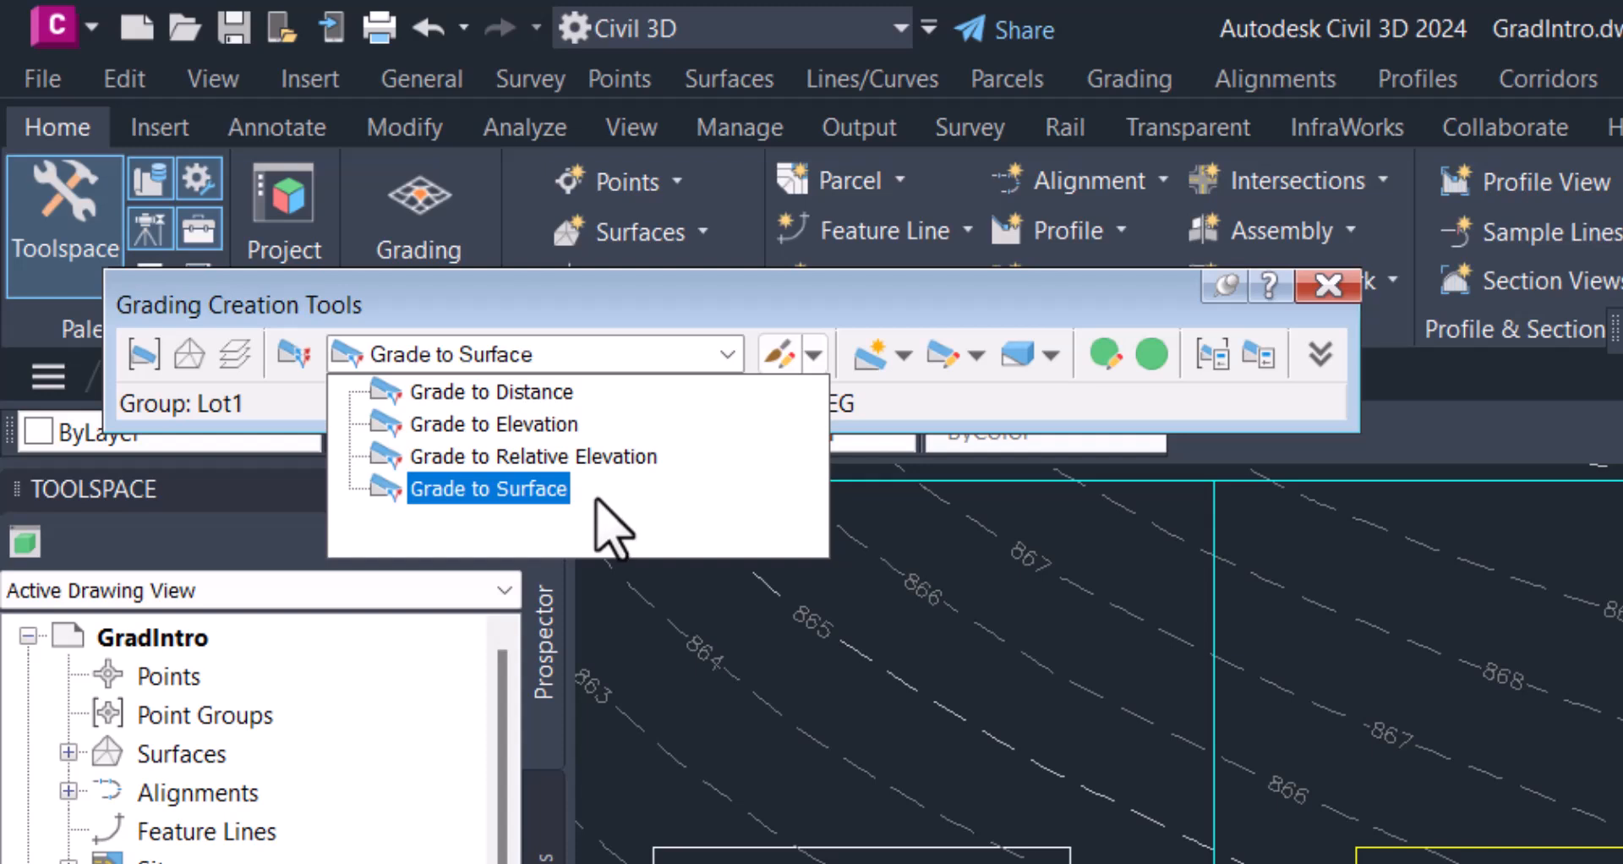
pyautogui.click(508, 497)
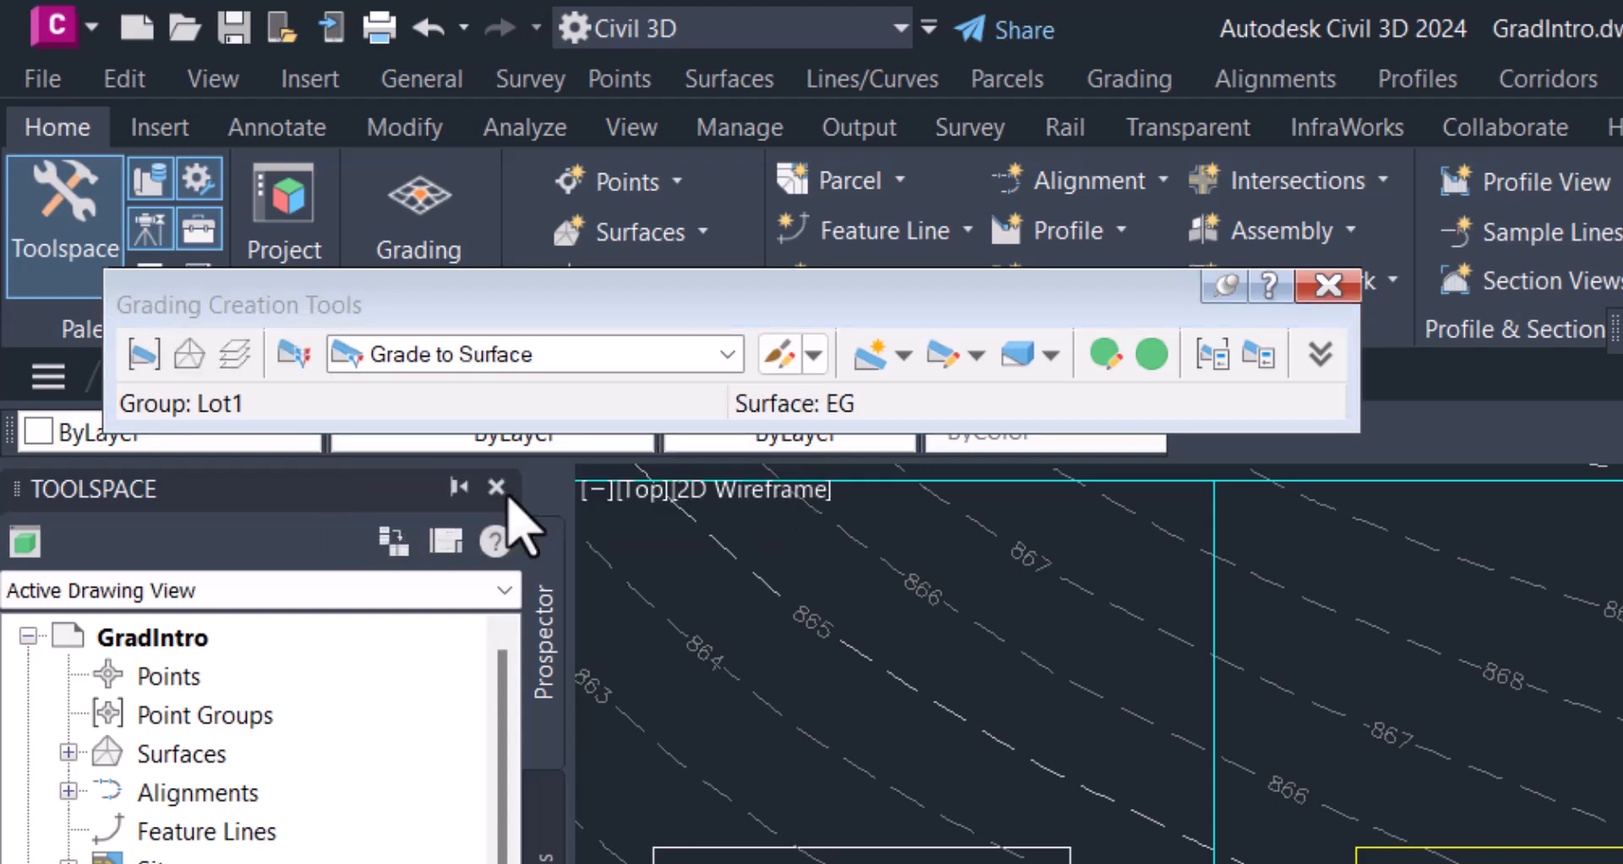
pyautogui.click(813, 356)
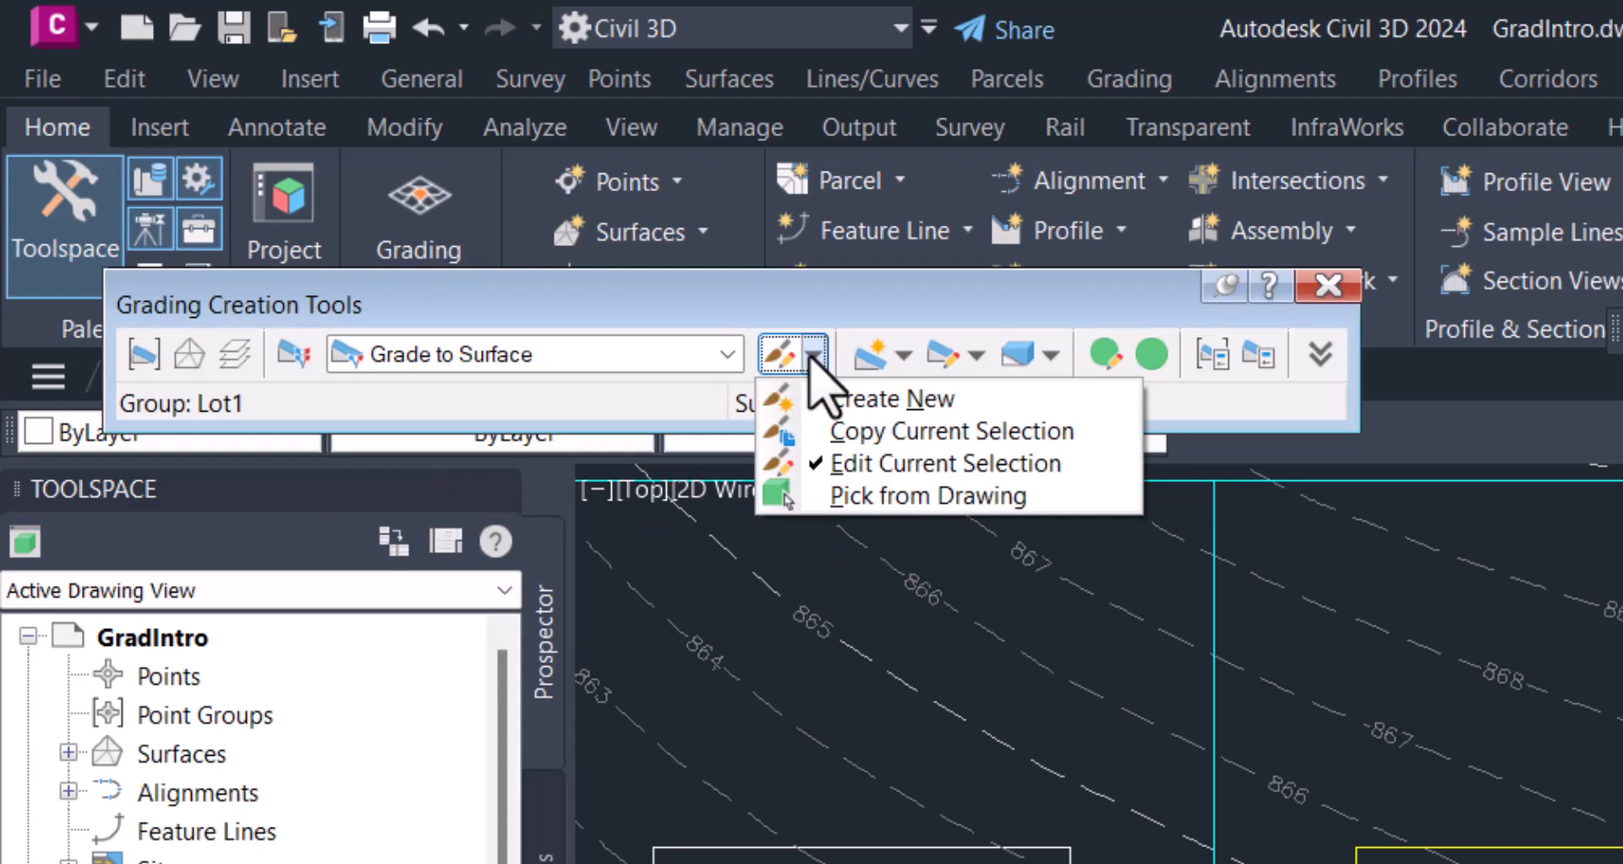
pyautogui.click(905, 356)
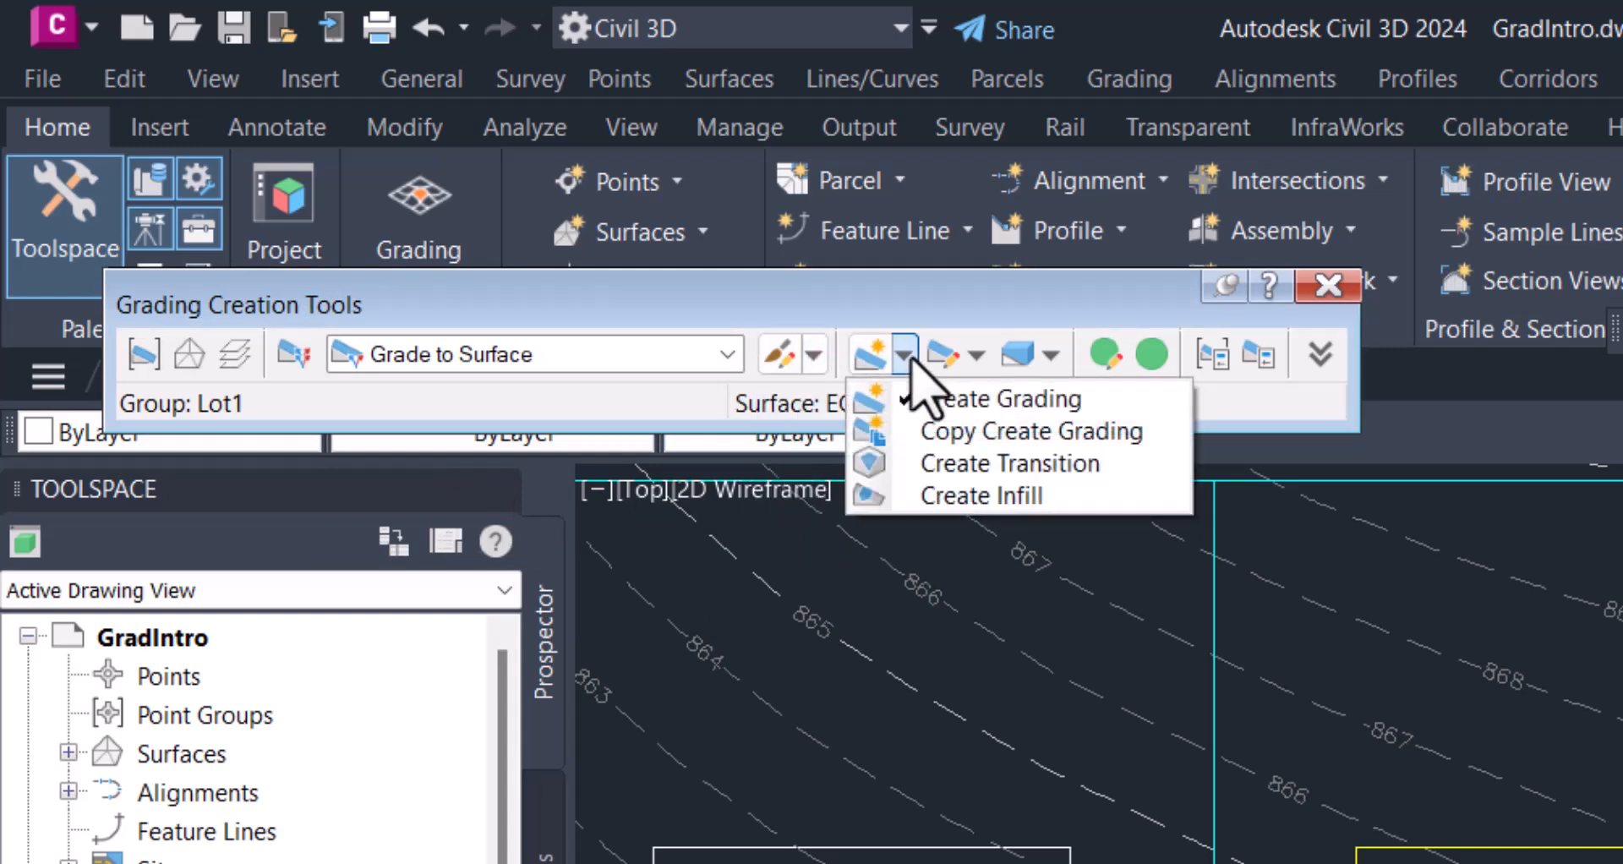
pyautogui.click(994, 401)
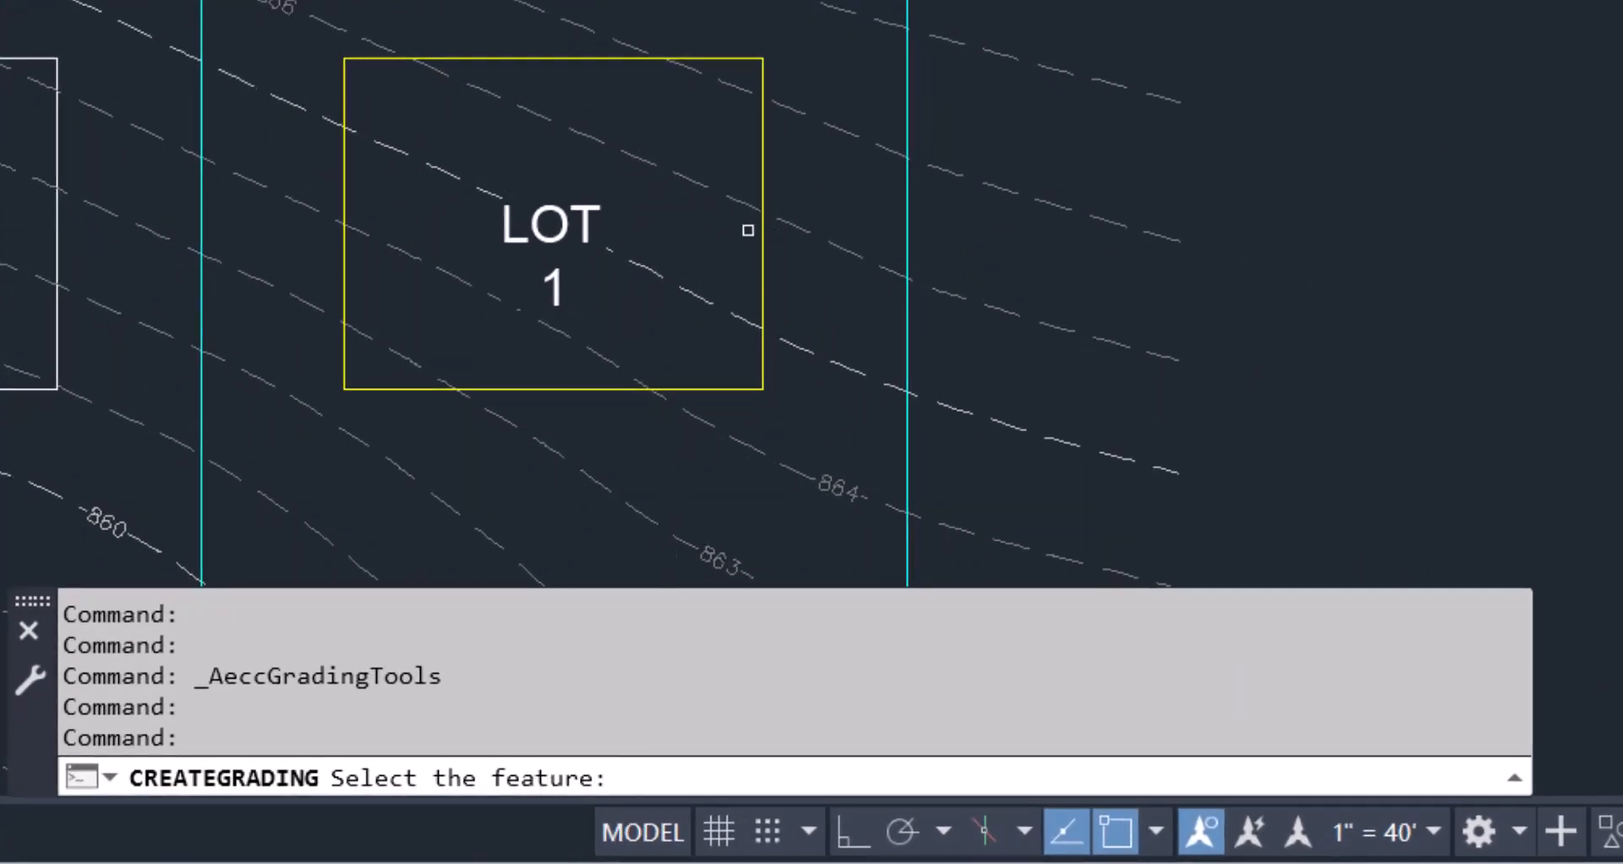
pyautogui.click(770, 228)
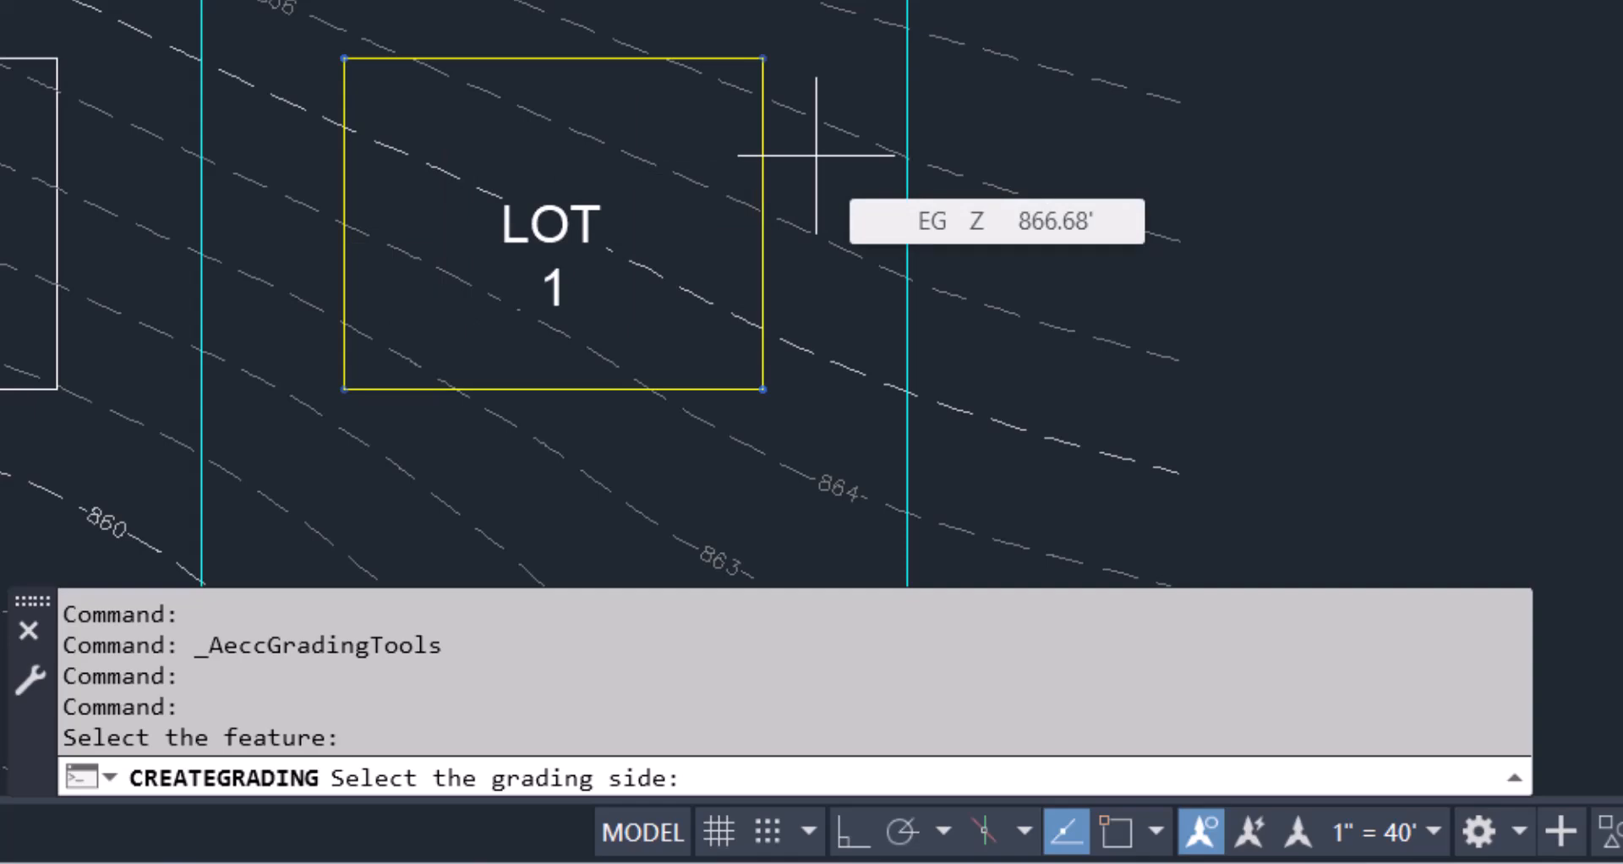
pyautogui.click(860, 103)
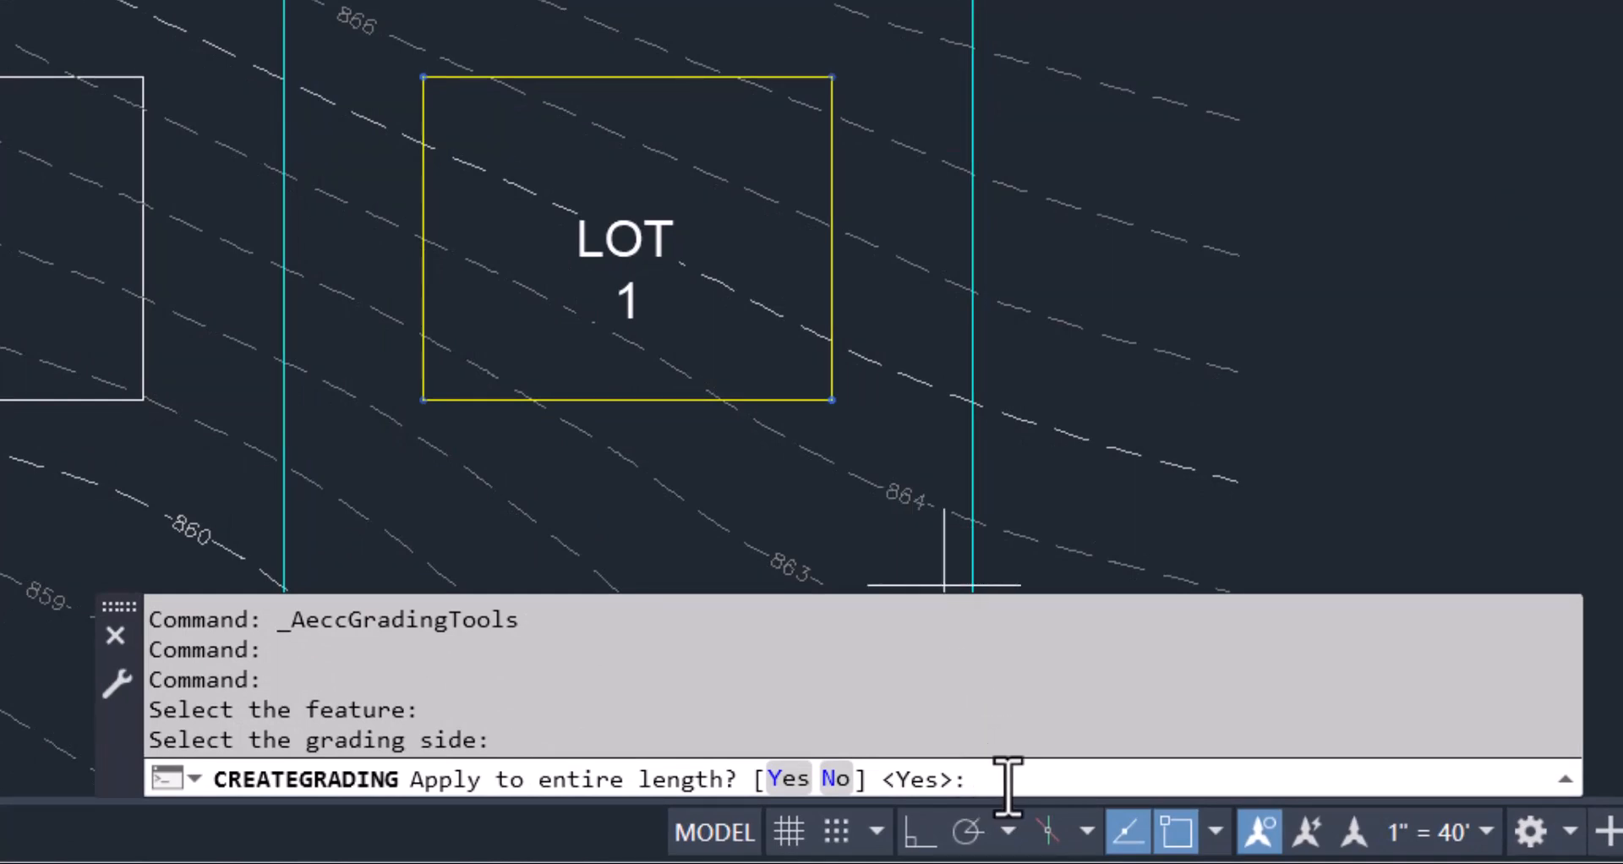
# - Apply the grading to the feature line's entire length with 3:1 cut and fill slopes, and finish the command
pyautogui.press('Return')
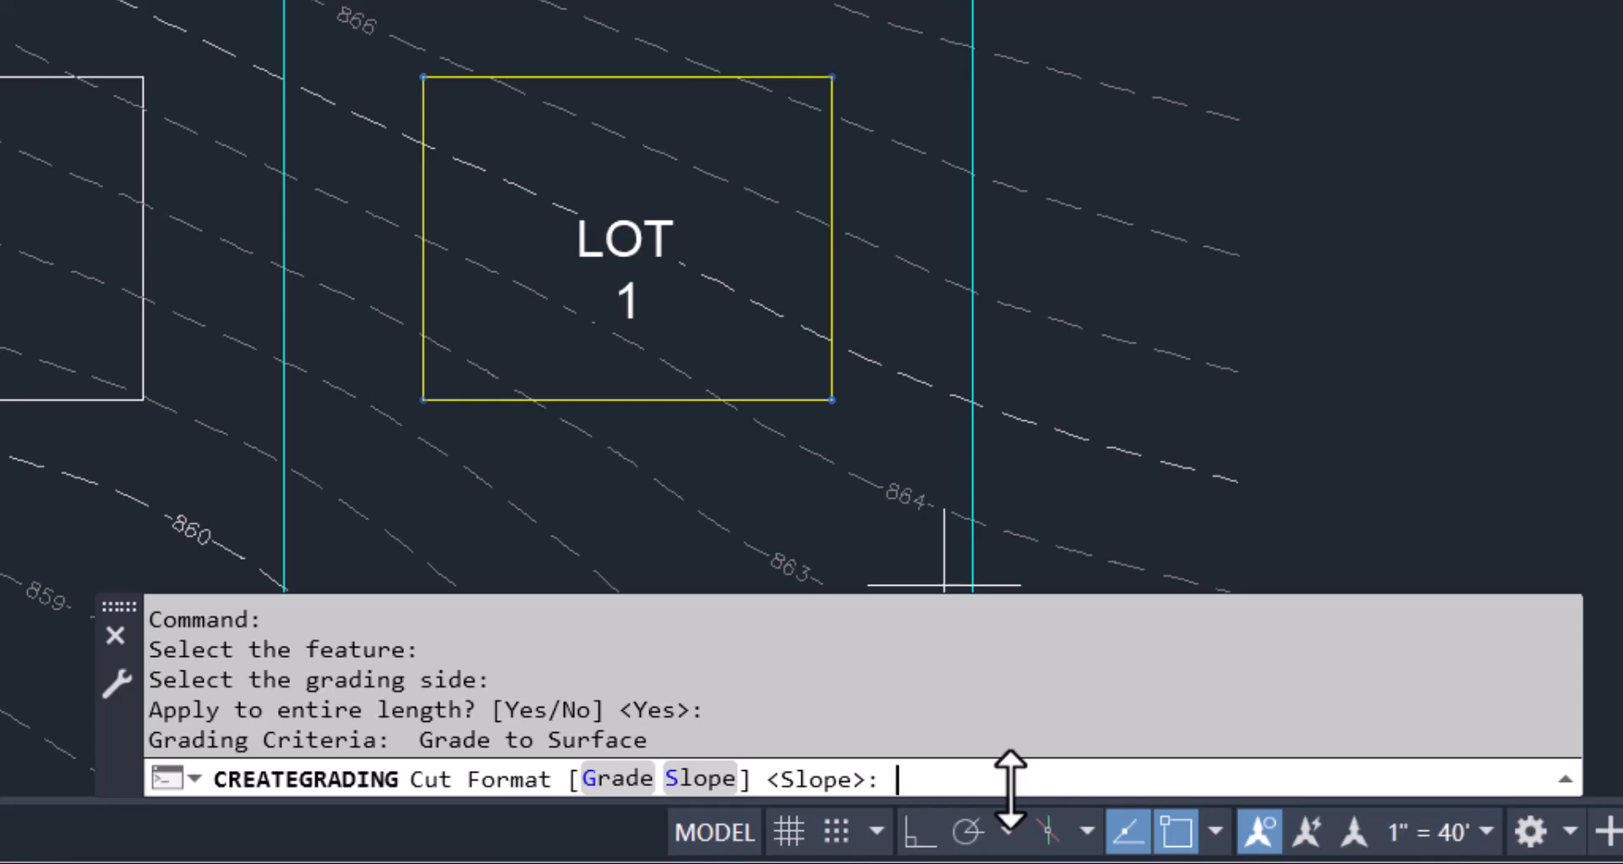
pyautogui.press('Return')
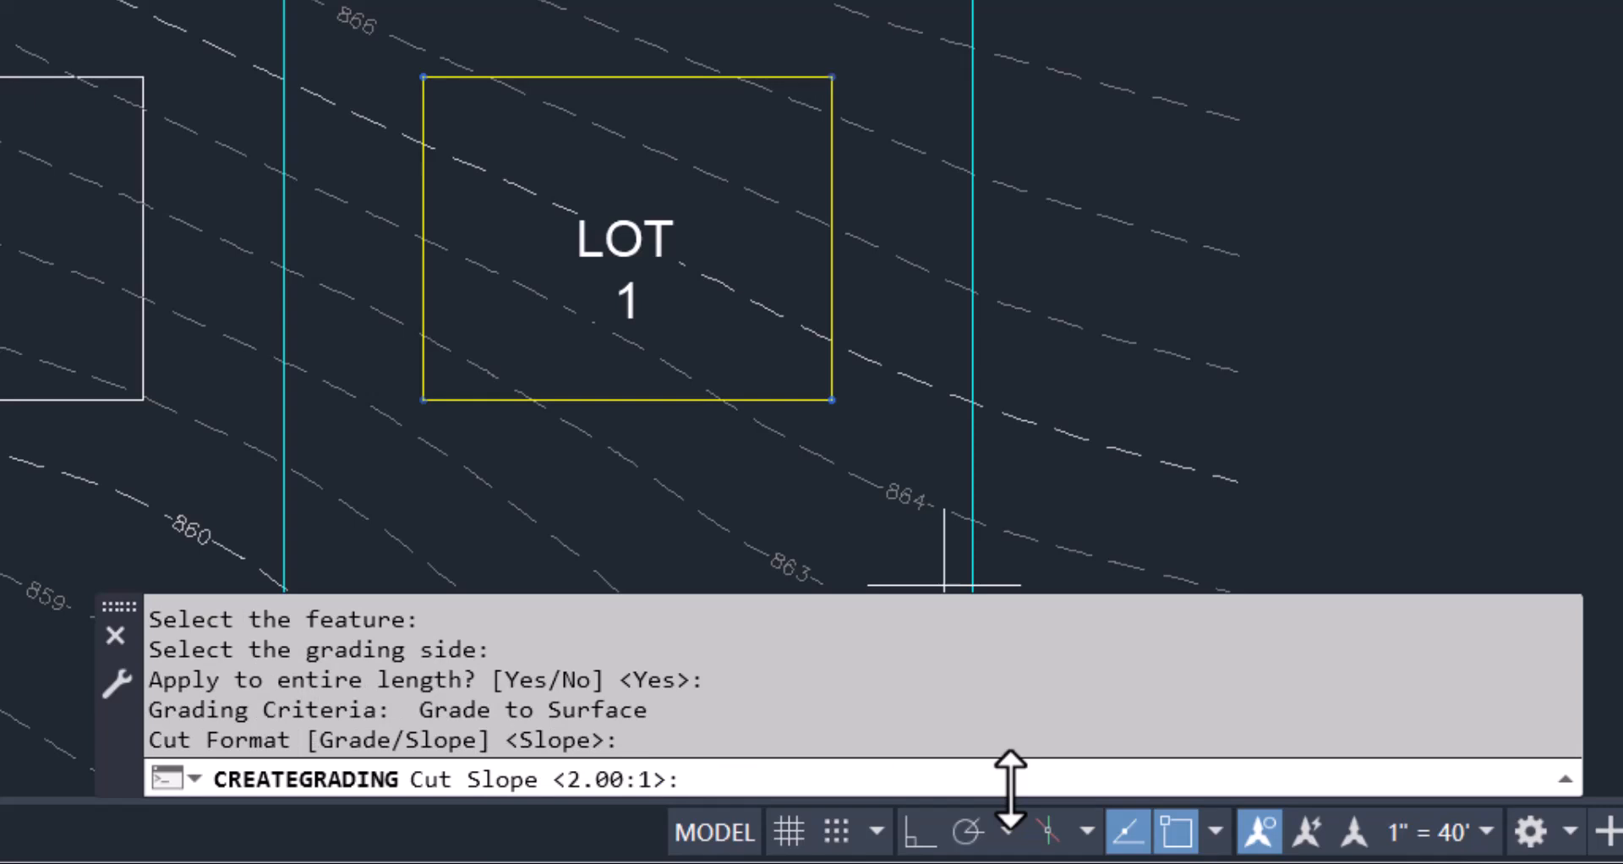
pyautogui.write('3')
pyautogui.press('Return')
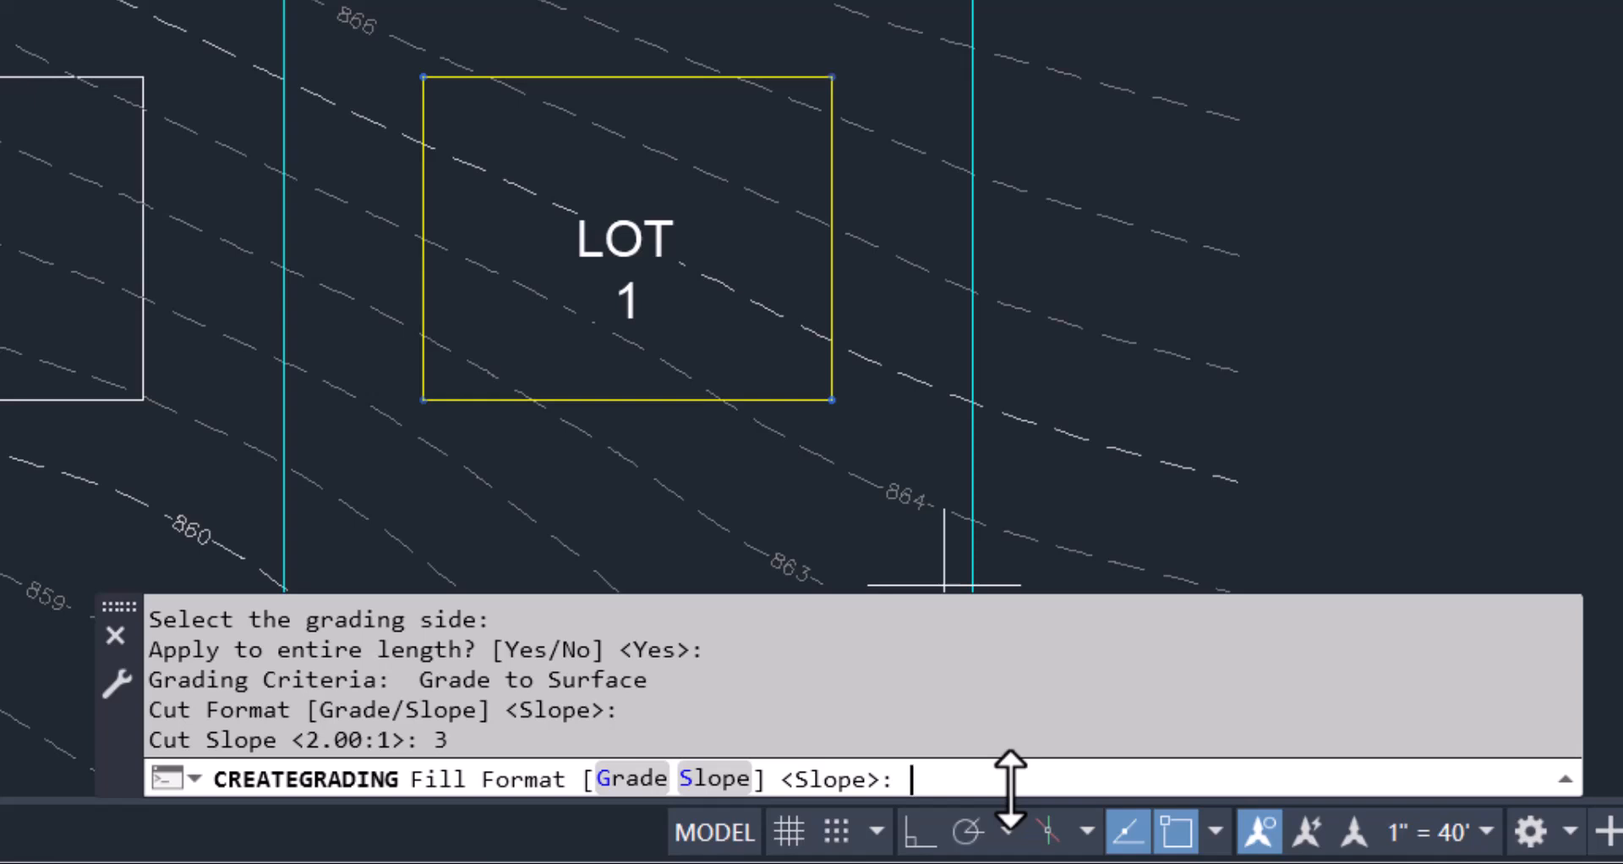
pyautogui.press('Return')
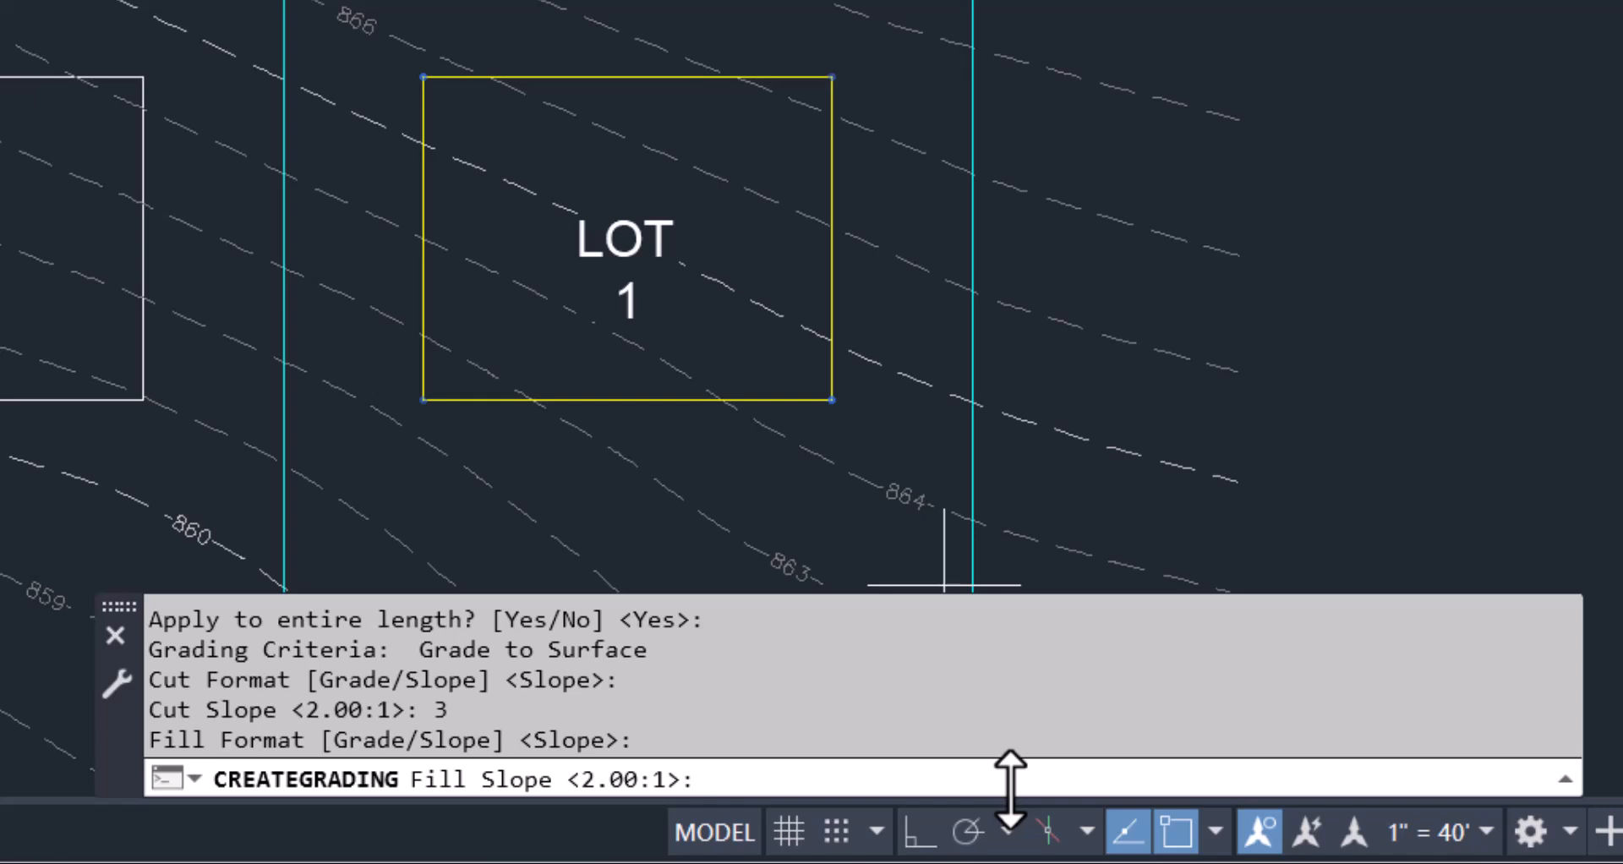
pyautogui.write('3')
pyautogui.press('Return')
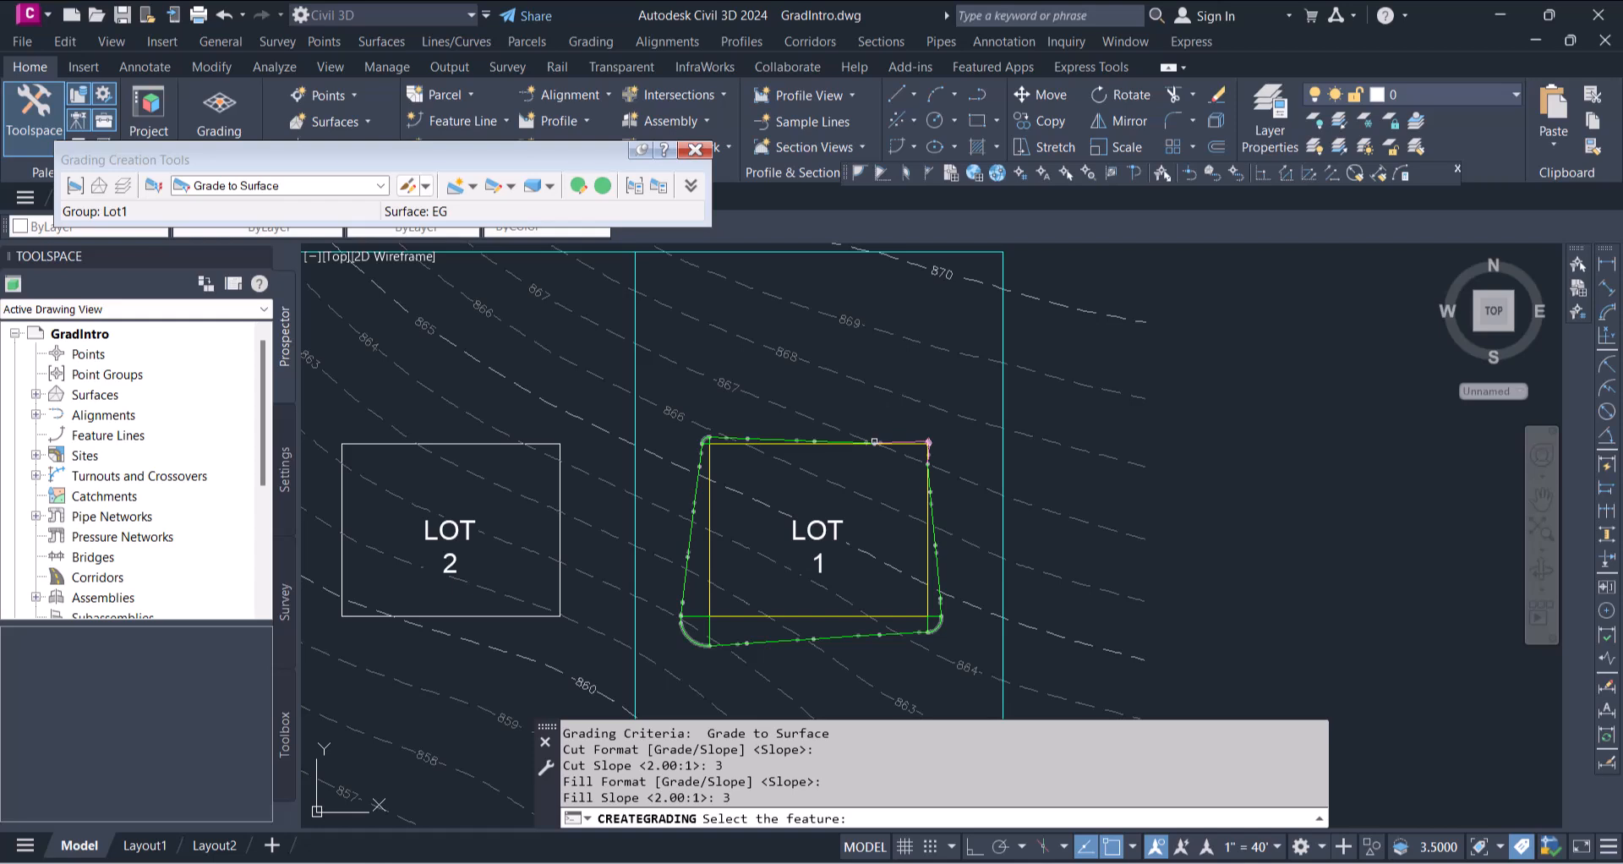
pyautogui.click(1230, 404)
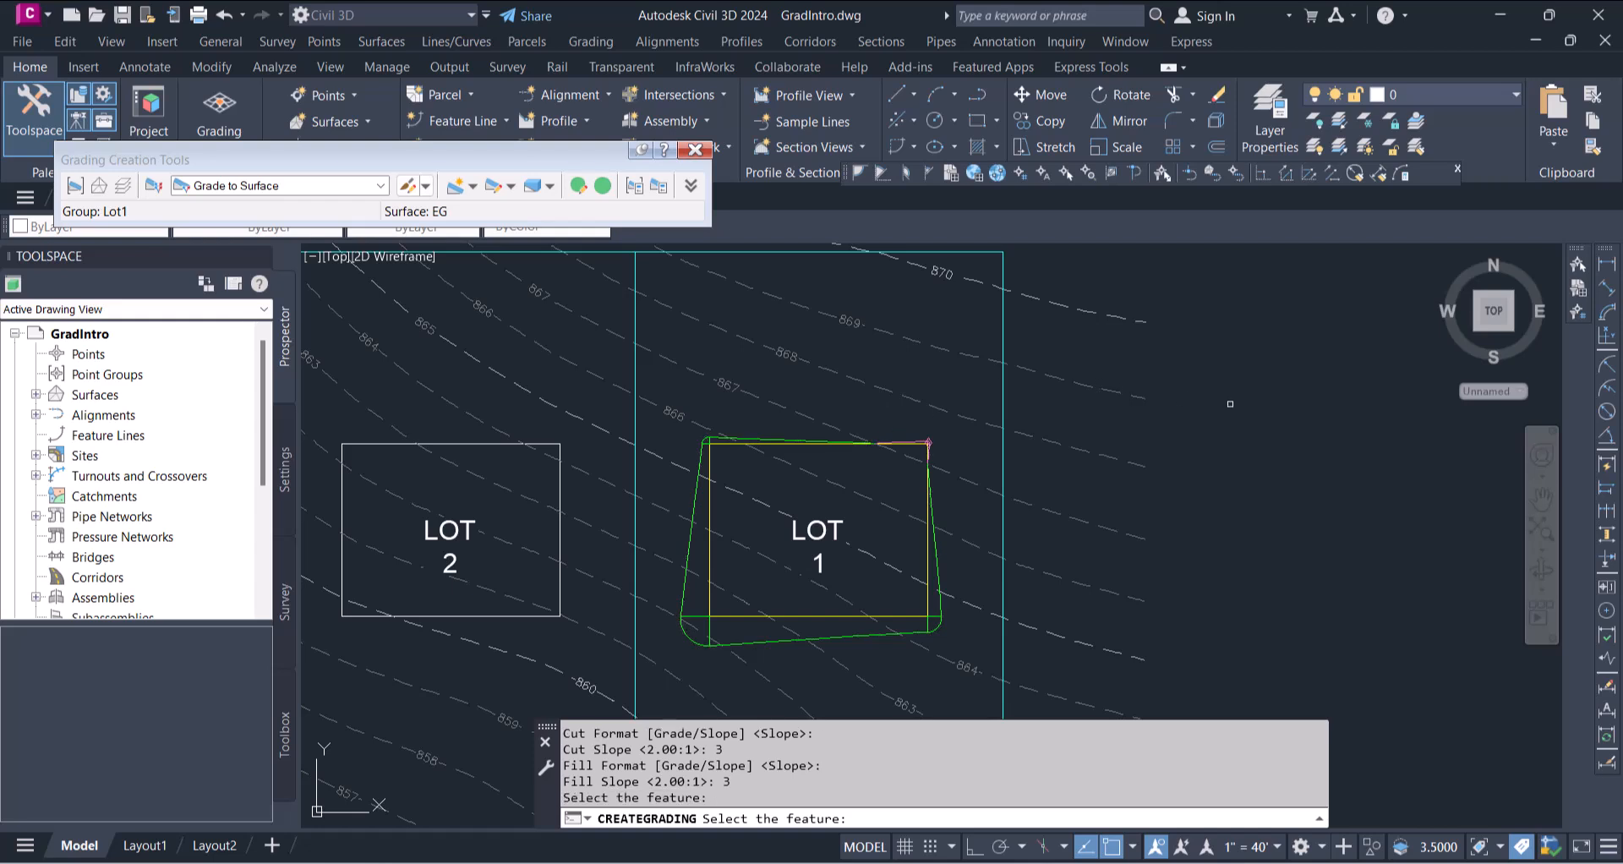
pyautogui.press('Escape')
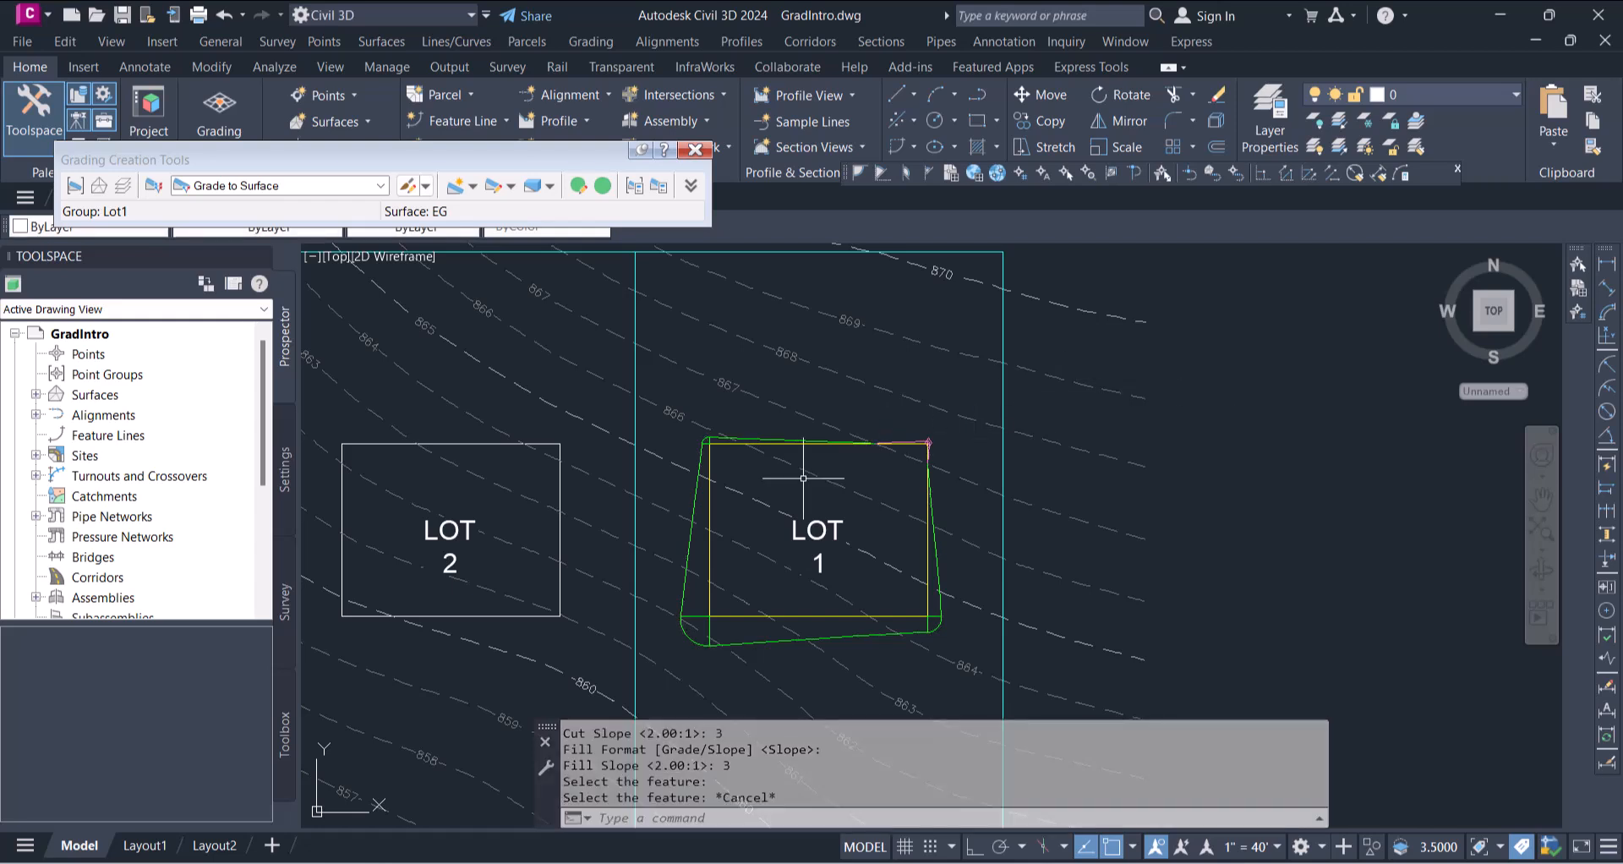
# - Select the Lot 1 grading and examine its daylight lines at the northeast and southeast corners of the pad
pyautogui.scroll(2, 896, 448)
pyautogui.scroll(2, 951, 427)
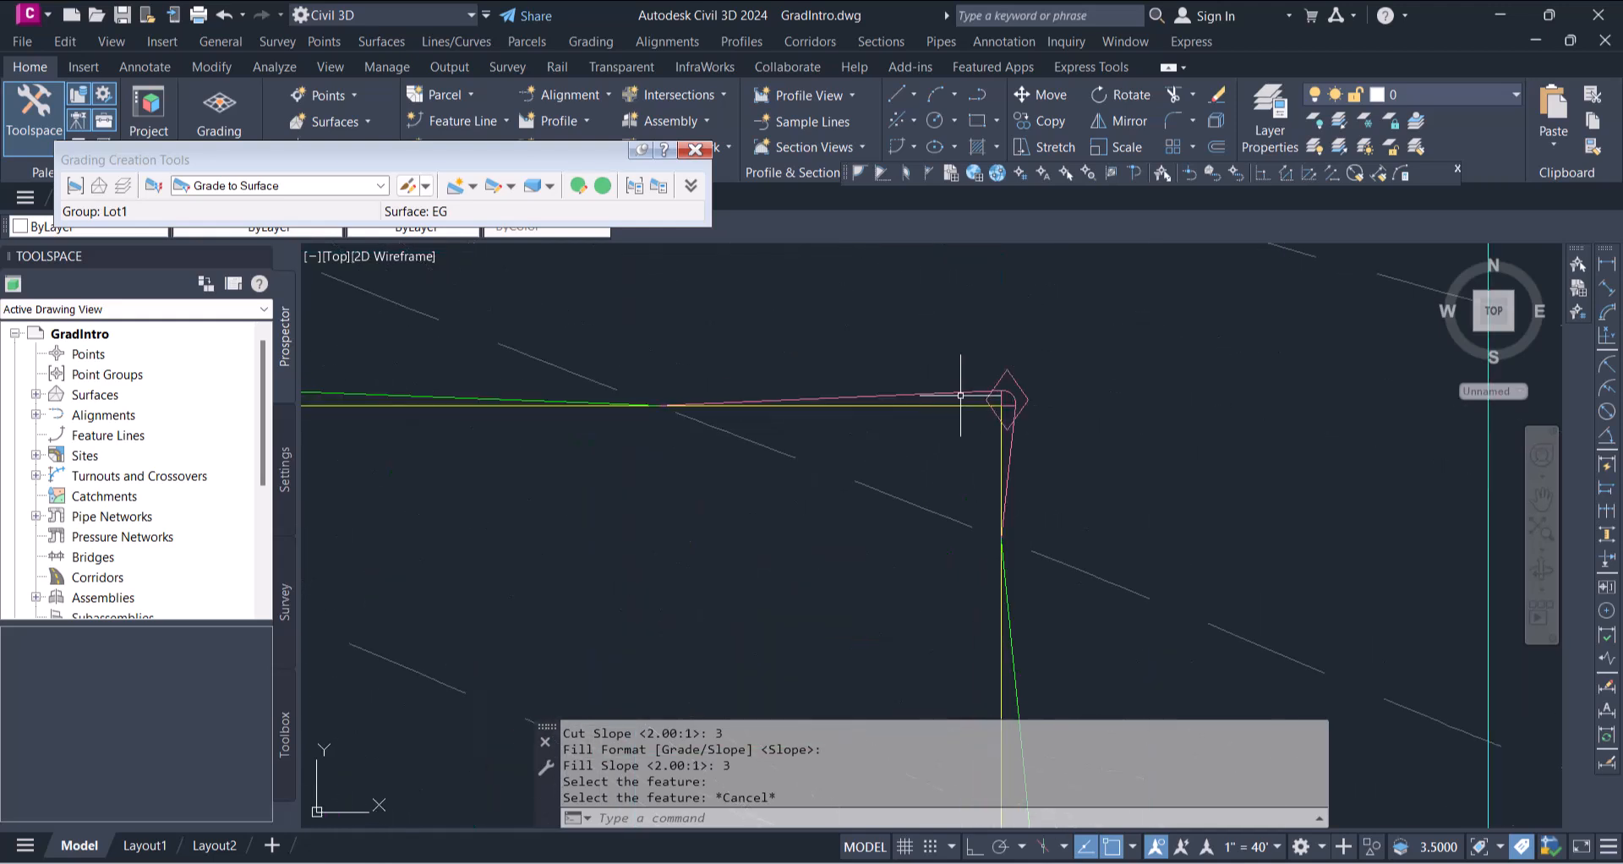
pyautogui.click(1013, 377)
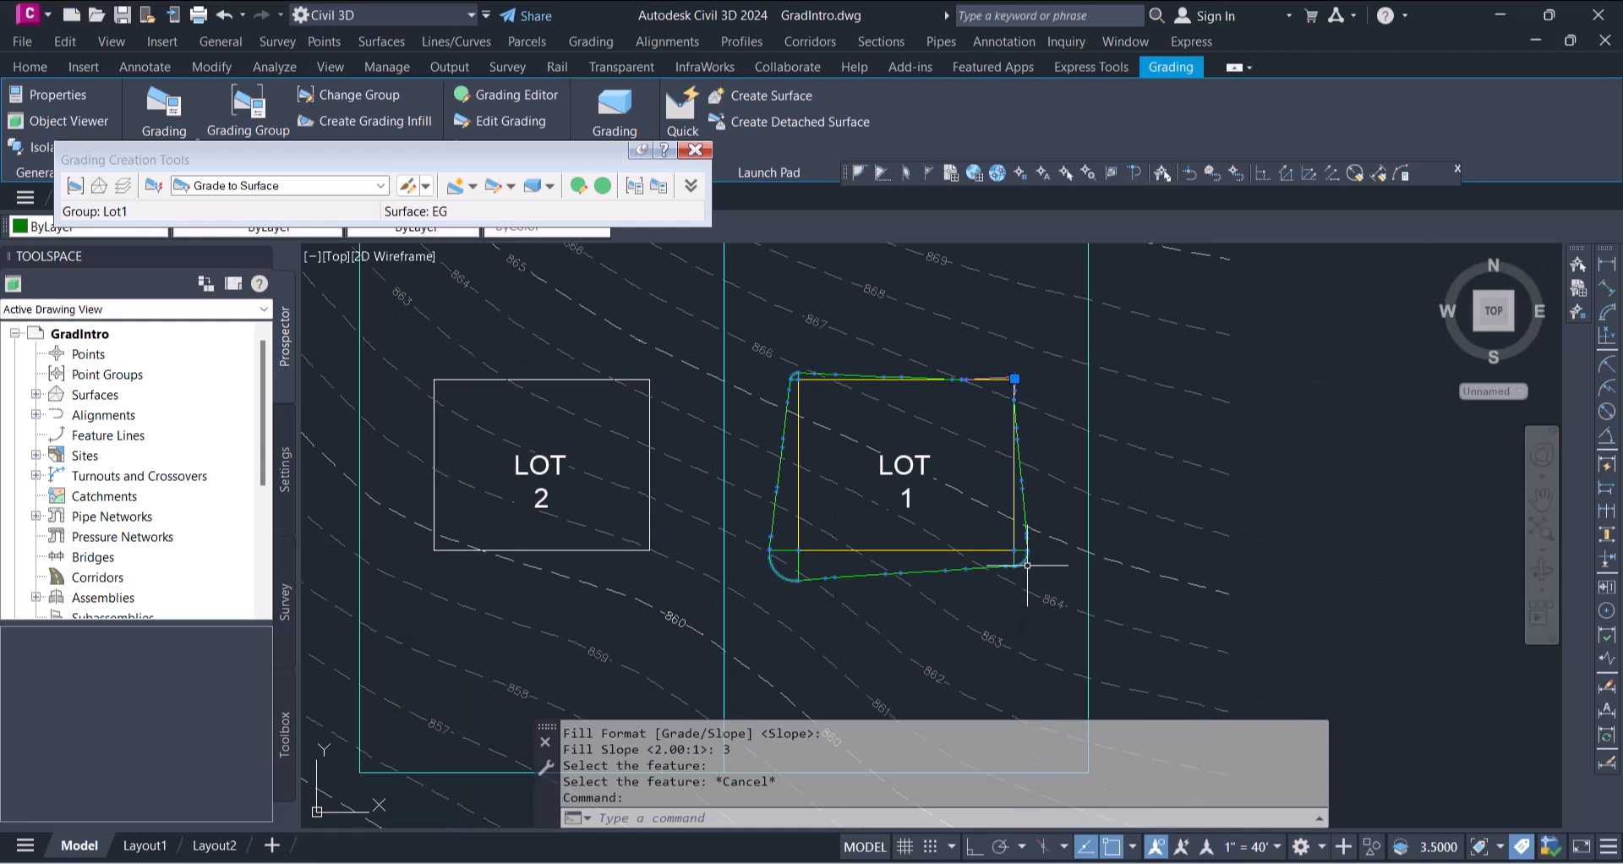
pyautogui.scroll(8, 1024, 564)
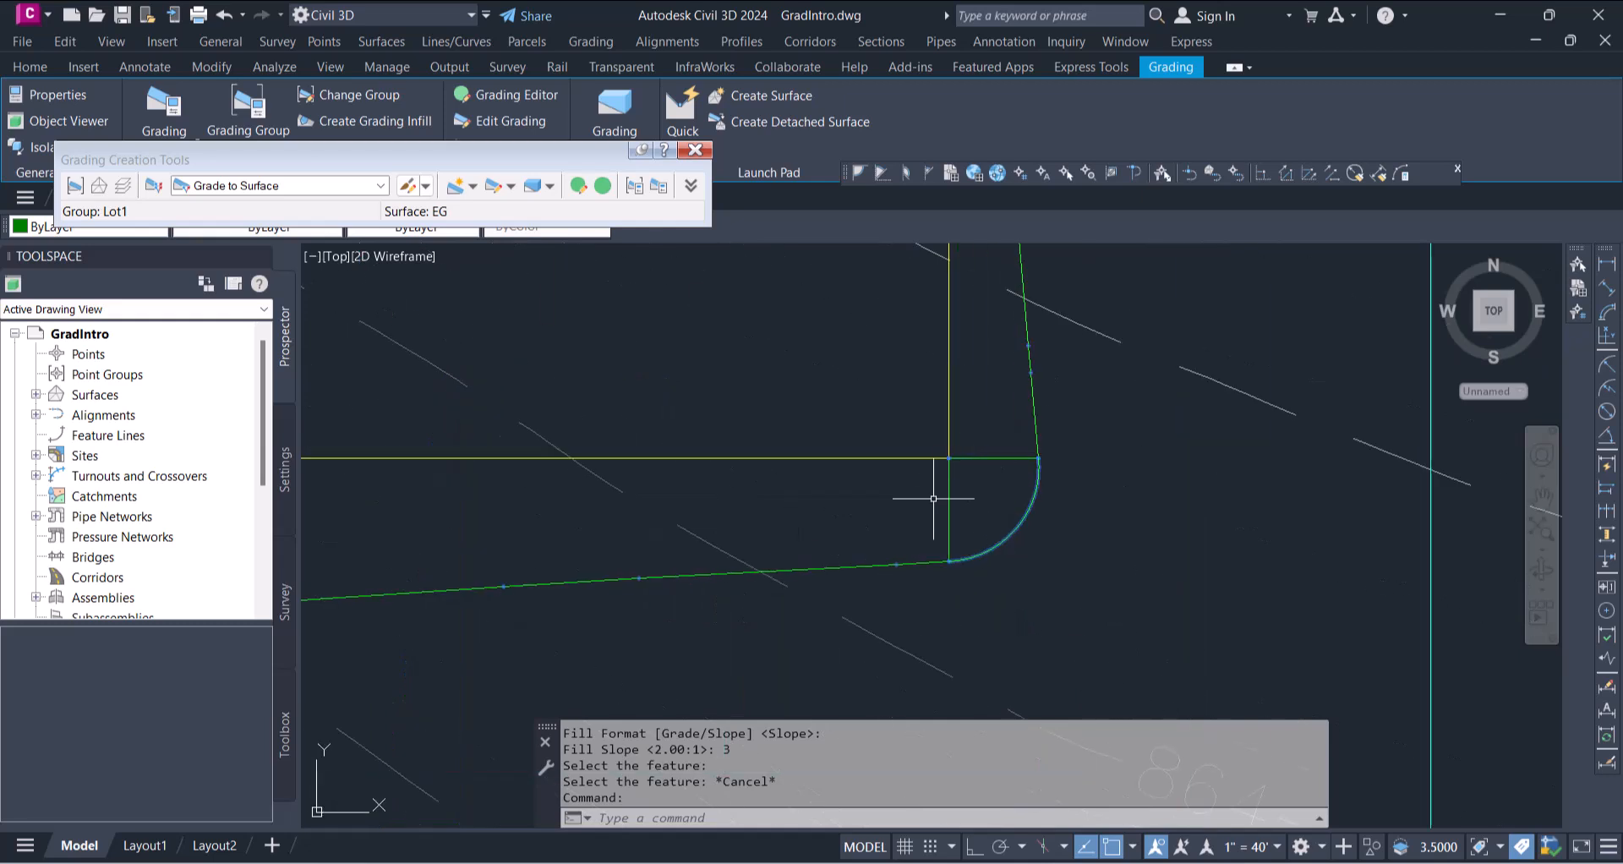
pyautogui.scroll(-8, 940, 491)
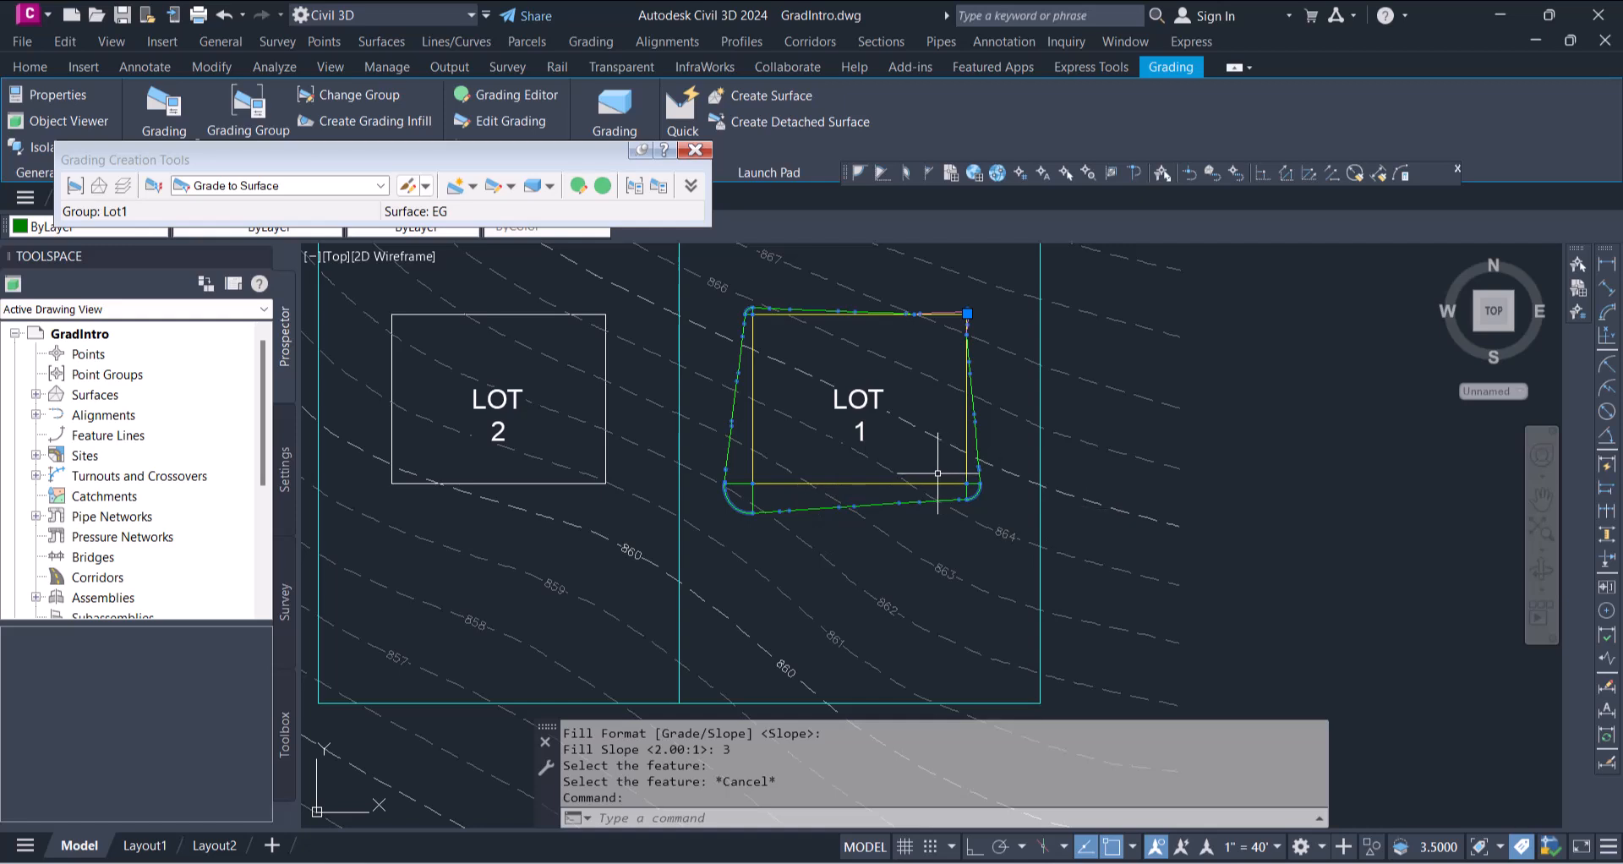
pyautogui.moveTo(899, 405); pyautogui.dragTo(982, 413, button='middle')
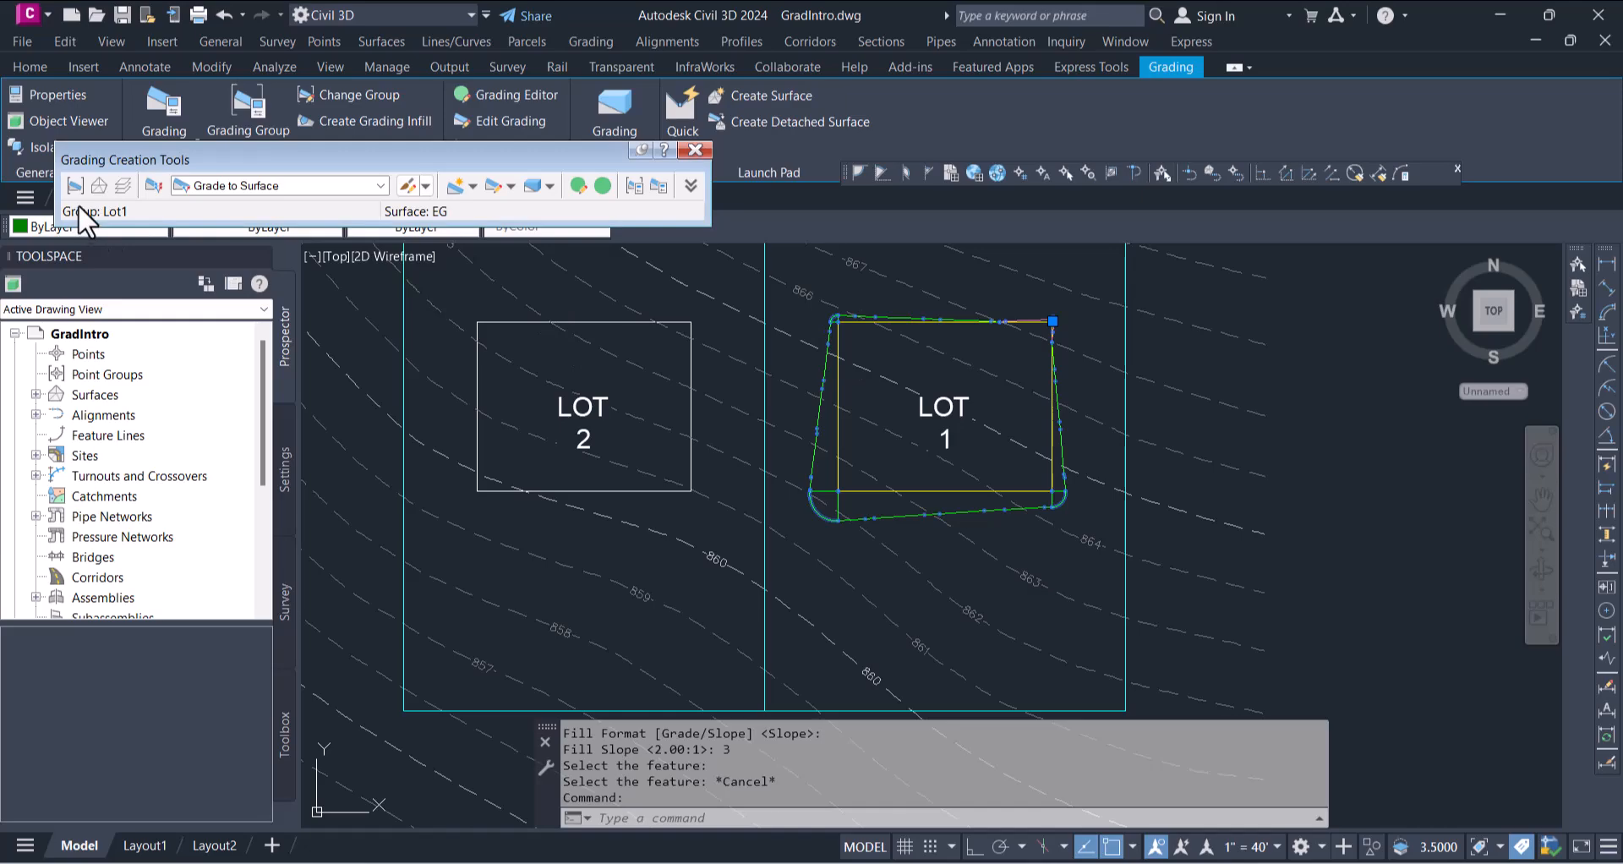
# - Inspect the selected grading in the Object Viewer from a southwest isometric view, orbit around its slopes, and close the viewer
pyautogui.moveTo(206, 146); pyautogui.dragTo(361, 136)
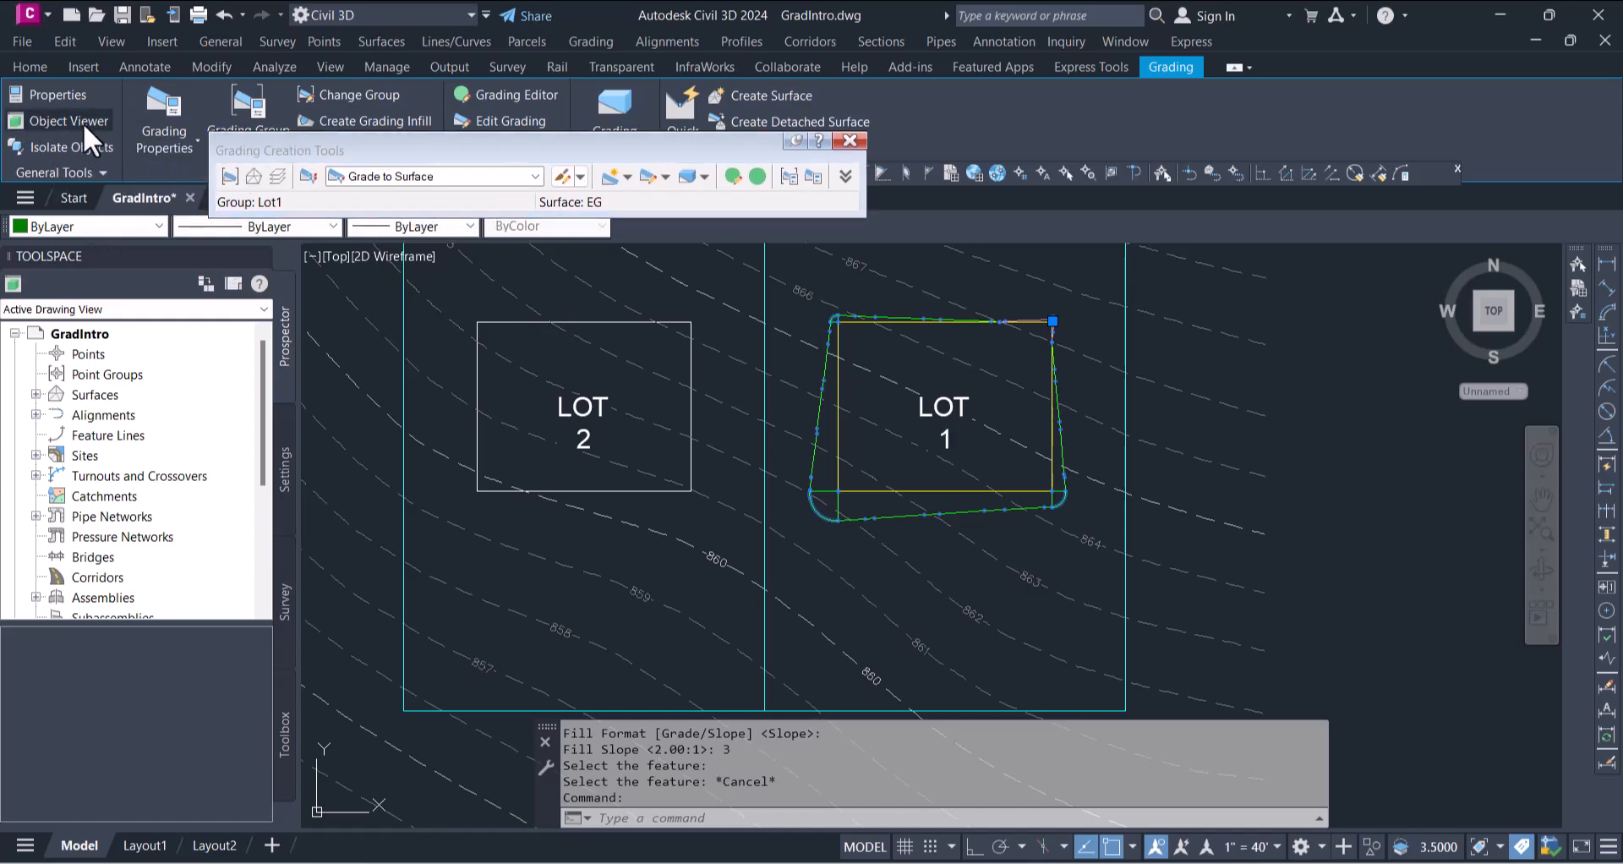
pyautogui.click(68, 121)
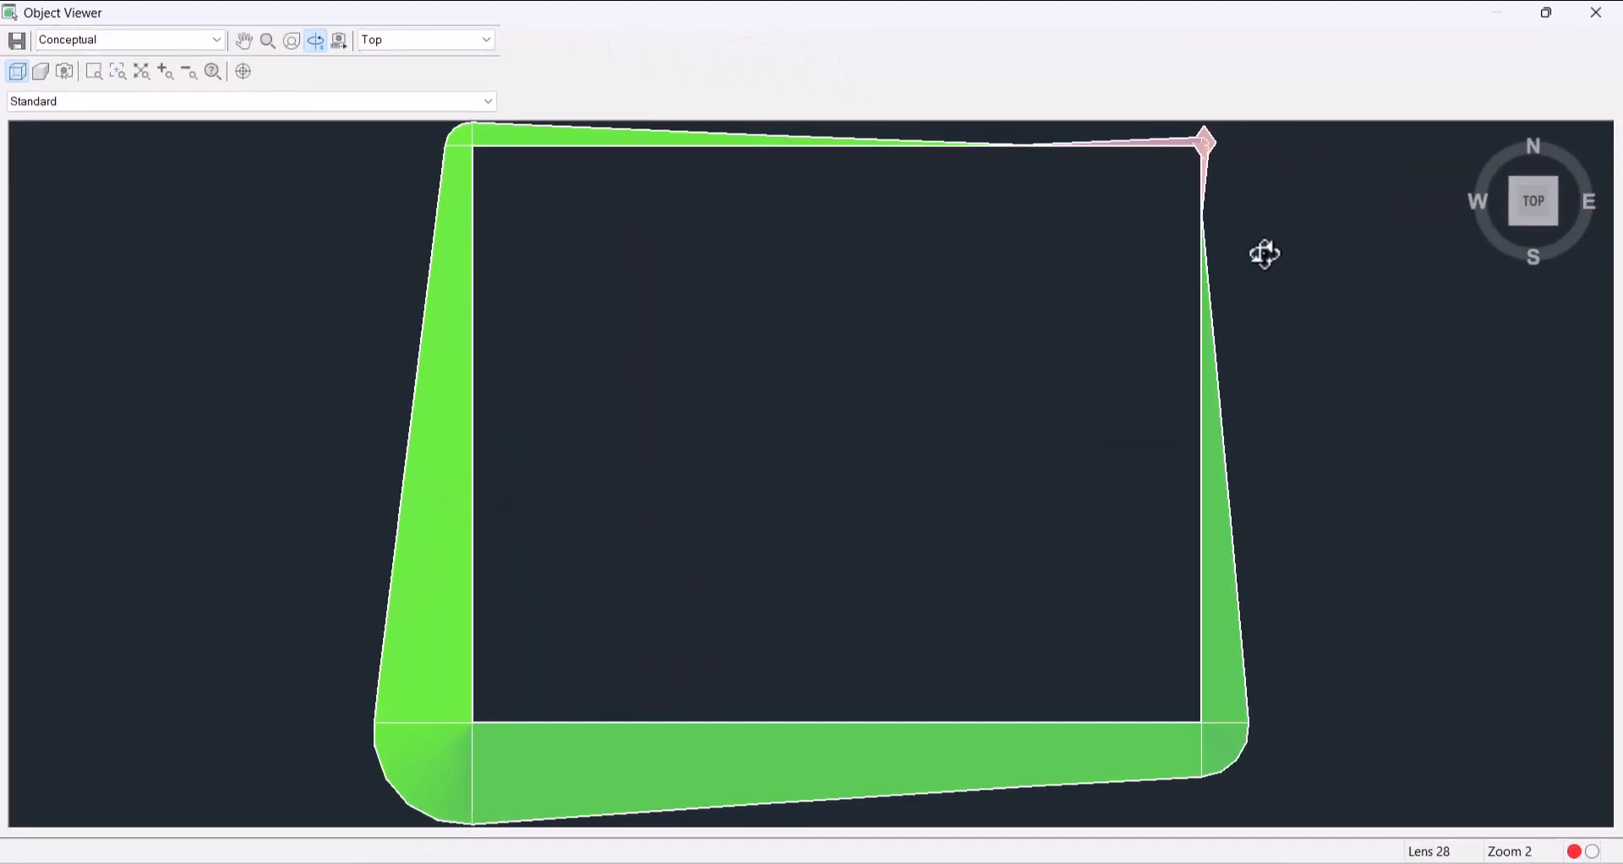
pyautogui.moveTo(1507, 207)
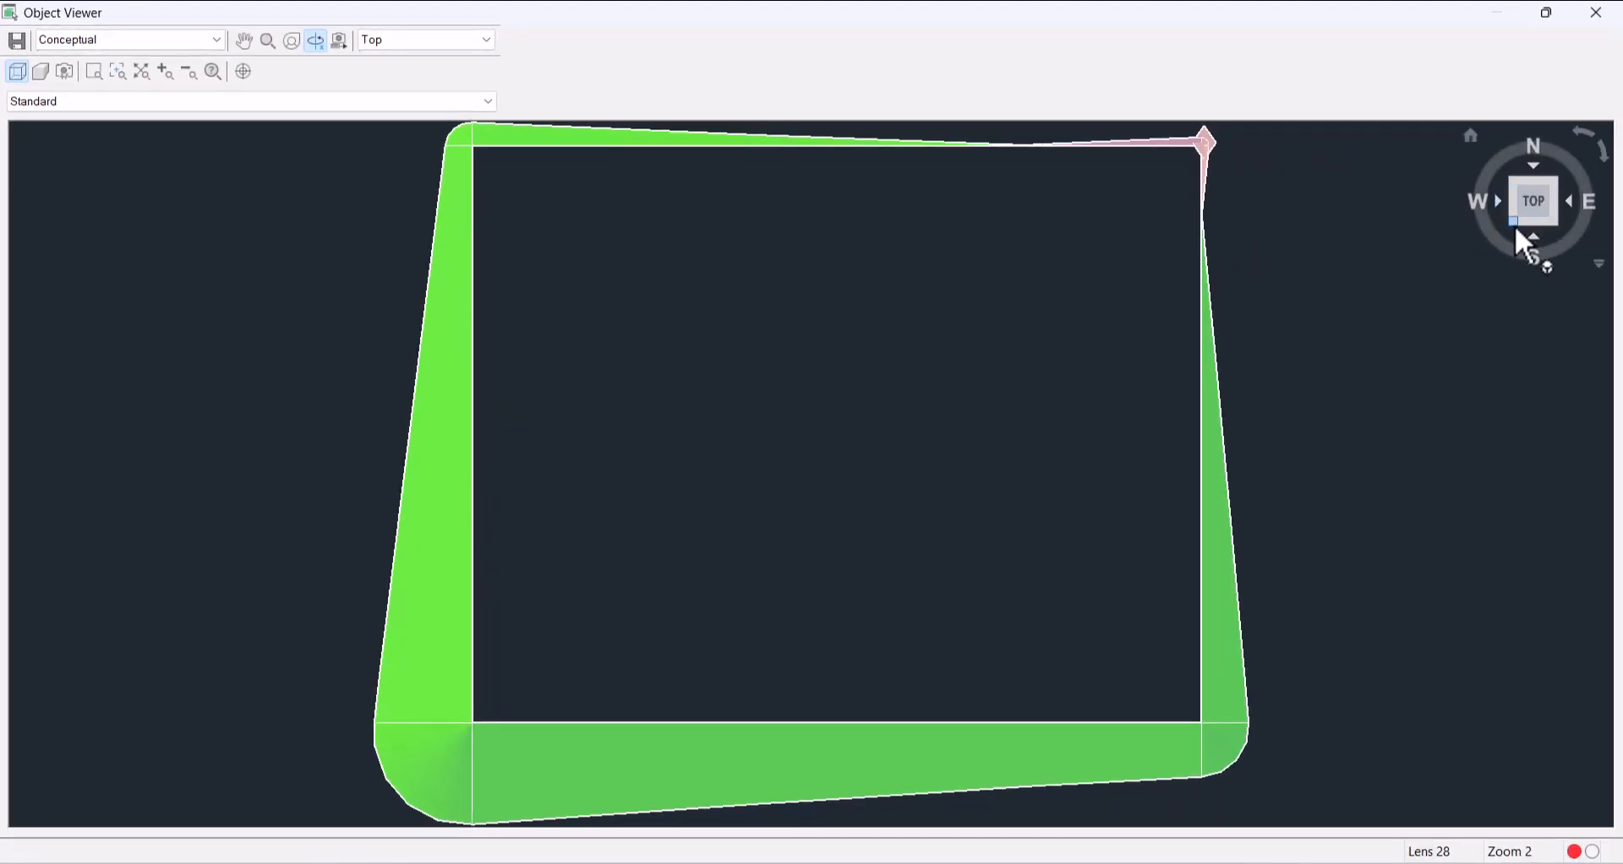
pyautogui.click(1515, 223)
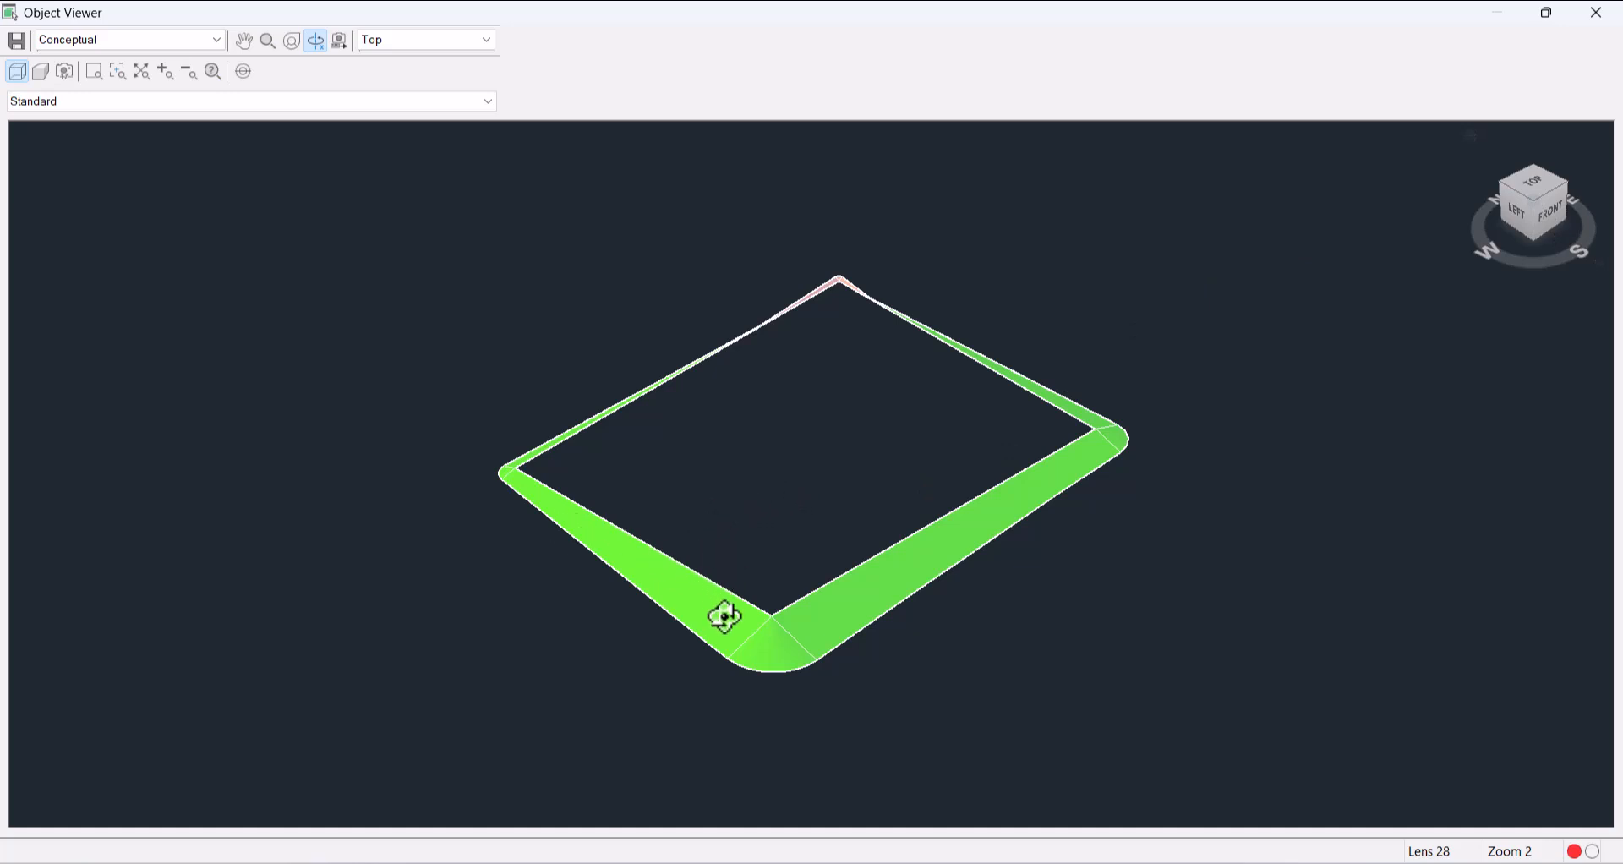
pyautogui.moveTo(735, 621); pyautogui.dragTo(1021, 575)
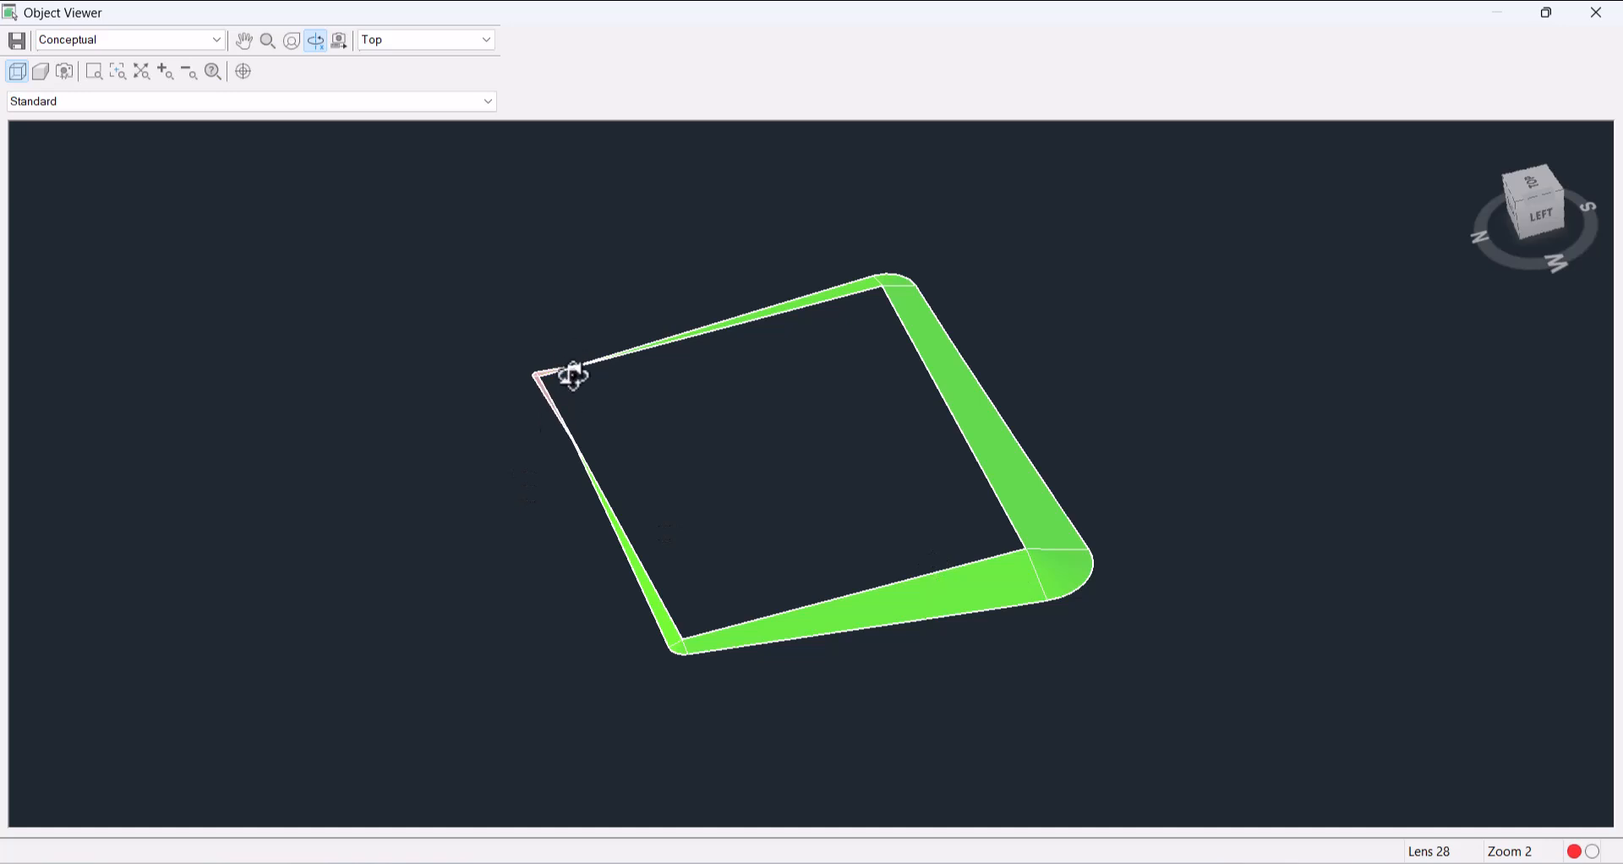
pyautogui.moveTo(1007, 508); pyautogui.dragTo(775, 374)
pyautogui.rightClick(776, 375)
pyautogui.click(842, 384)
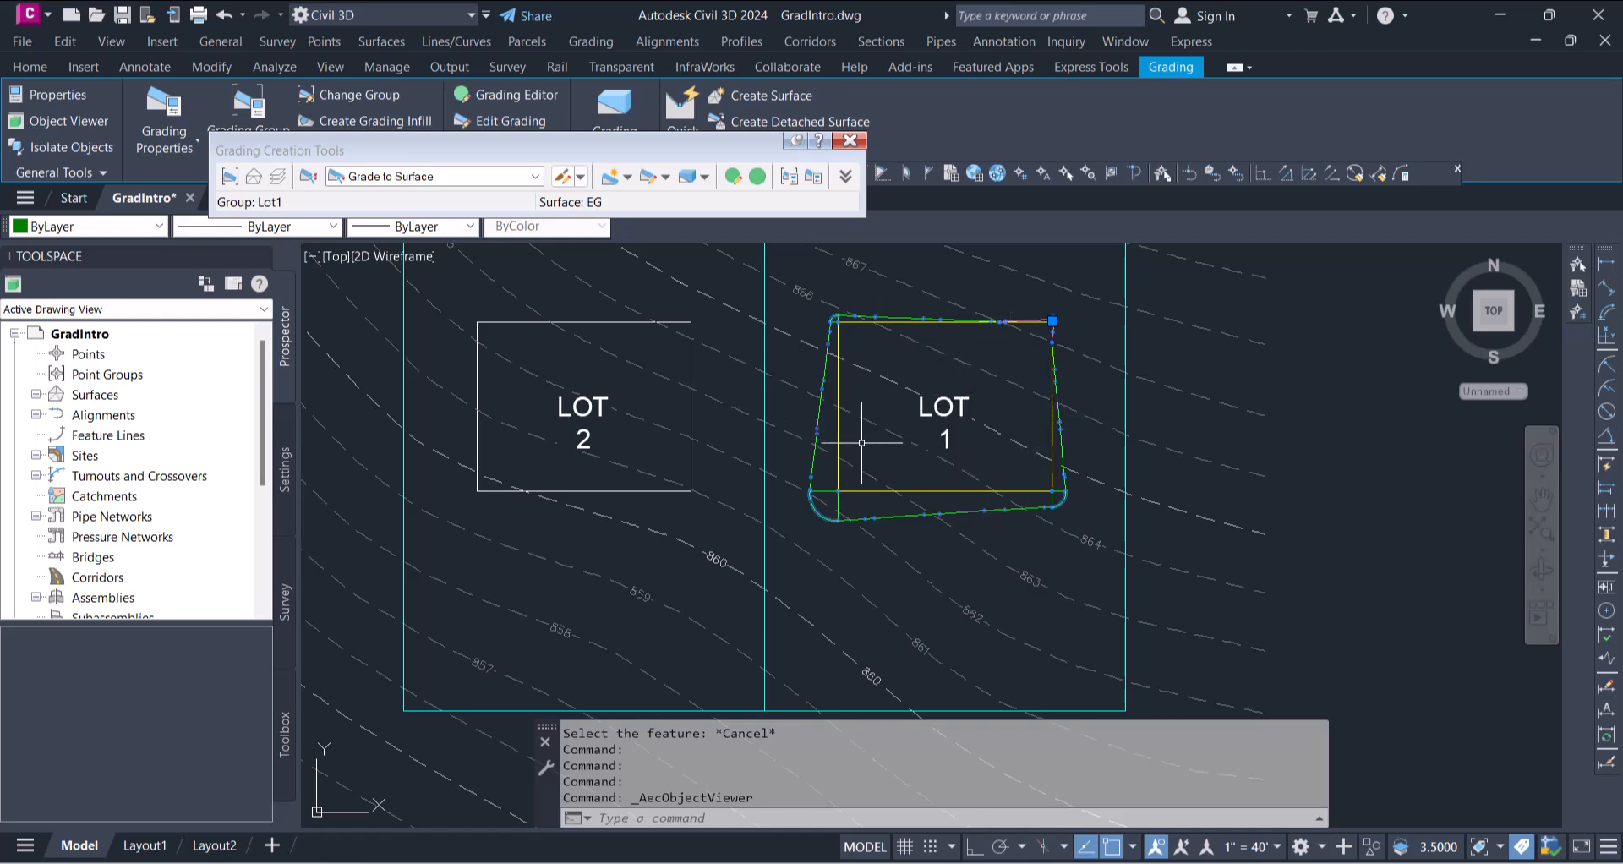
# - Create a grading infill inside the Lot 1 pad
pyautogui.moveTo(859, 448)
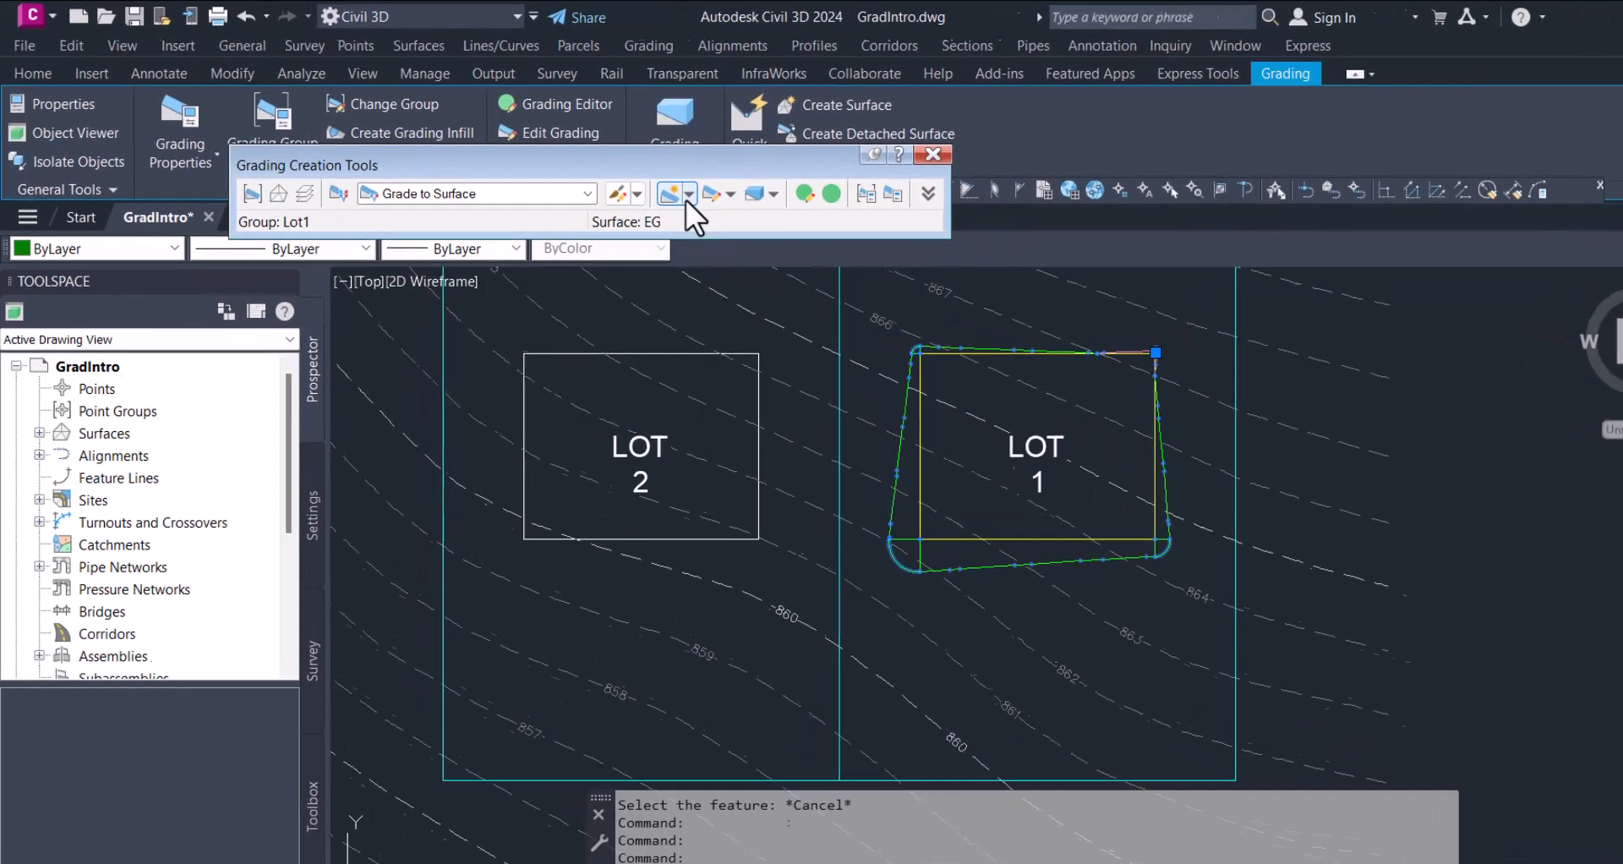
pyautogui.click(690, 194)
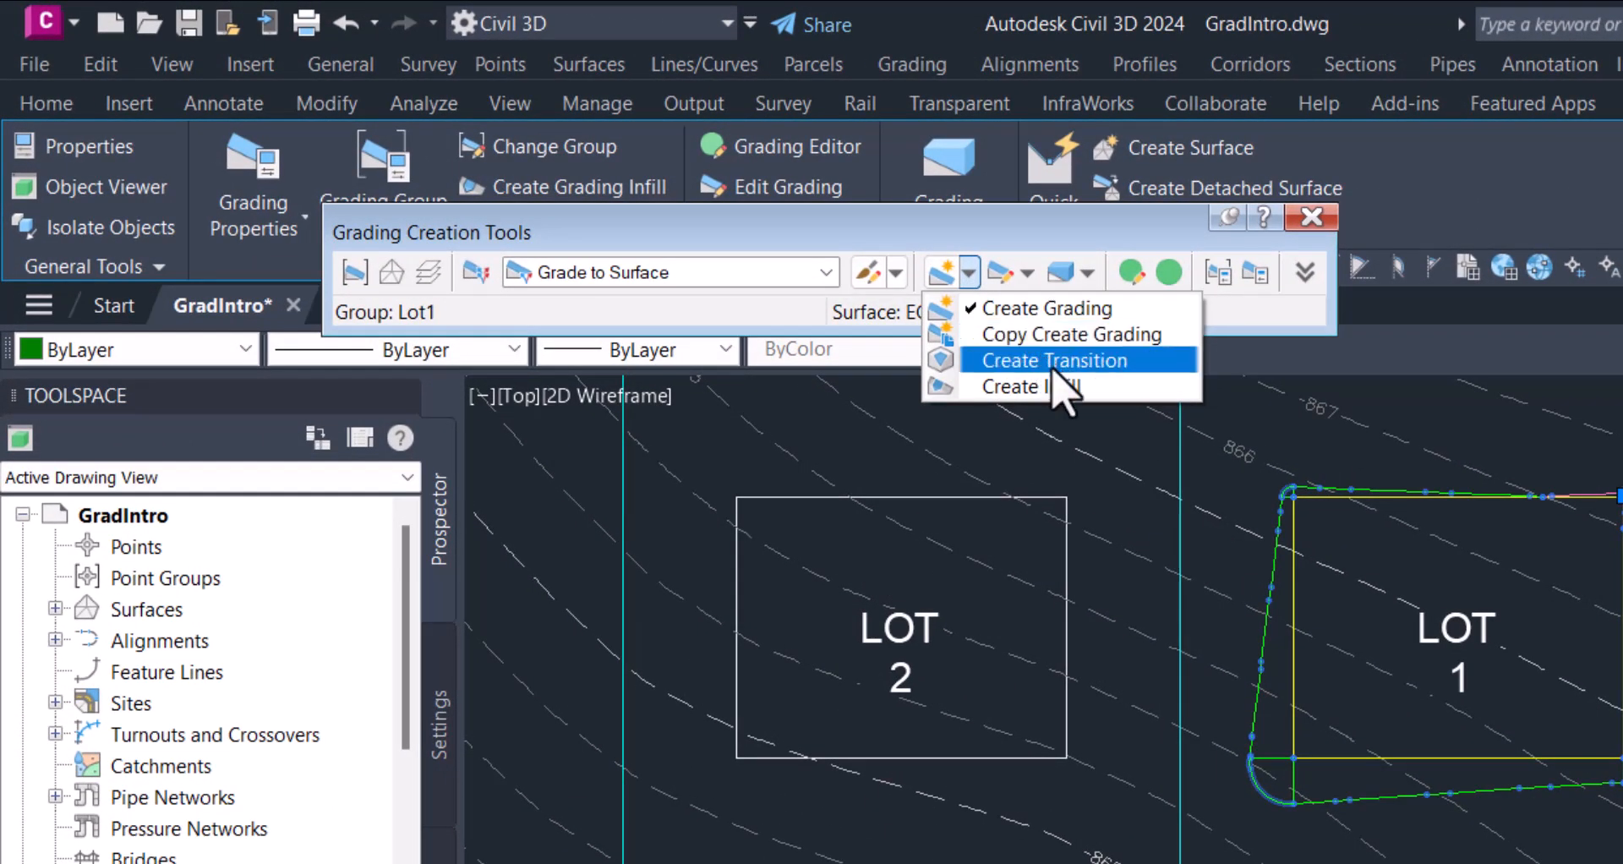
pyautogui.click(1063, 390)
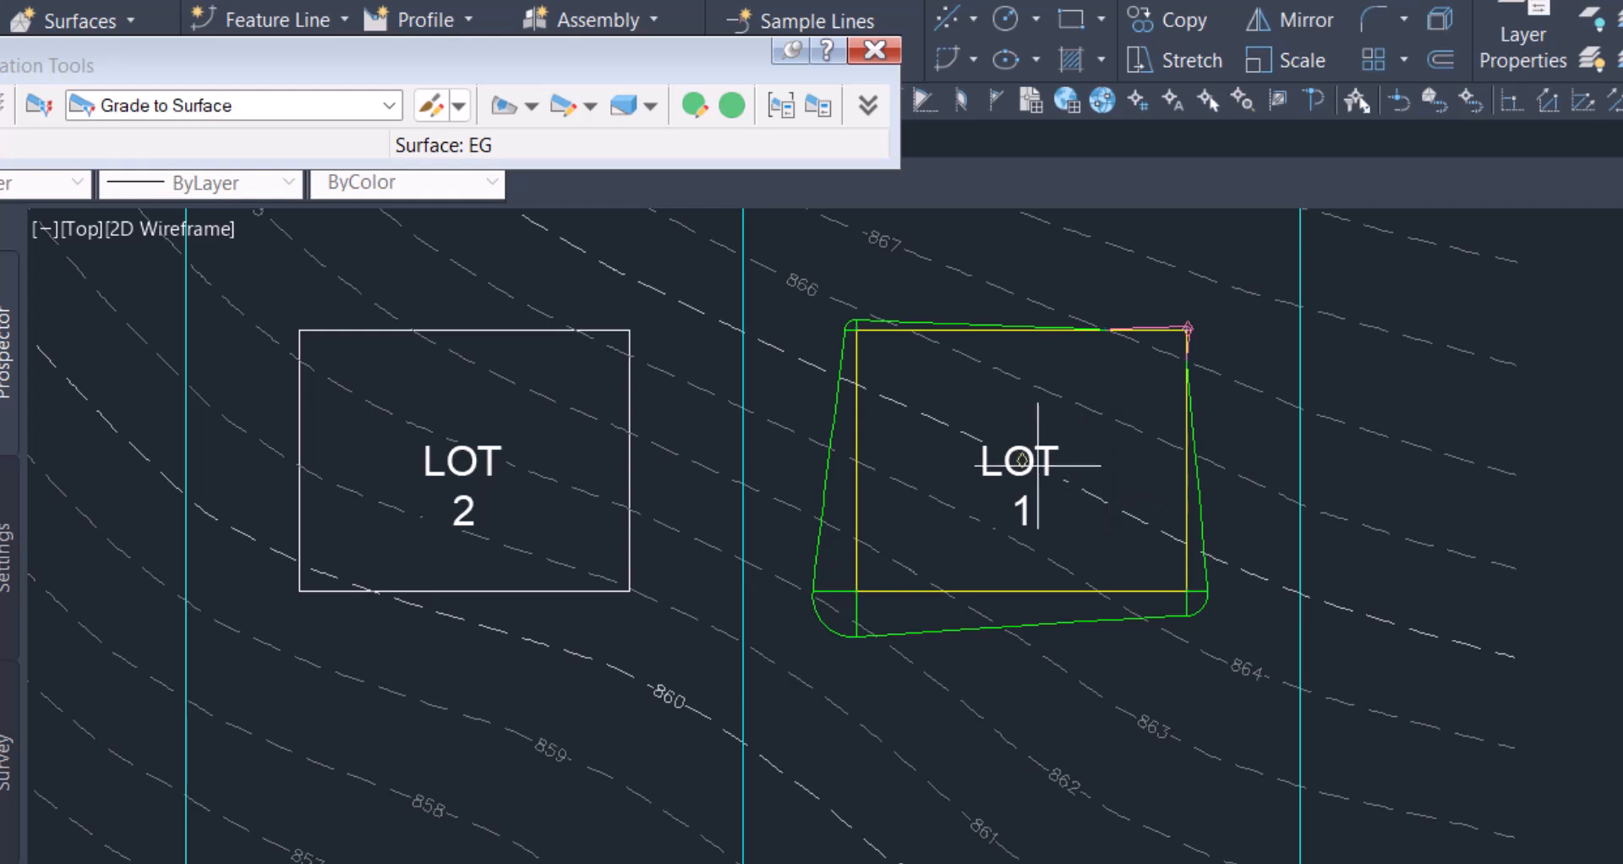
pyautogui.scroll(3, 1037, 466)
pyautogui.scroll(-3, 1036, 467)
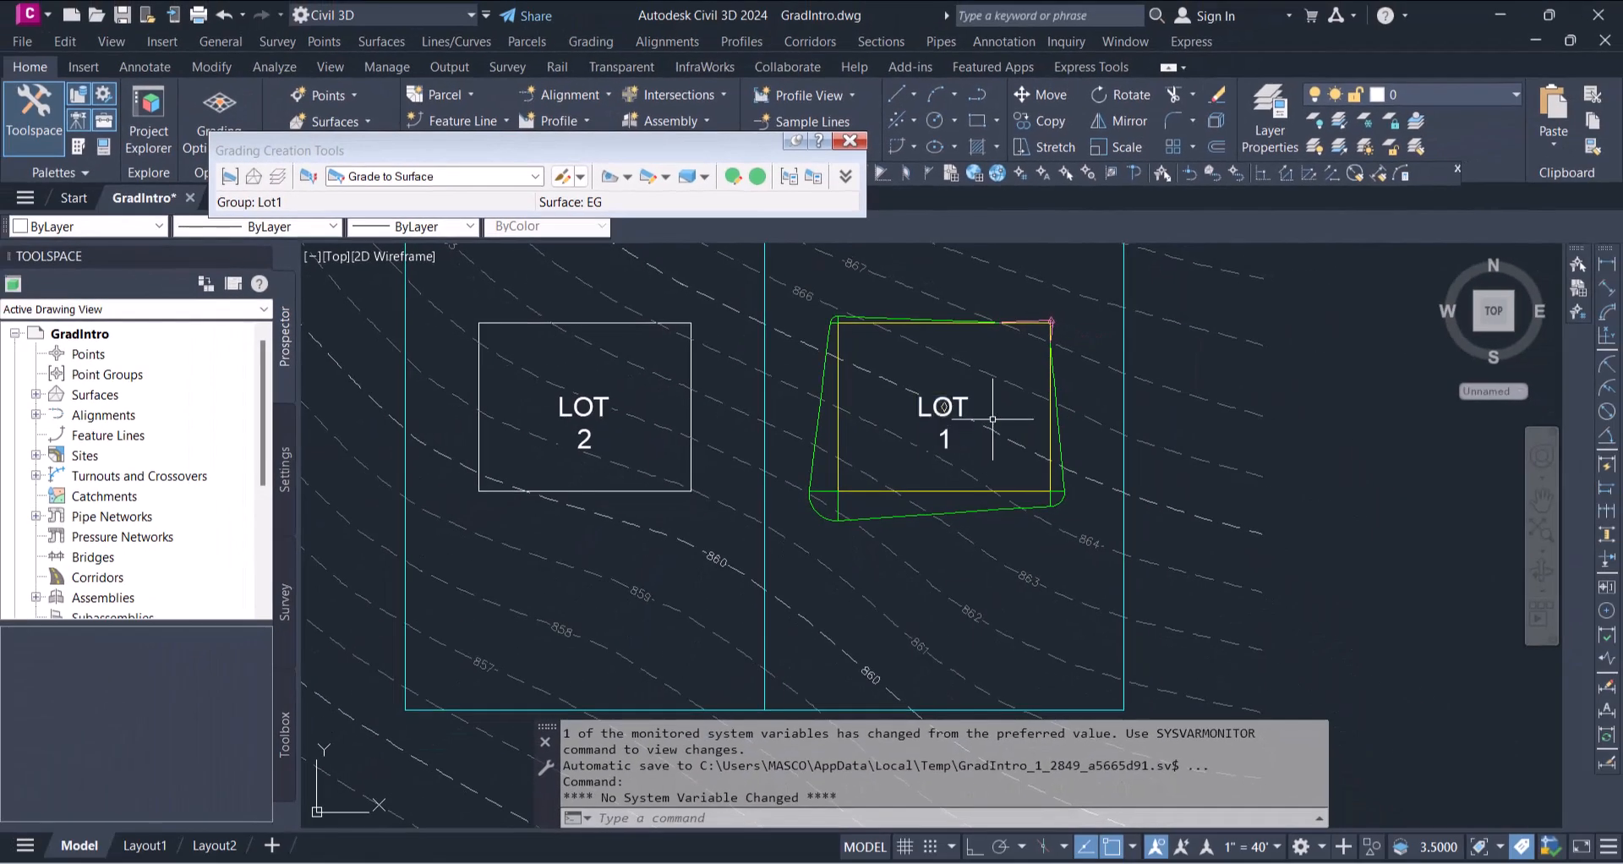
# - Inspect the Lot 1 infill and grading together in the Object Viewer from a southwest isometric view, orbit around them, and close the viewer and grading tools
pyautogui.scroll(3, 993, 413)
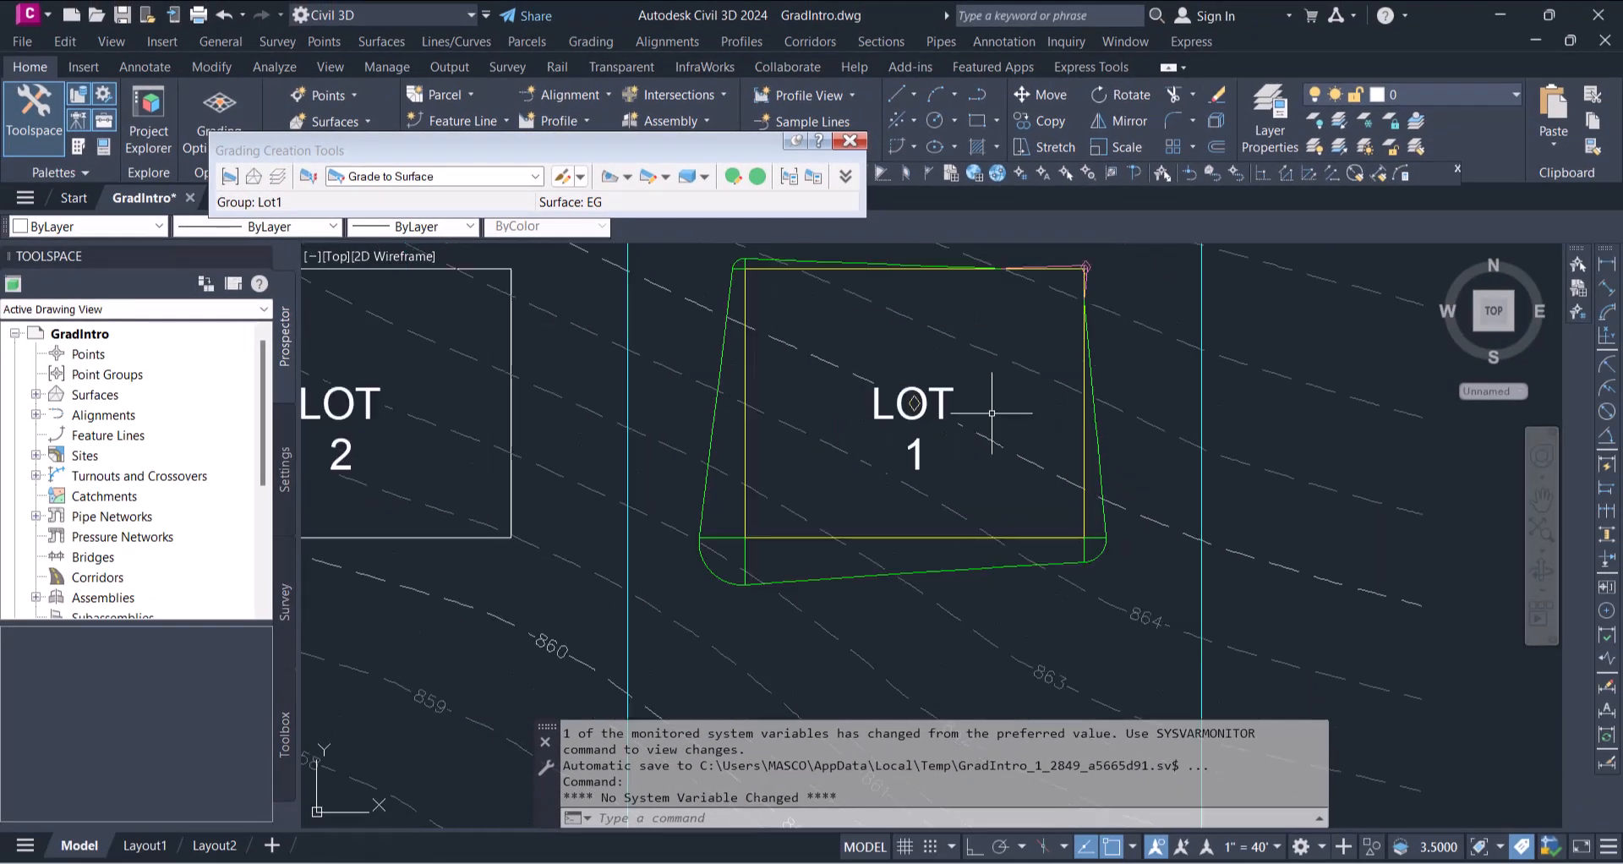
pyautogui.click(894, 394)
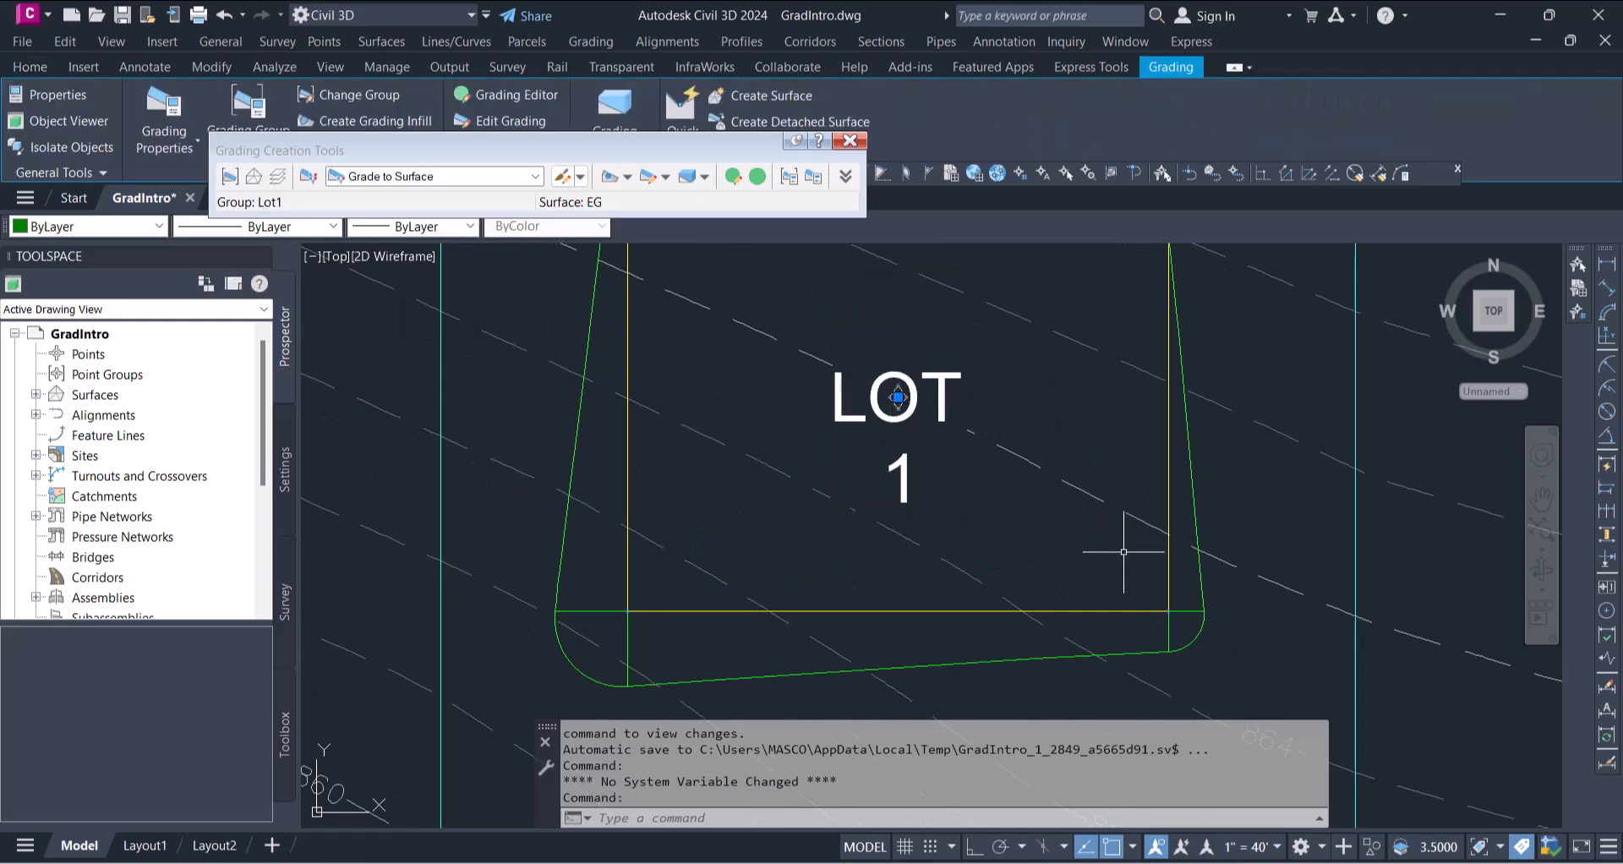
pyautogui.click(1190, 614)
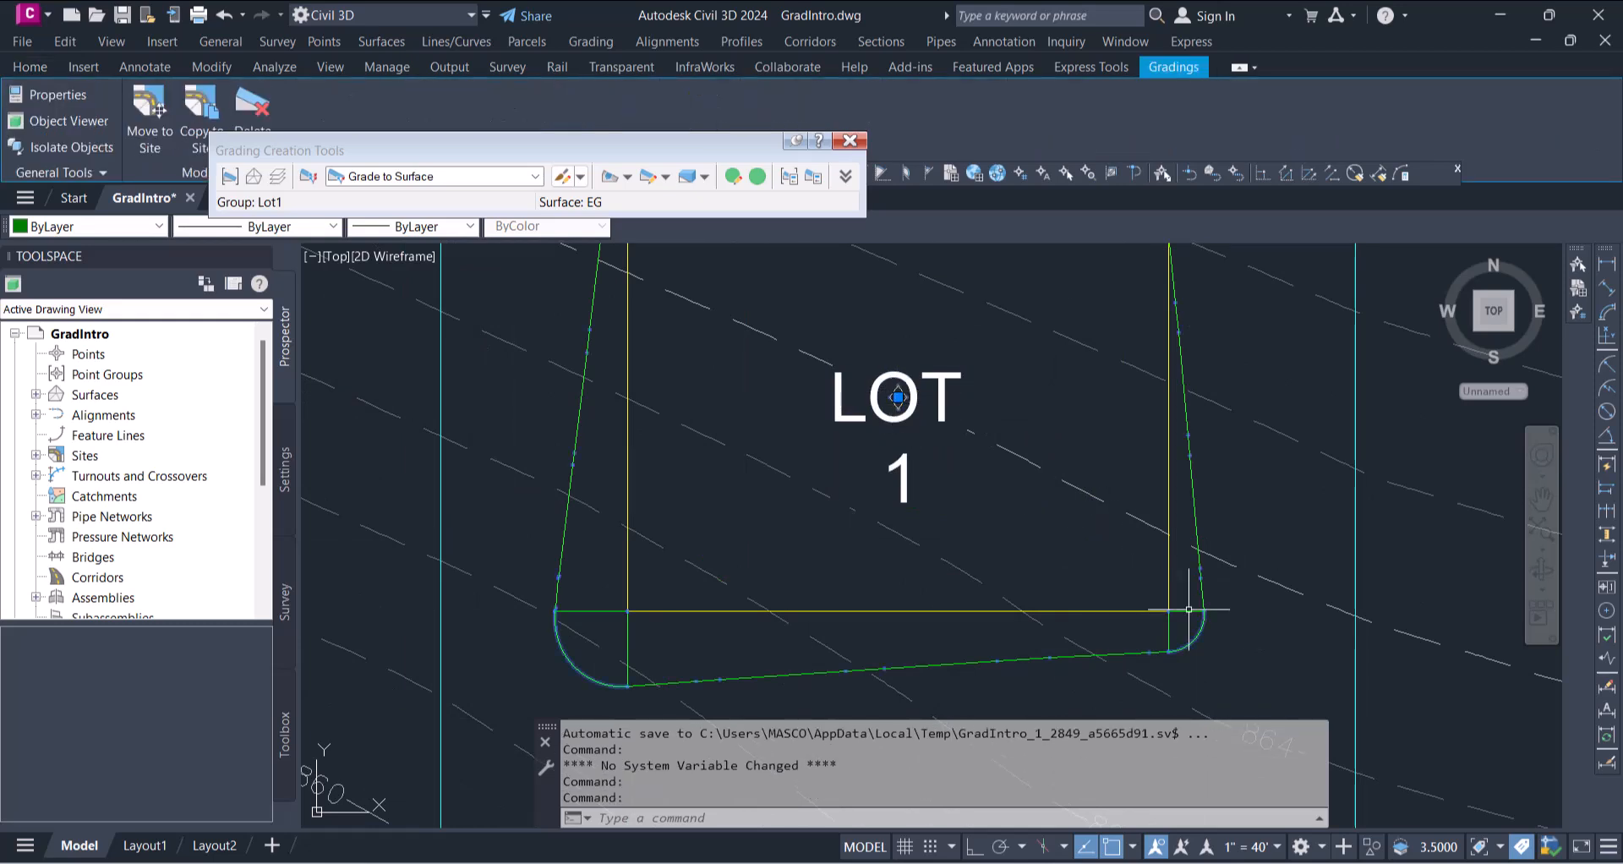
pyautogui.scroll(-2, 1183, 613)
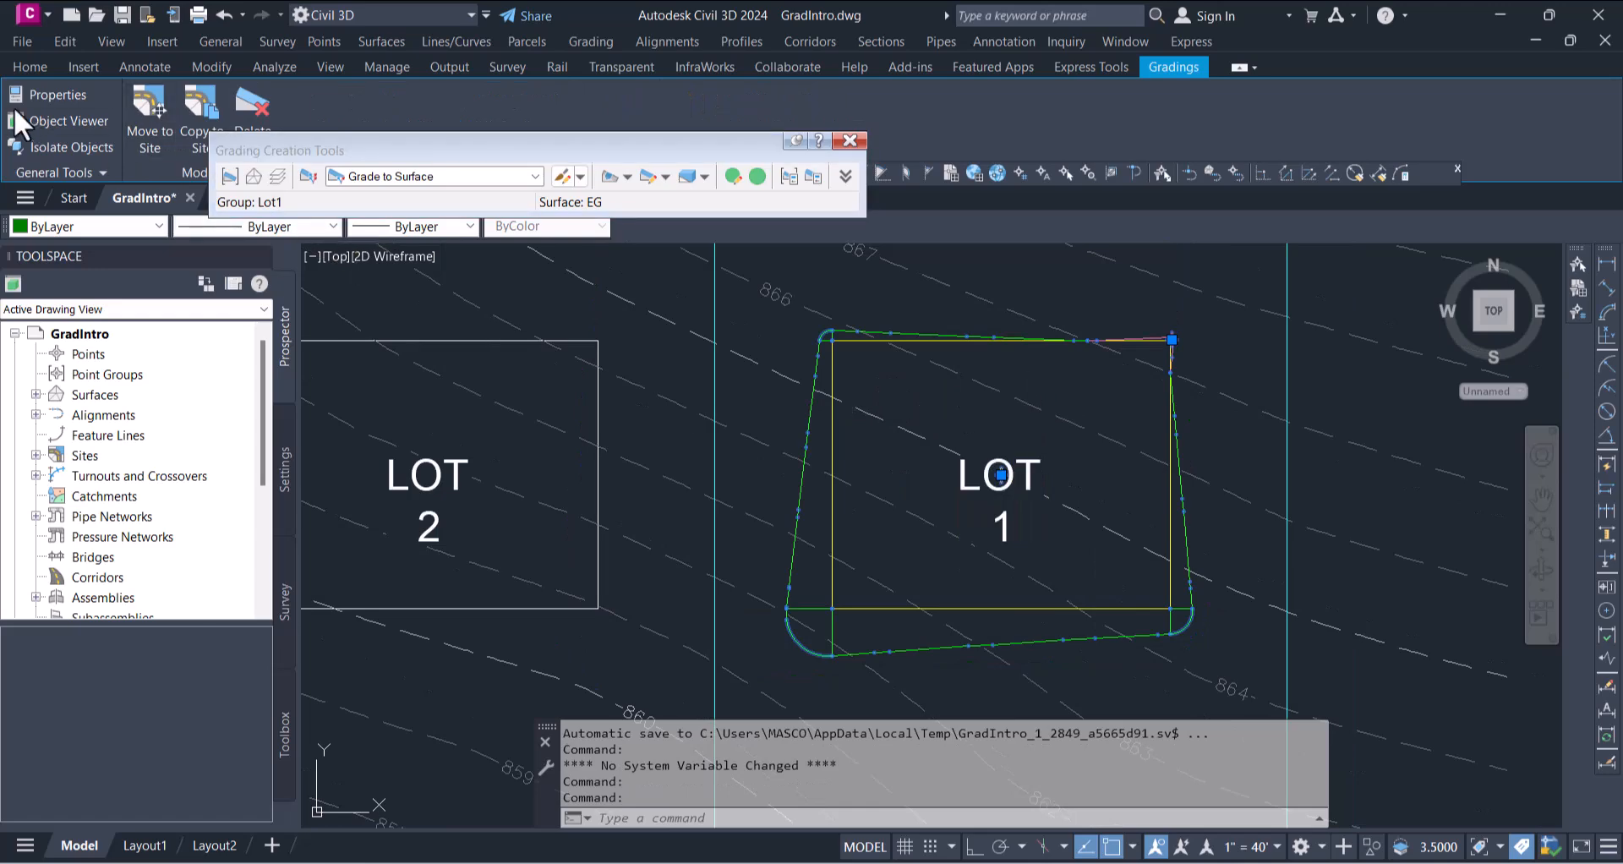
pyautogui.click(68, 120)
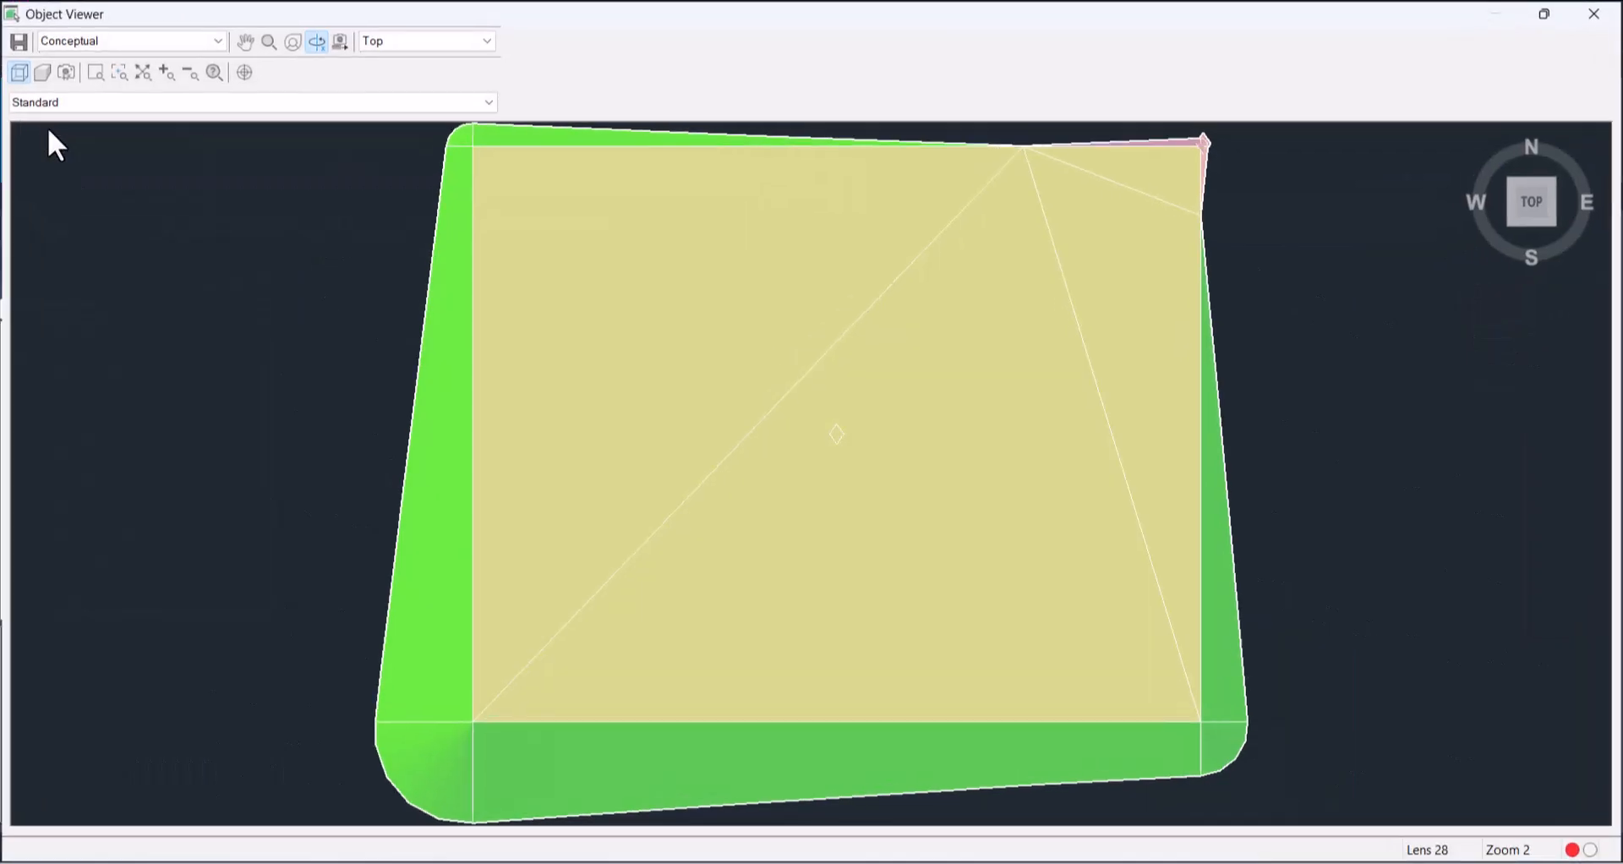
pyautogui.click(1514, 221)
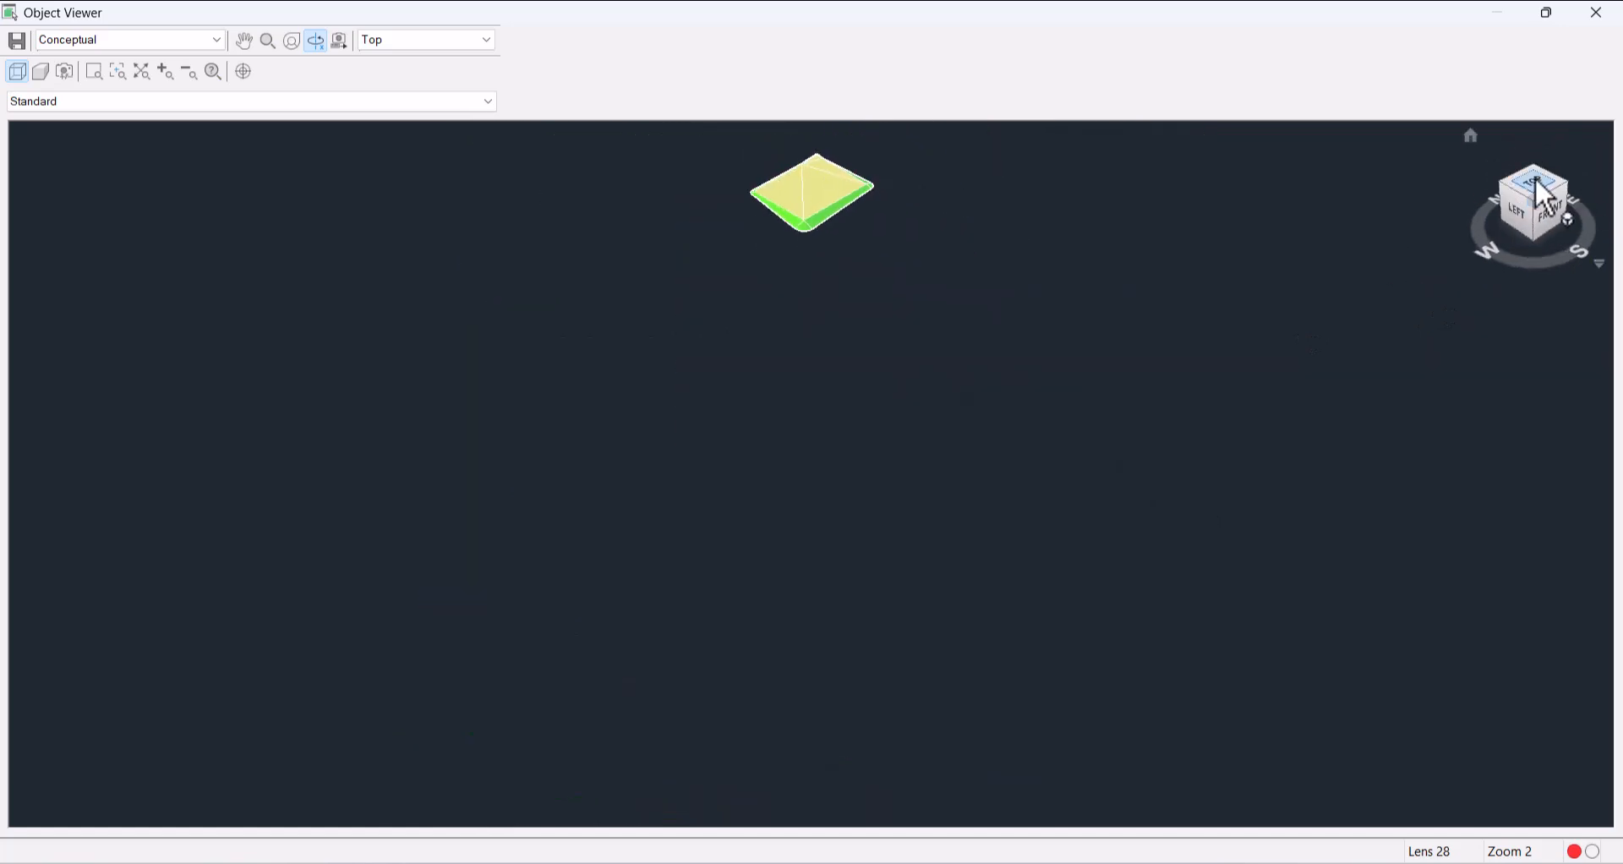
pyautogui.click(1536, 203)
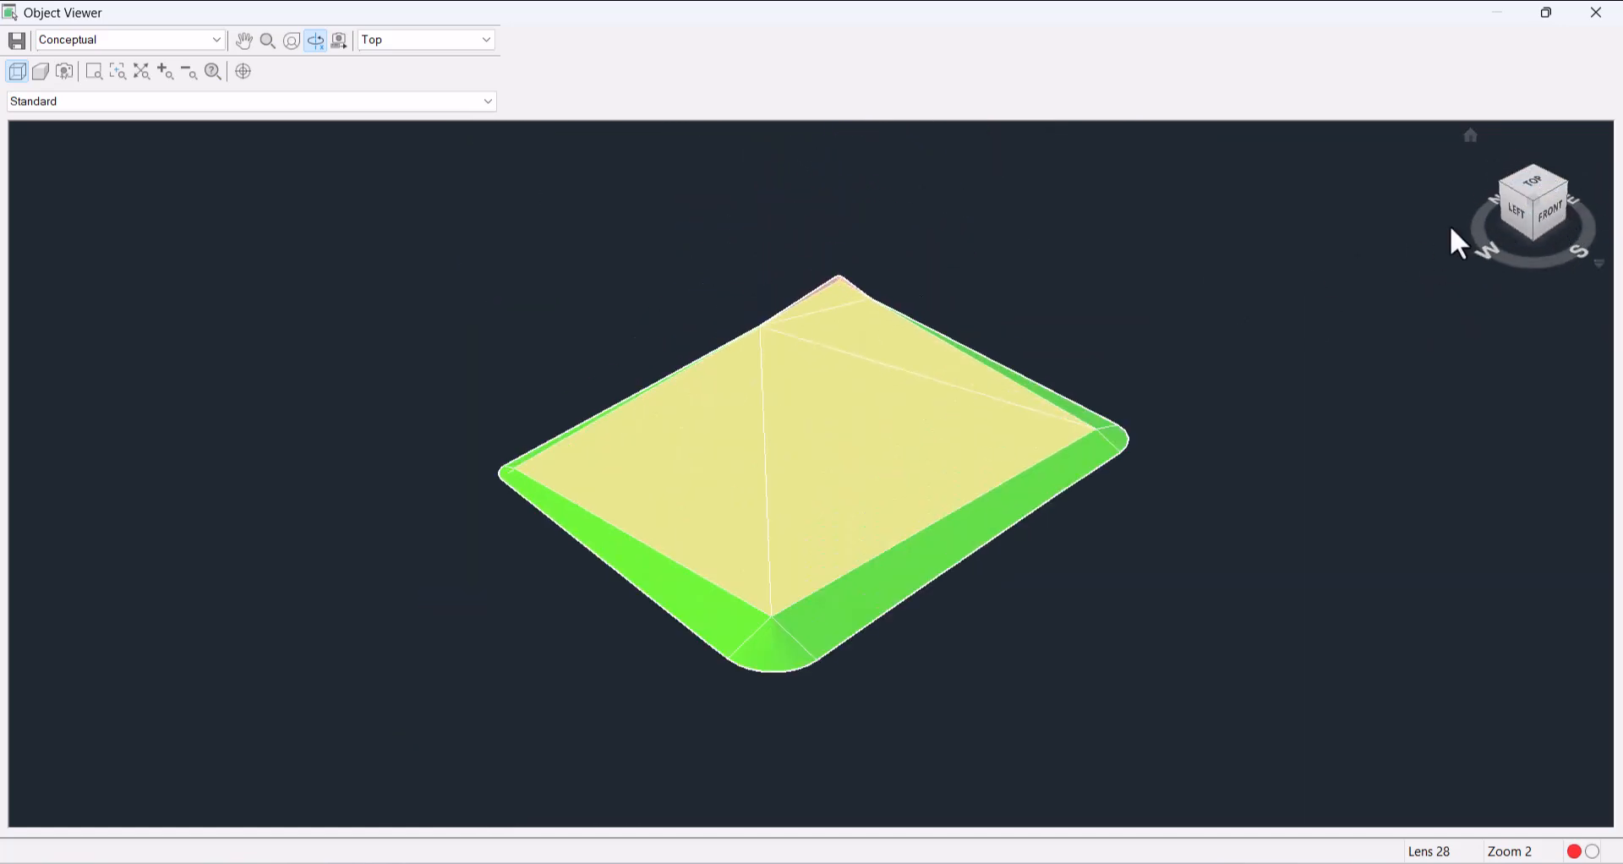
pyautogui.moveTo(843, 517); pyautogui.dragTo(1023, 460)
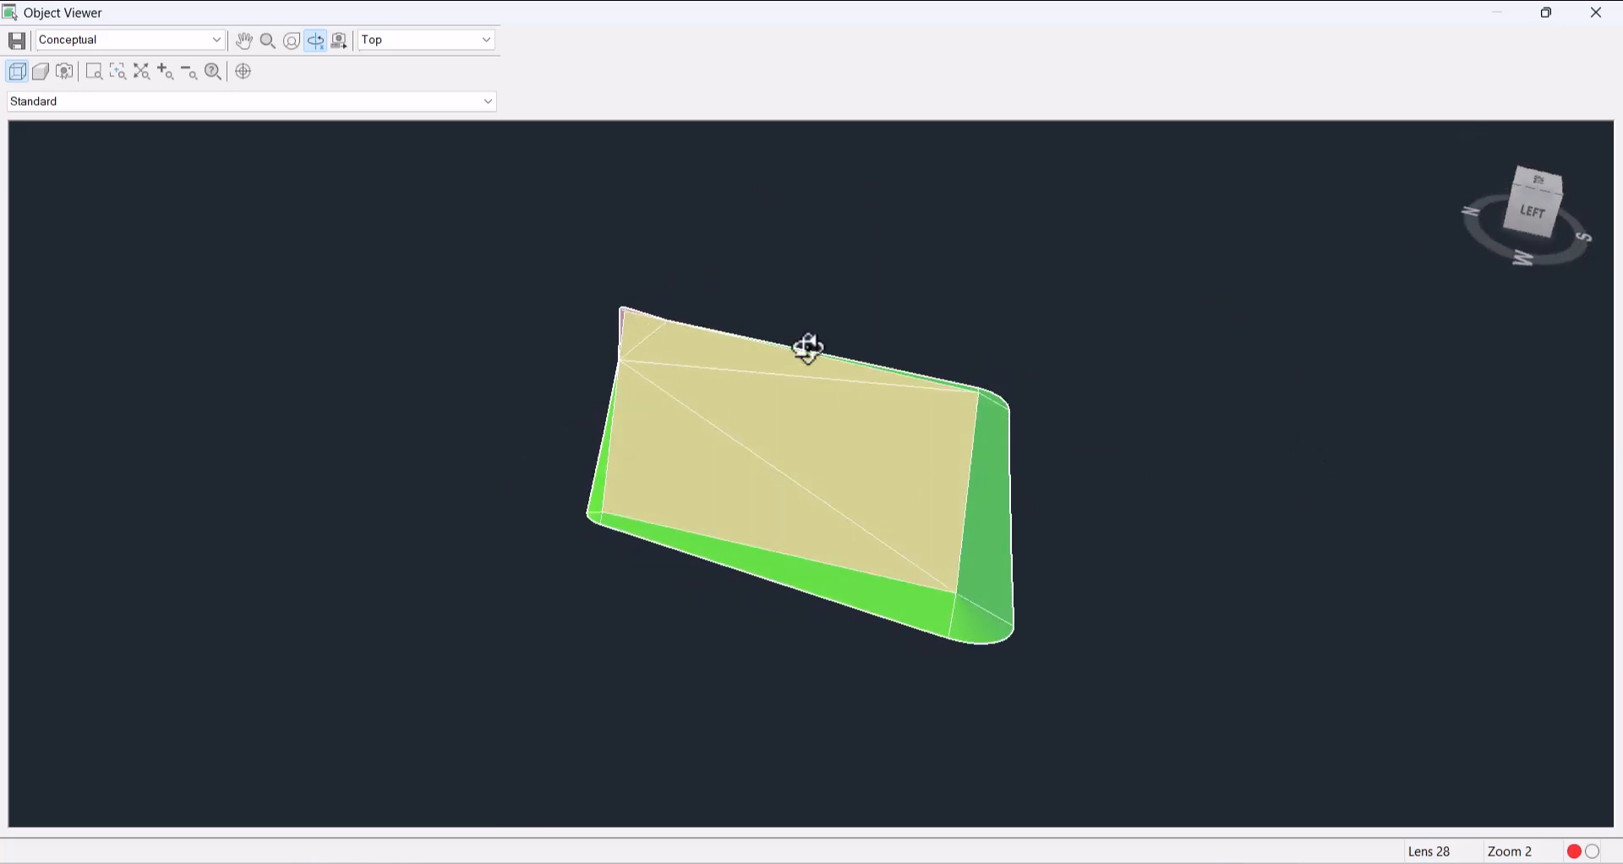
pyautogui.rightClick(829, 328)
pyautogui.click(876, 337)
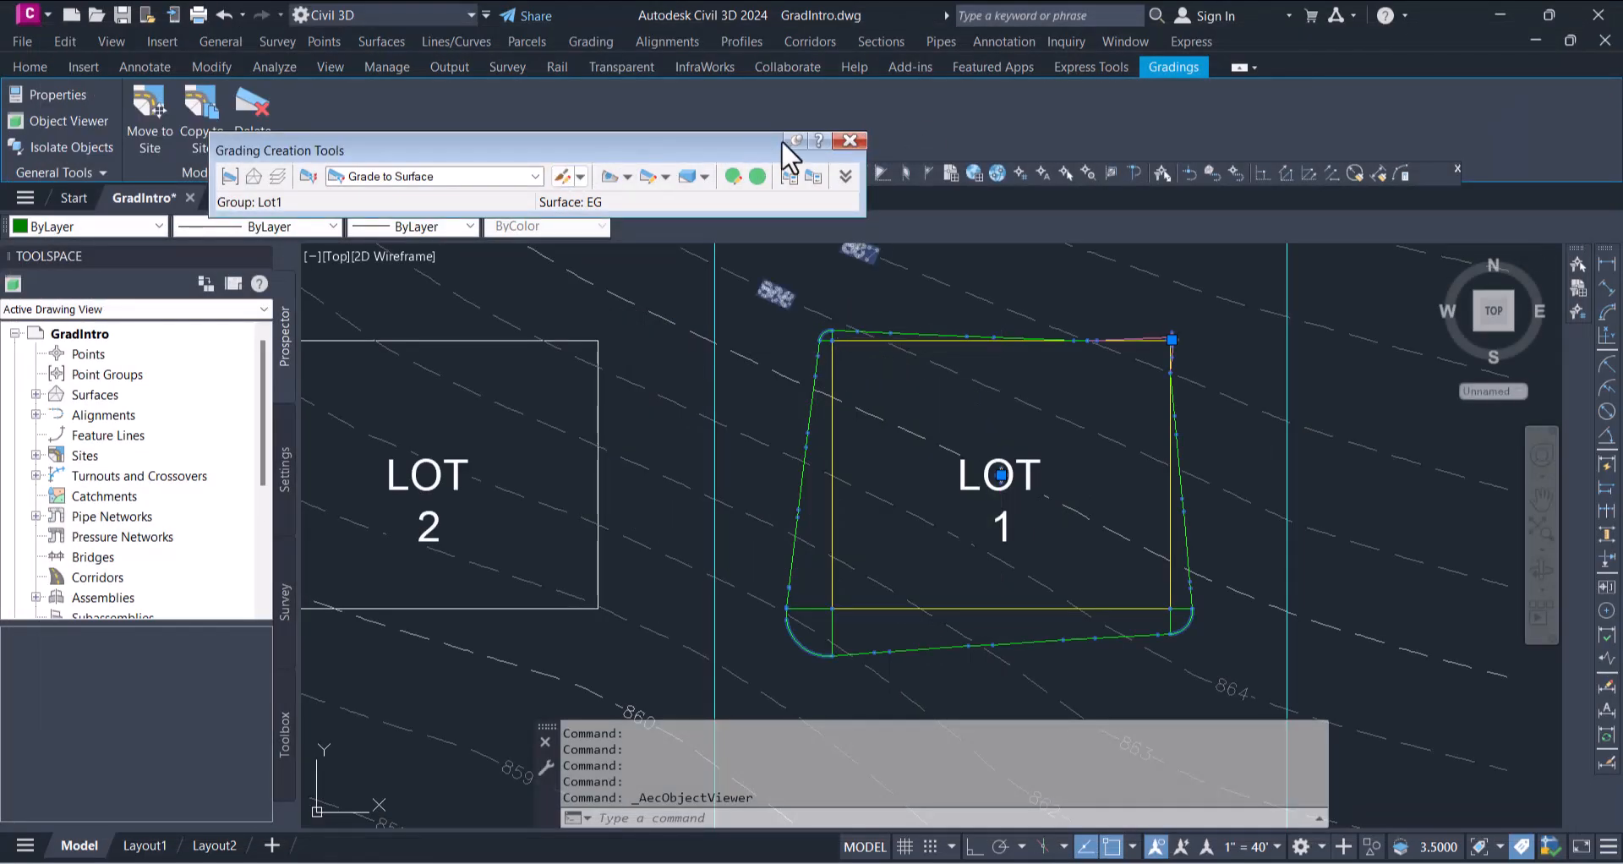
pyautogui.click(850, 141)
pyautogui.press('Escape')
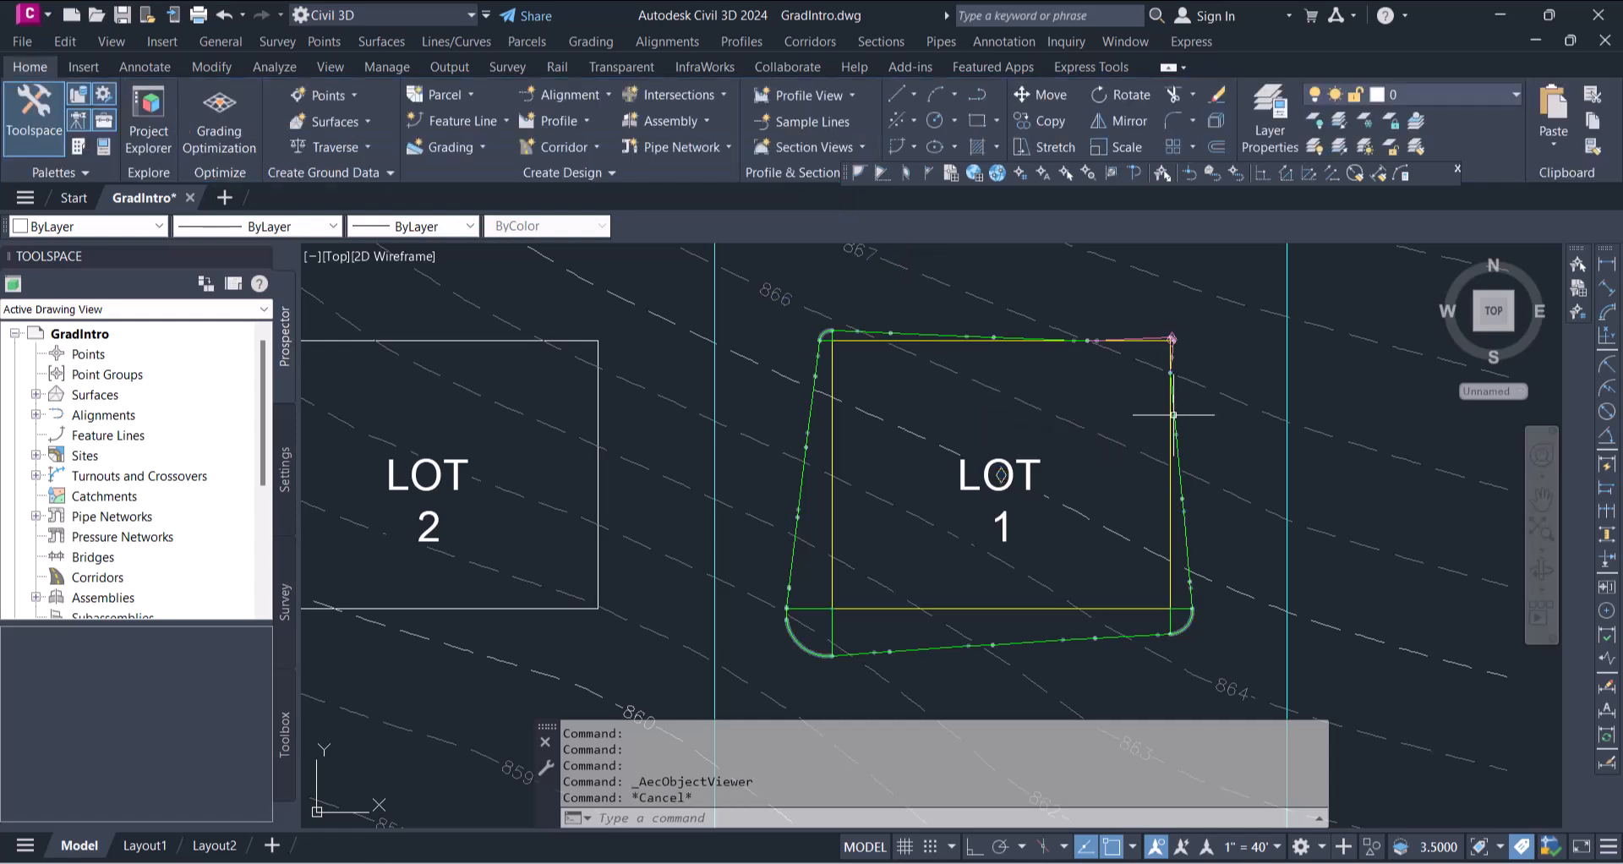
# - Convert the Lot 2 rectangle into a Basic-style feature line in the Lot Grading site, assigning it a single constant elevation
pyautogui.moveTo(986, 388); pyautogui.dragTo(1145, 431, button='middle')
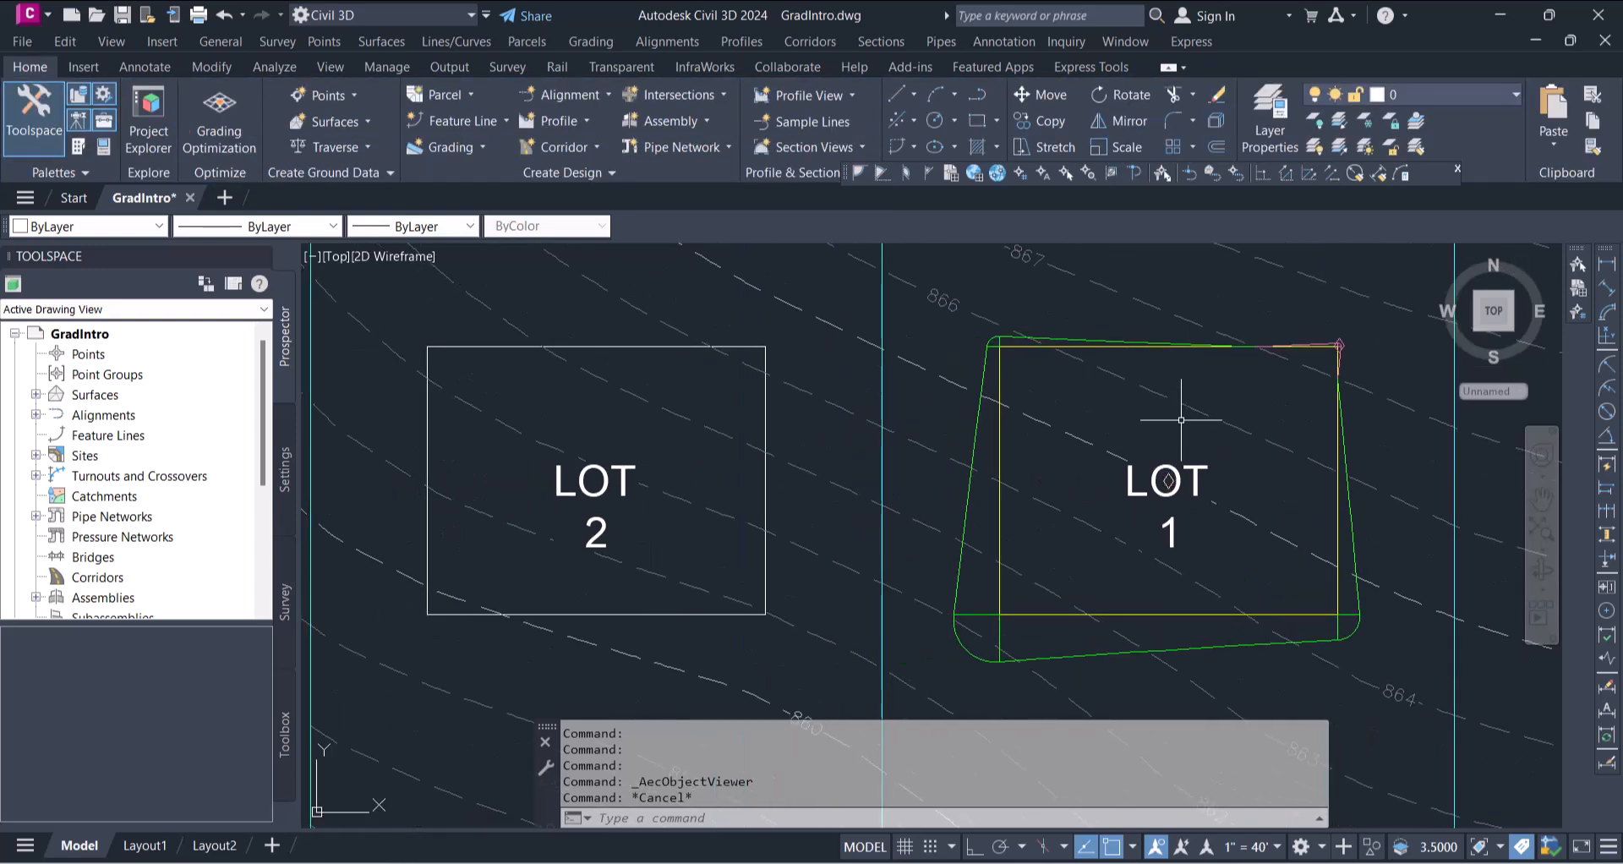
pyautogui.scroll(-2, 1149, 380)
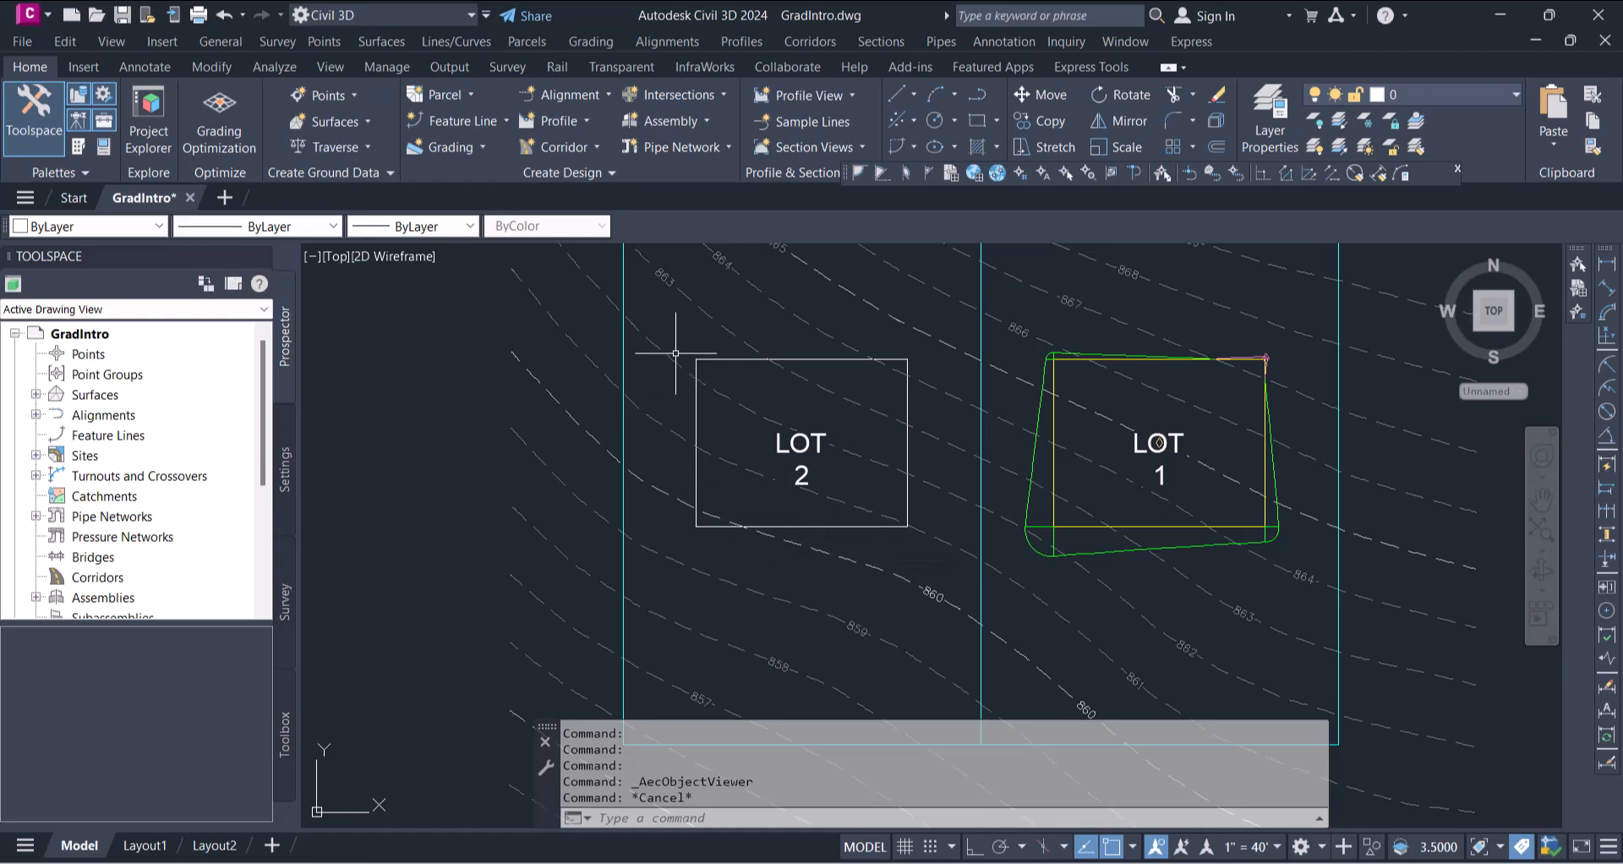
pyautogui.click(496, 123)
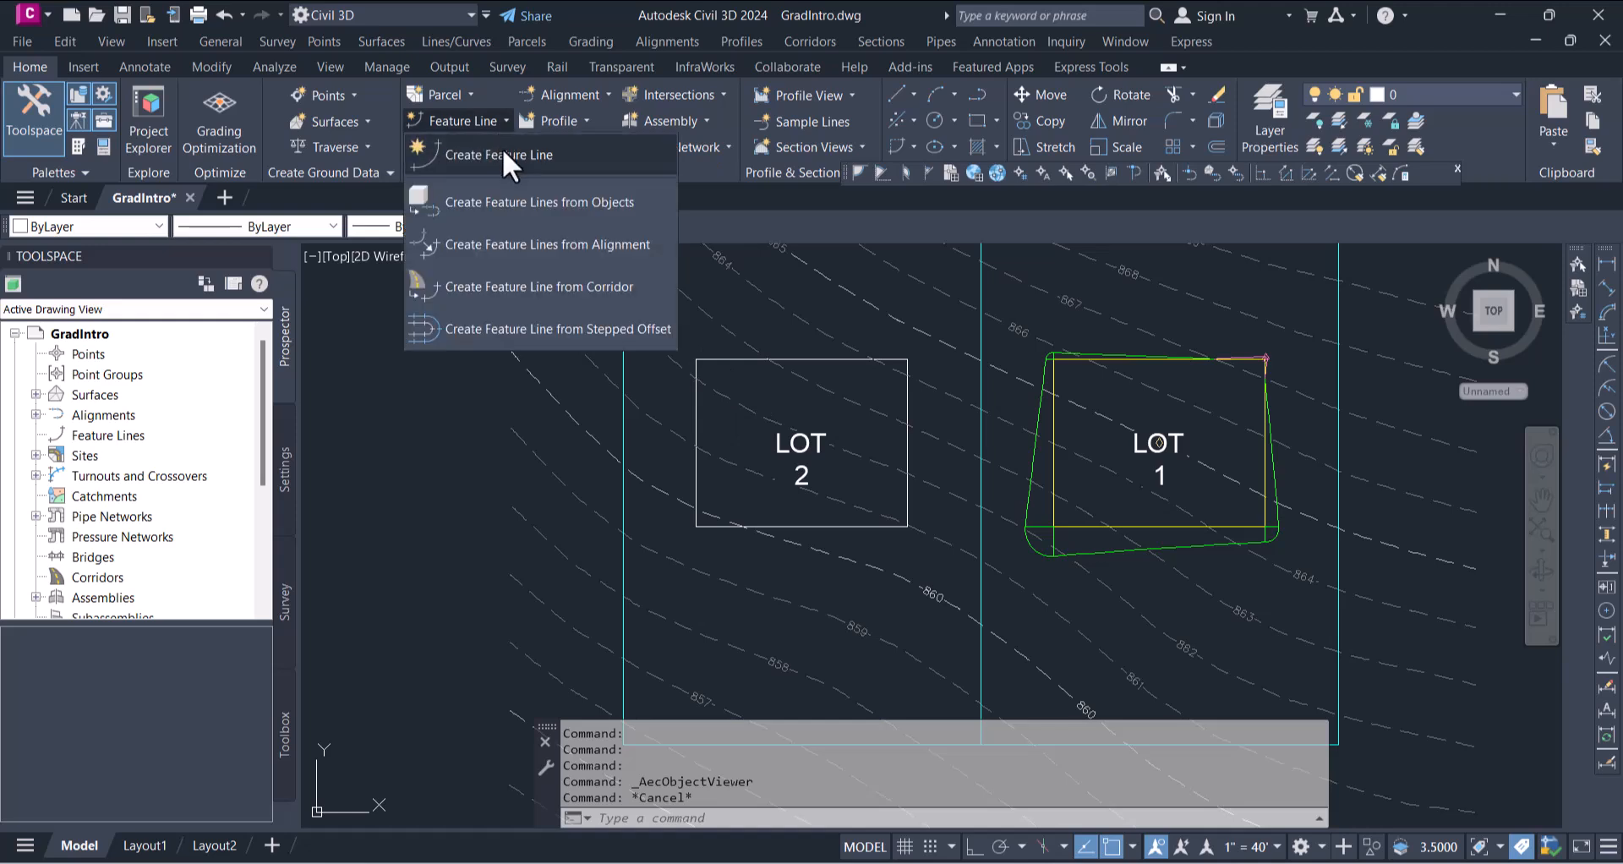
pyautogui.click(510, 206)
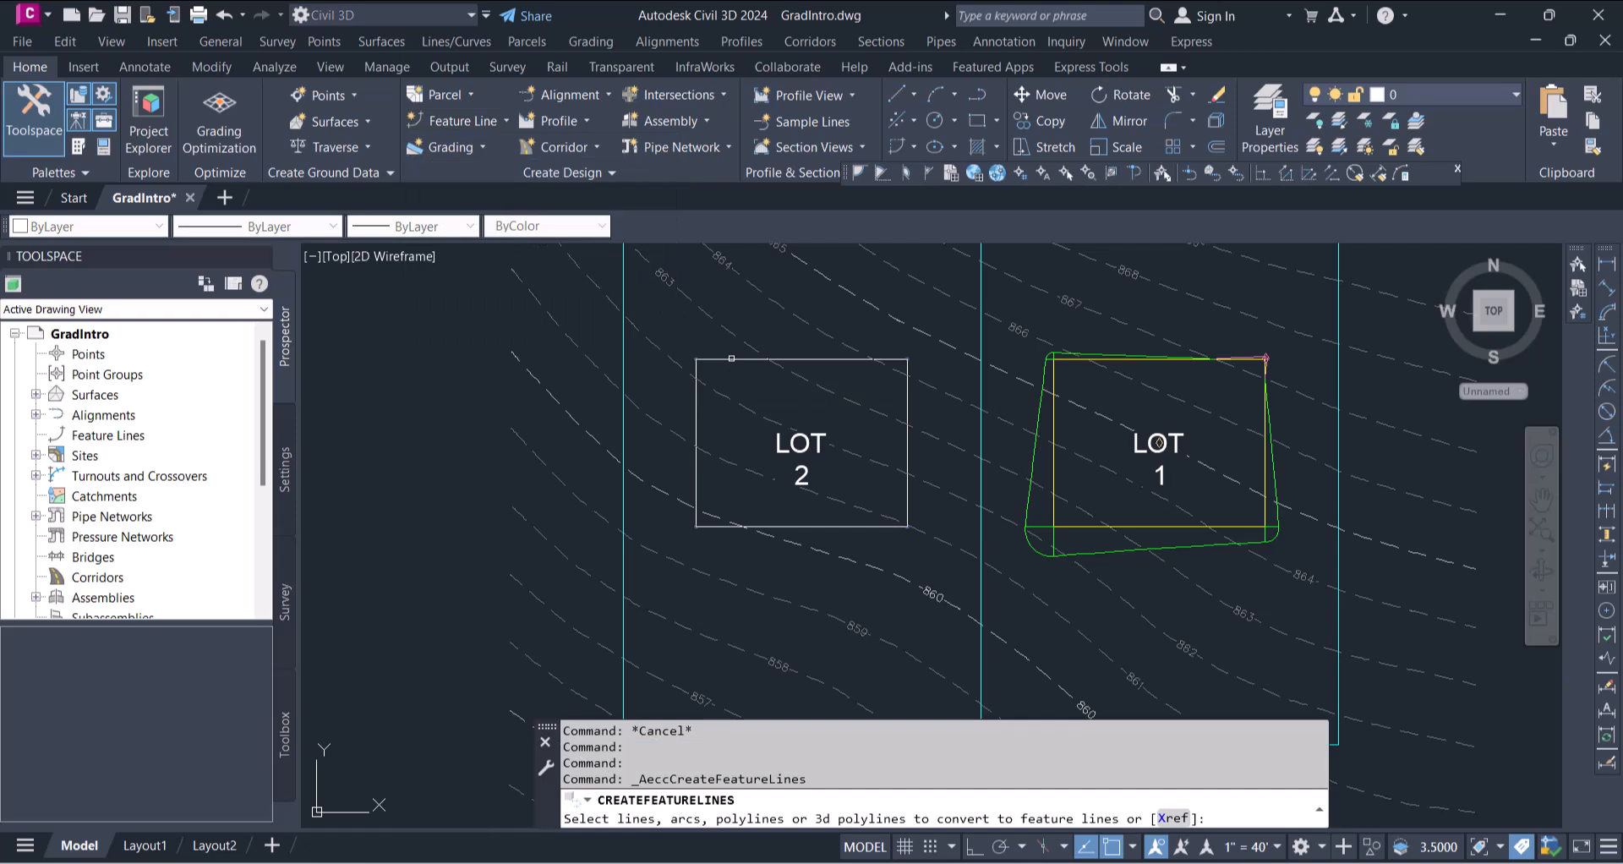
pyautogui.click(731, 359)
pyautogui.rightClick(732, 359)
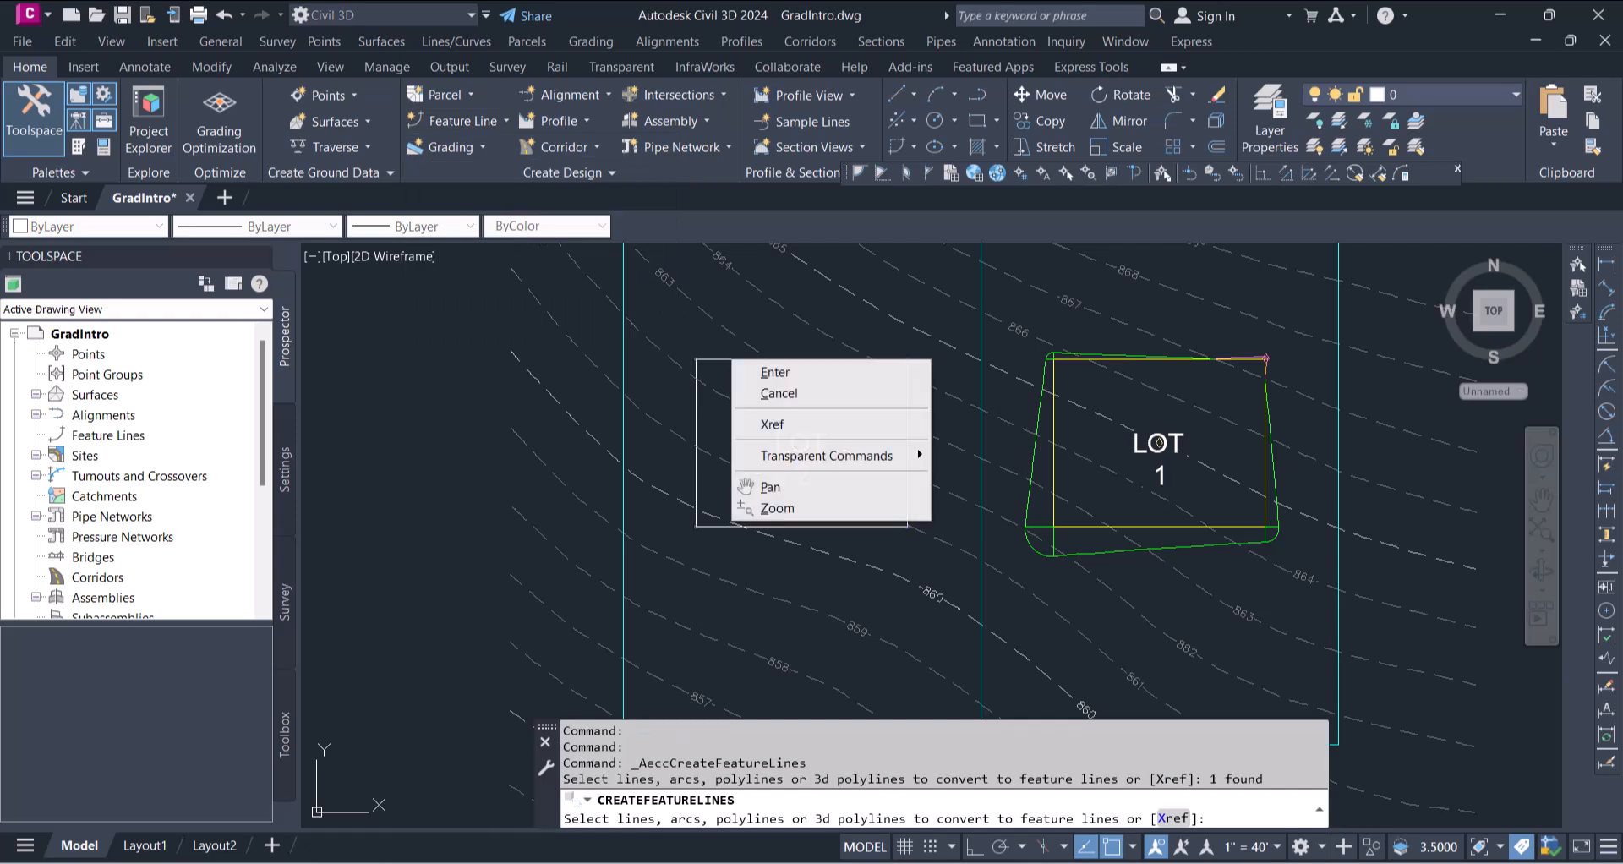
pyautogui.click(747, 369)
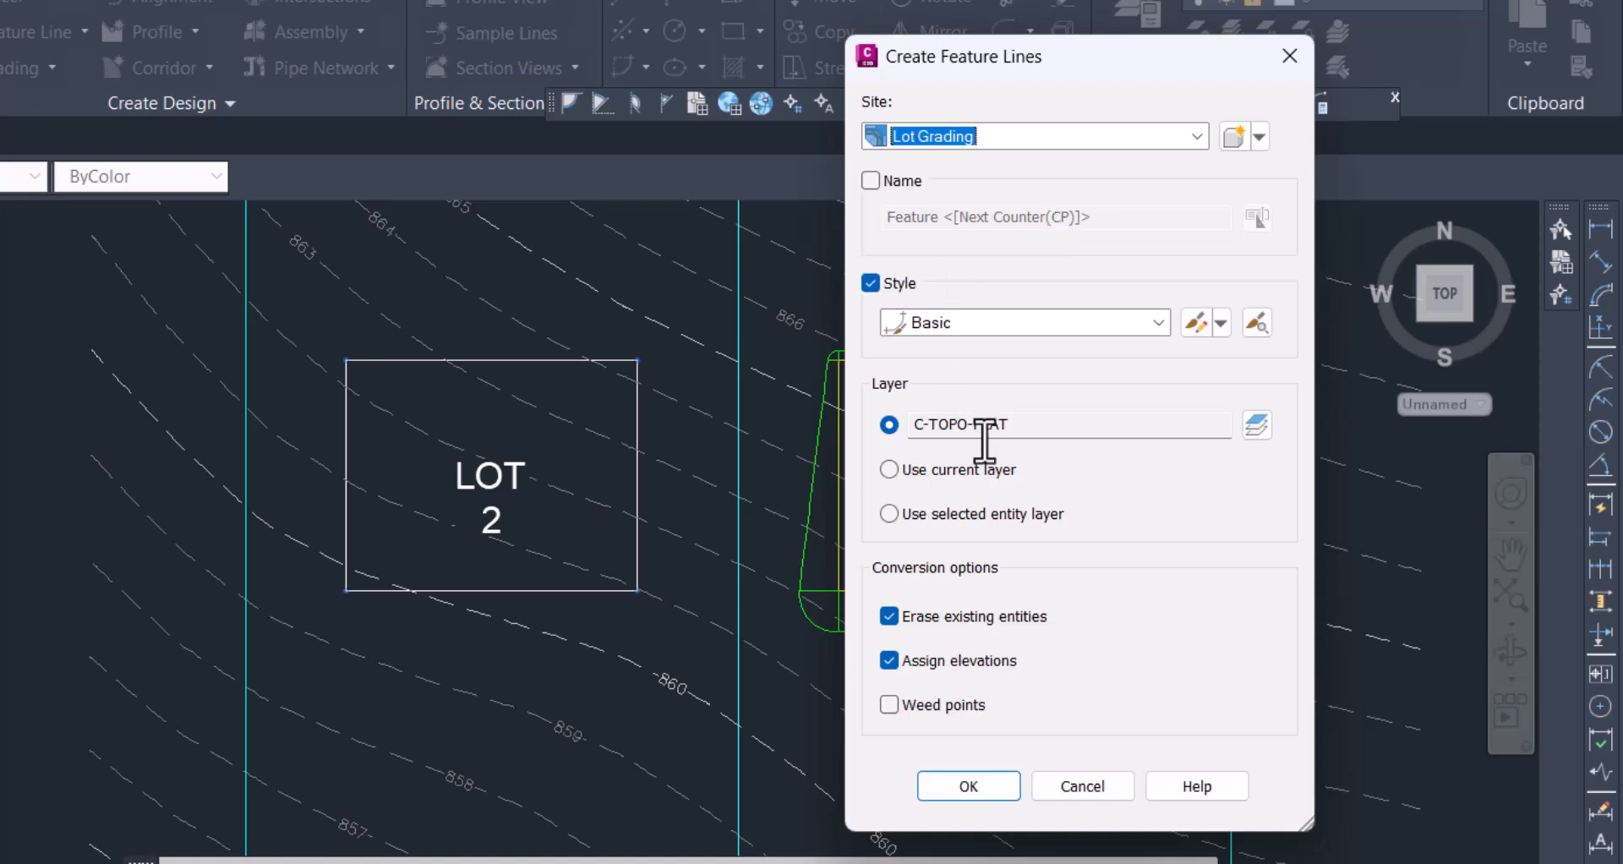
pyautogui.click(991, 784)
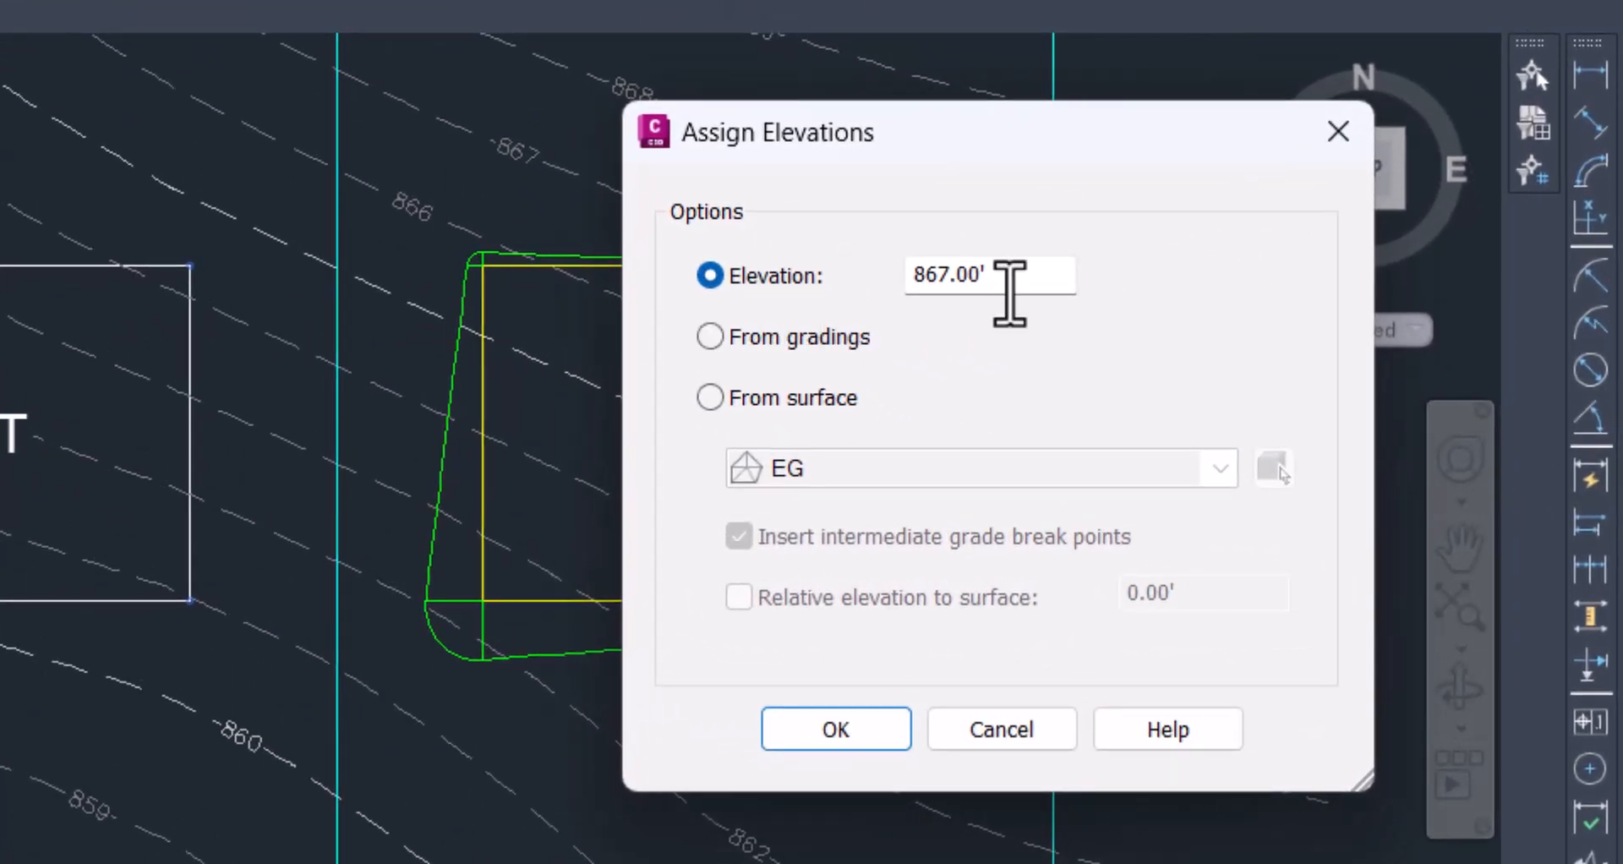
pyautogui.moveTo(996, 285); pyautogui.dragTo(870, 279)
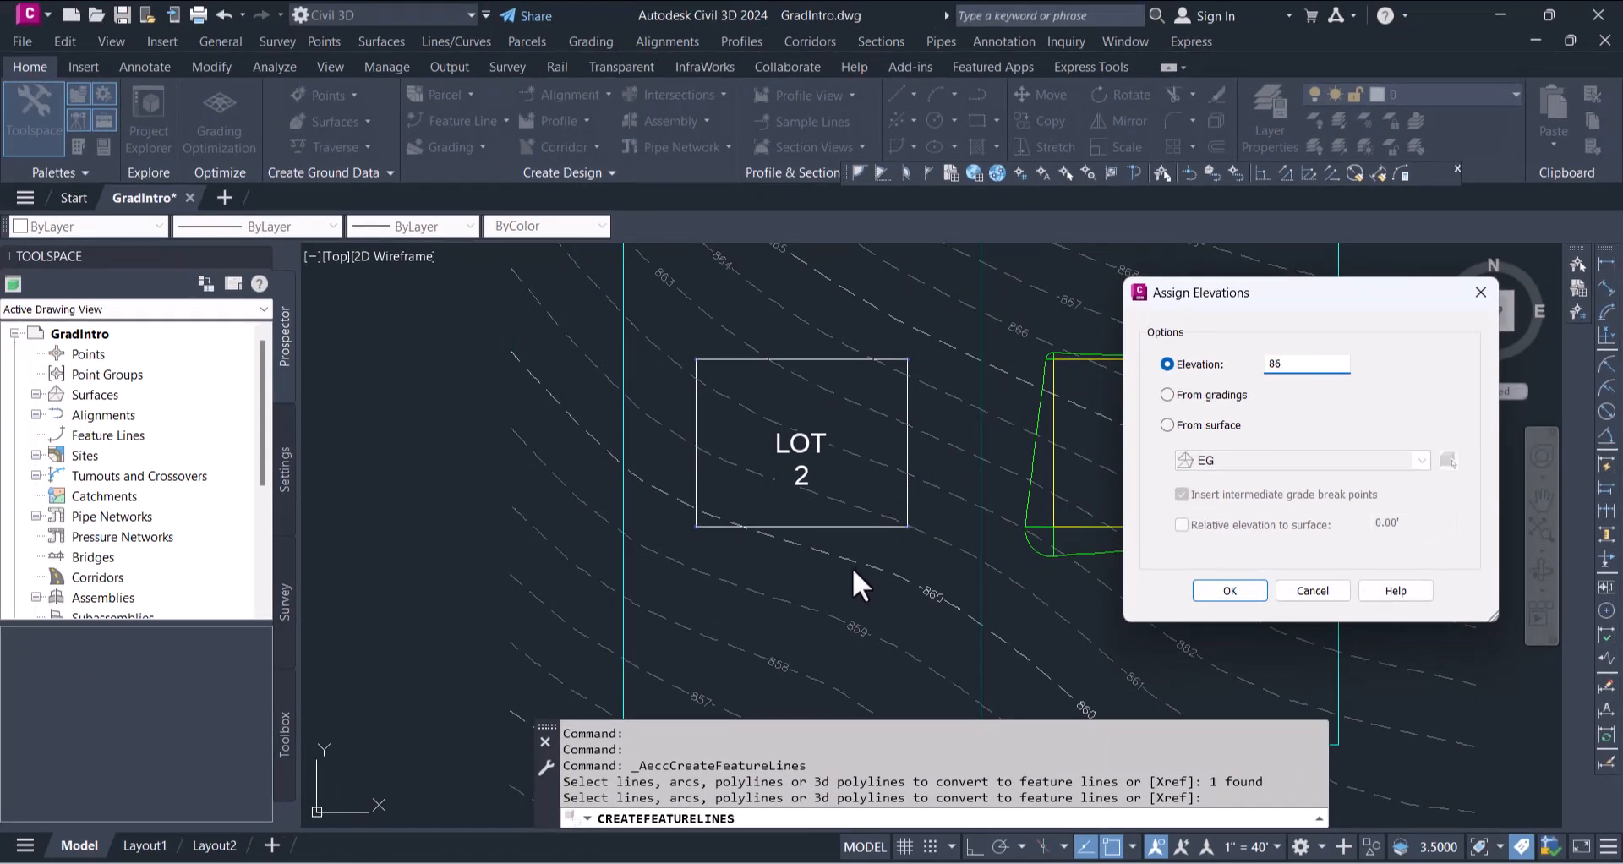
pyautogui.click(1226, 587)
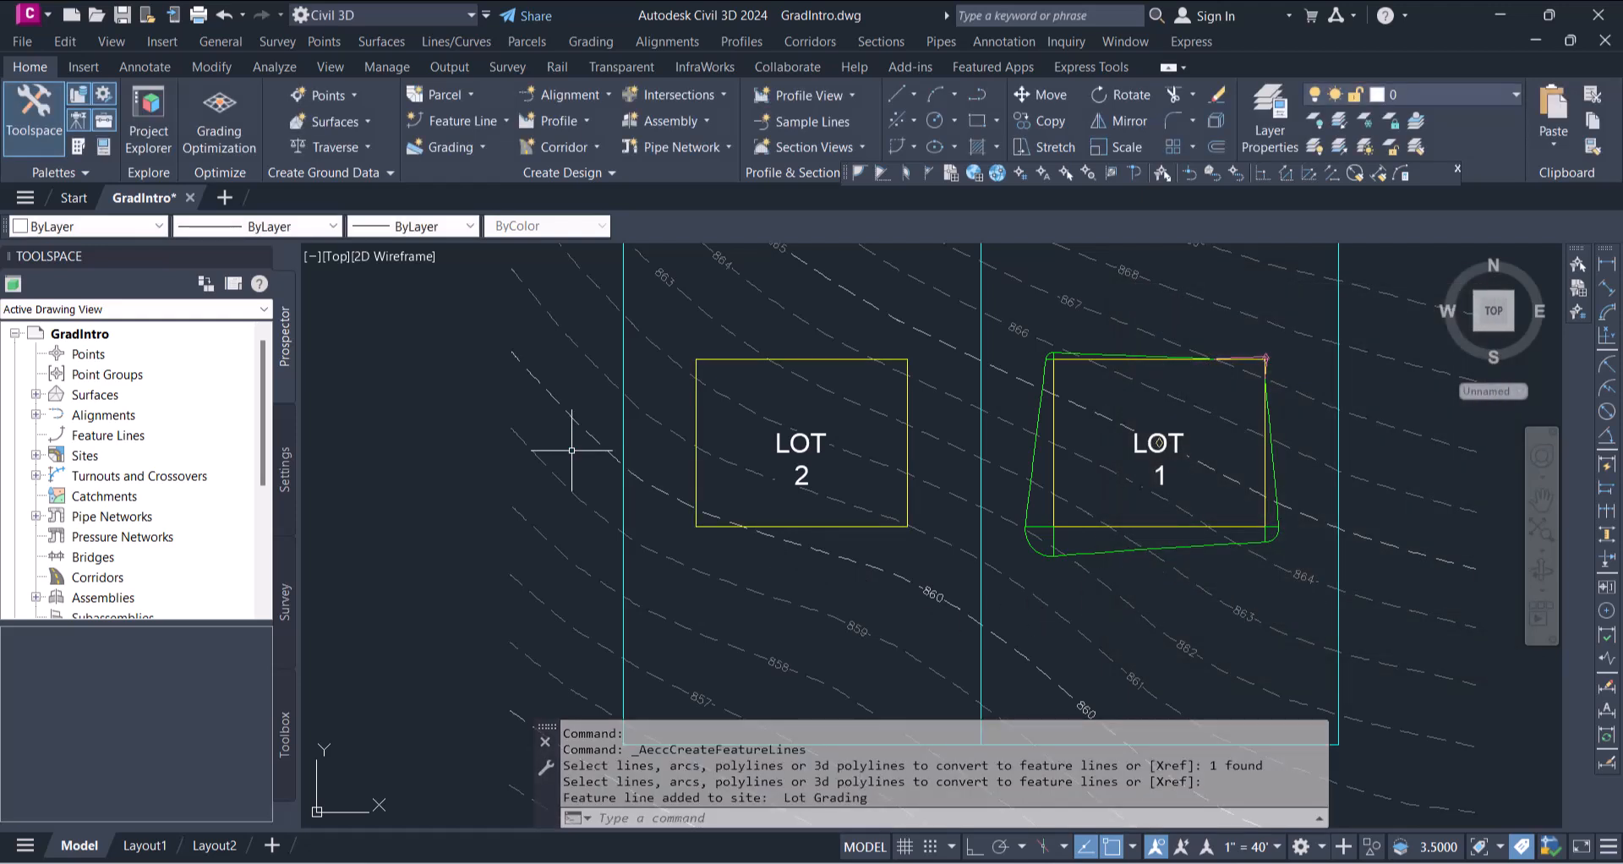
# - Open the grading creation tools and create a grading group named Lot2 in the Lot Grading site as the current group
pyautogui.moveTo(688, 435); pyautogui.dragTo(774, 450, button='middle')
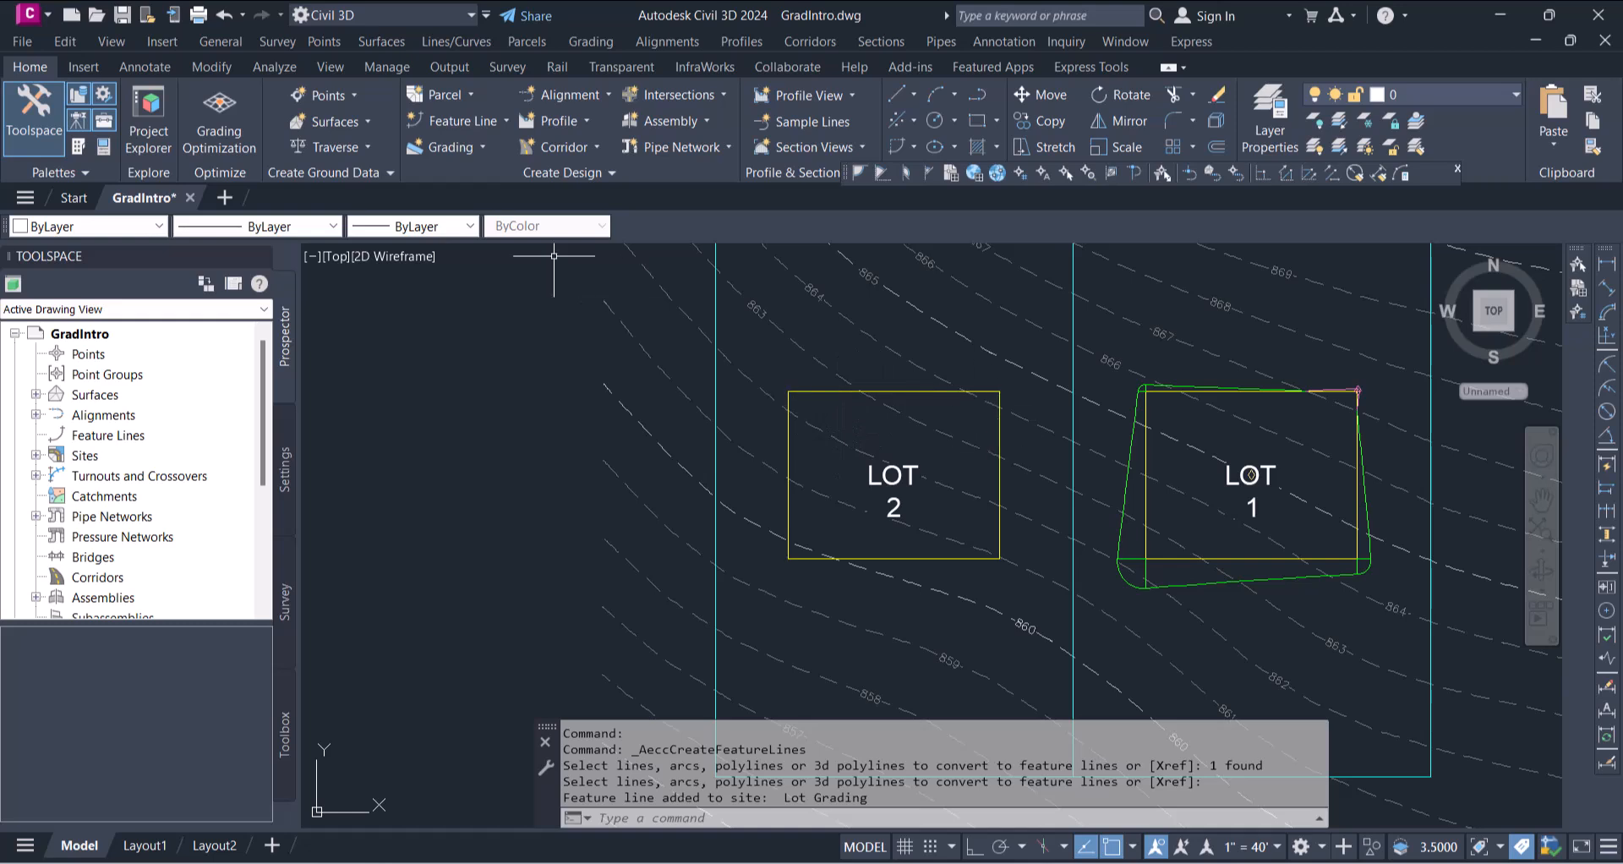
pyautogui.click(480, 145)
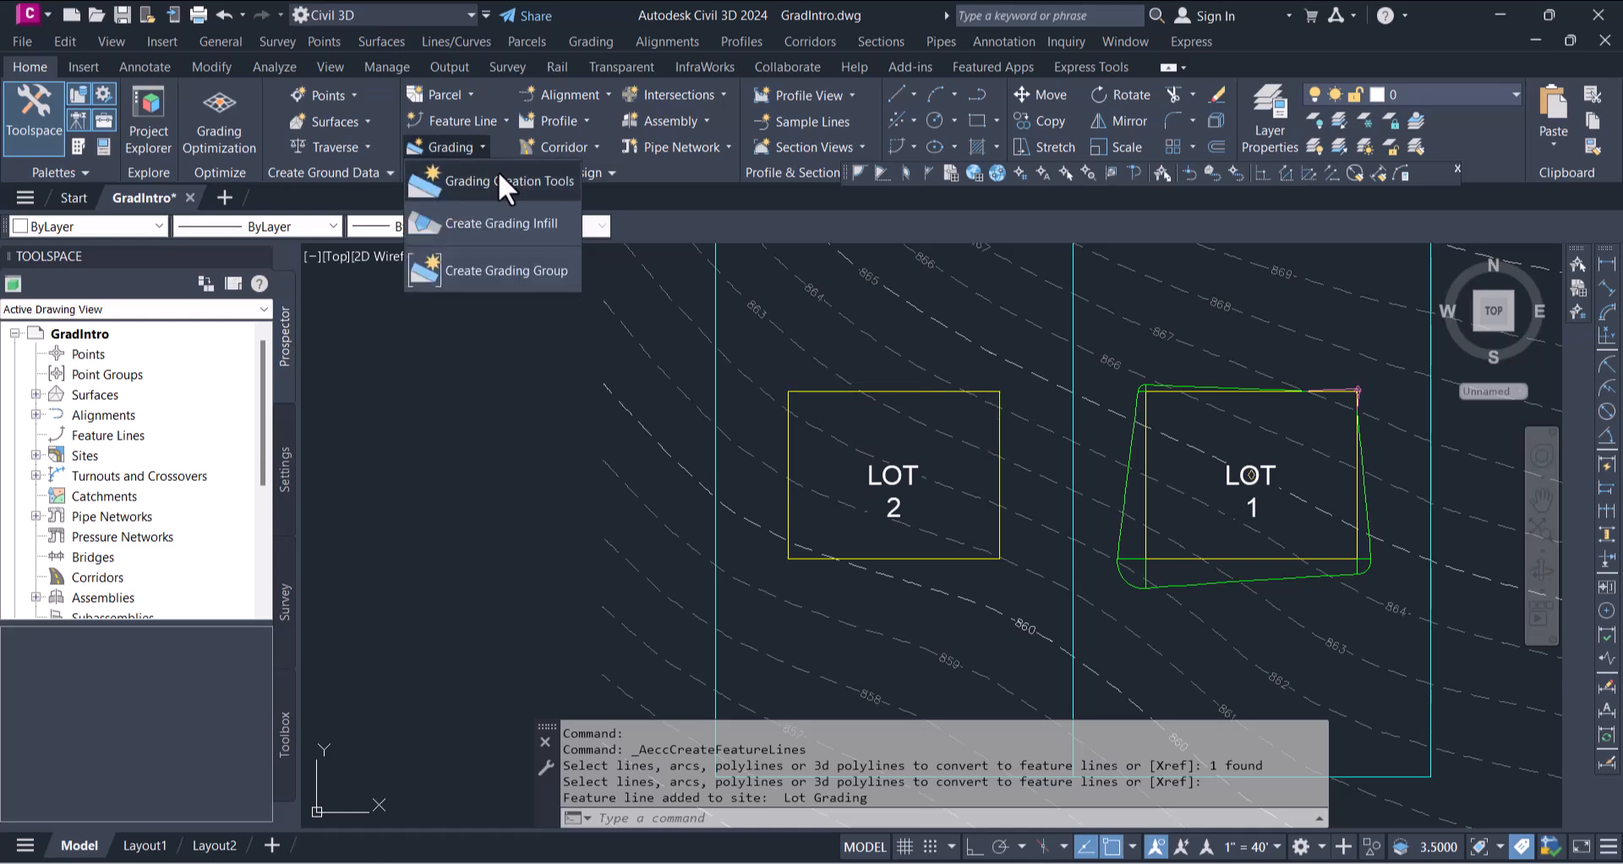
pyautogui.click(499, 175)
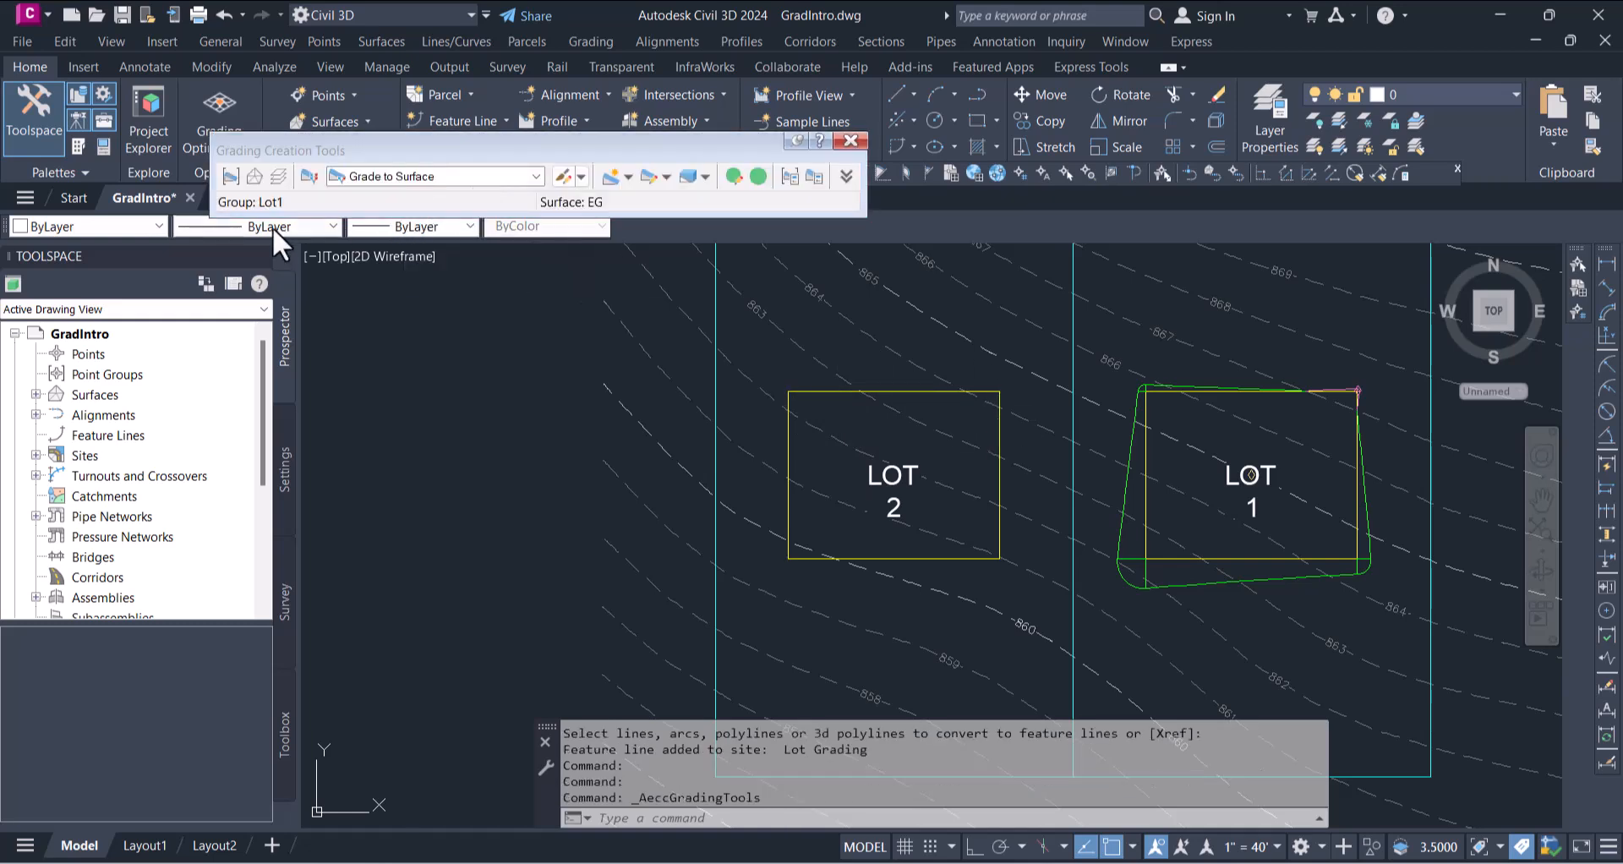
pyautogui.click(231, 178)
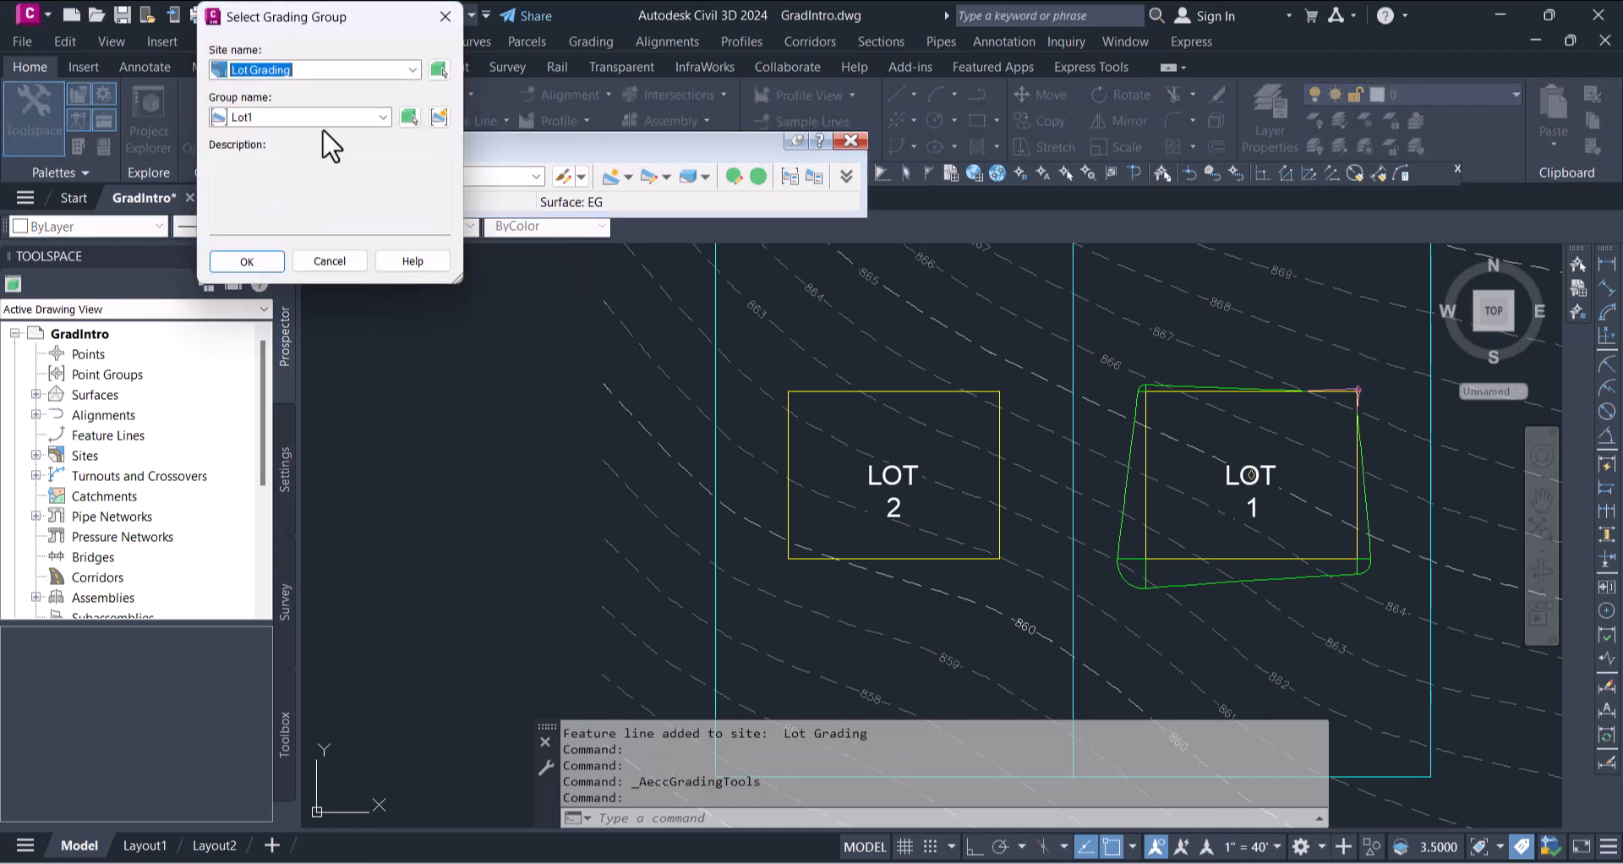
pyautogui.click(441, 116)
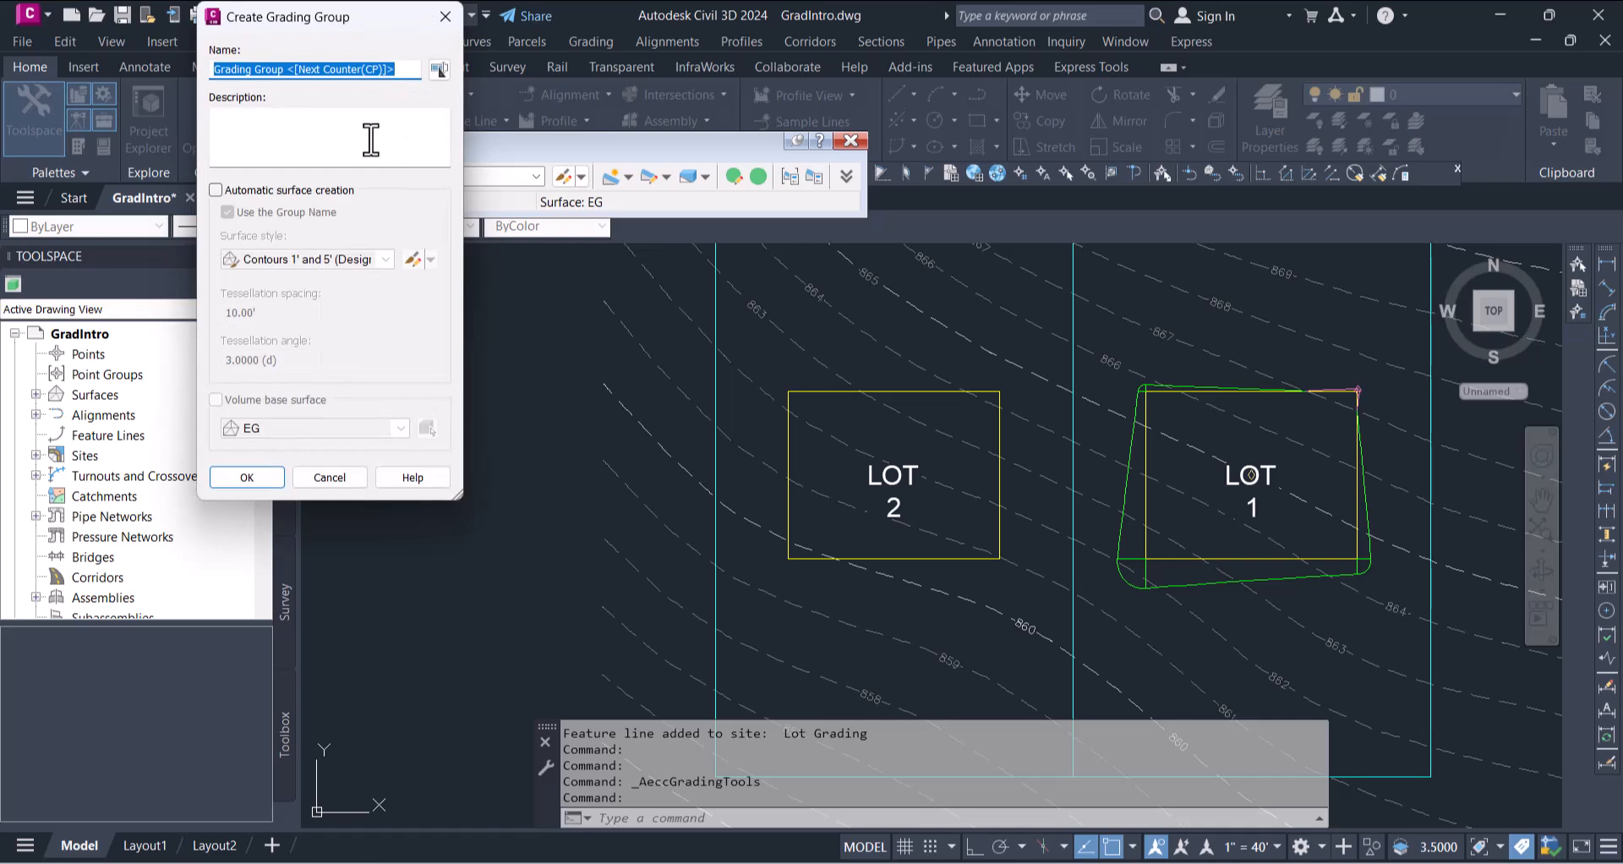
pyautogui.write('Lot')
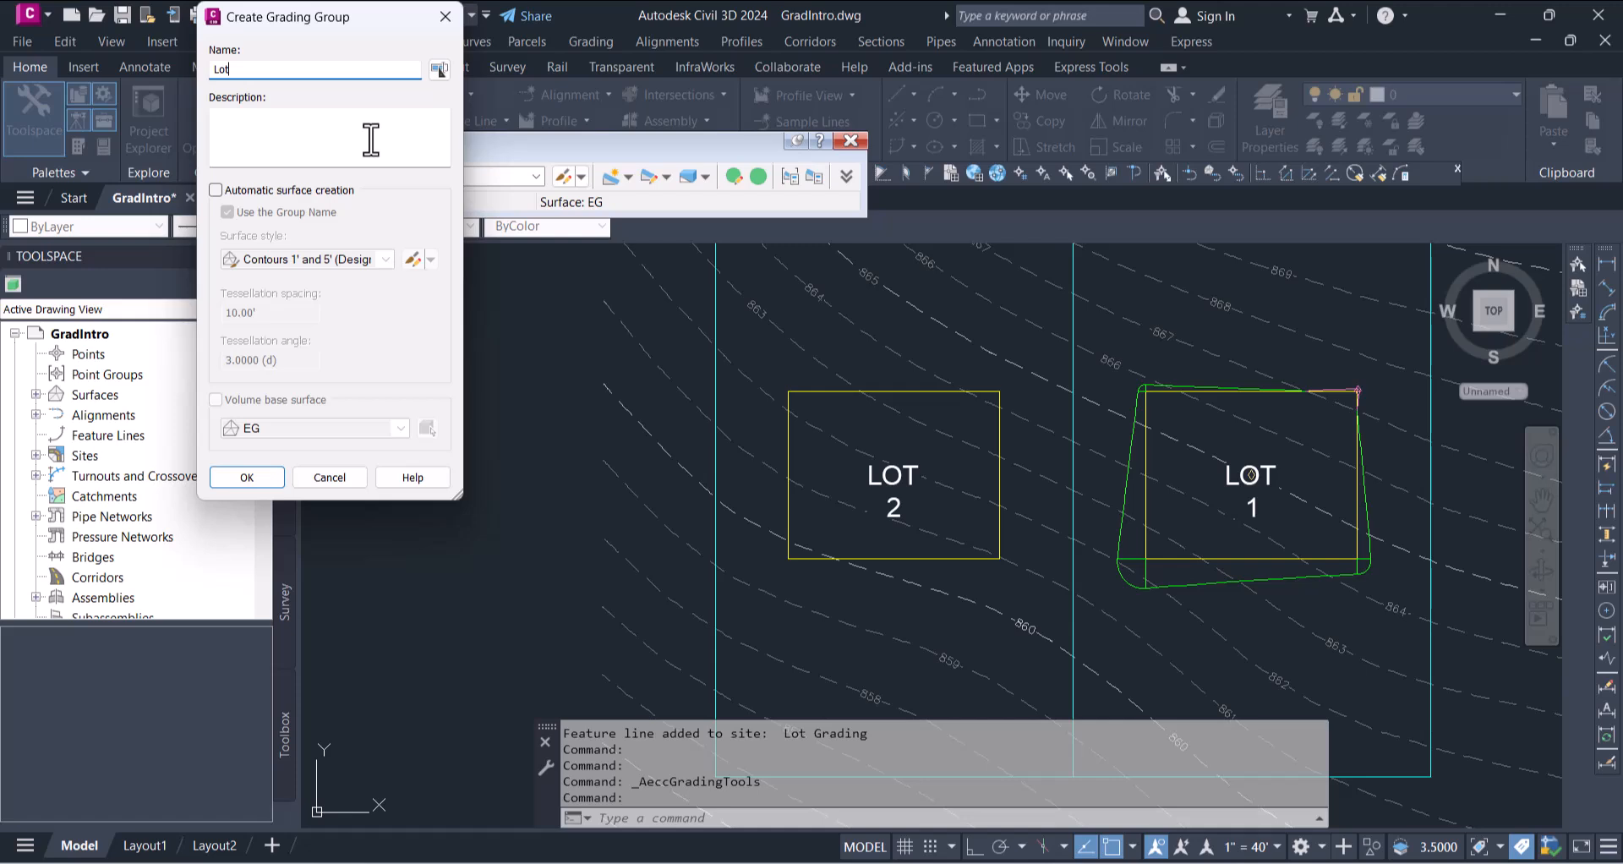
pyautogui.write('2')
pyautogui.click(249, 478)
pyautogui.click(245, 261)
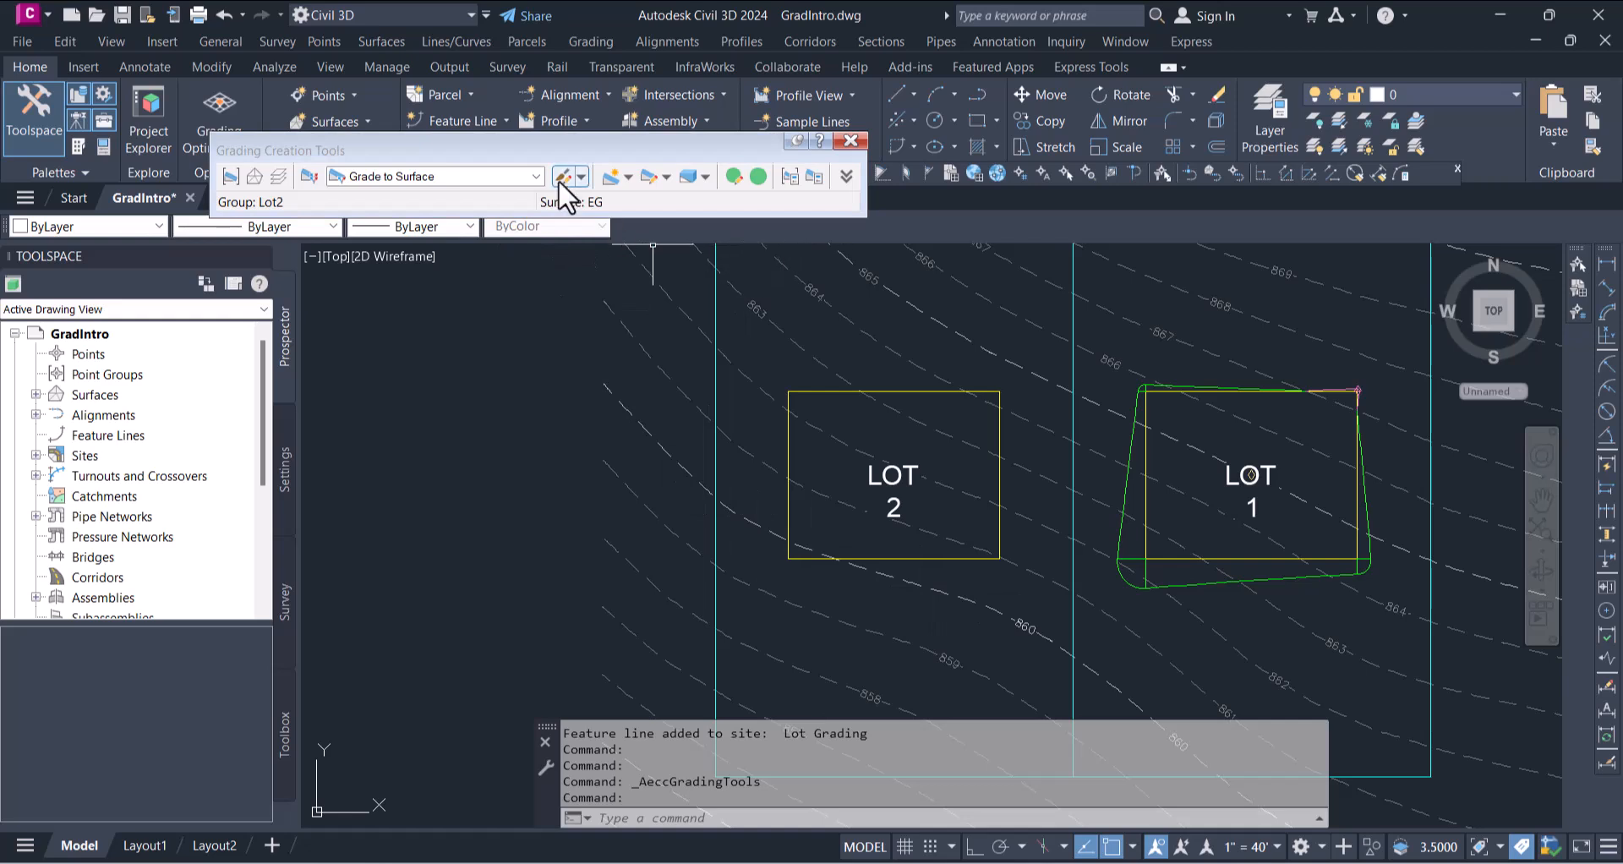
pyautogui.click(497, 176)
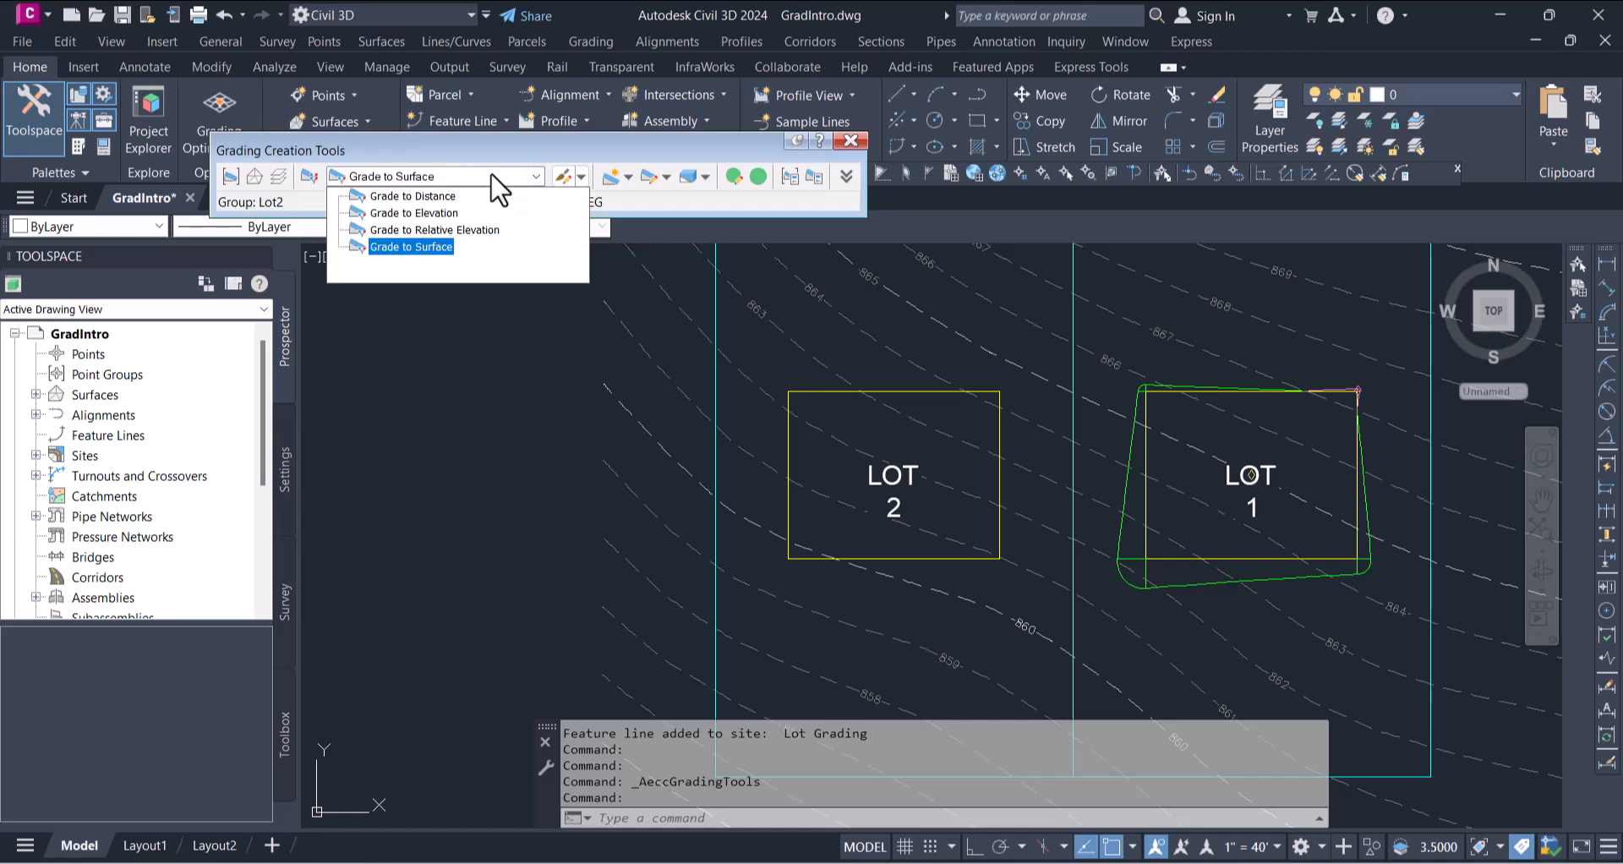
pyautogui.click(492, 174)
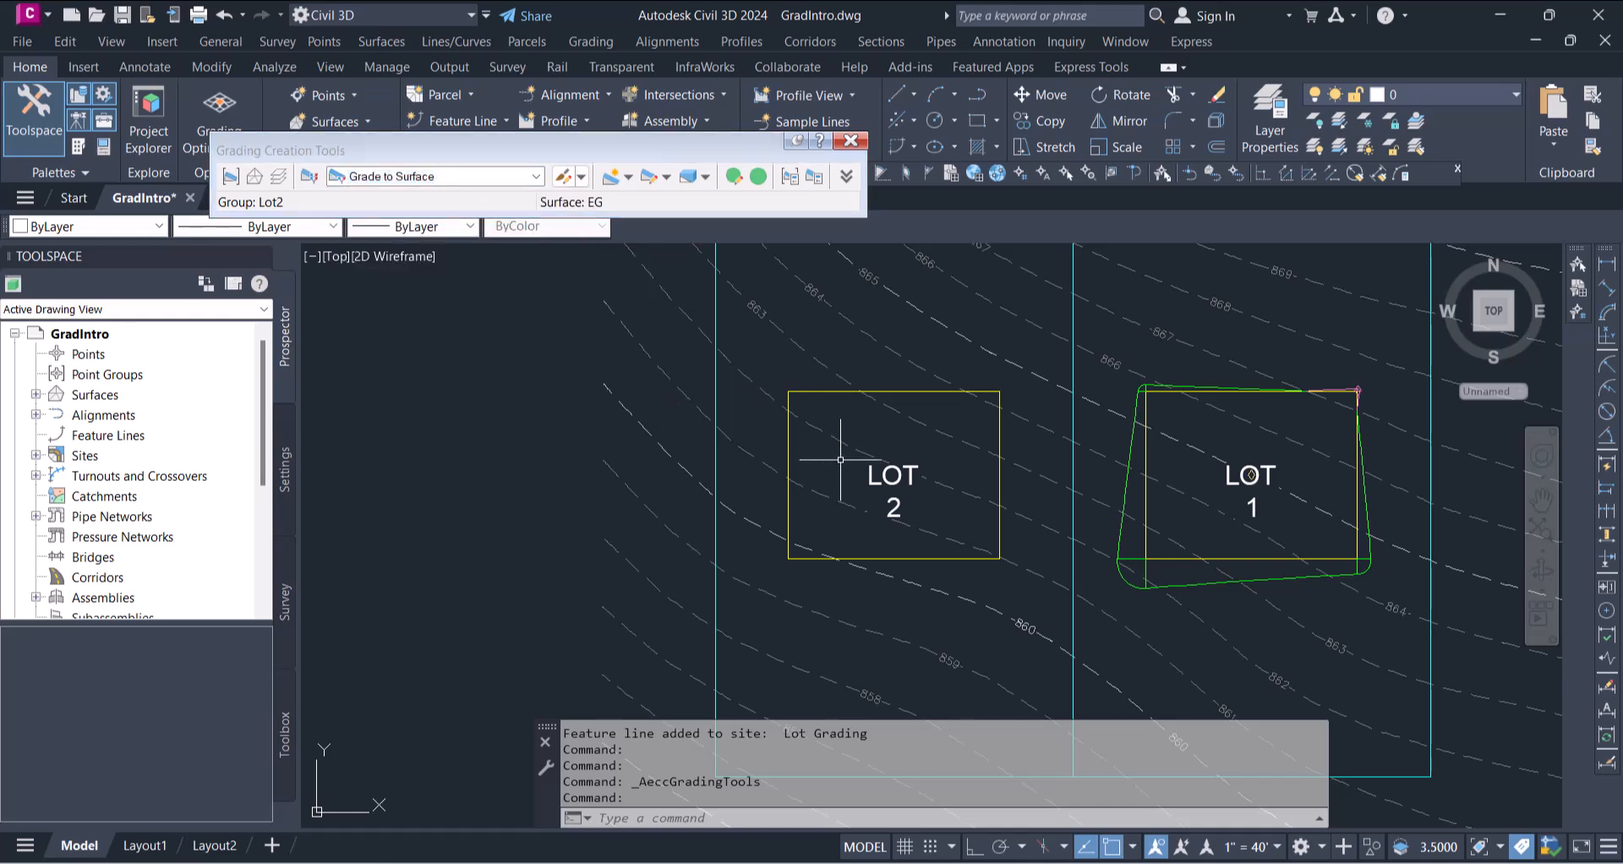
pyautogui.click(626, 176)
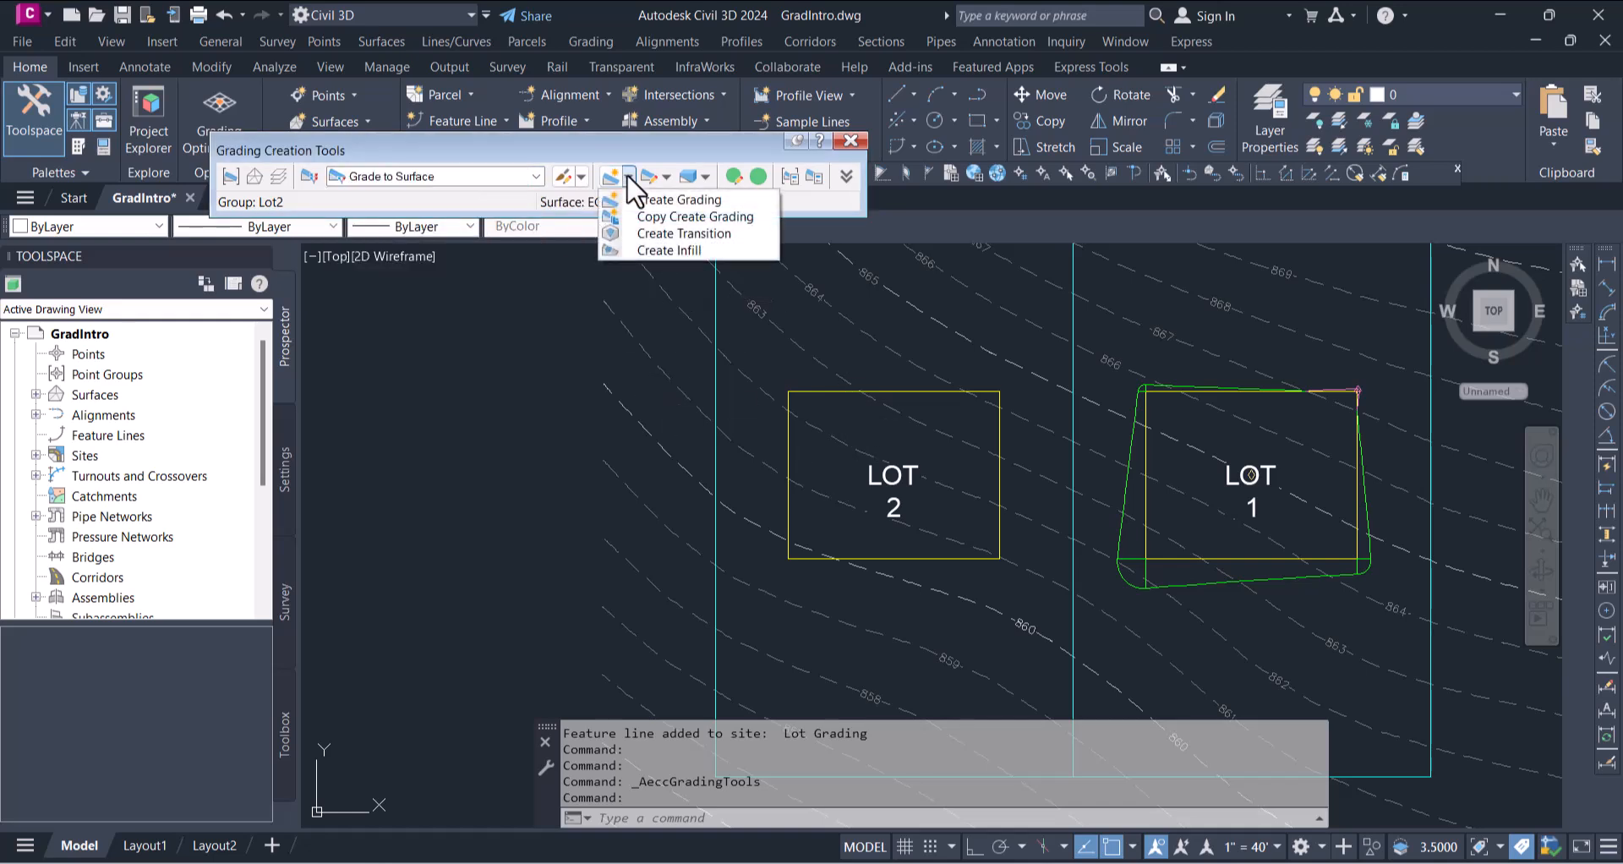
pyautogui.click(665, 200)
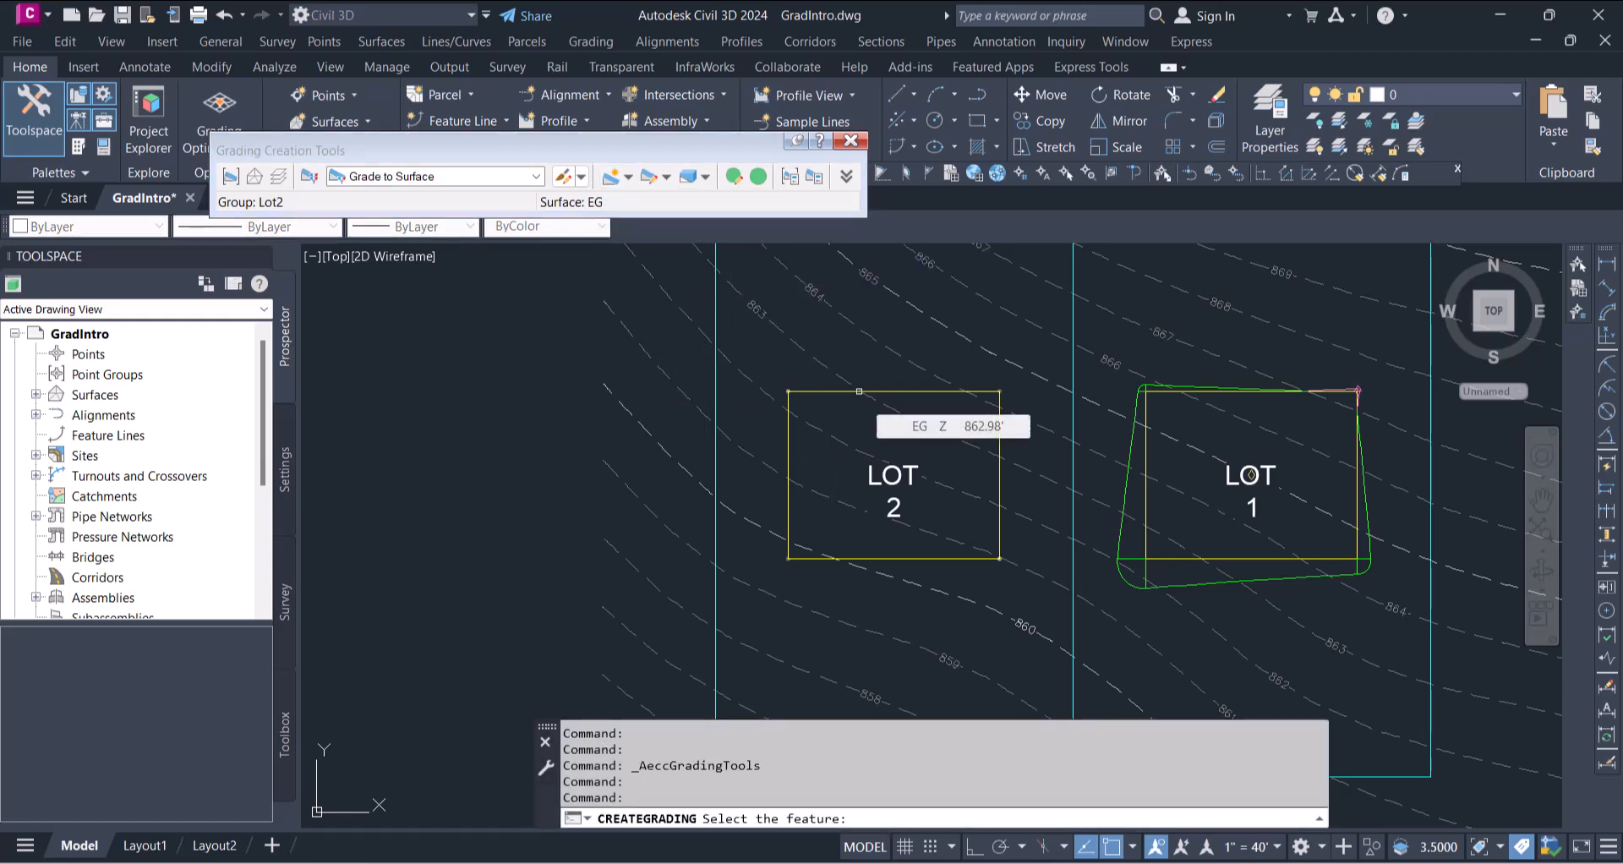
pyautogui.click(859, 391)
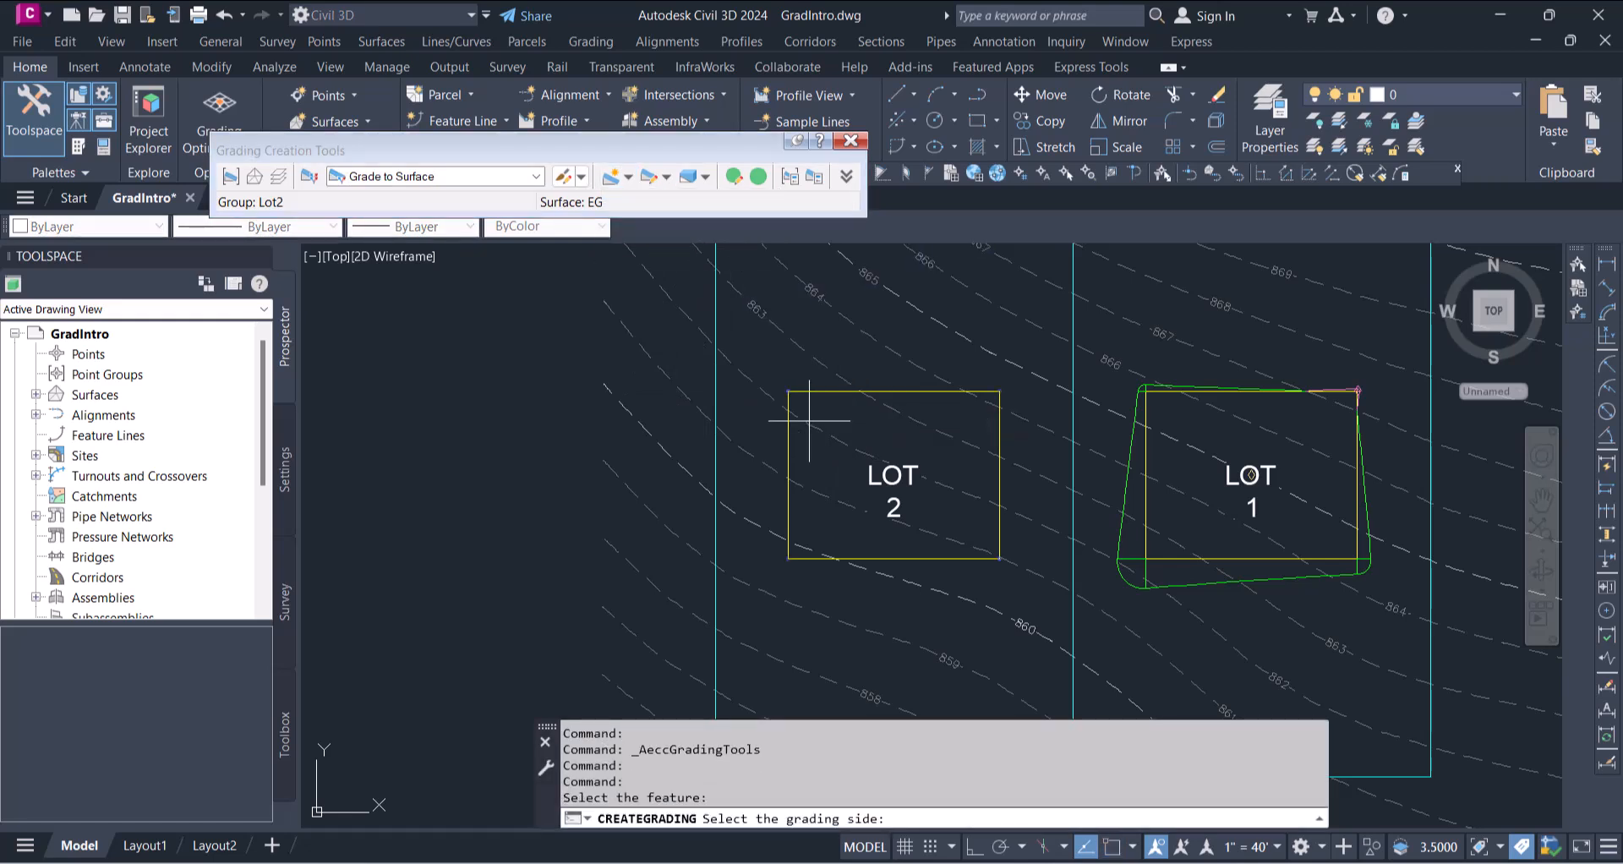
pyautogui.click(738, 502)
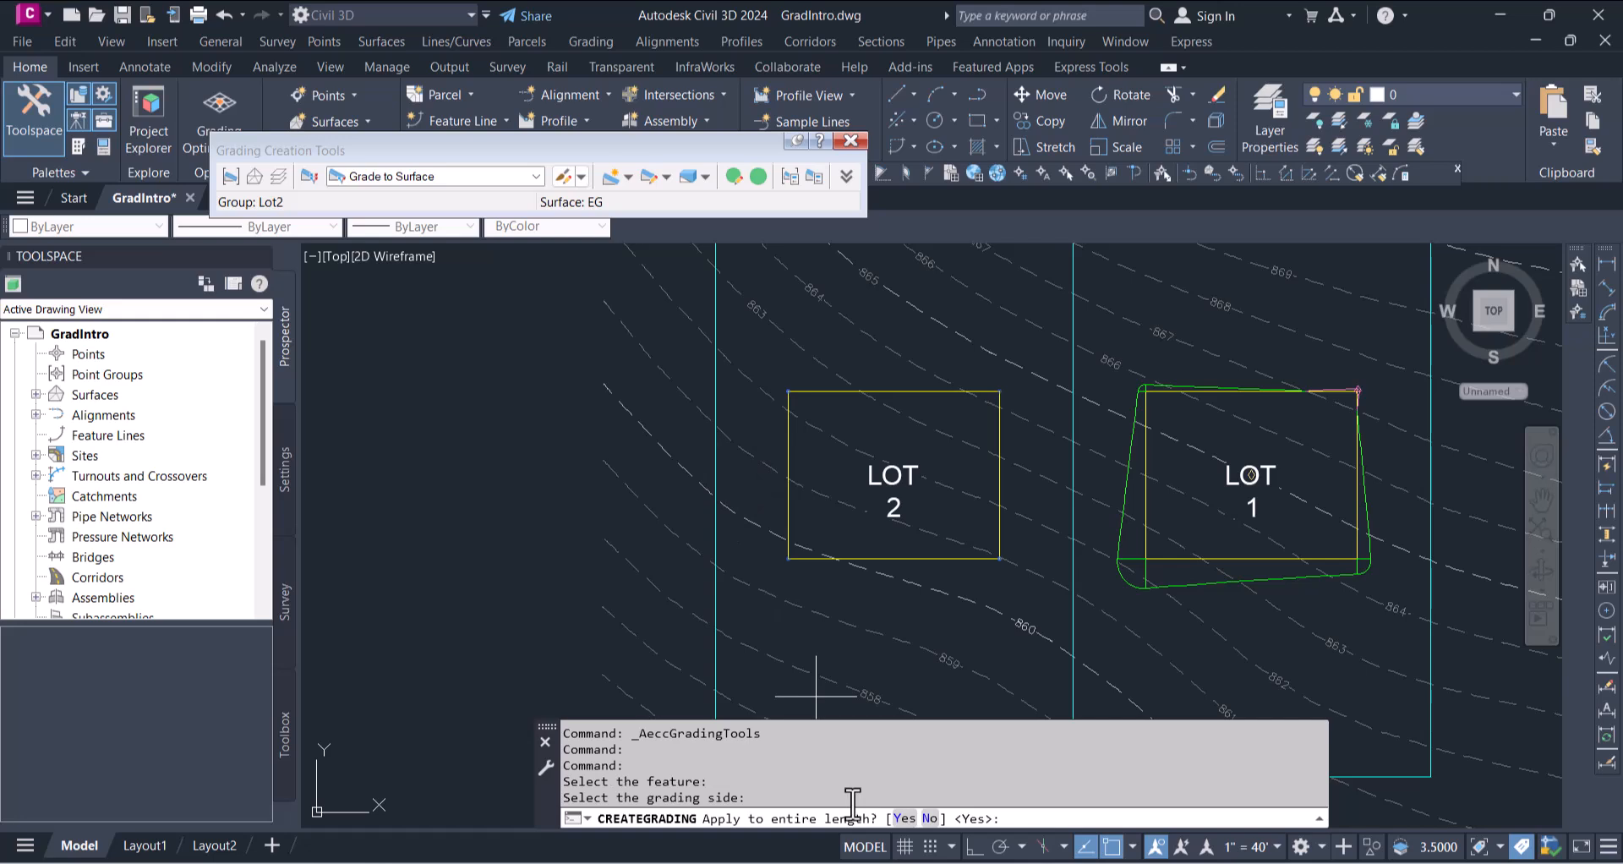
pyautogui.press('Escape')
pyautogui.press('Escape')
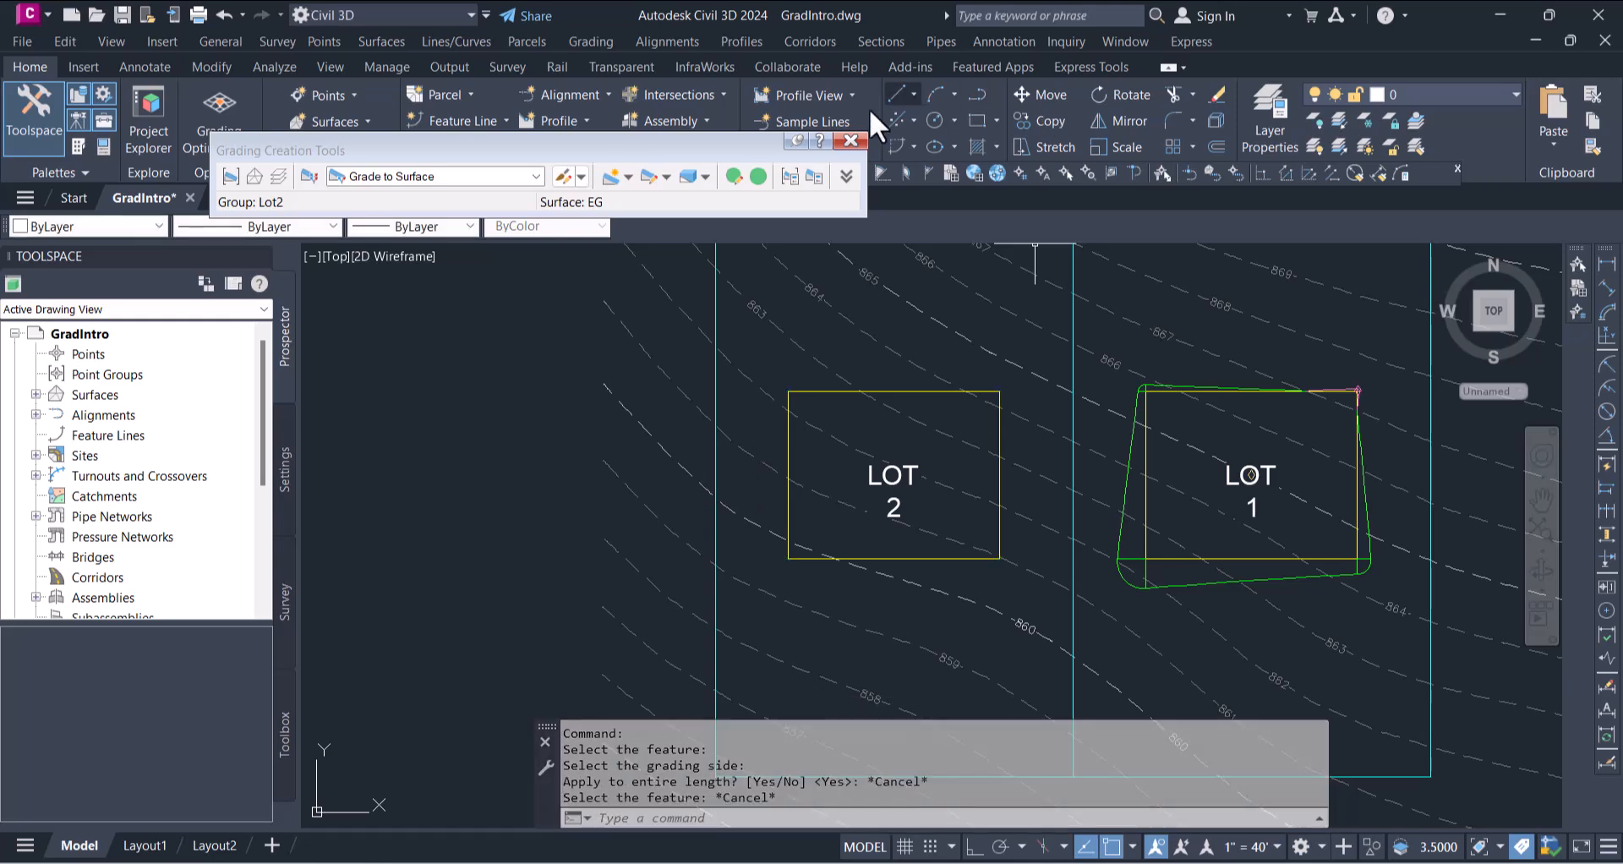
# - Thaw the $targets layer
pyautogui.click(1439, 94)
pyautogui.scroll(1, 1475, 186)
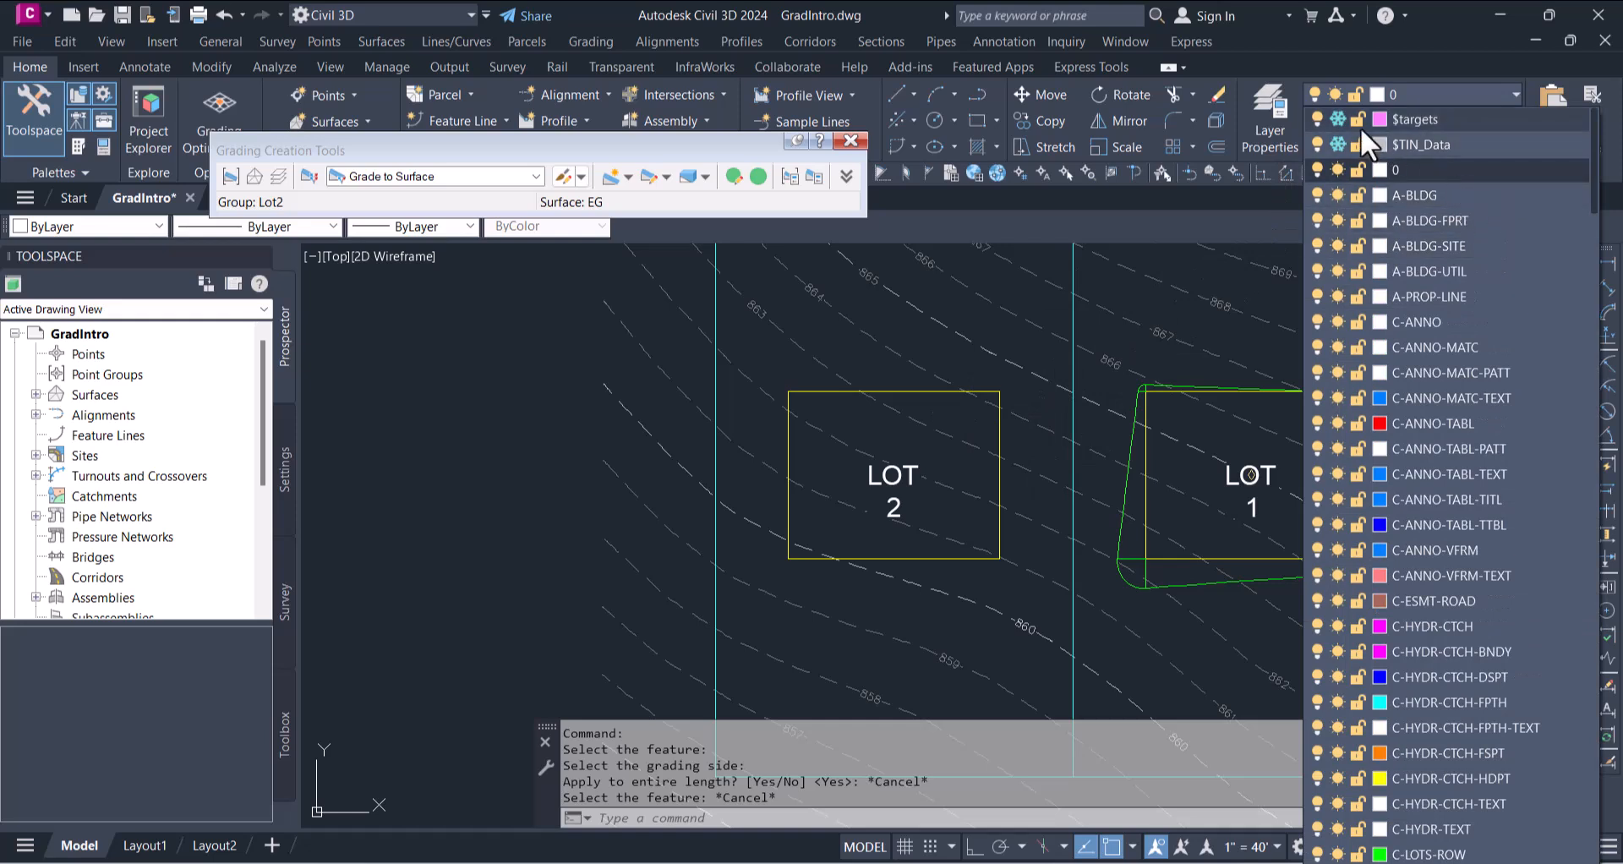
pyautogui.click(1336, 118)
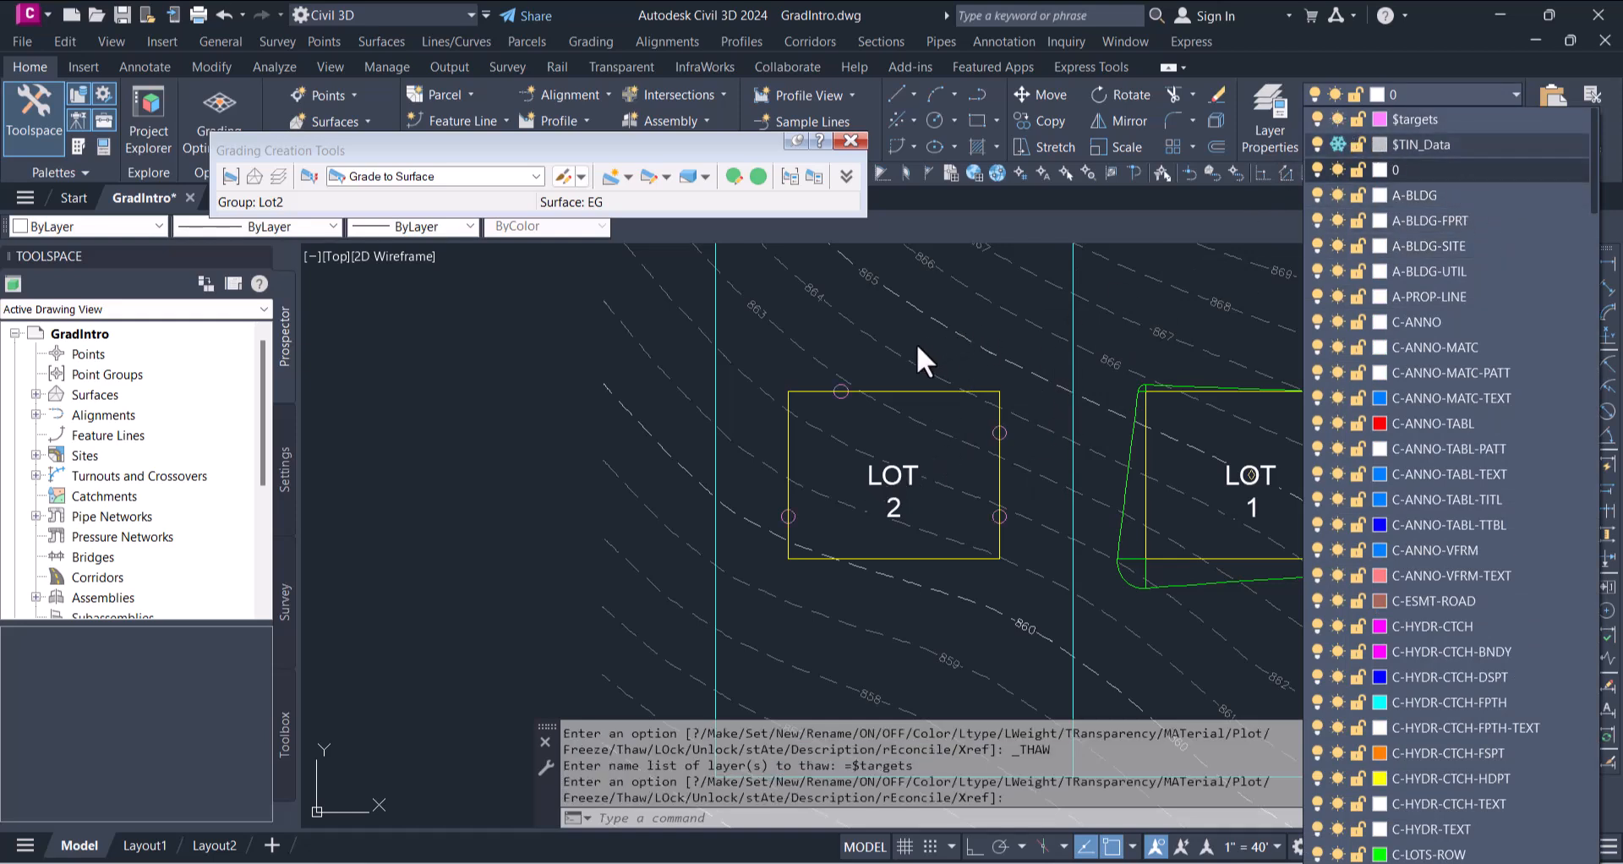
# - Start a Grade to Surface grading on the outer side of the Lot 2 feature line, applied to only part of its length
pyautogui.click(895, 360)
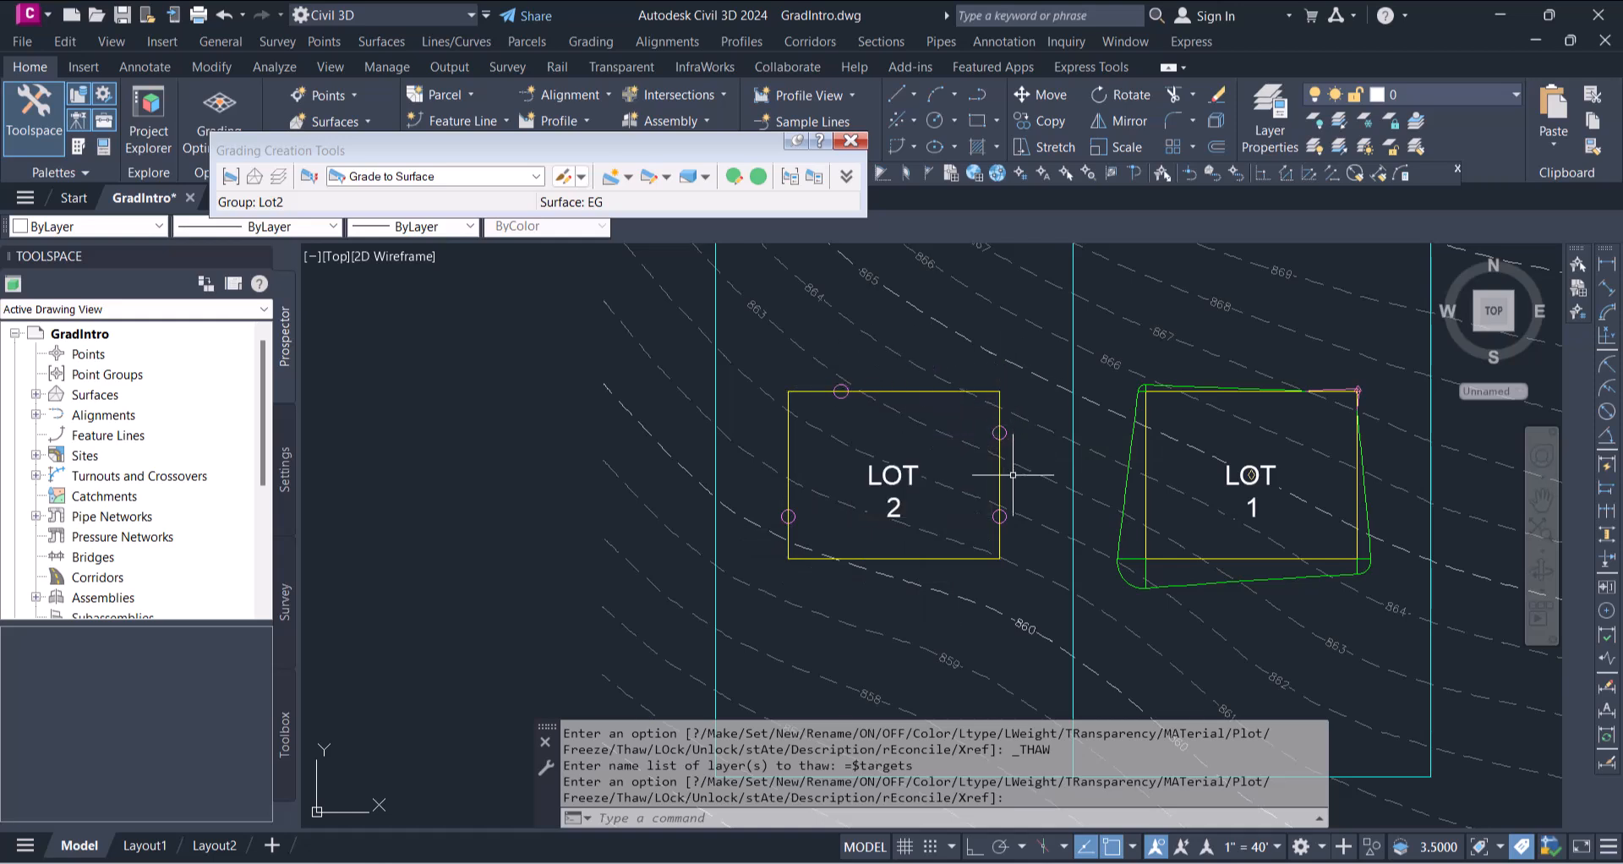
pyautogui.moveTo(822, 397)
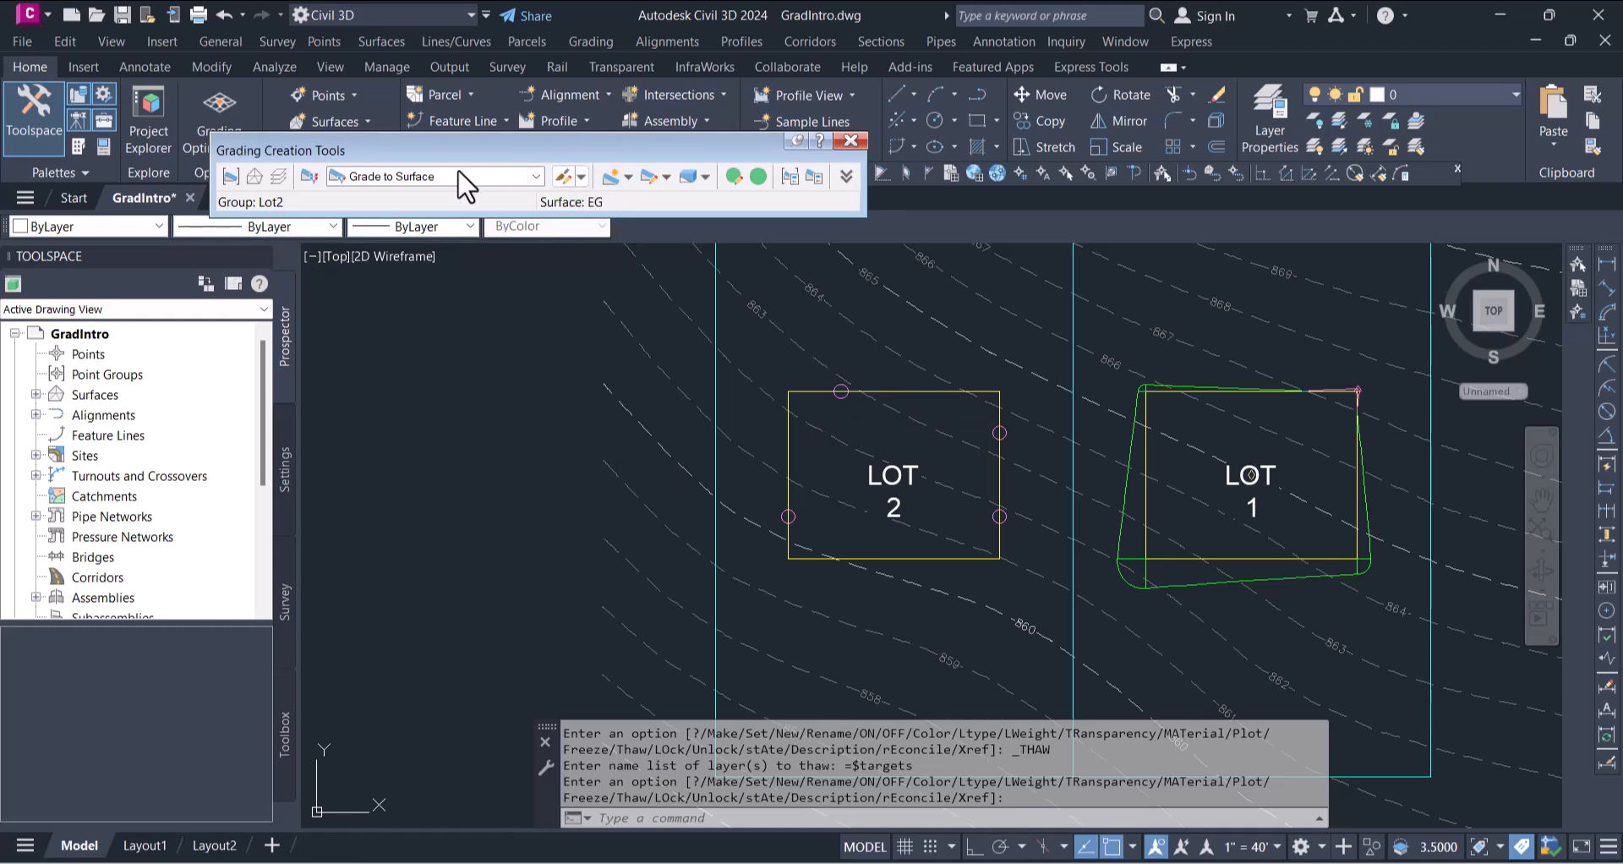
pyautogui.click(628, 177)
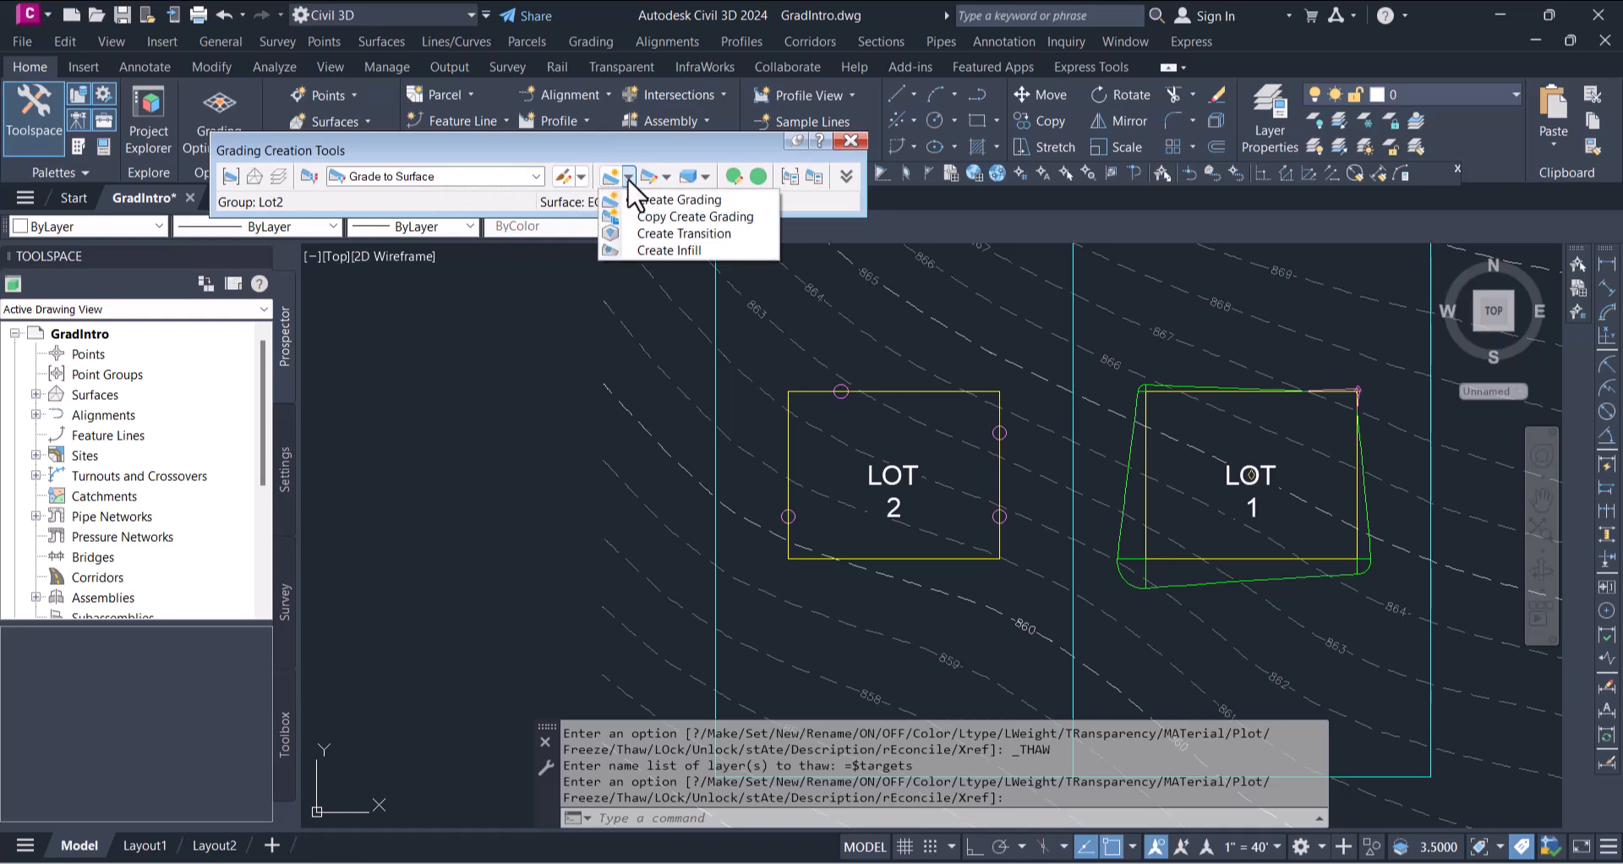
pyautogui.click(683, 201)
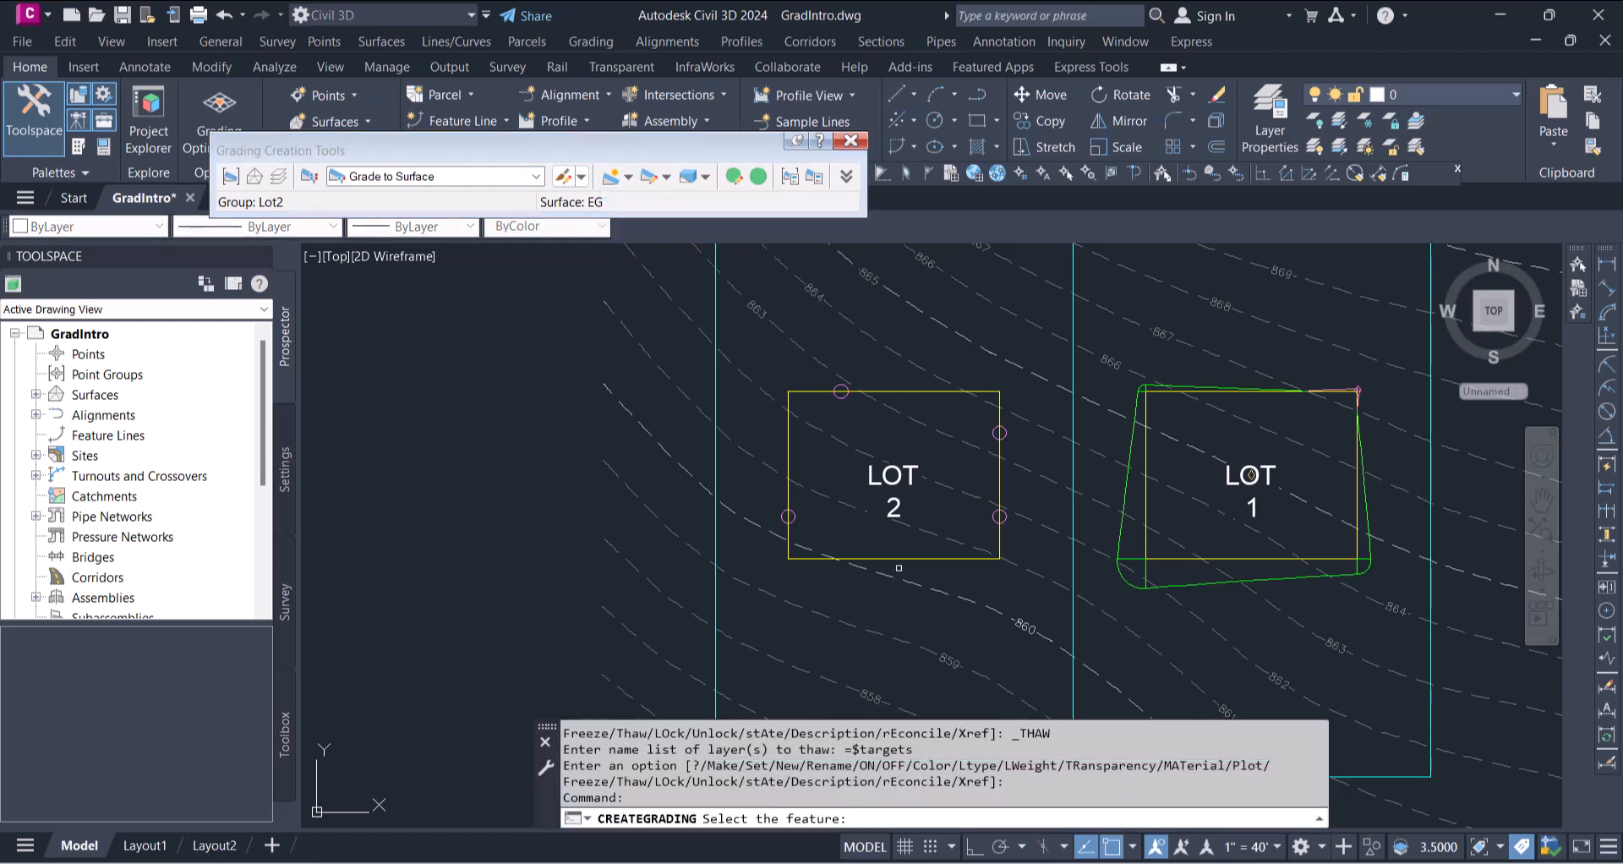
pyautogui.click(901, 560)
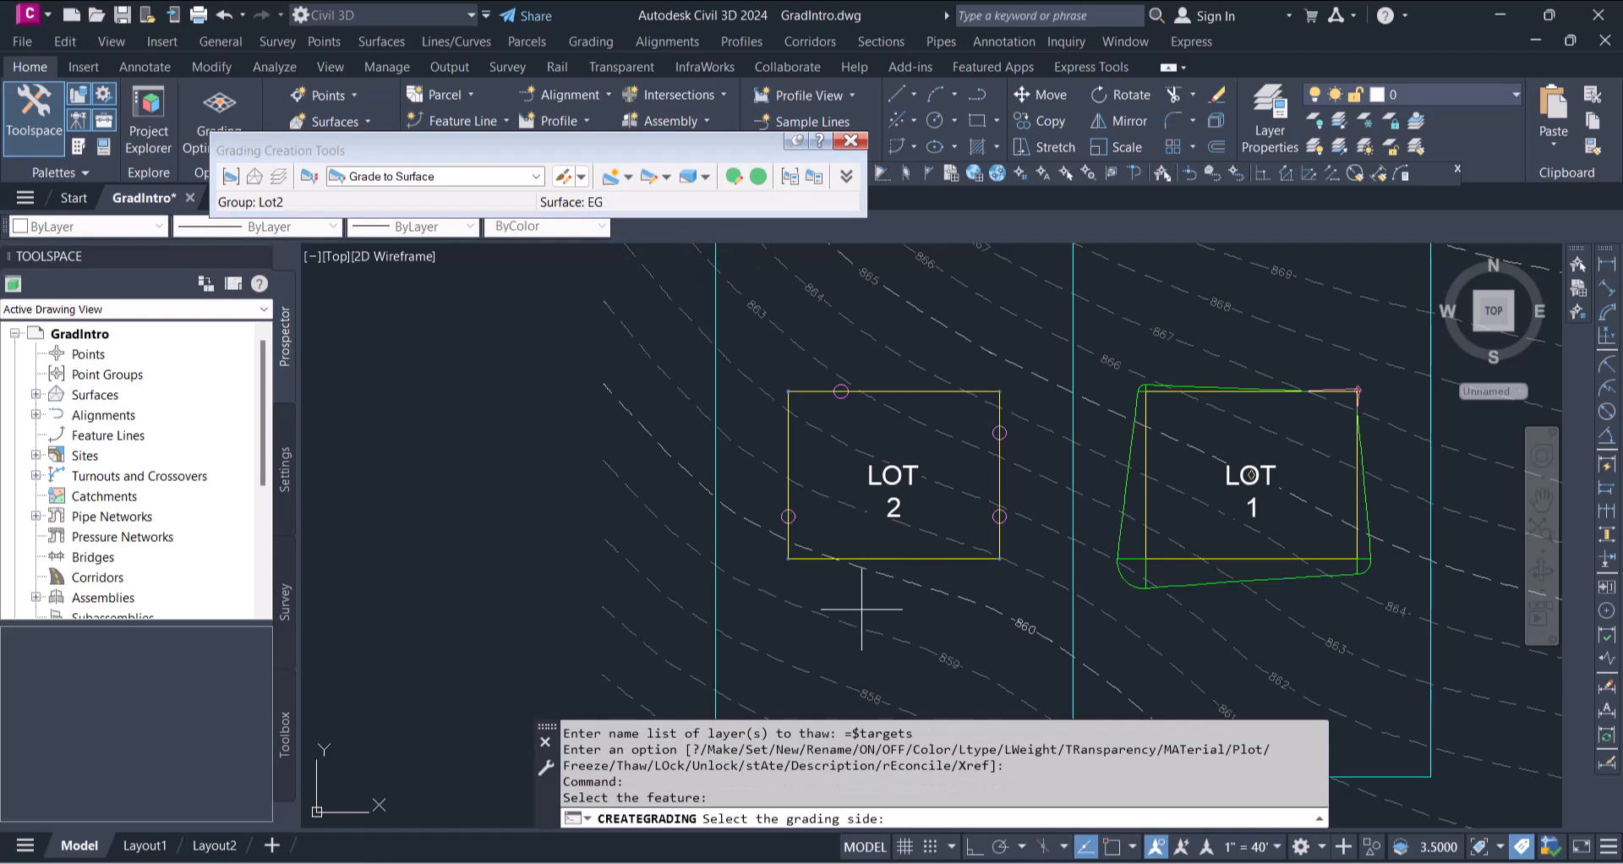
pyautogui.click(839, 653)
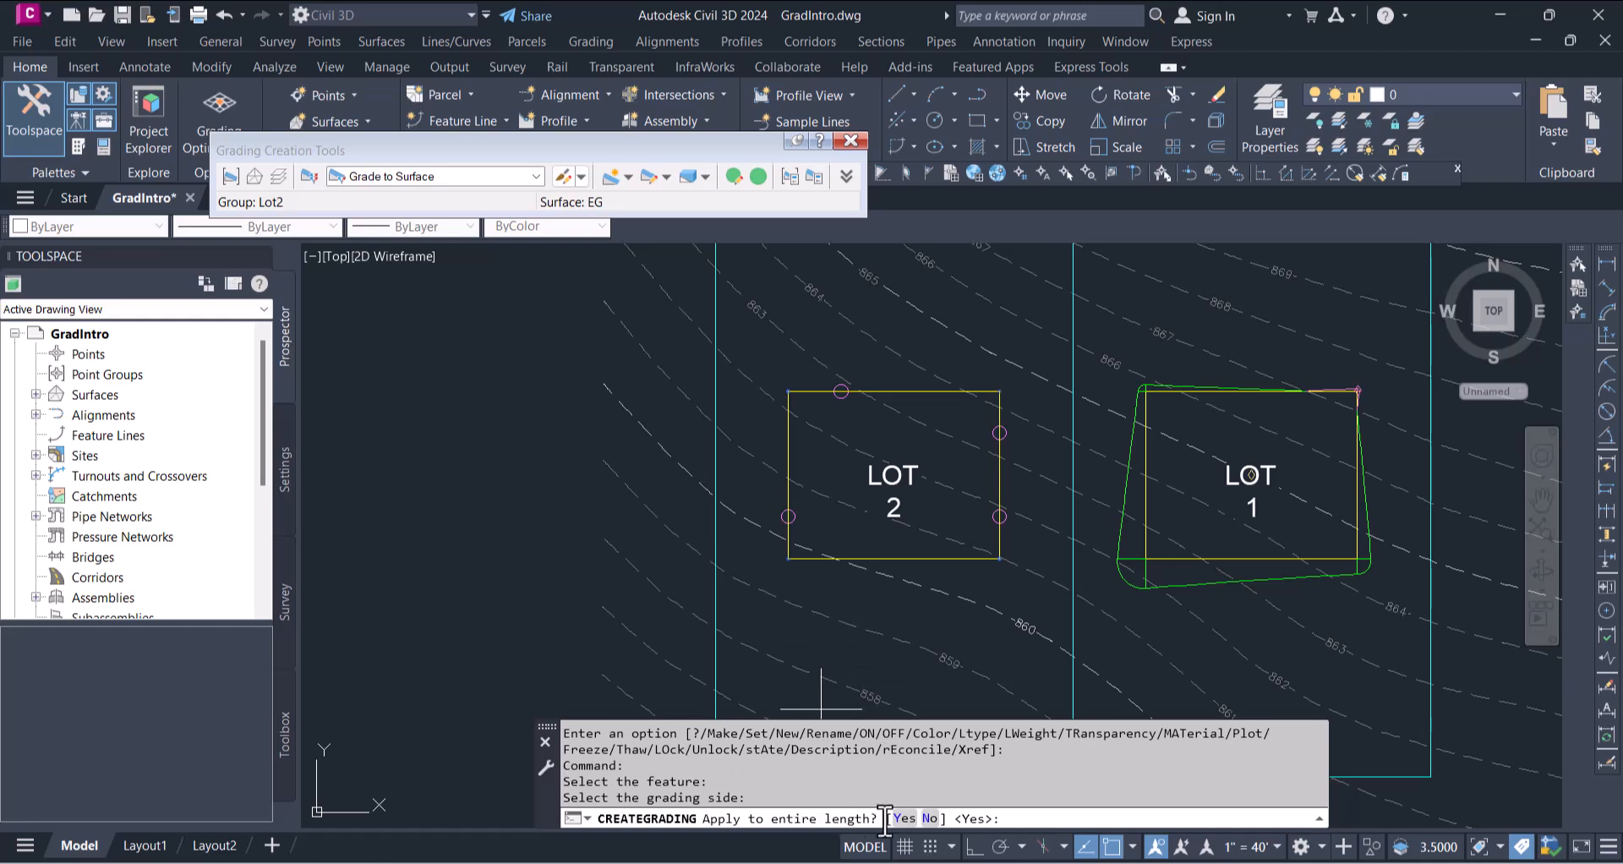
pyautogui.click(930, 817)
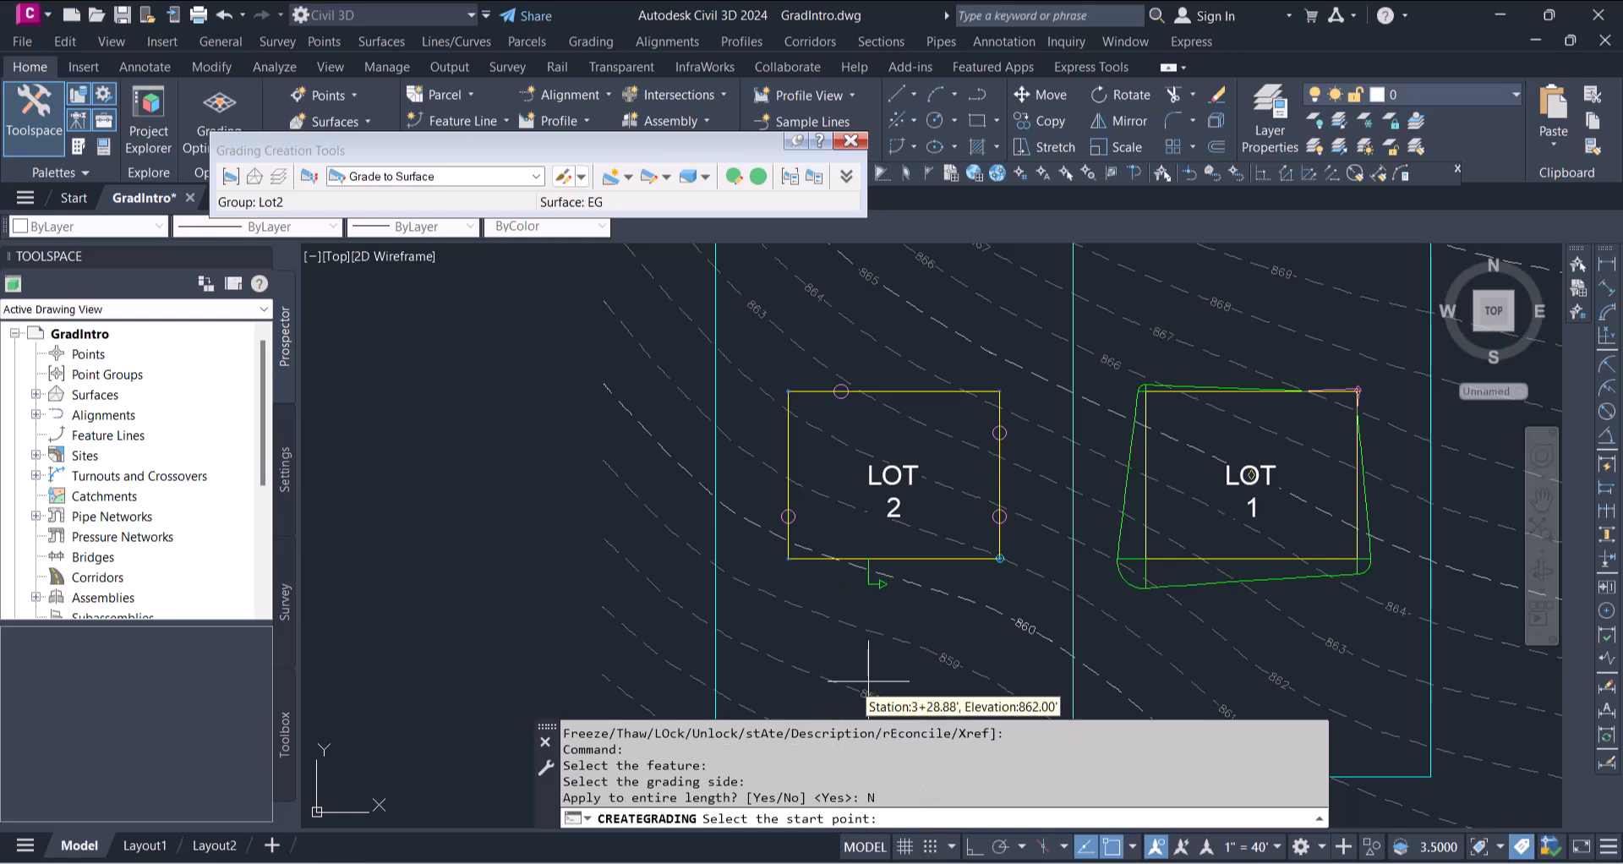
# - Set the grading's start station at the center of the target circle on Lot 2's west edge
pyautogui.scroll(4, 733, 559)
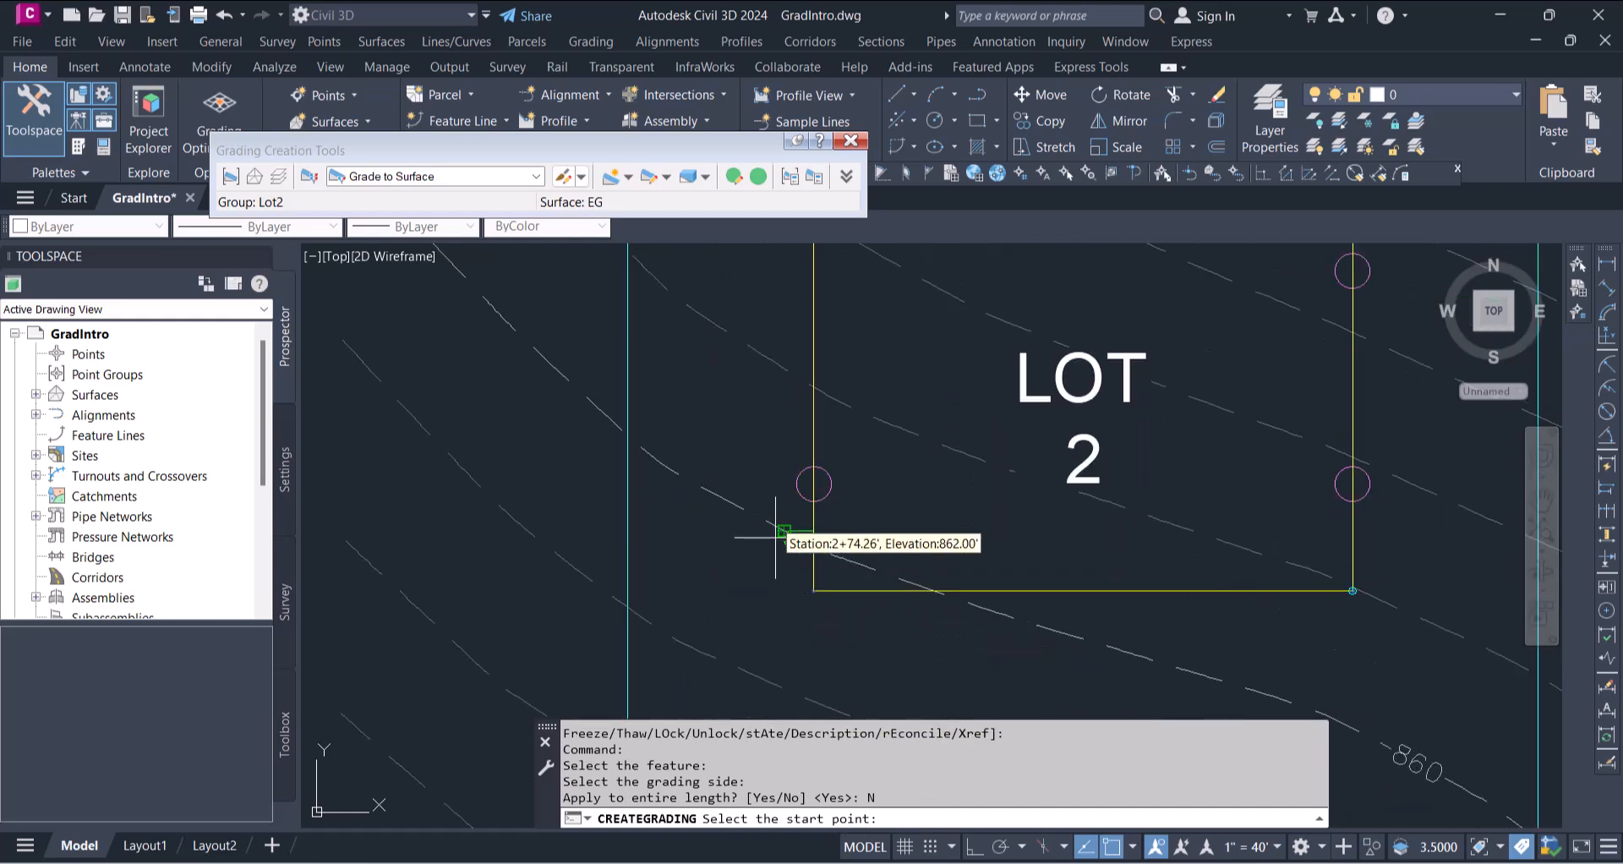
pyautogui.scroll(2, 772, 545)
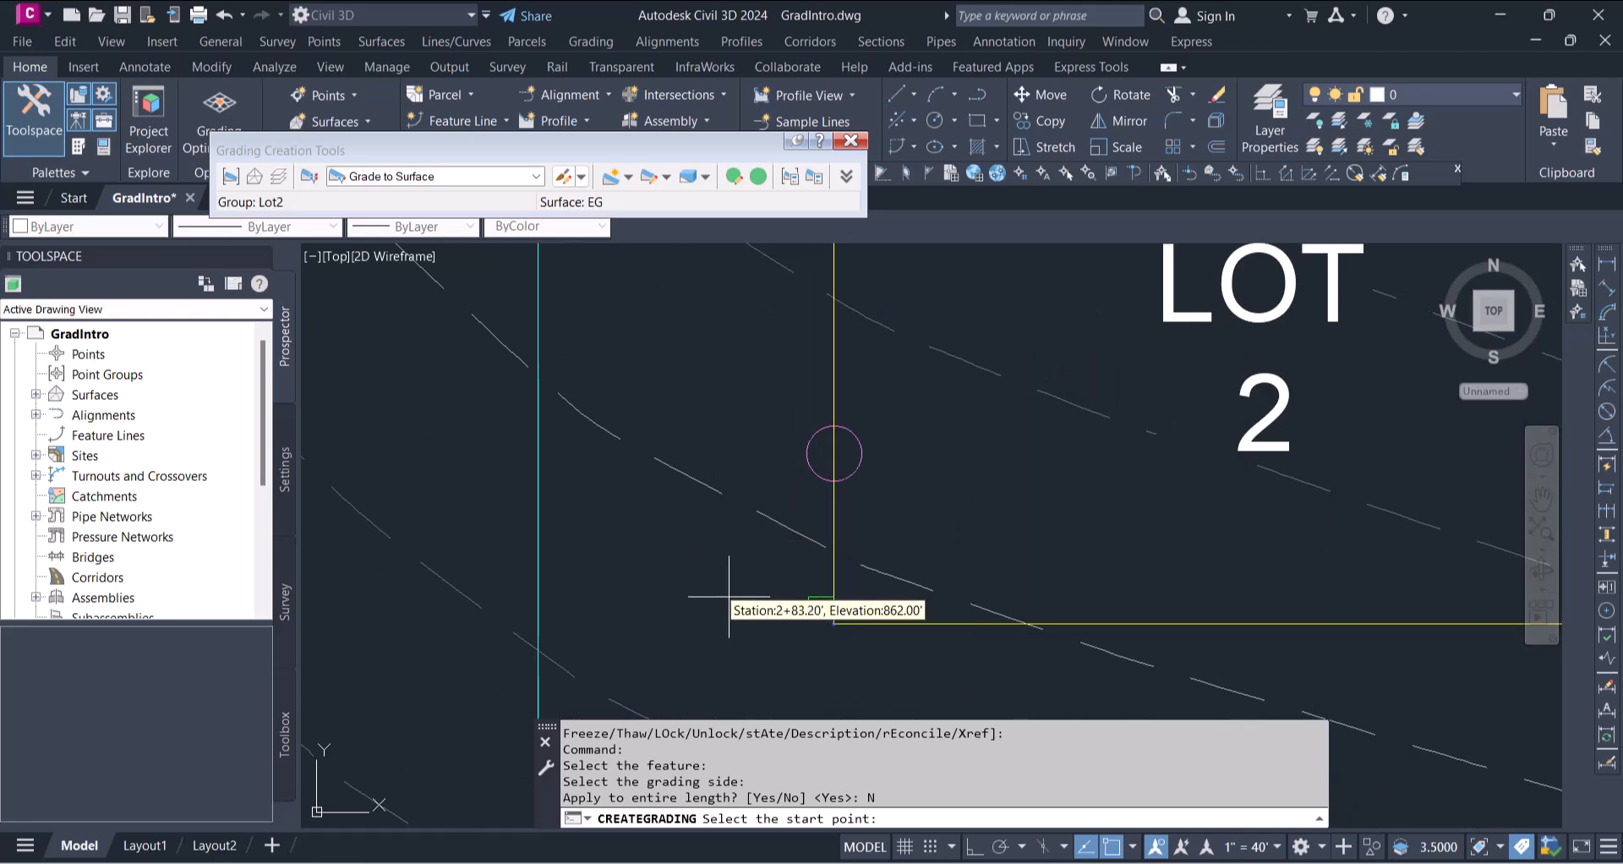
pyautogui.keyDown('shift'); pyautogui.rightClick(742, 481); pyautogui.keyUp('shift')
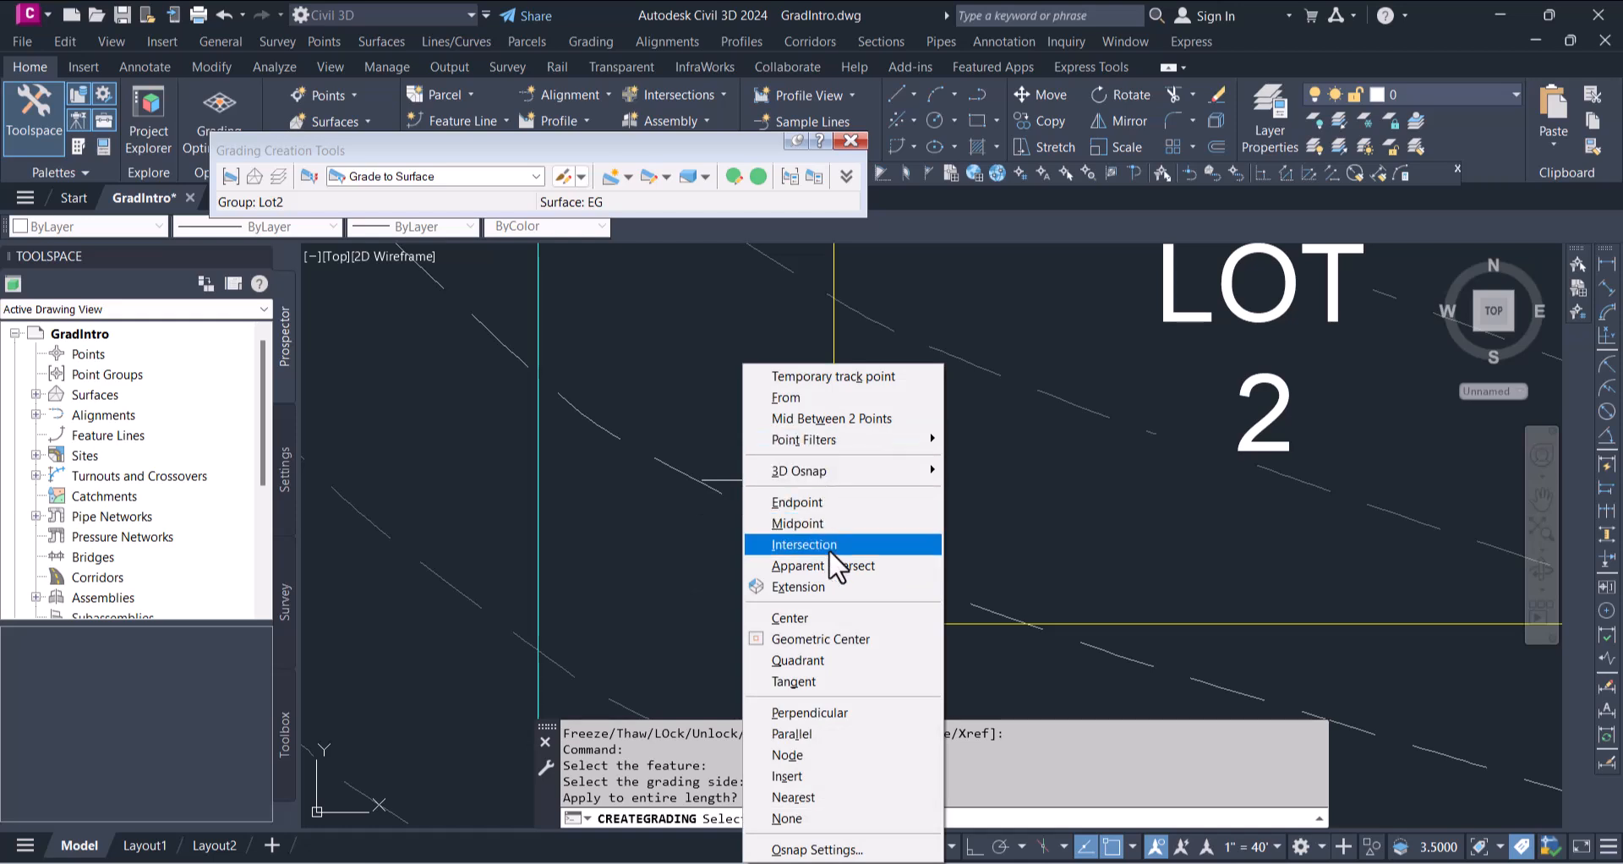
pyautogui.click(810, 615)
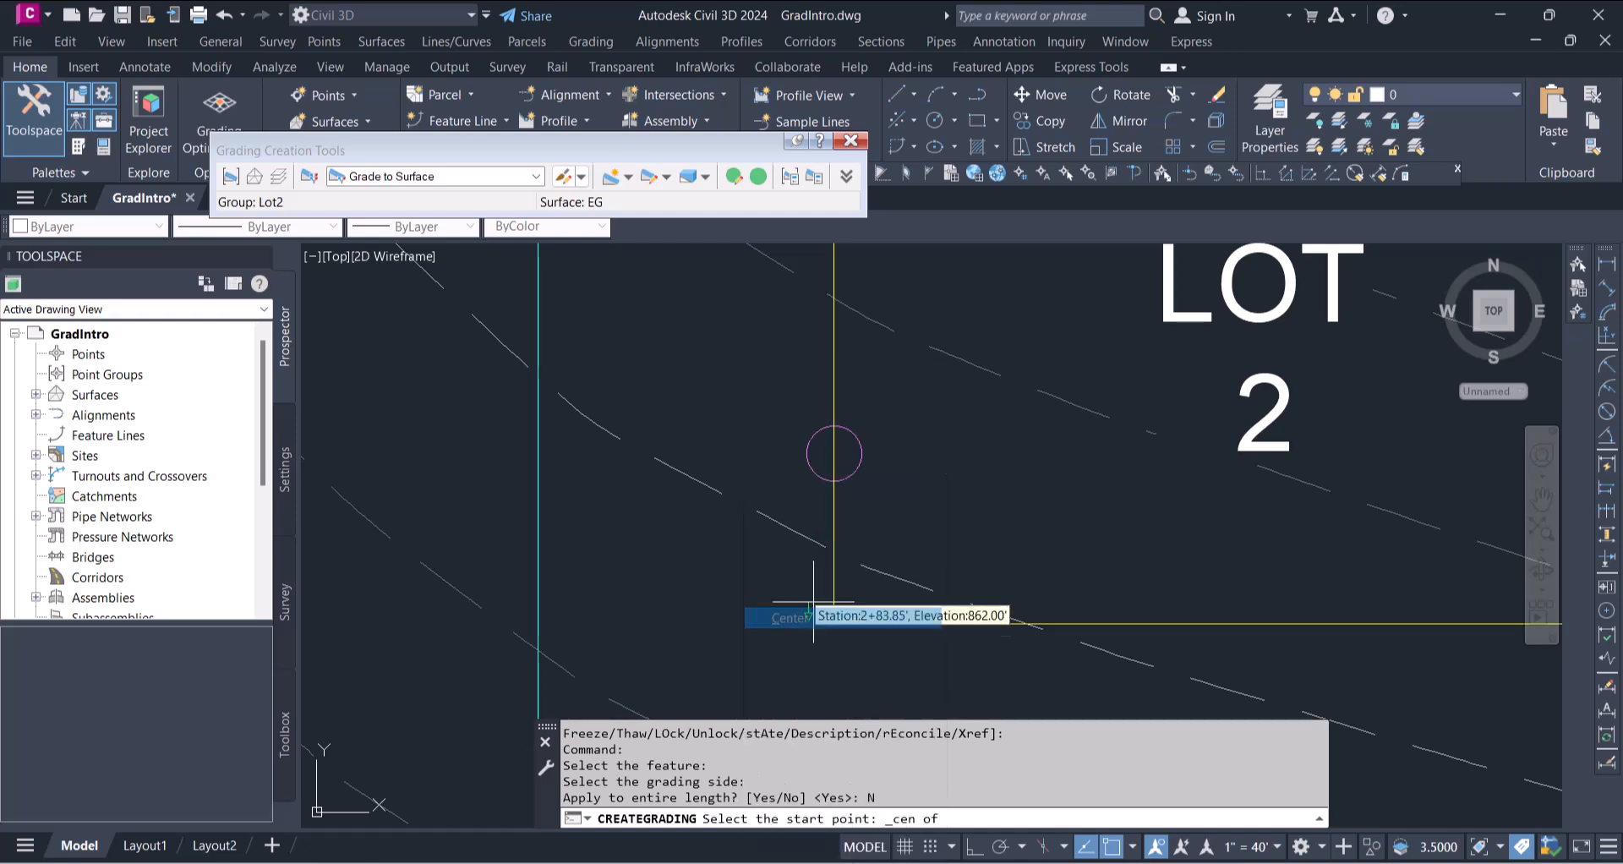
pyautogui.click(821, 474)
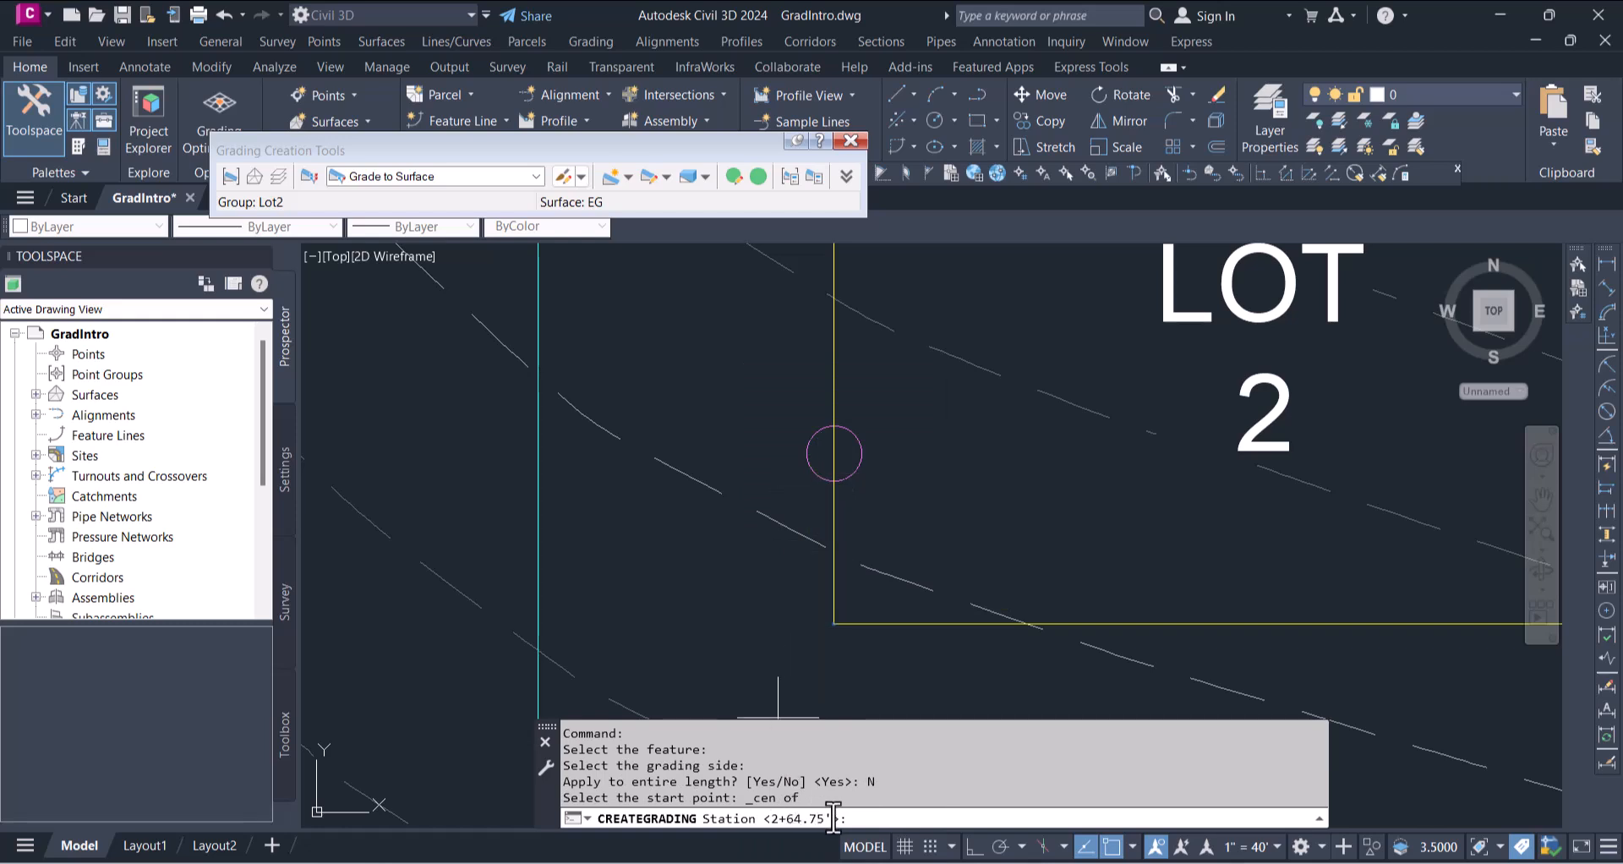
pyautogui.press('Return')
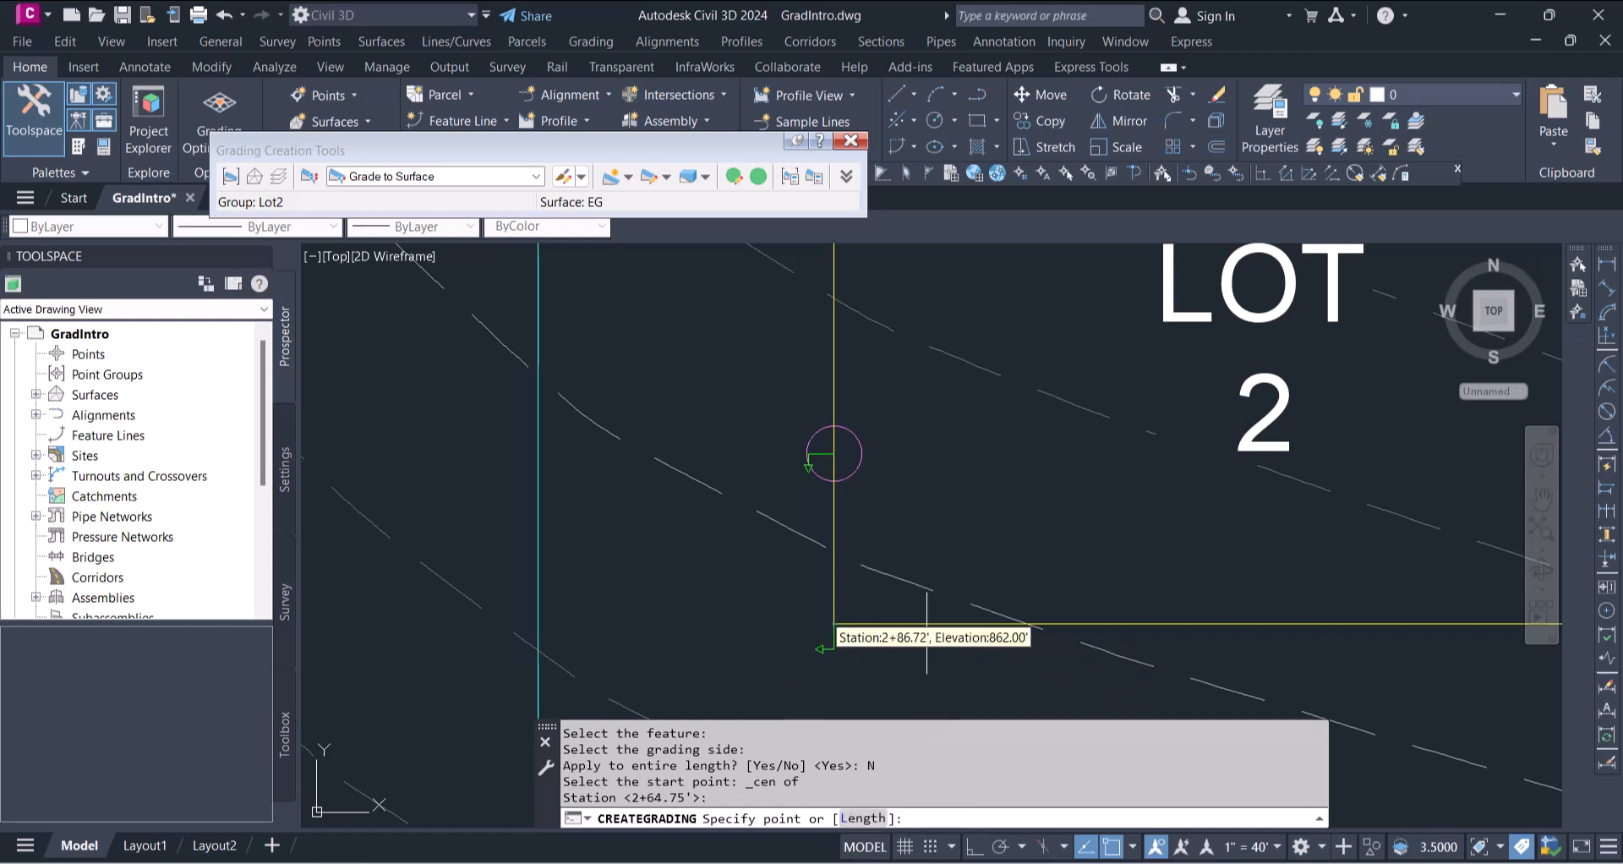
# - Set the grading's end station at the center of the lower target circle on Lot 2's east edge
pyautogui.scroll(-5, 1045, 562)
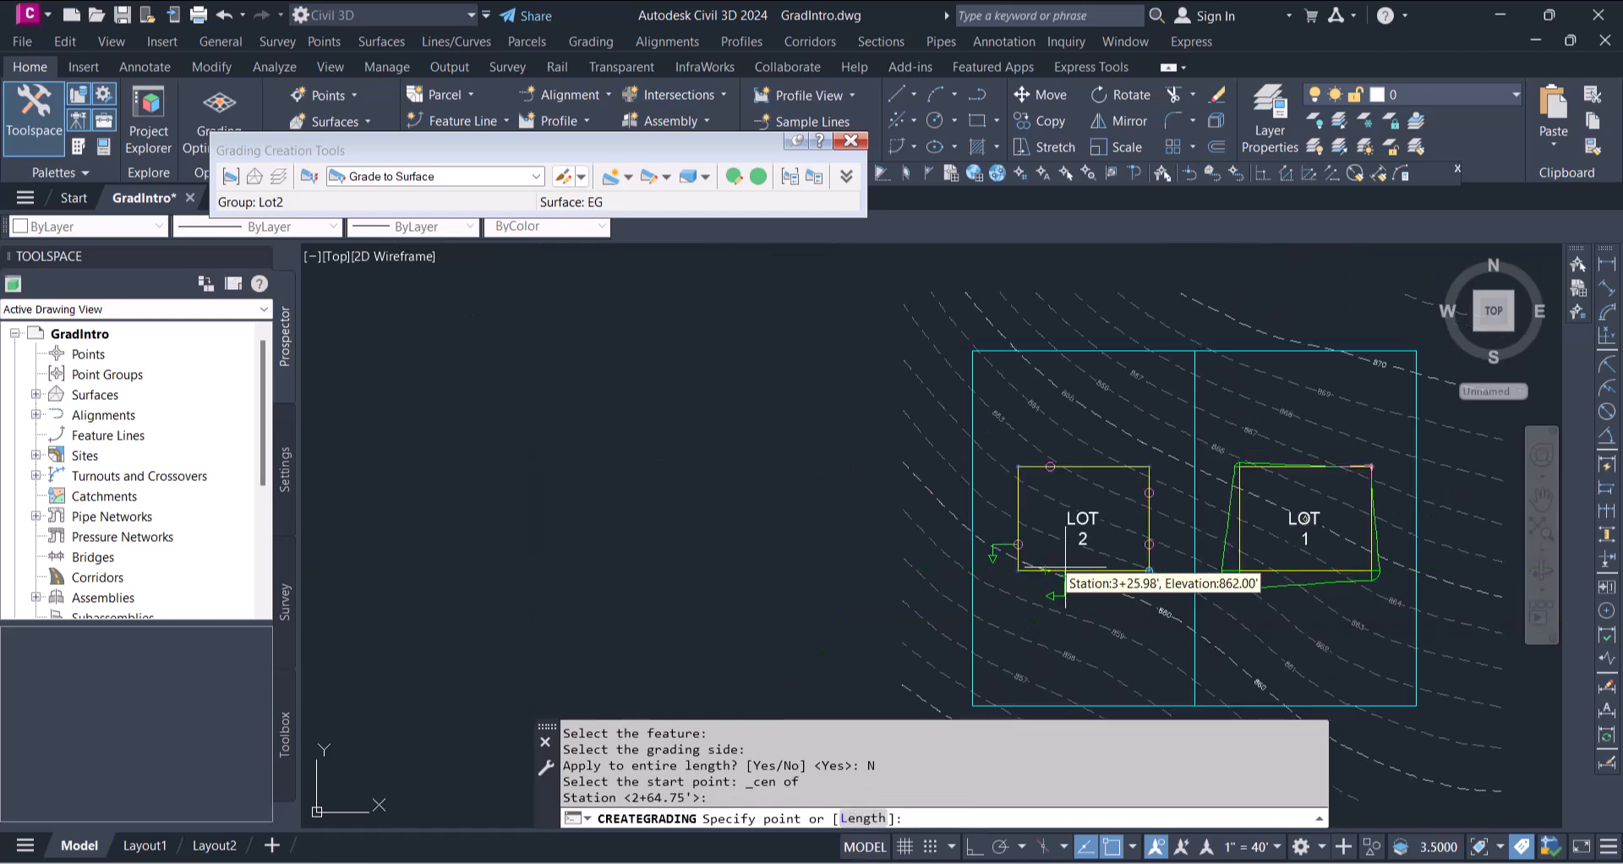
pyautogui.scroll(5, 1124, 541)
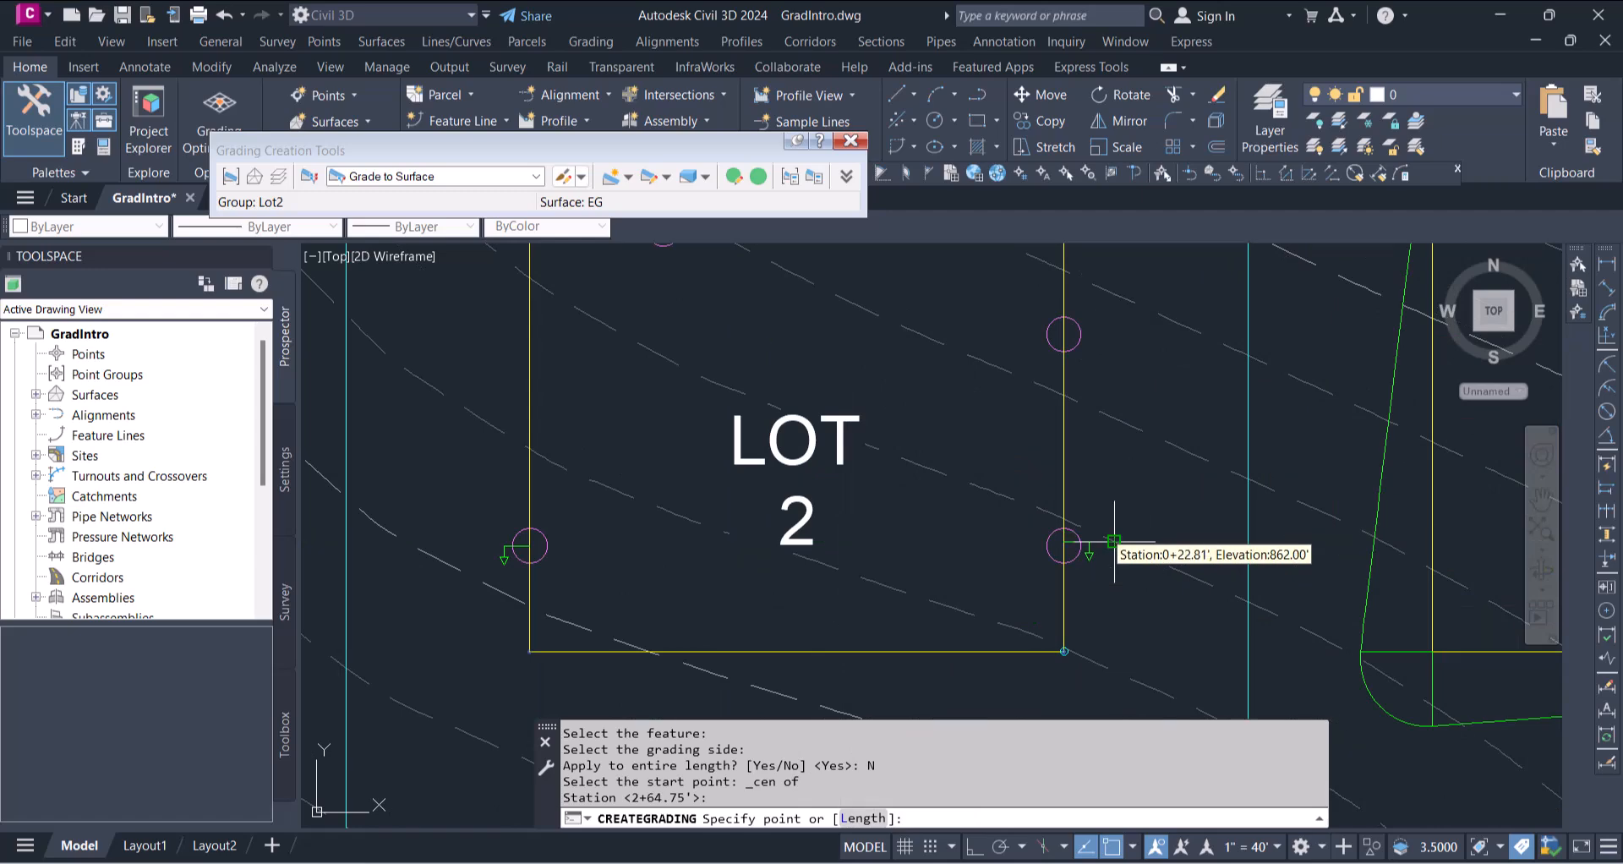
pyautogui.keyDown('shift'); pyautogui.rightClick(1115, 541); pyautogui.keyUp('shift')
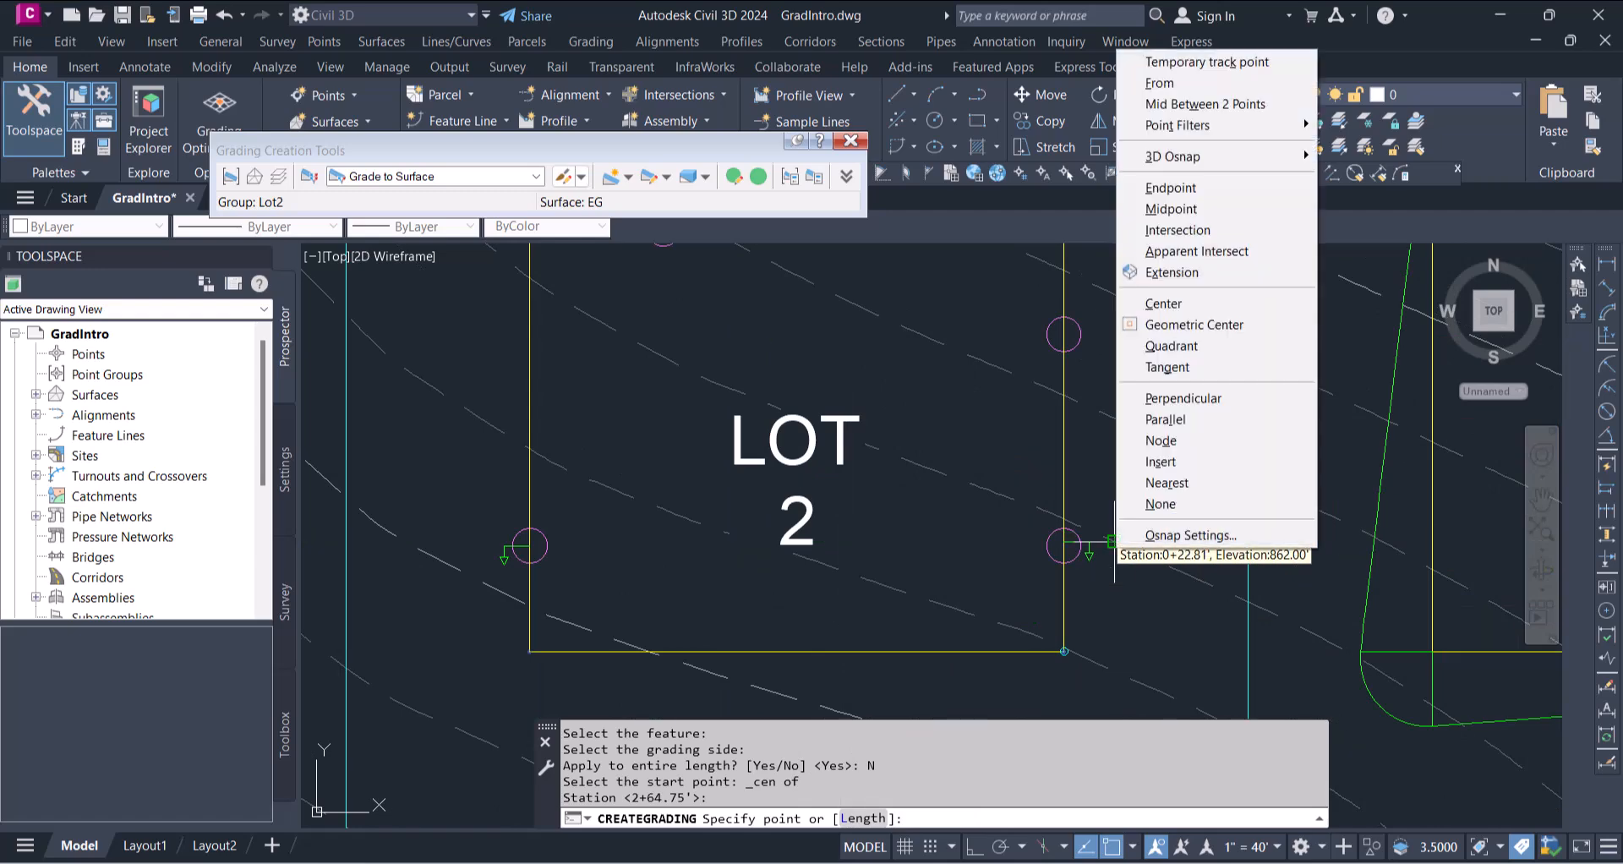
pyautogui.click(1158, 303)
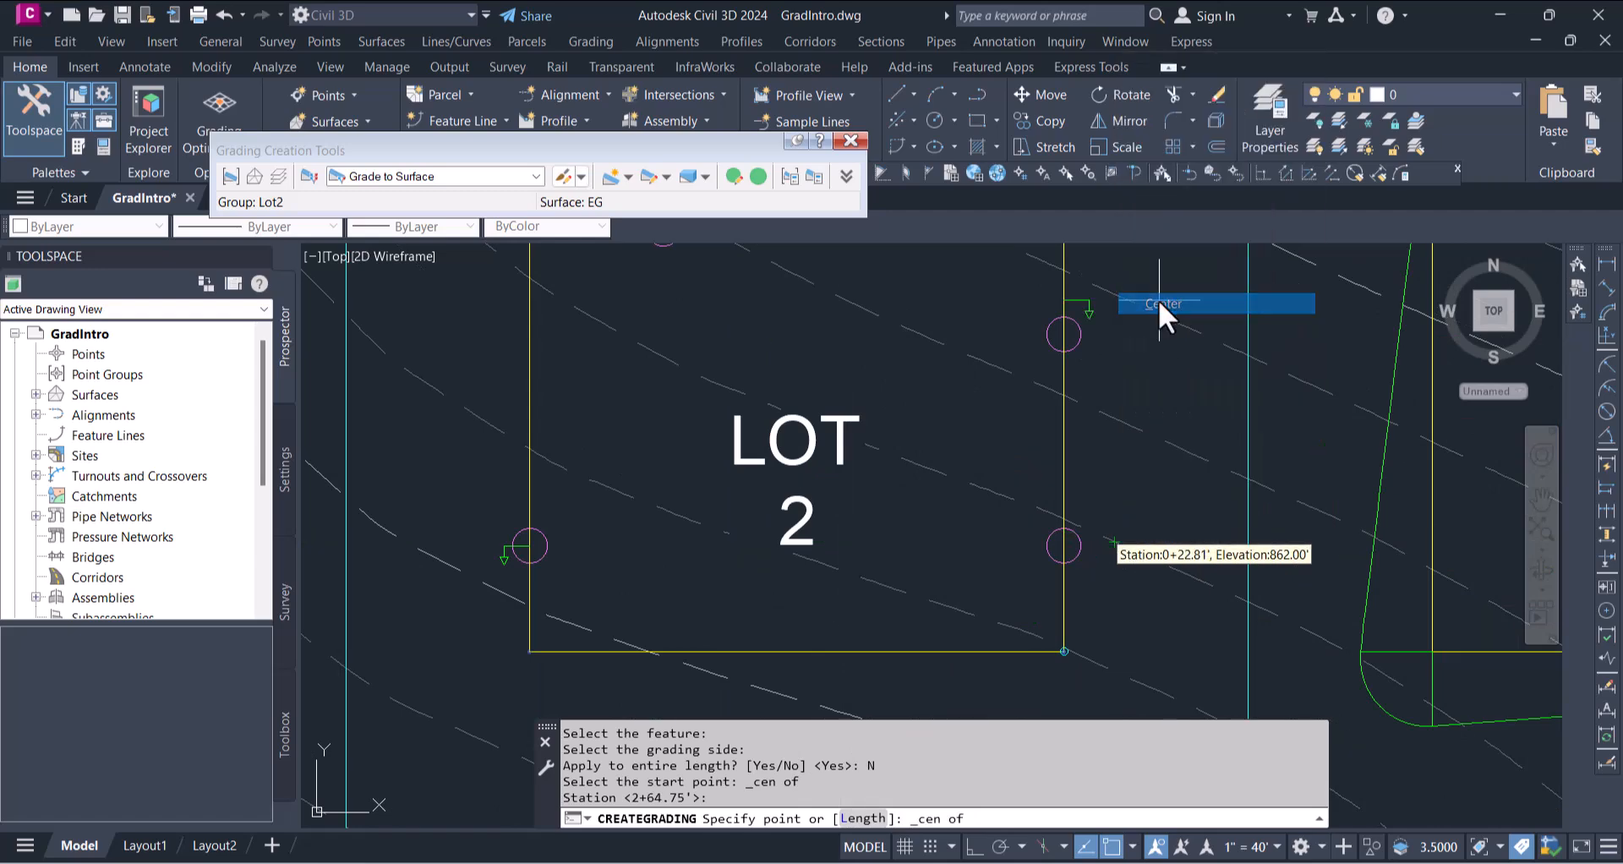
pyautogui.click(1064, 545)
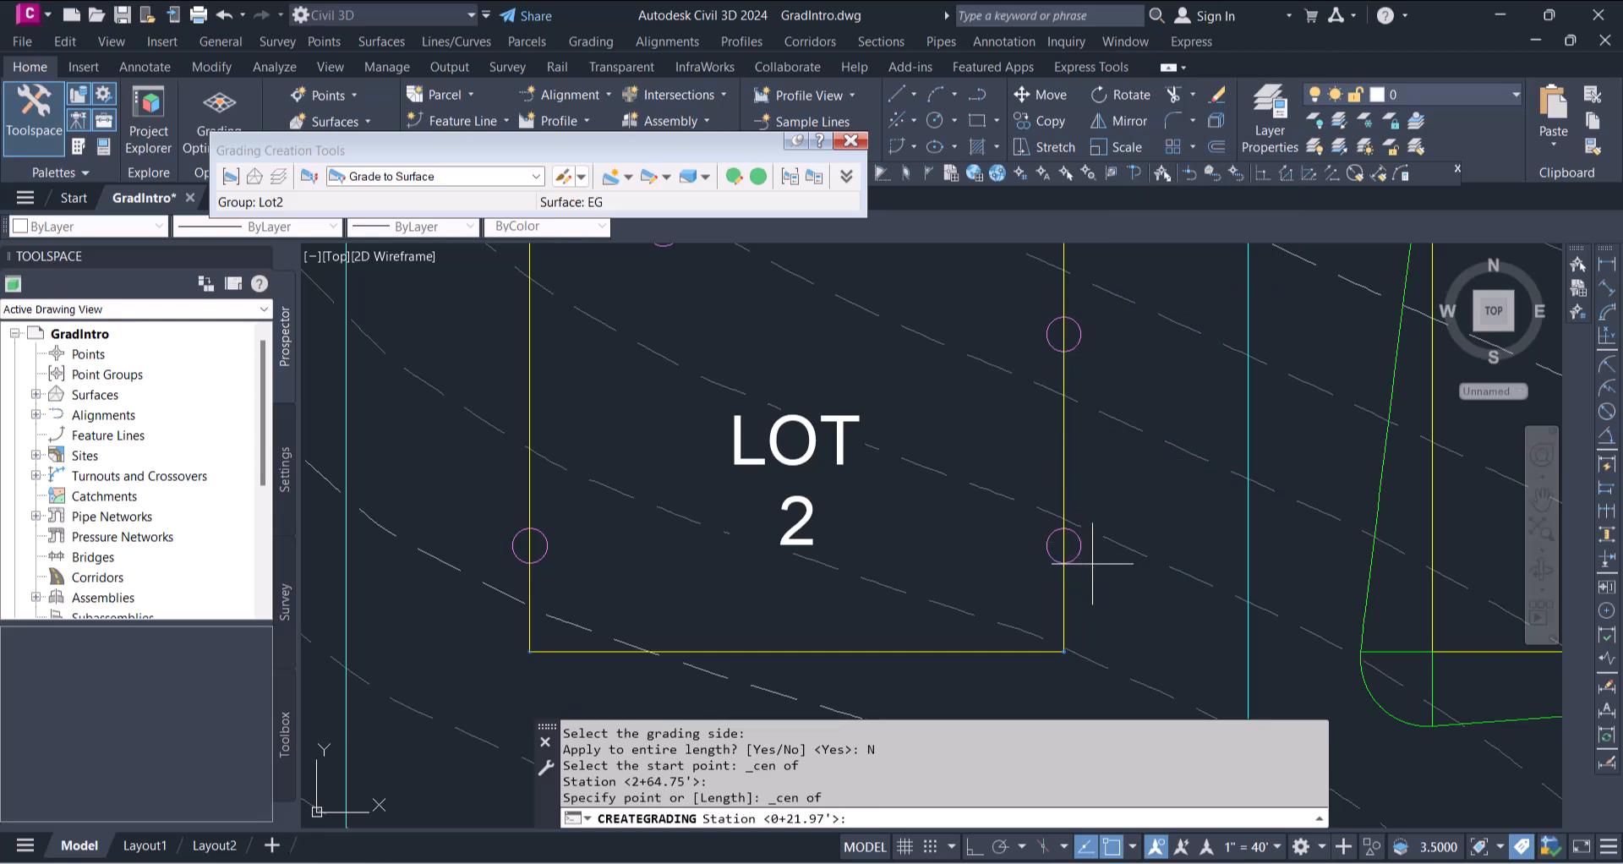
pyautogui.press('Return')
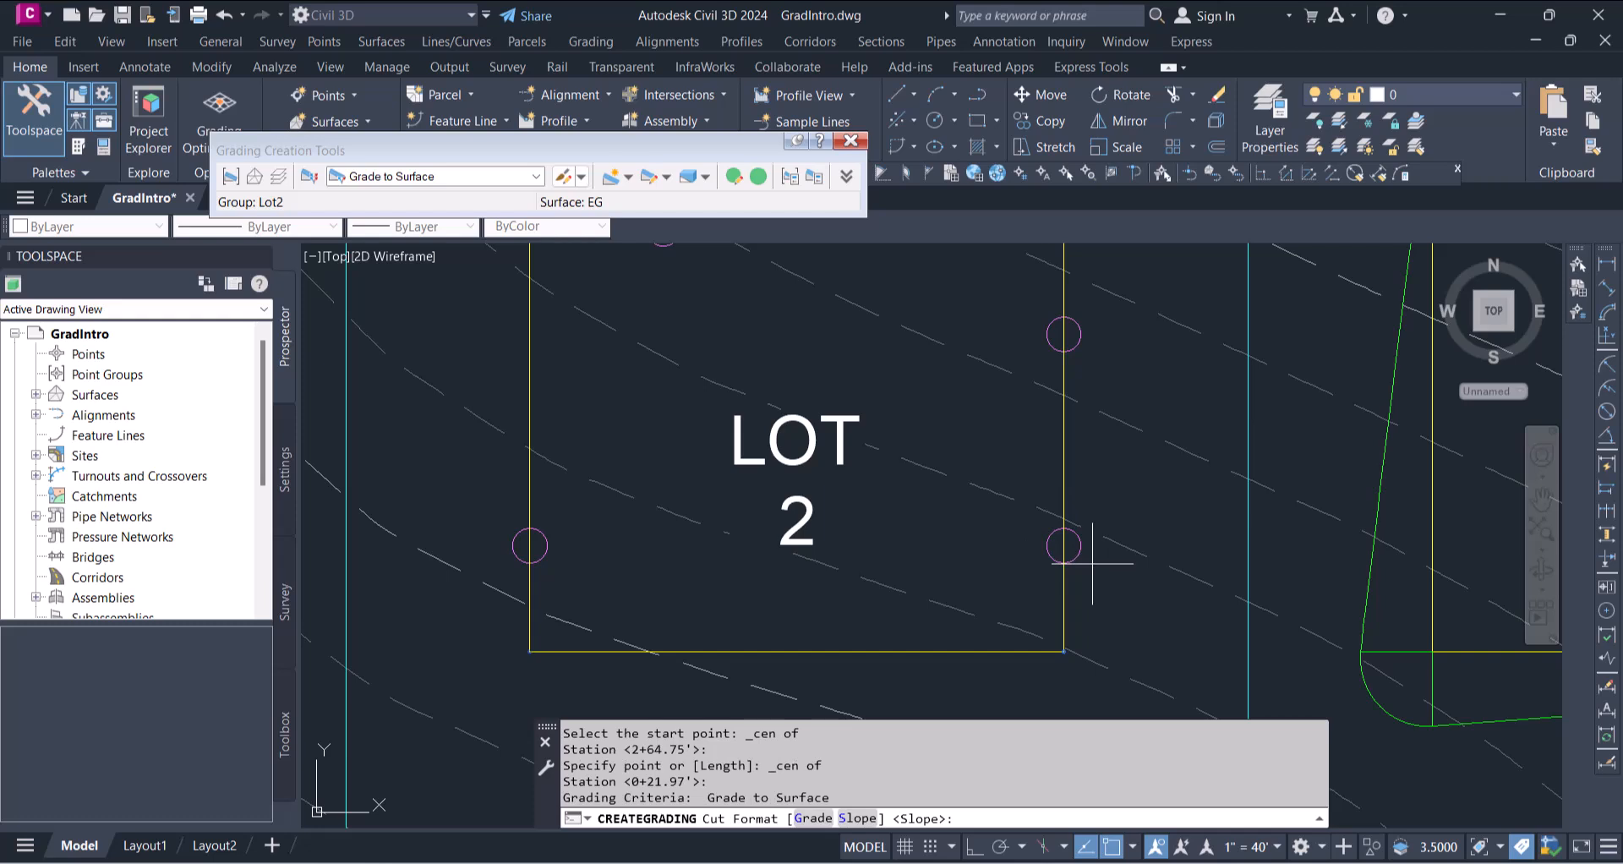
# - Complete the Lot 2 grading in slope format with a 6:1 cut slope and a 6:1 fill slope
pyautogui.press('Return')
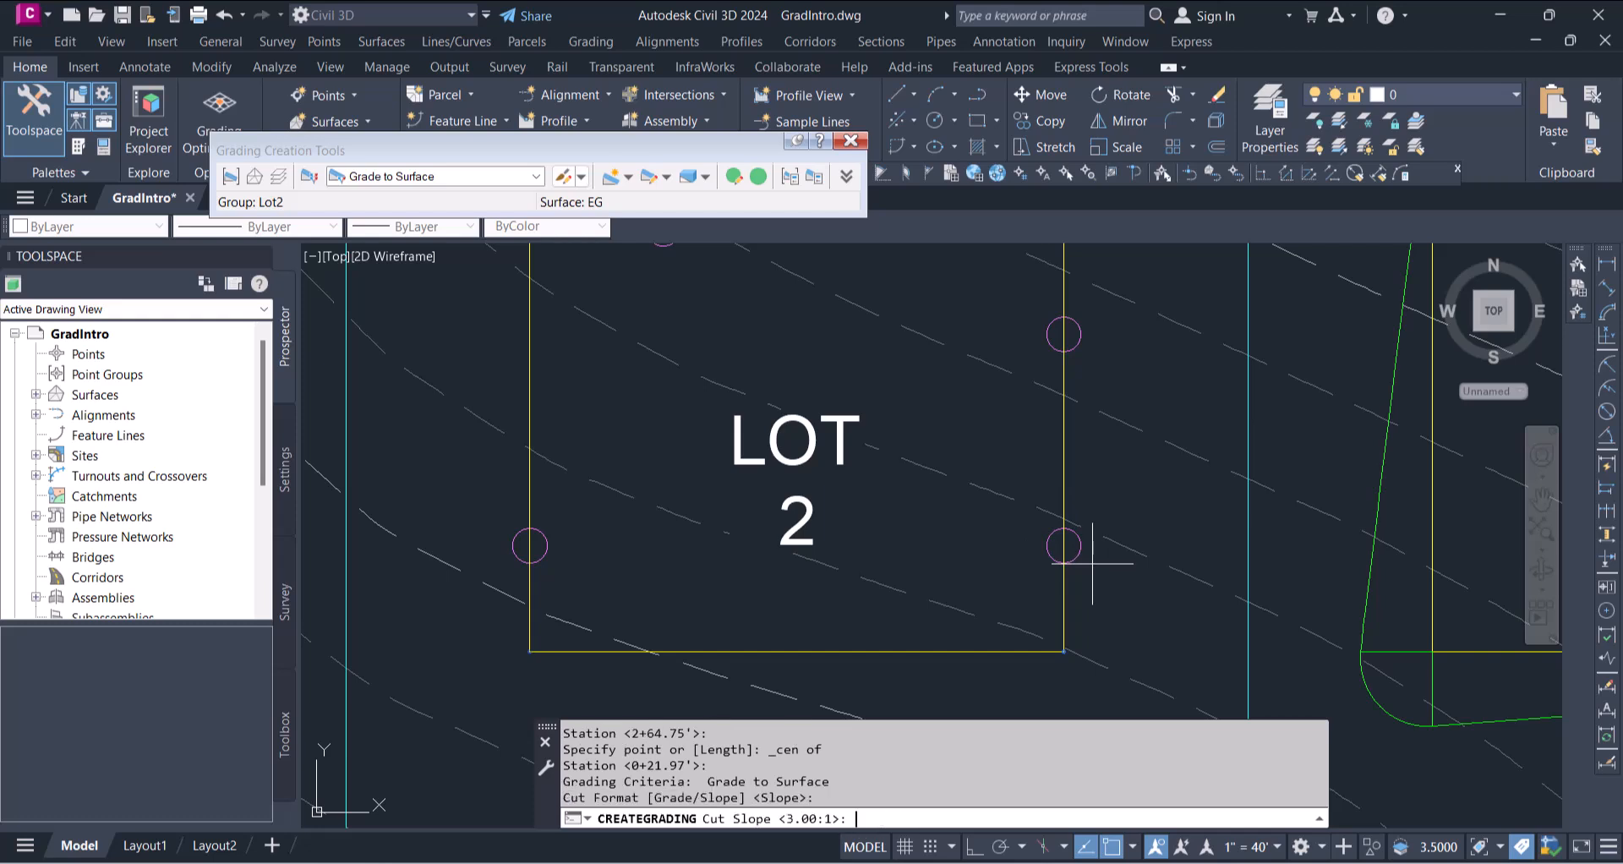
pyautogui.write('6')
pyautogui.press('Return')
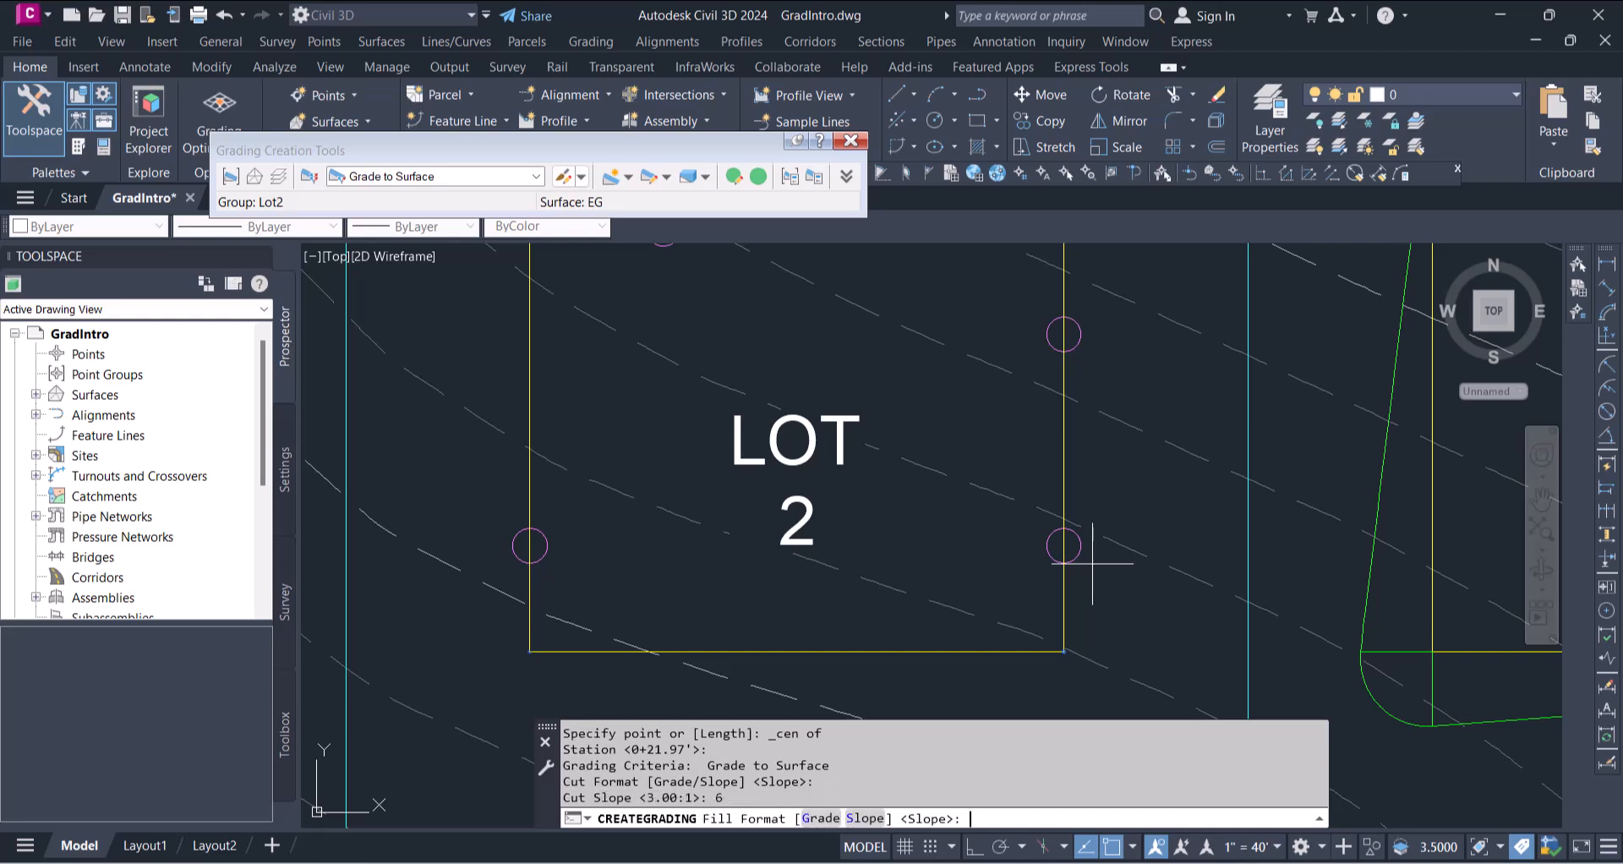
pyautogui.press('Return')
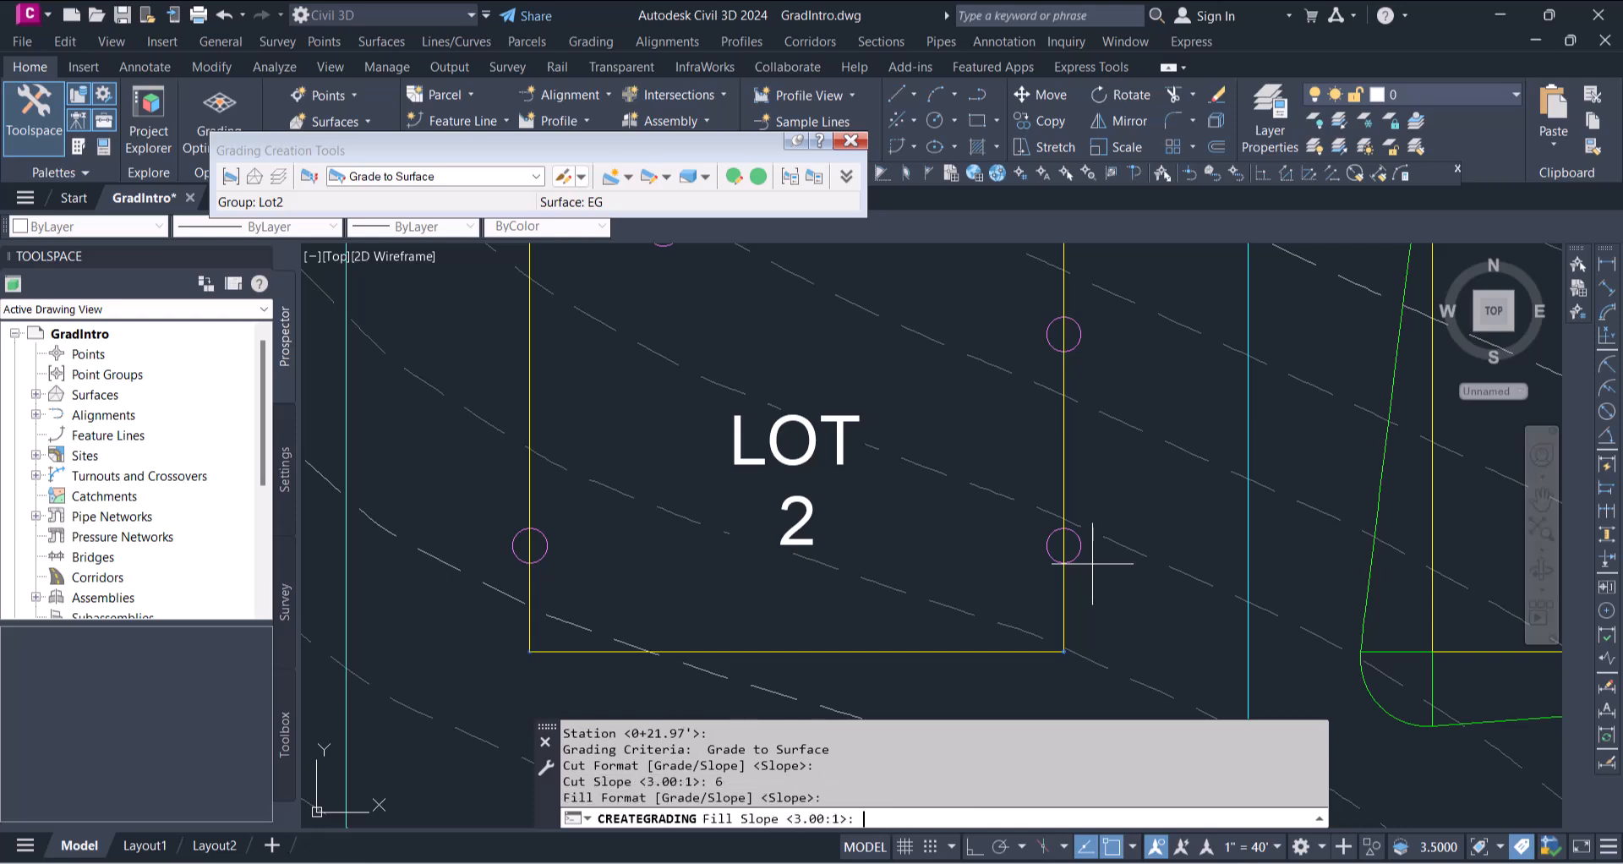
pyautogui.press('Return')
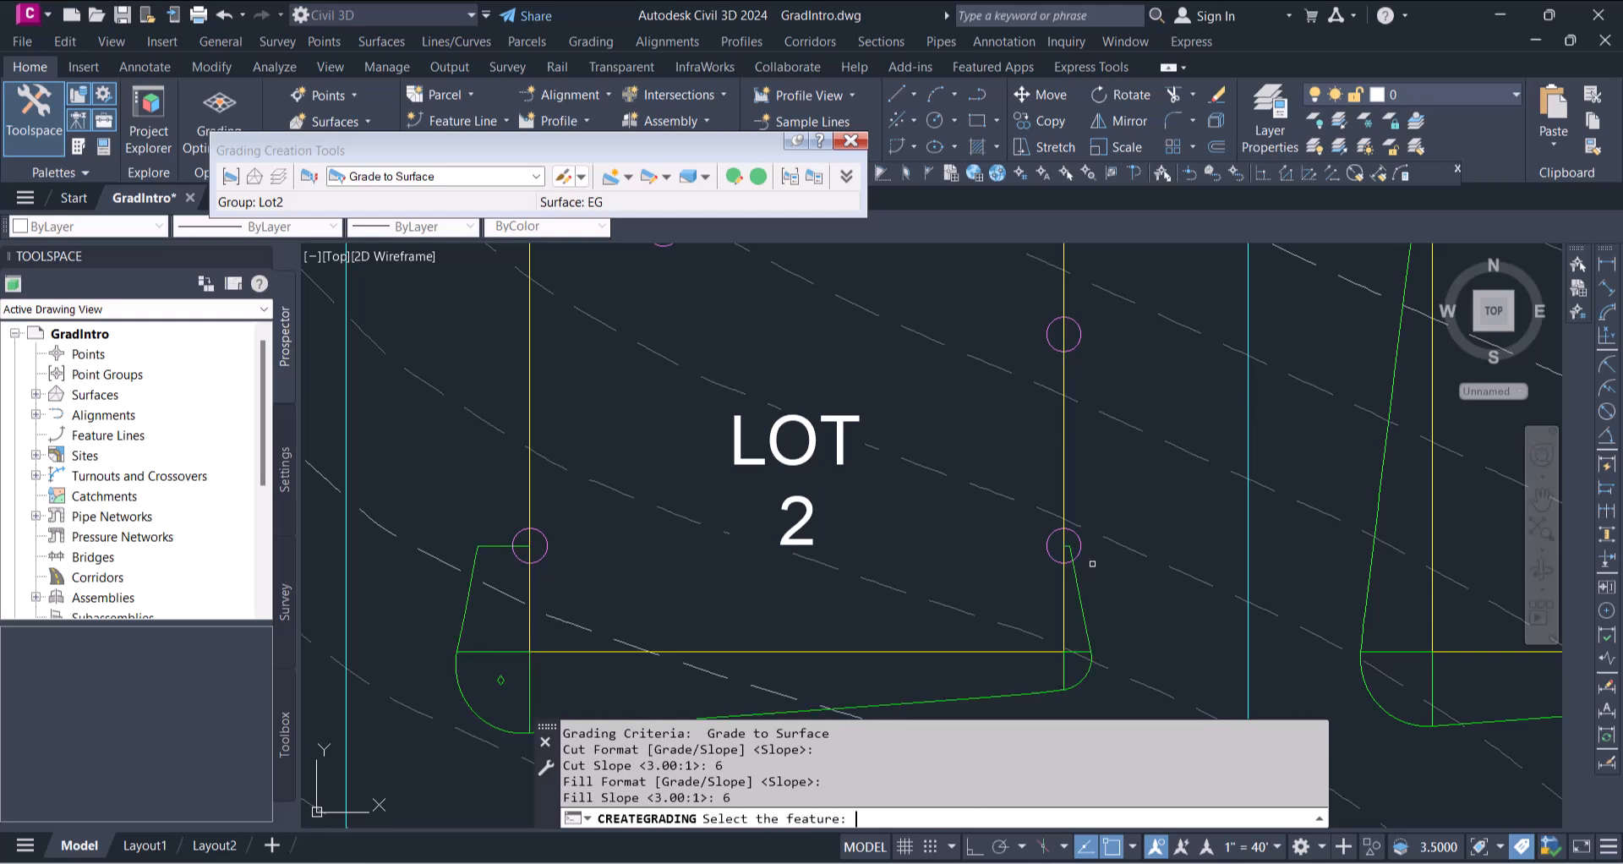
pyautogui.press('Return')
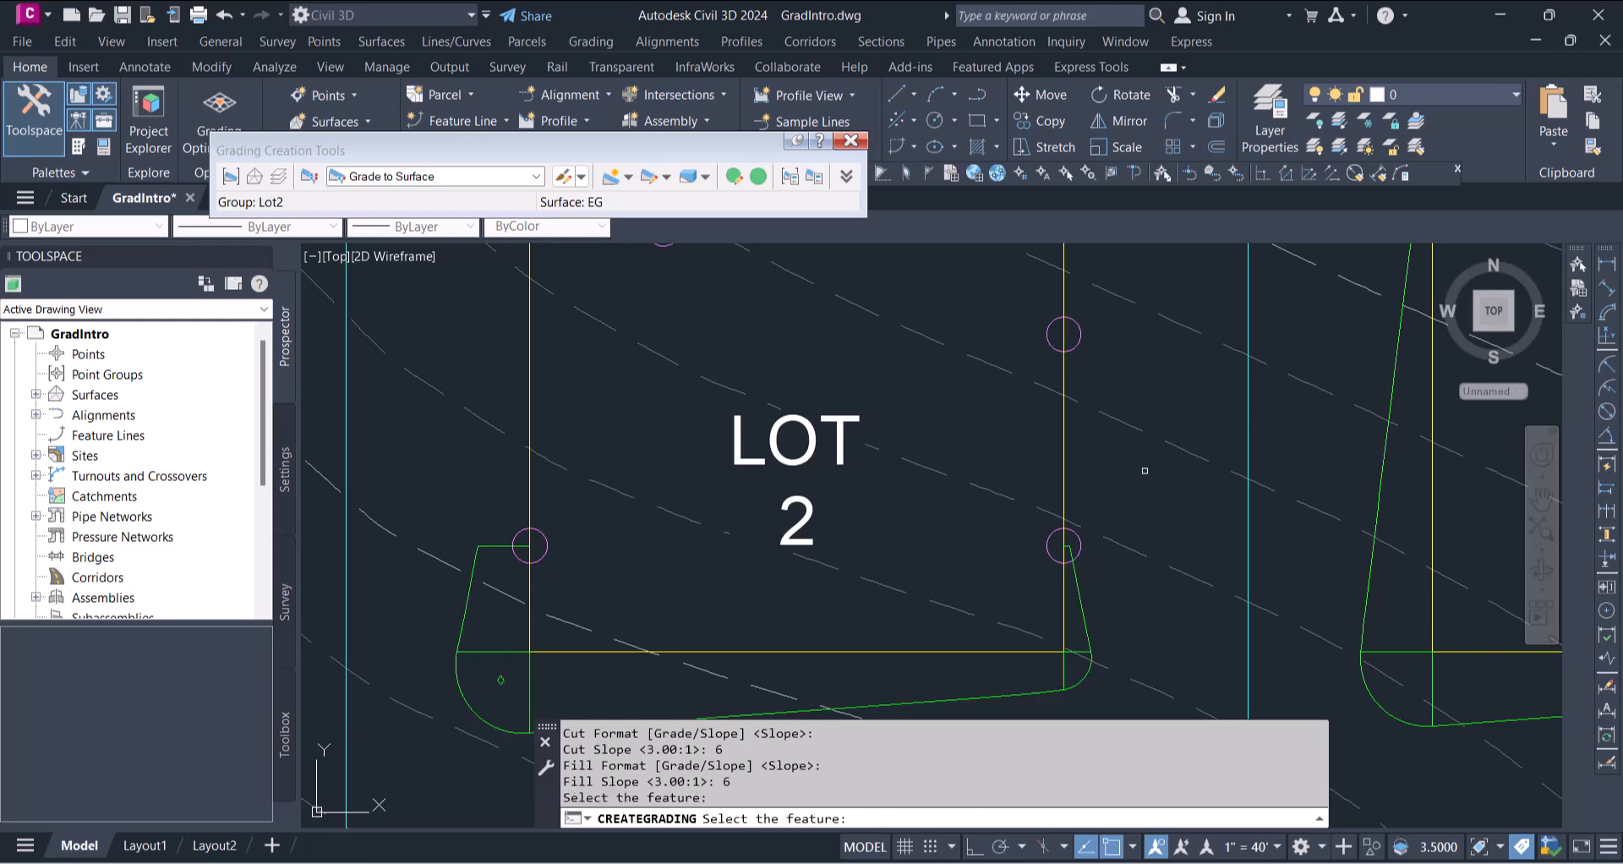
pyautogui.press('Escape')
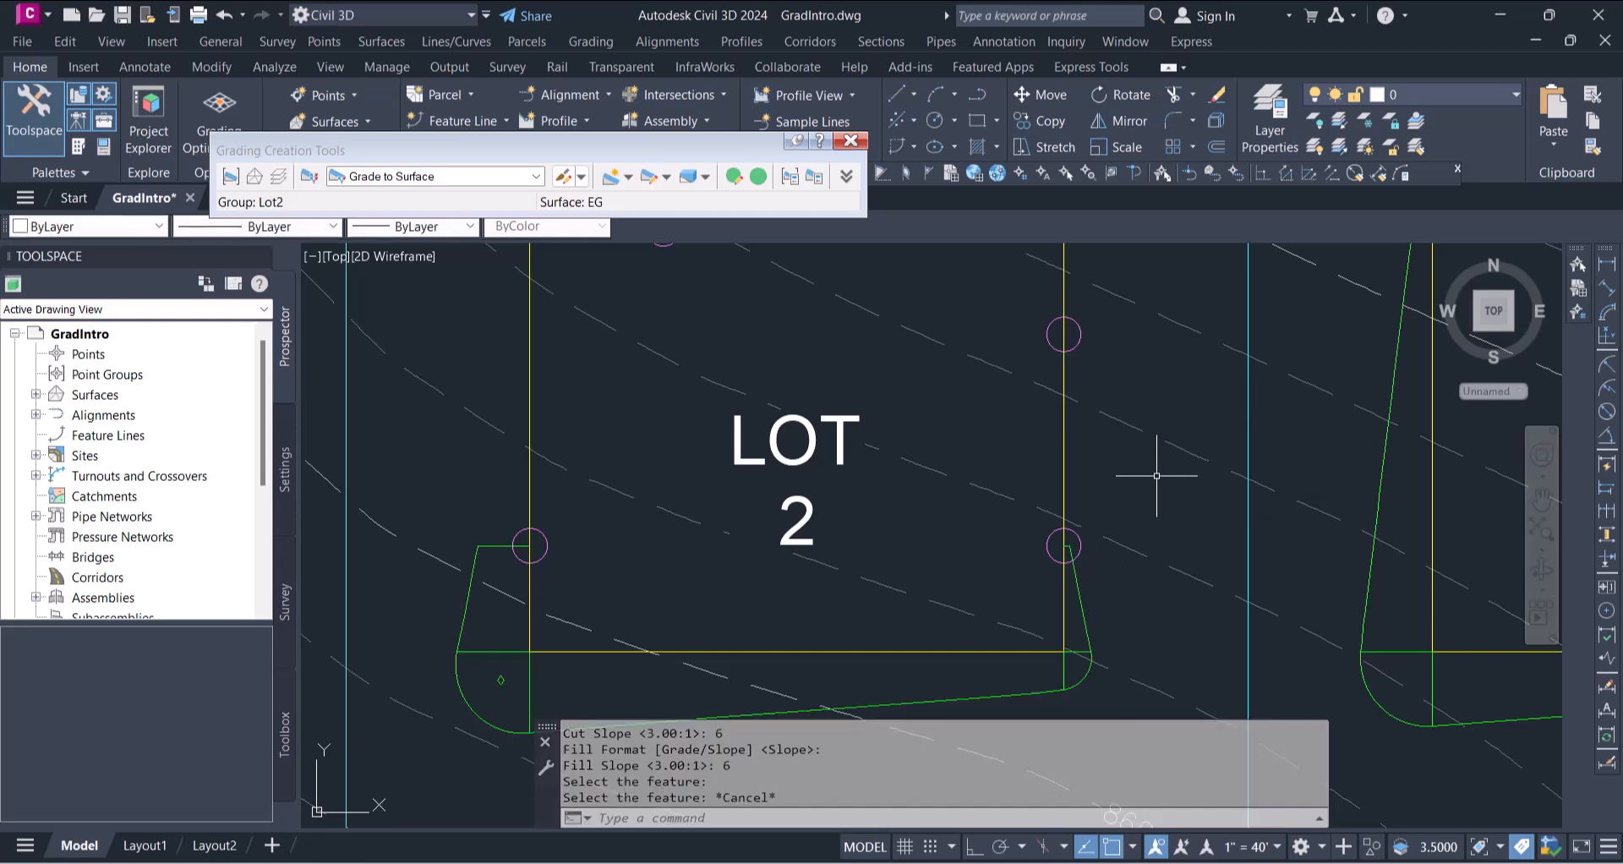
# - Raise the Lot 2 feature line by an elevation difference of 2.00 feet
pyautogui.scroll(-5, 1099, 478)
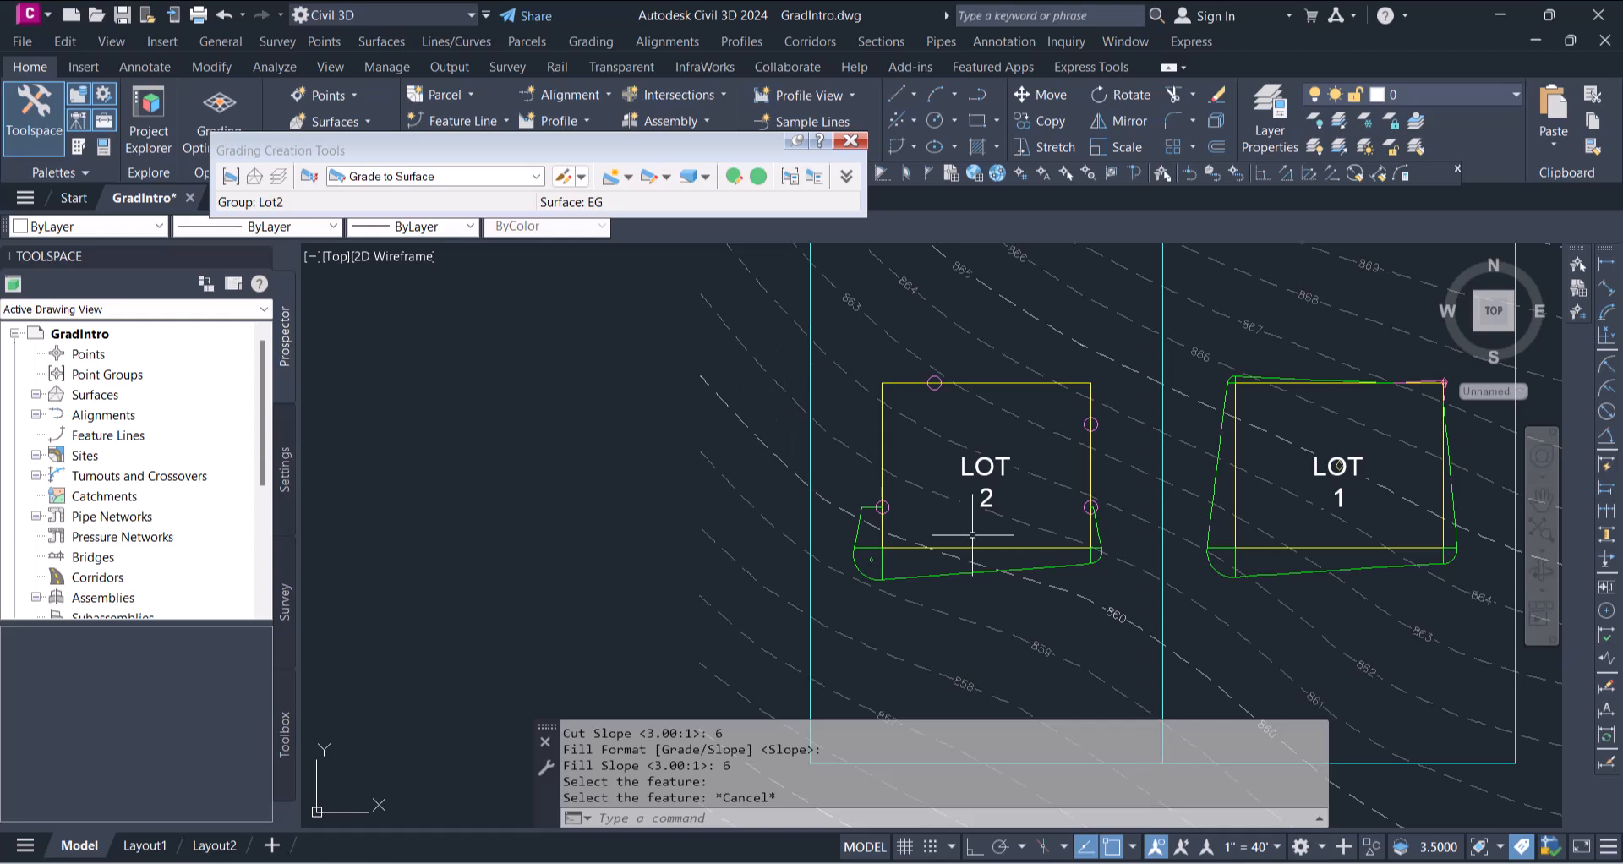
pyautogui.click(1093, 467)
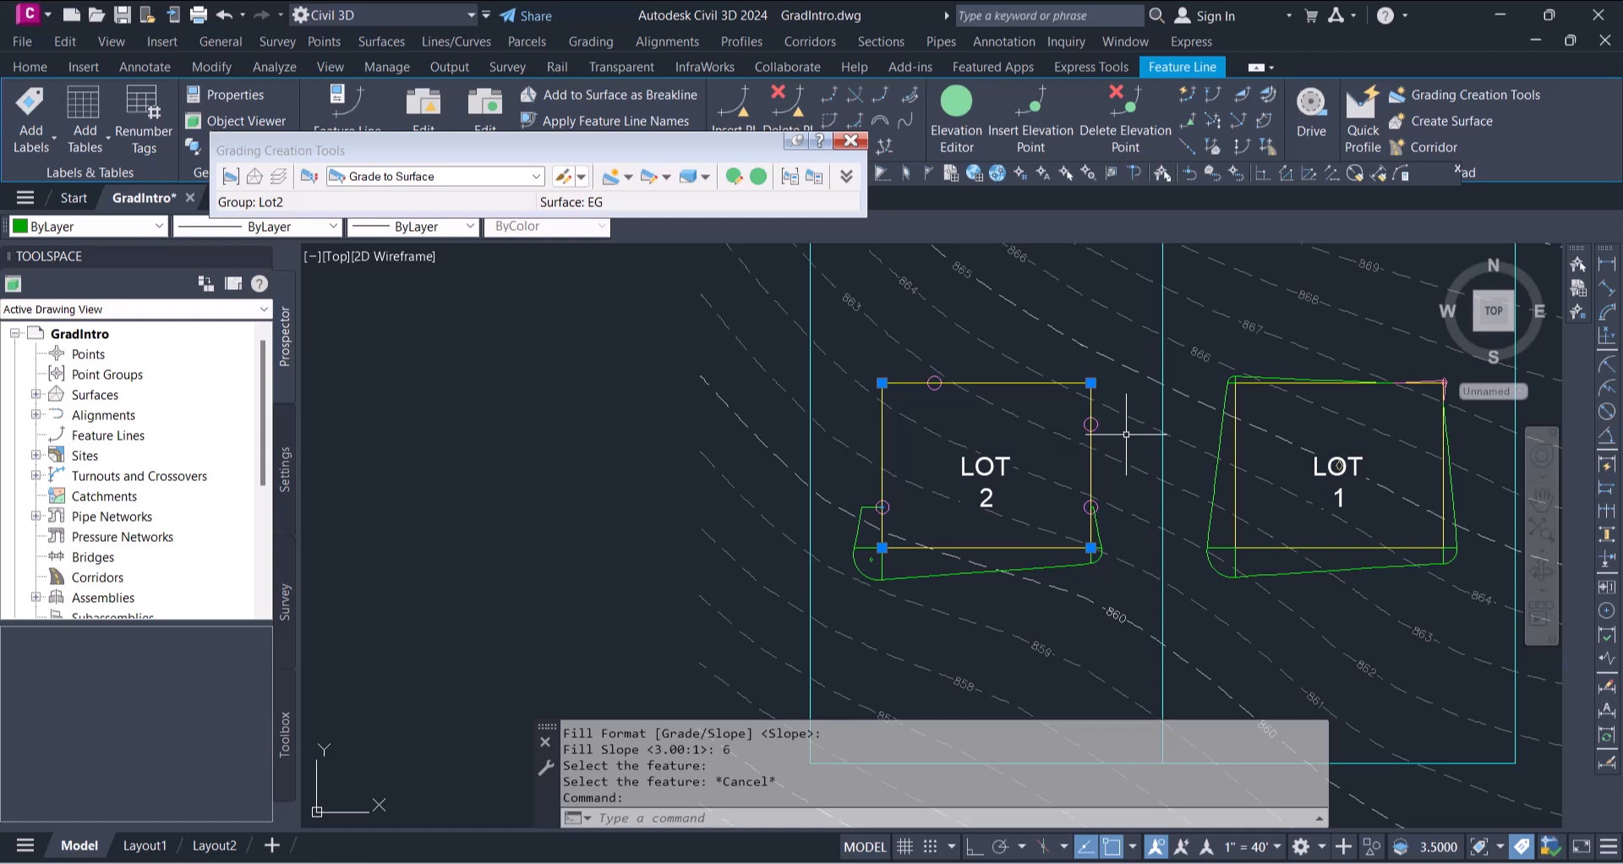
pyautogui.click(1241, 146)
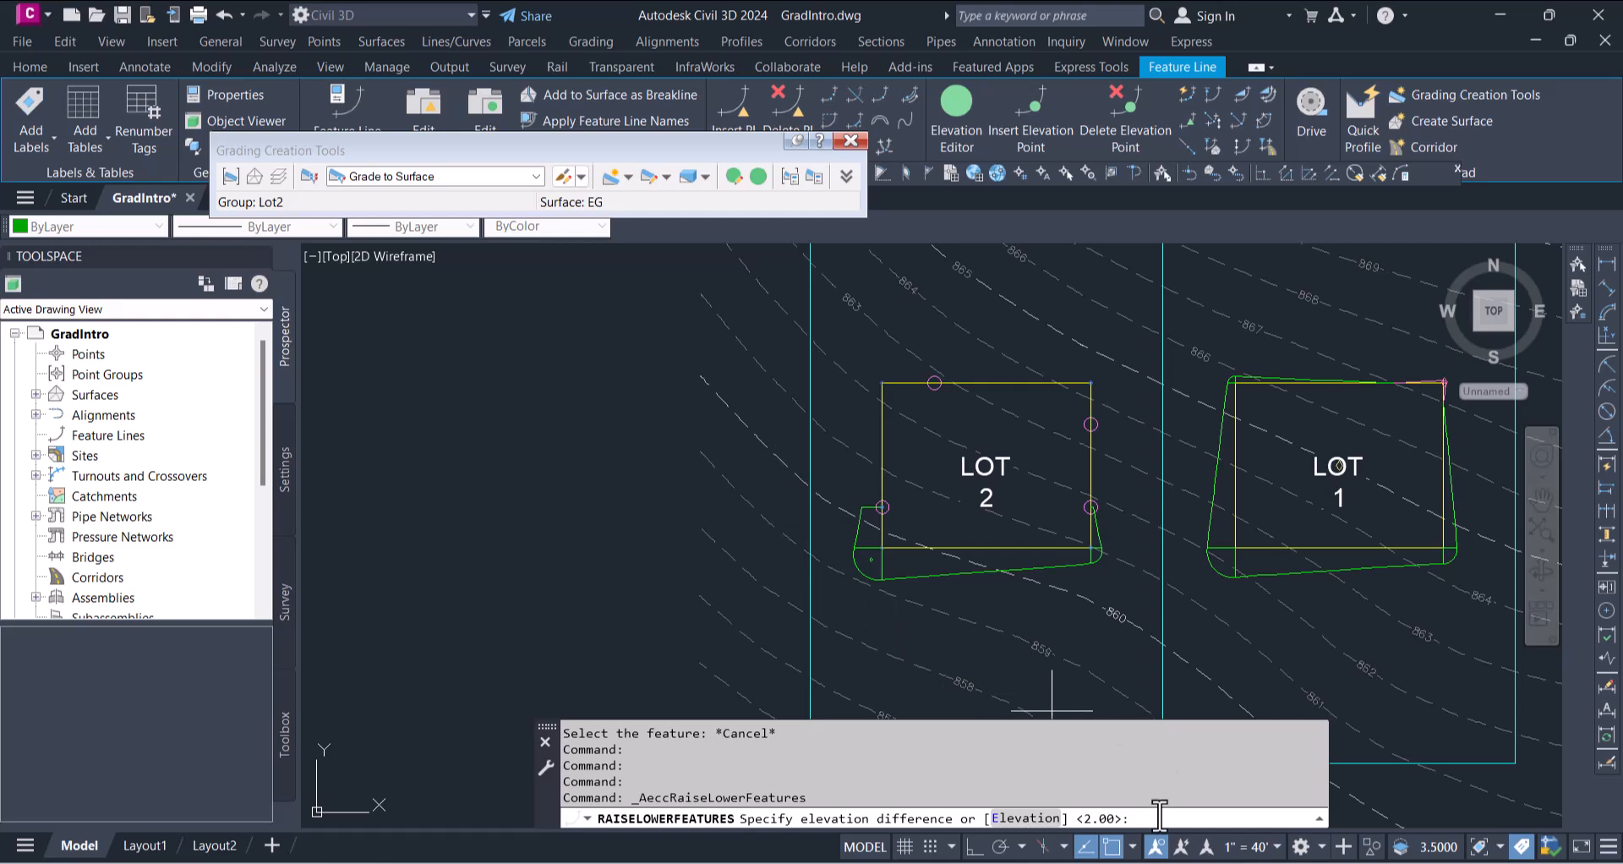
pyautogui.press('Return')
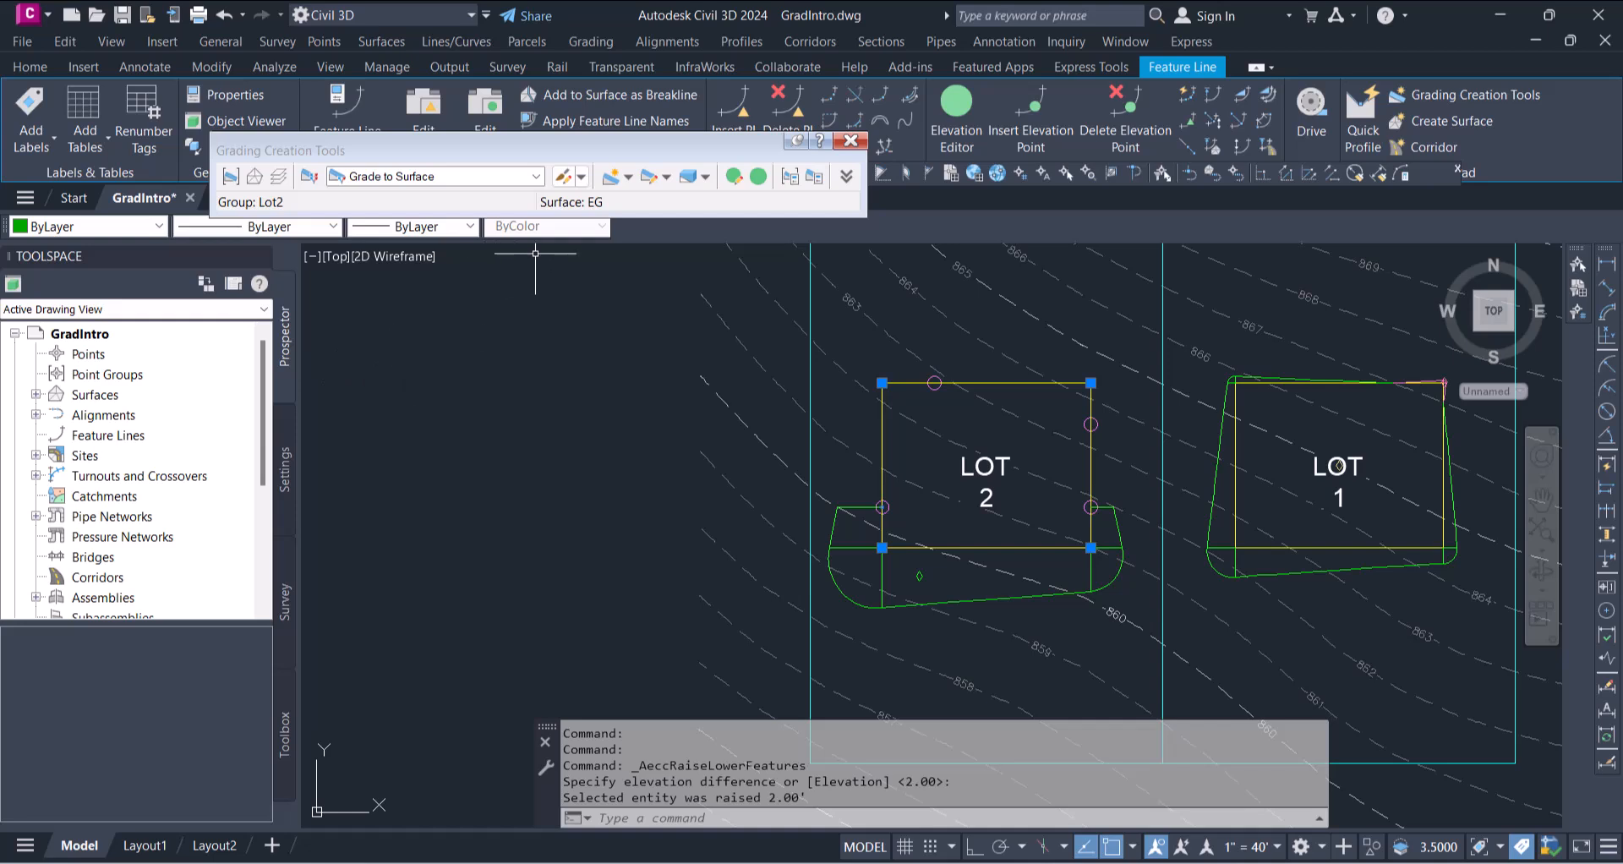
# - Start an outward grading from the Lot 2 feature line at the center of the upper target circle on its east edge
pyautogui.click(629, 177)
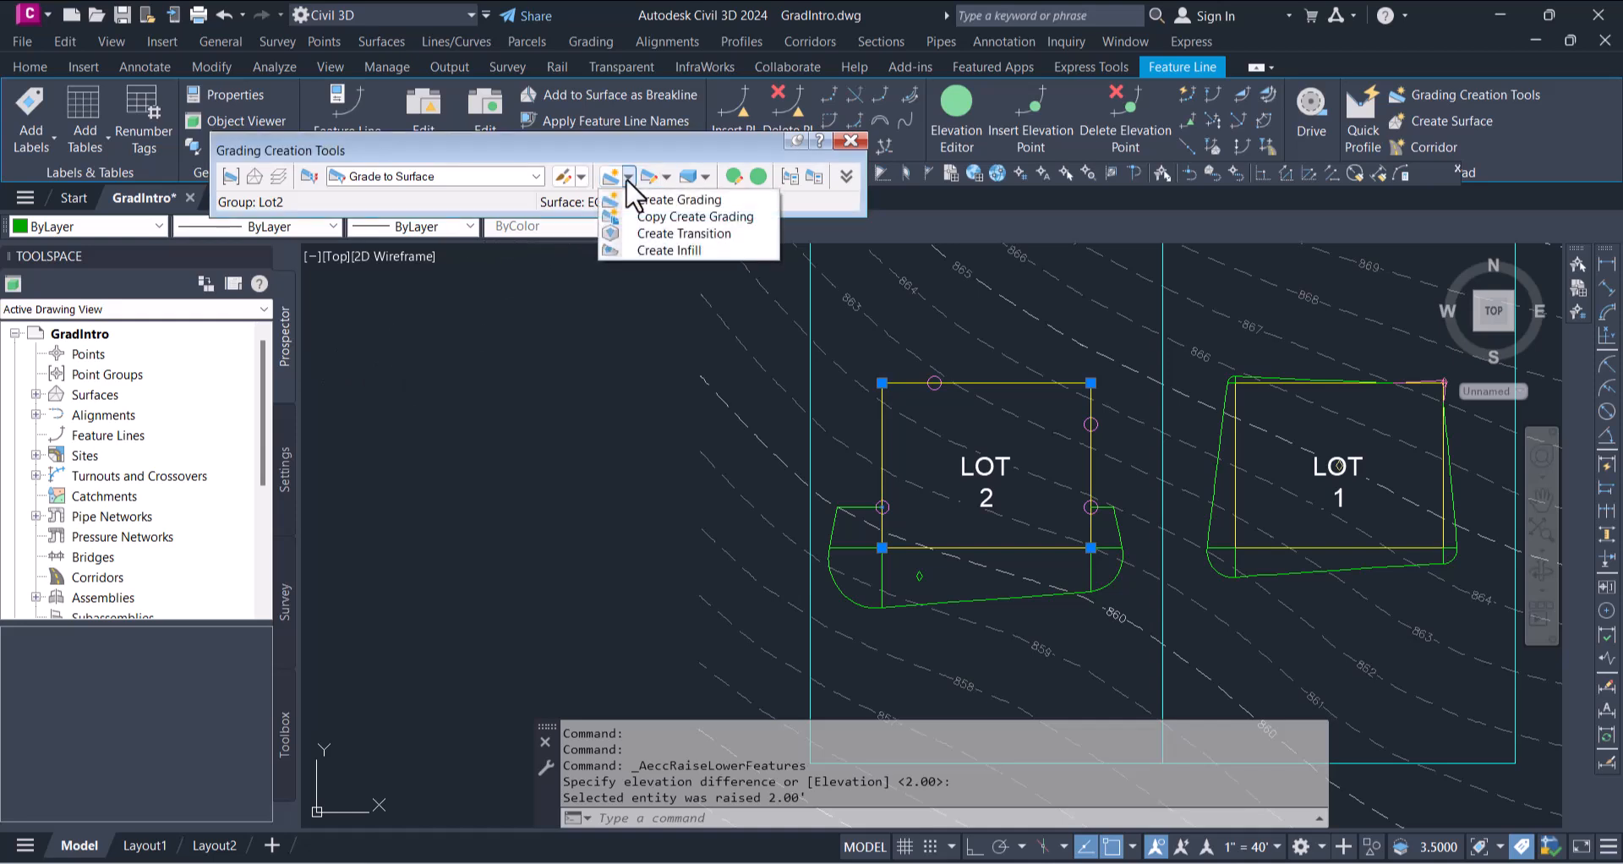
pyautogui.click(681, 199)
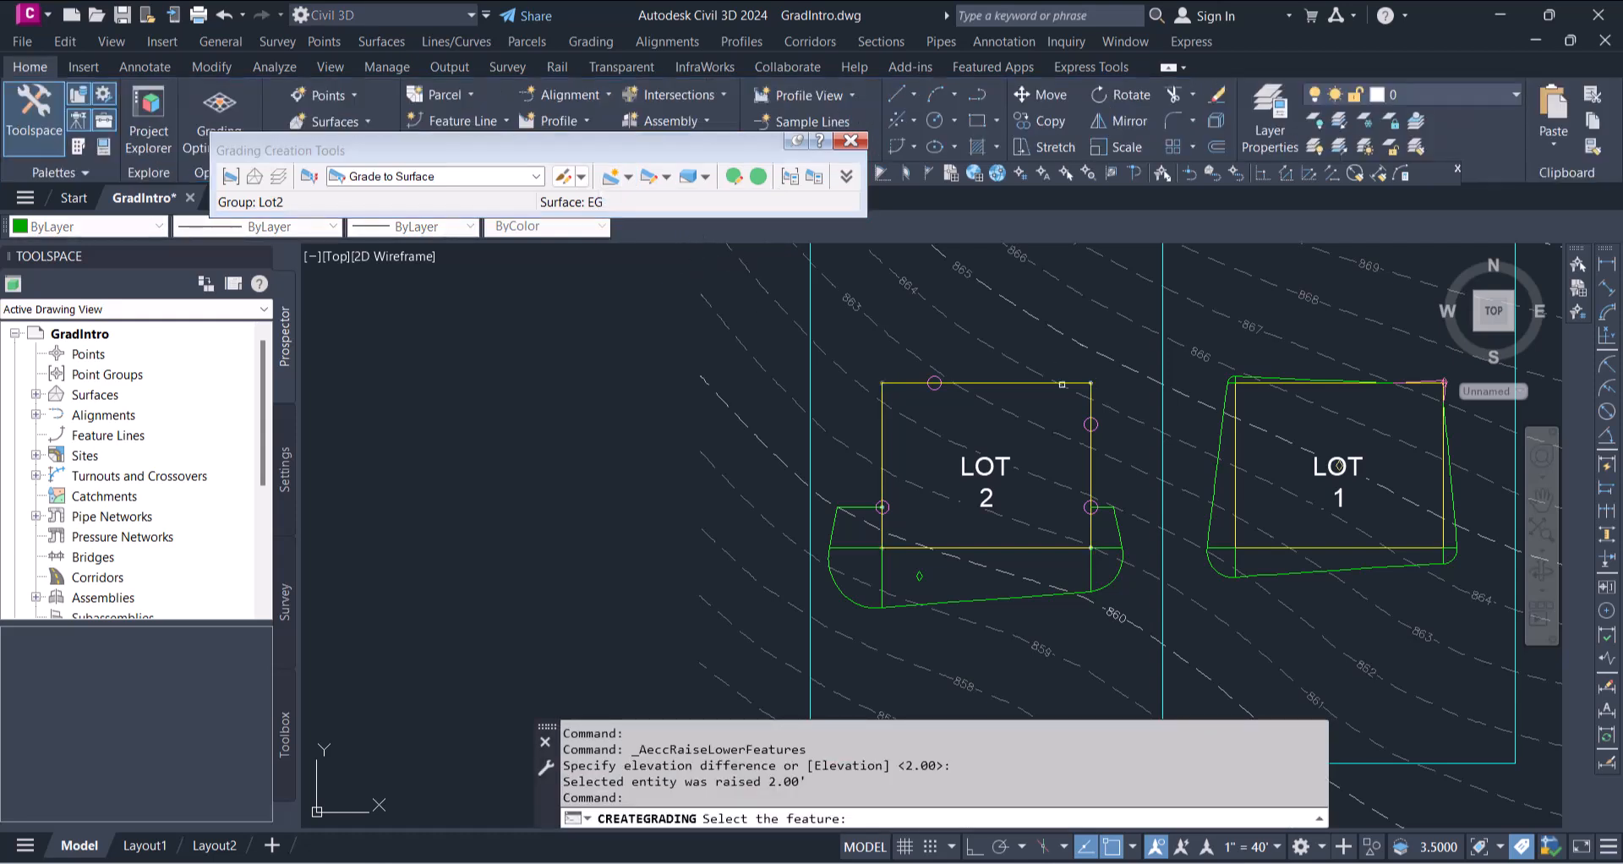
pyautogui.click(1032, 379)
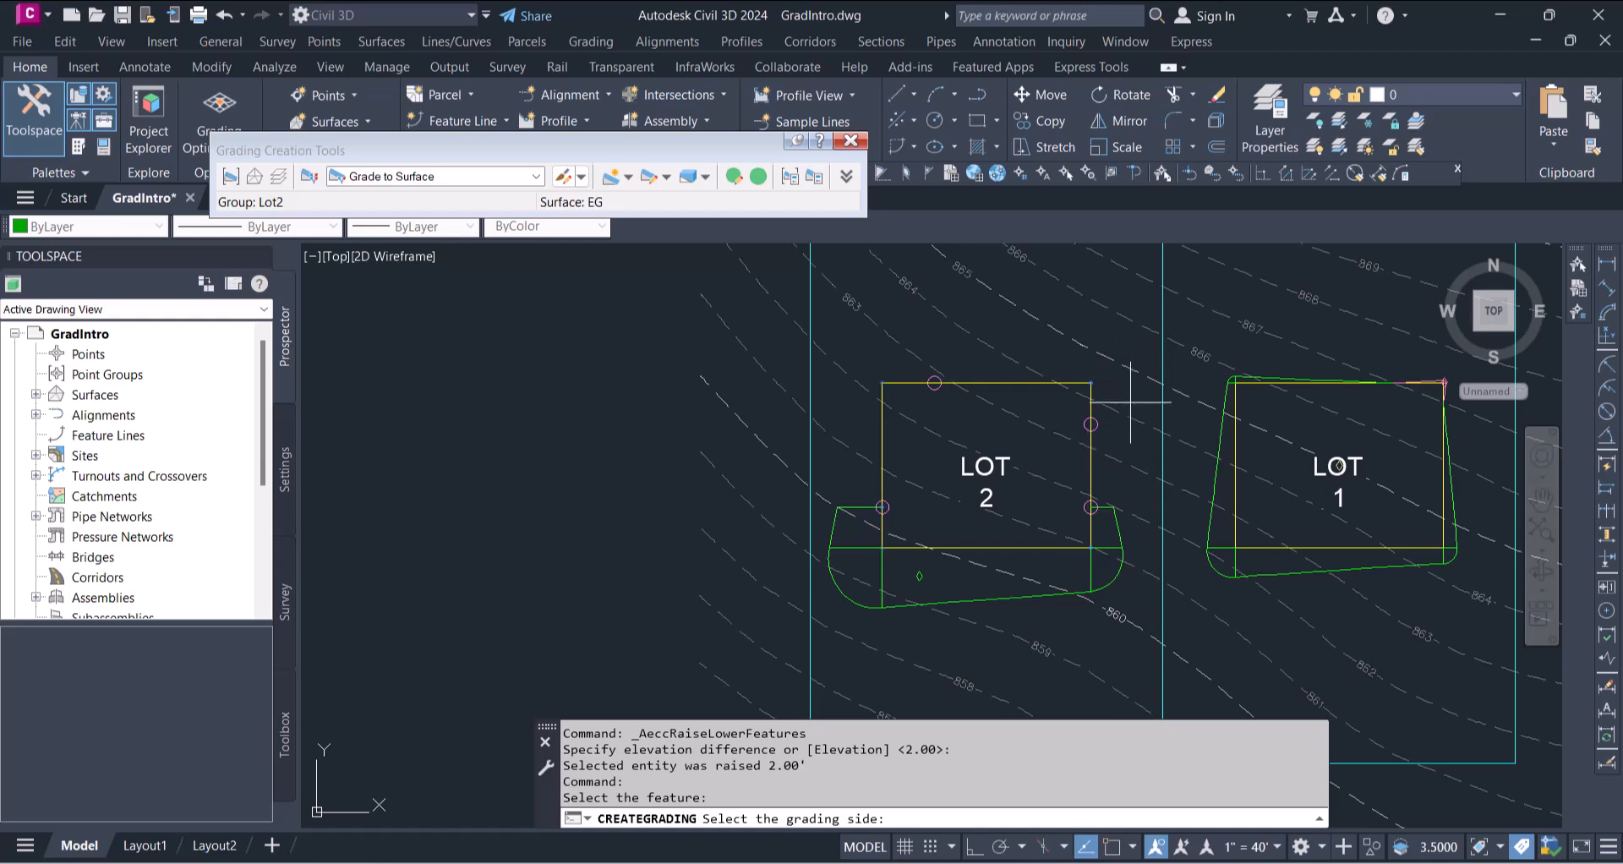
pyautogui.click(1154, 330)
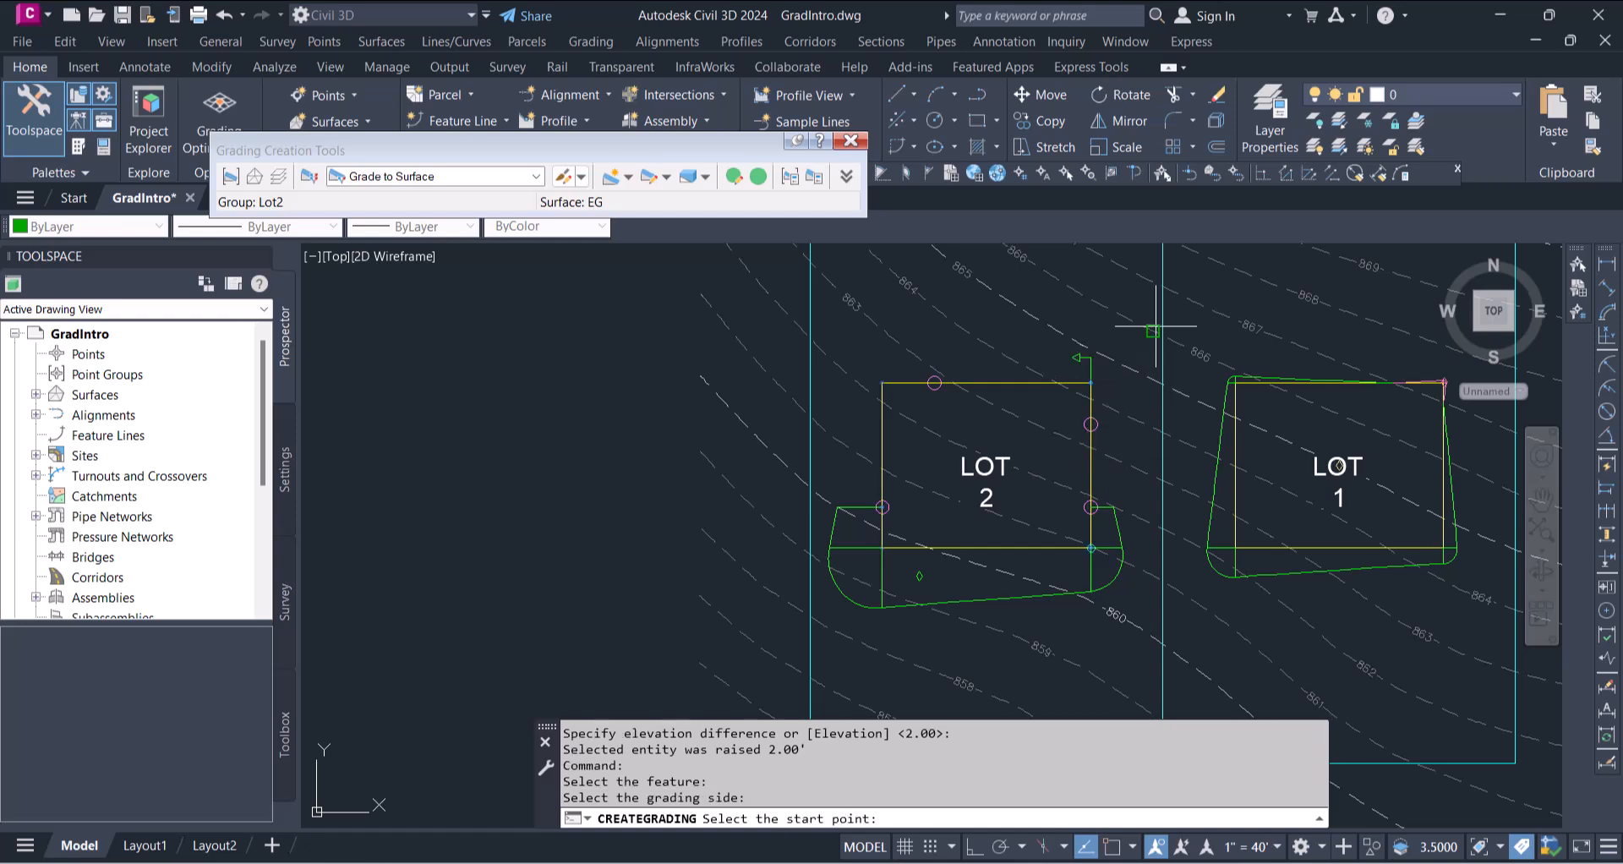
pyautogui.keyDown('shift'); pyautogui.rightClick(1109, 412); pyautogui.keyUp('shift')
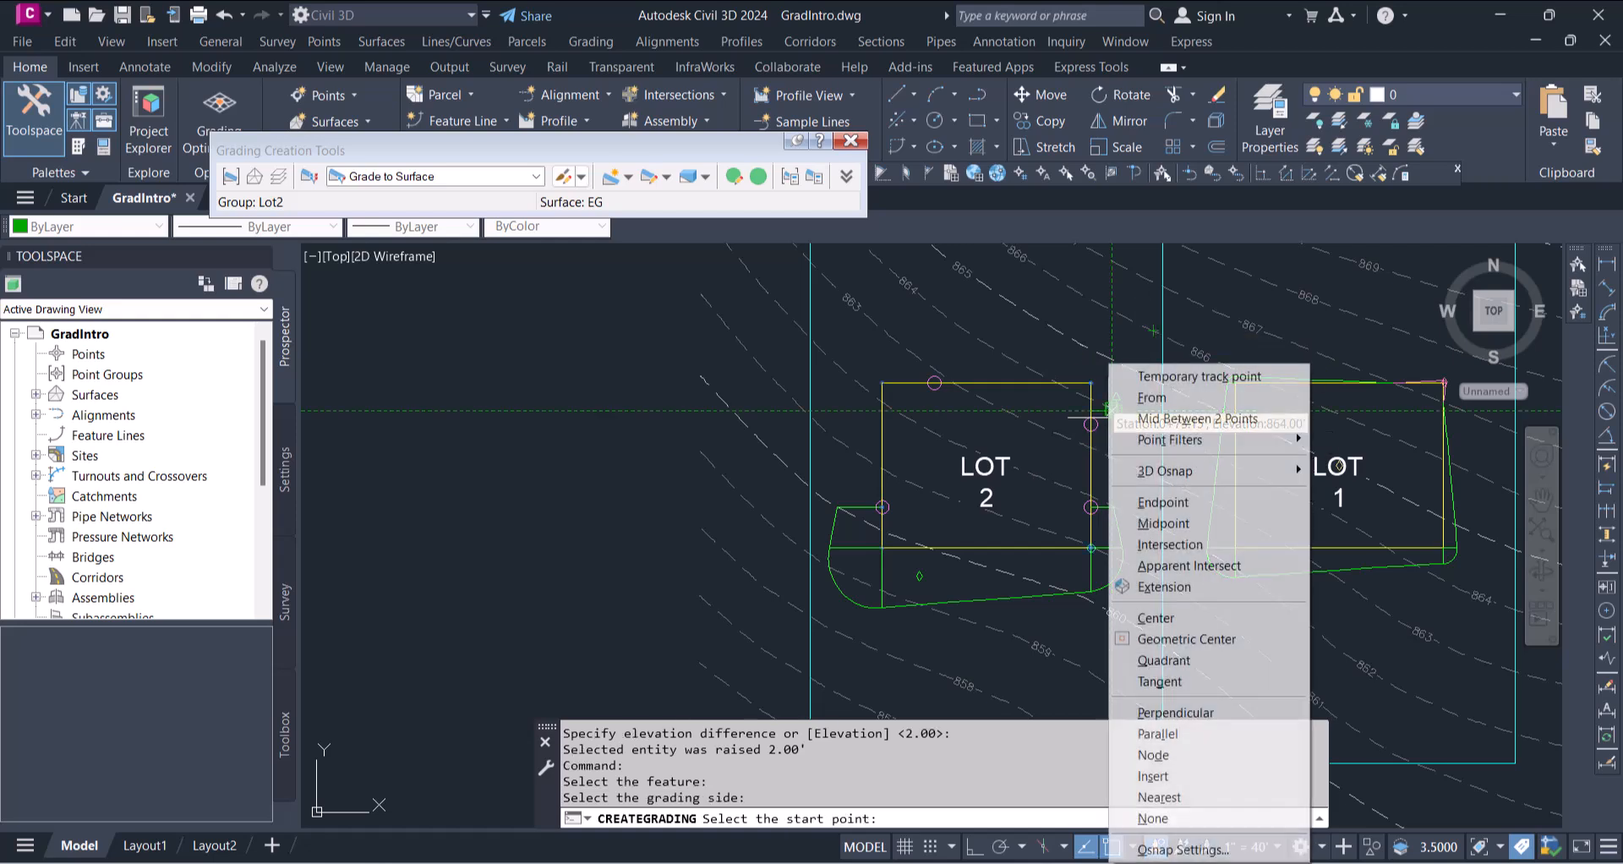
pyautogui.click(1167, 618)
pyautogui.scroll(2, 1091, 431)
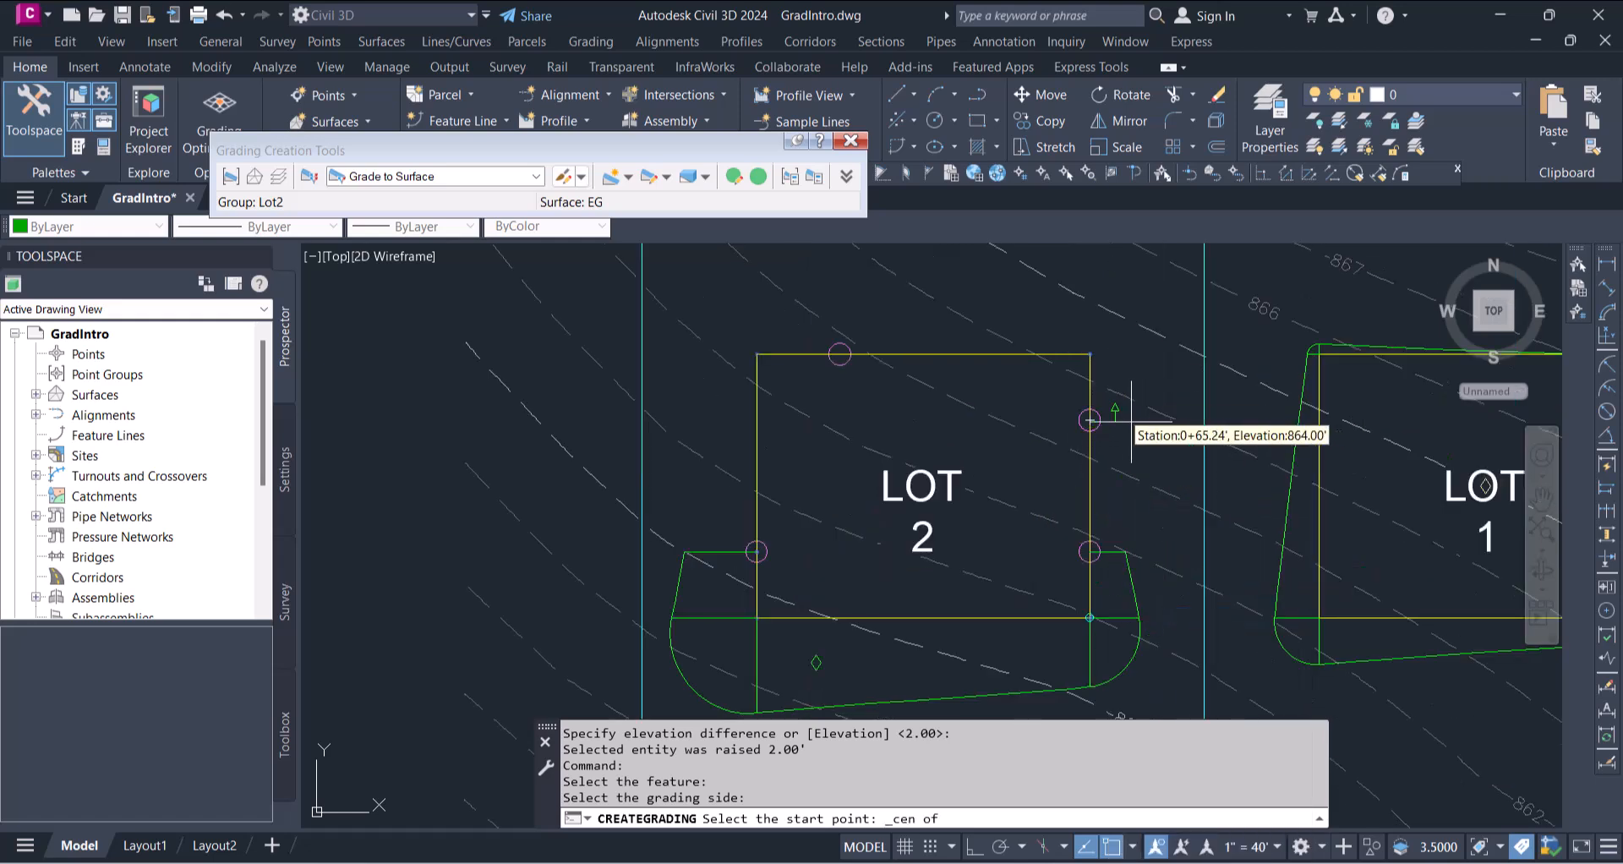
pyautogui.click(1107, 420)
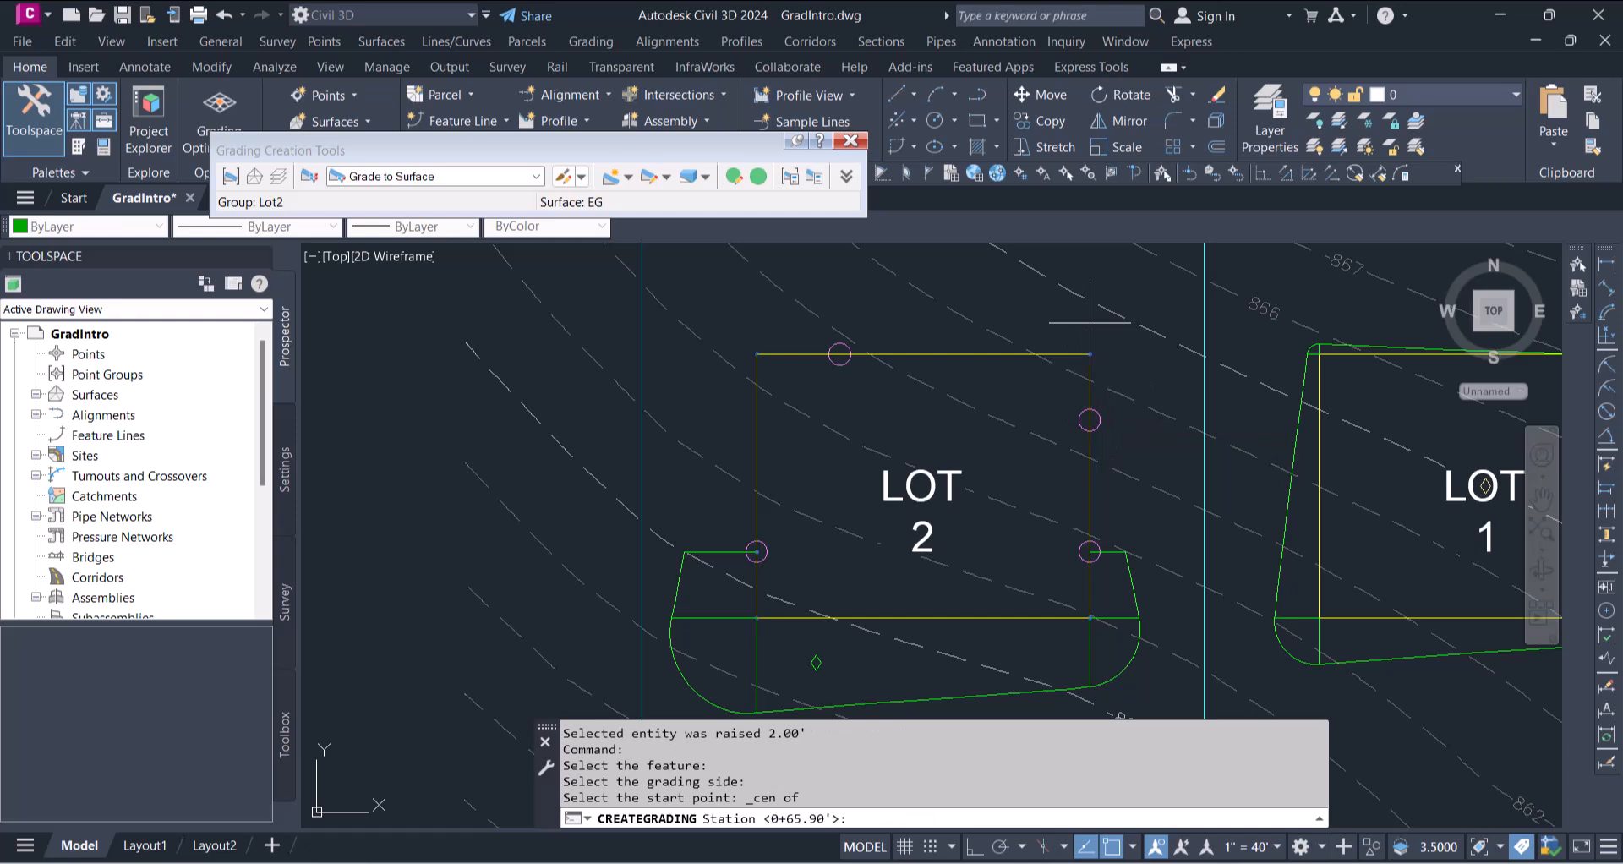
pyautogui.press('Return')
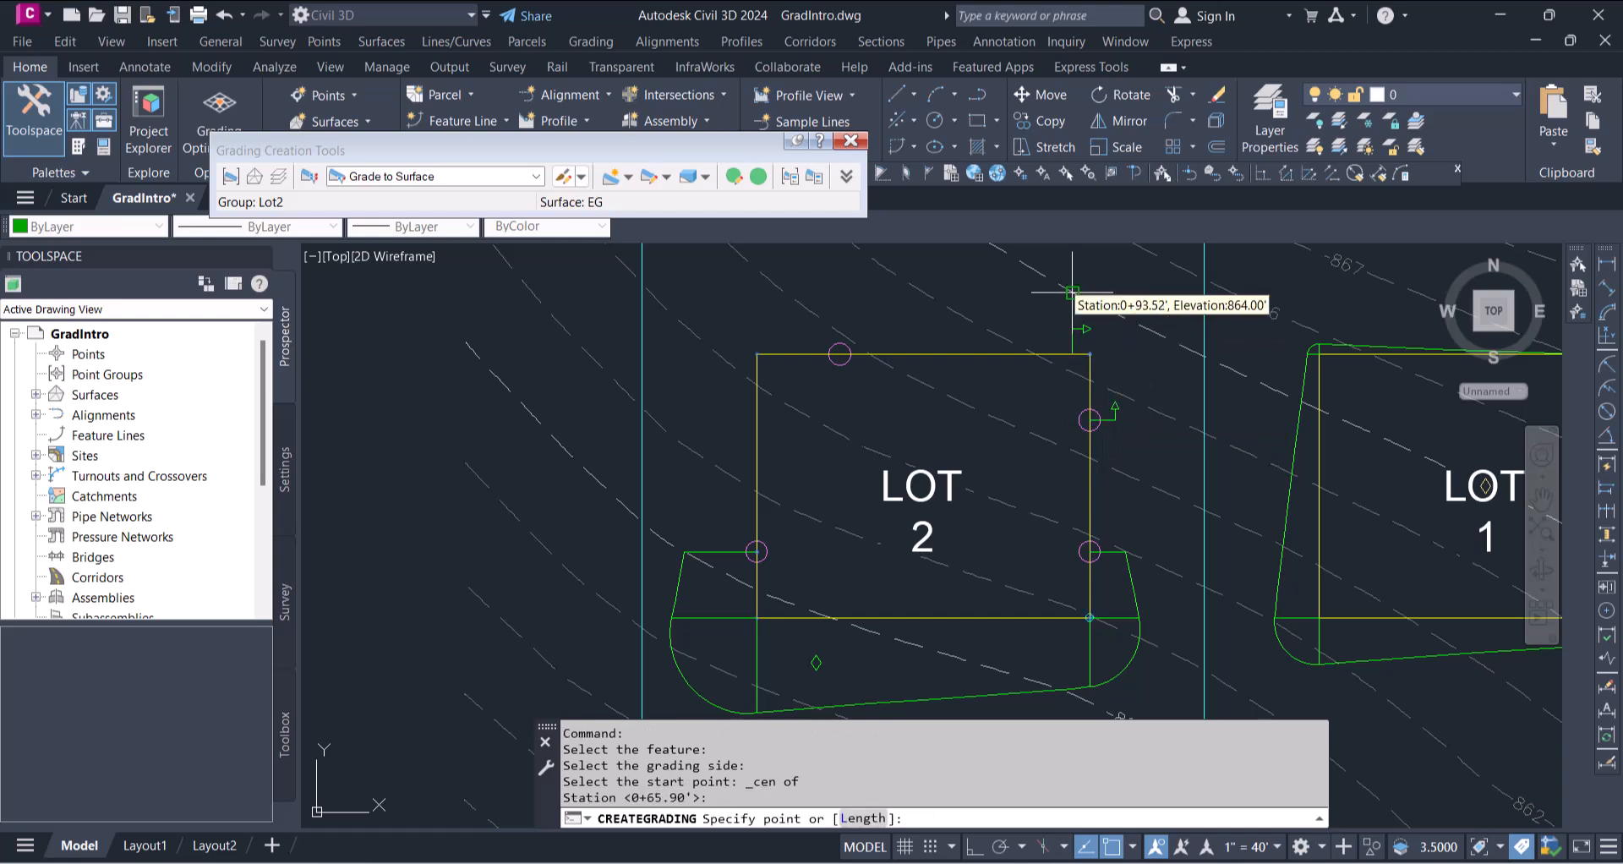
# - Set the grading's end station at the center of the target circle on Lot 2's north edge
pyautogui.keyDown('shift'); pyautogui.rightClick(845, 323); pyautogui.keyUp('shift')
pyautogui.click(913, 581)
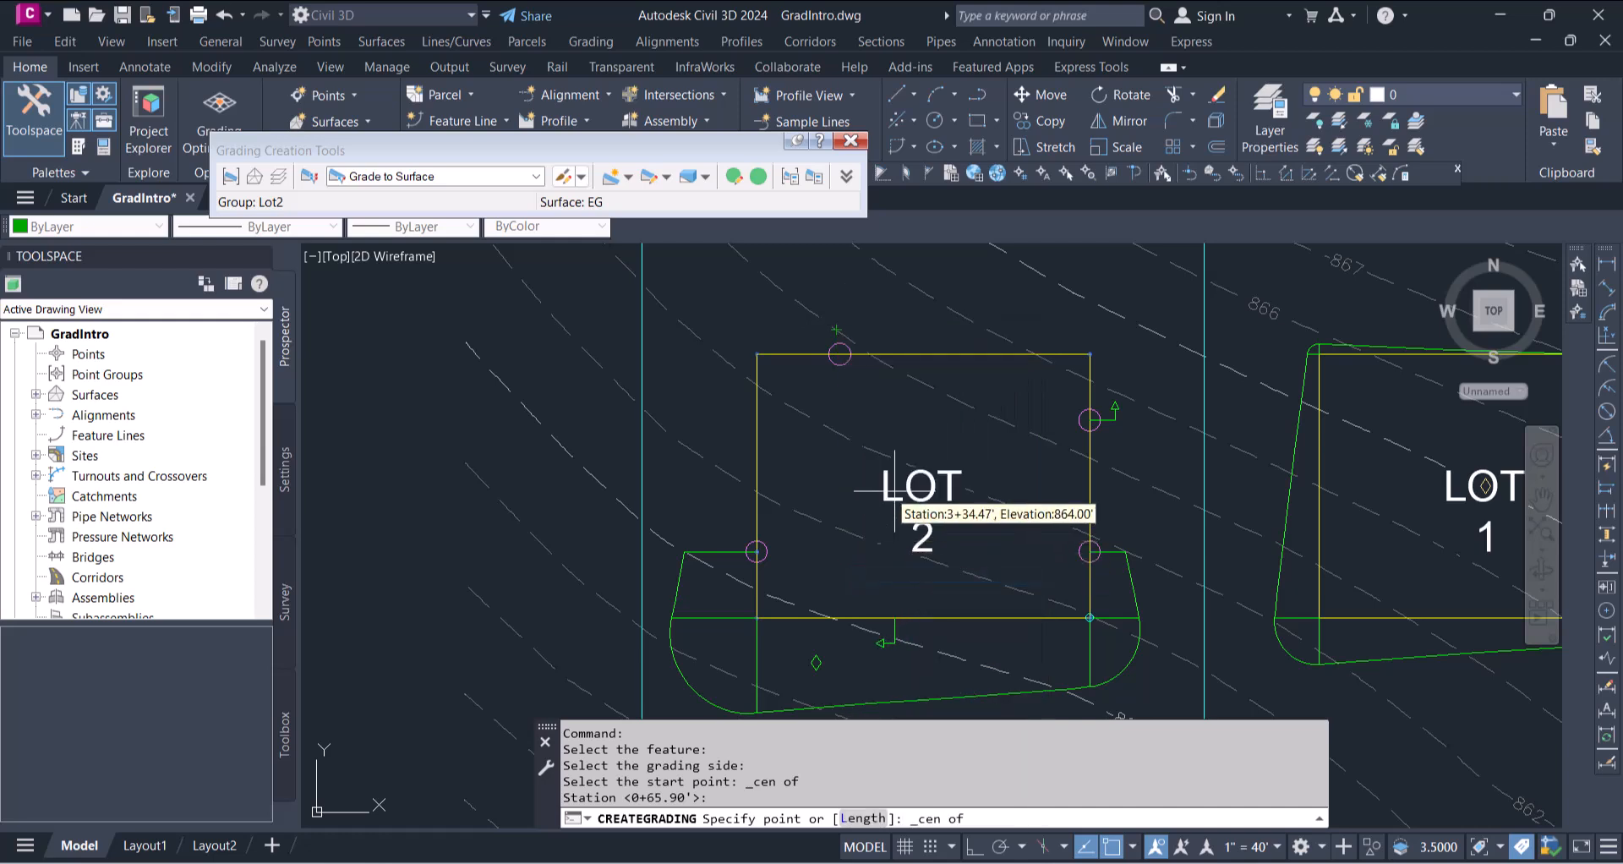
pyautogui.click(824, 353)
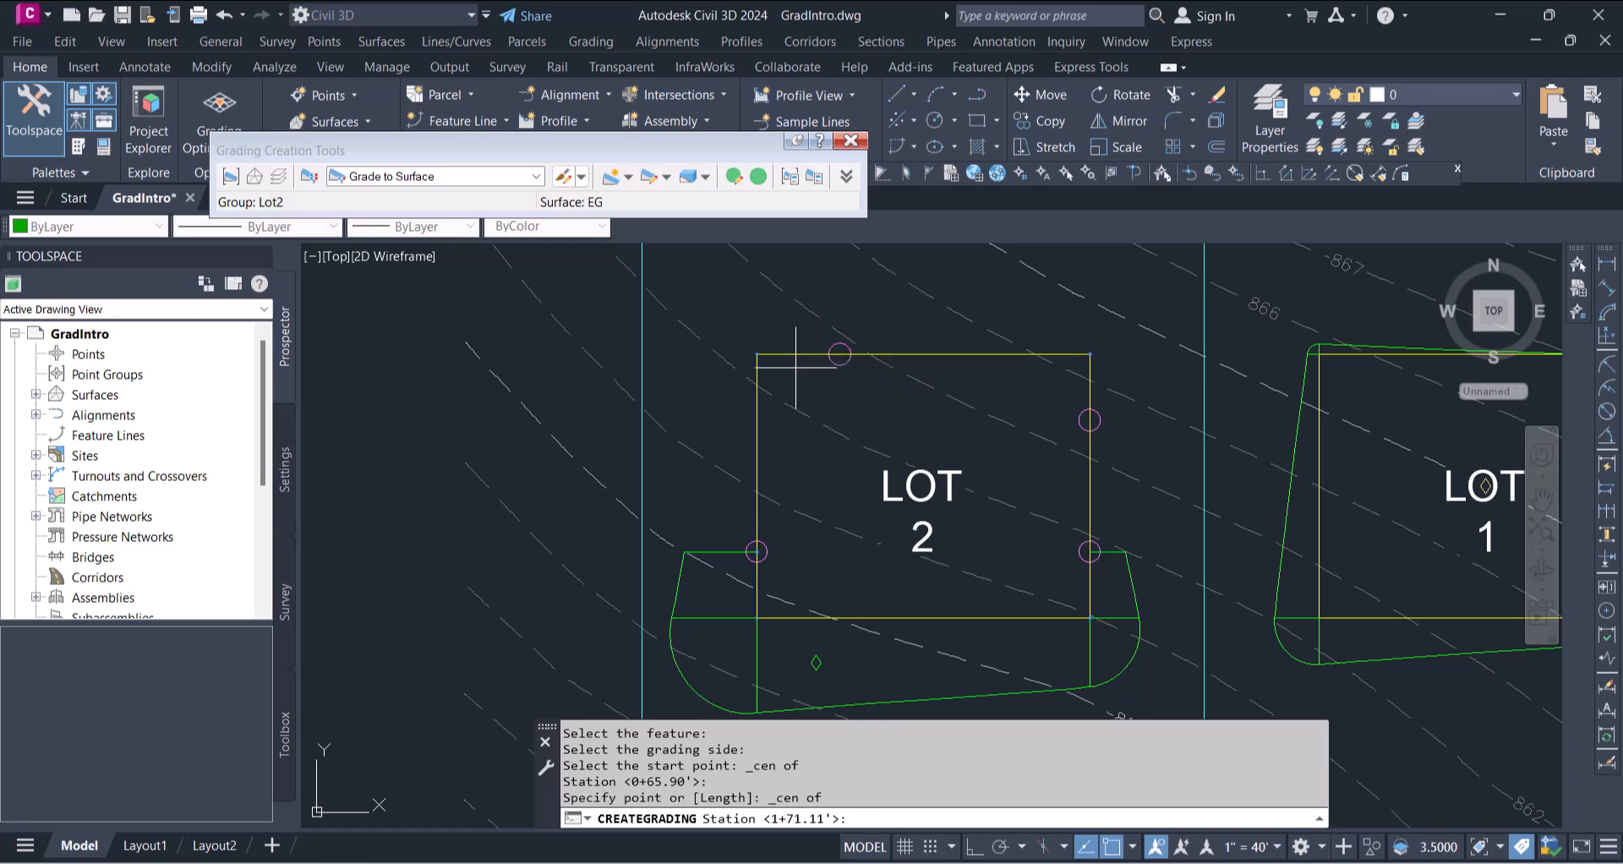
pyautogui.press('Return')
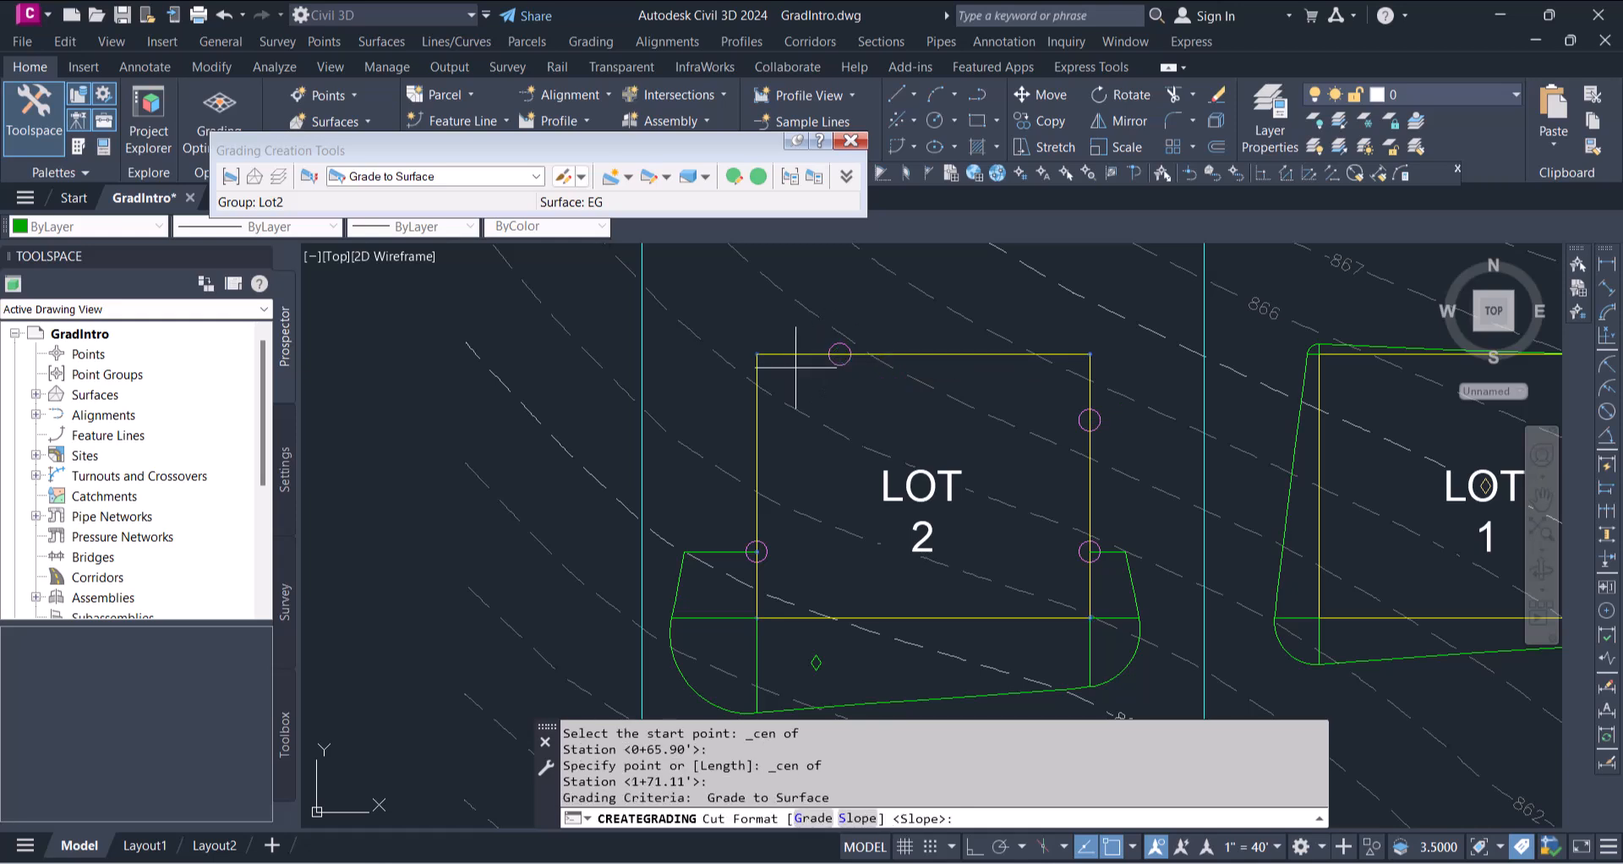
# - Complete the Lot 2 northeast corner grading in slope format with a 3:1 cut slope and a 3:1 fill slope
pyautogui.press('Return')
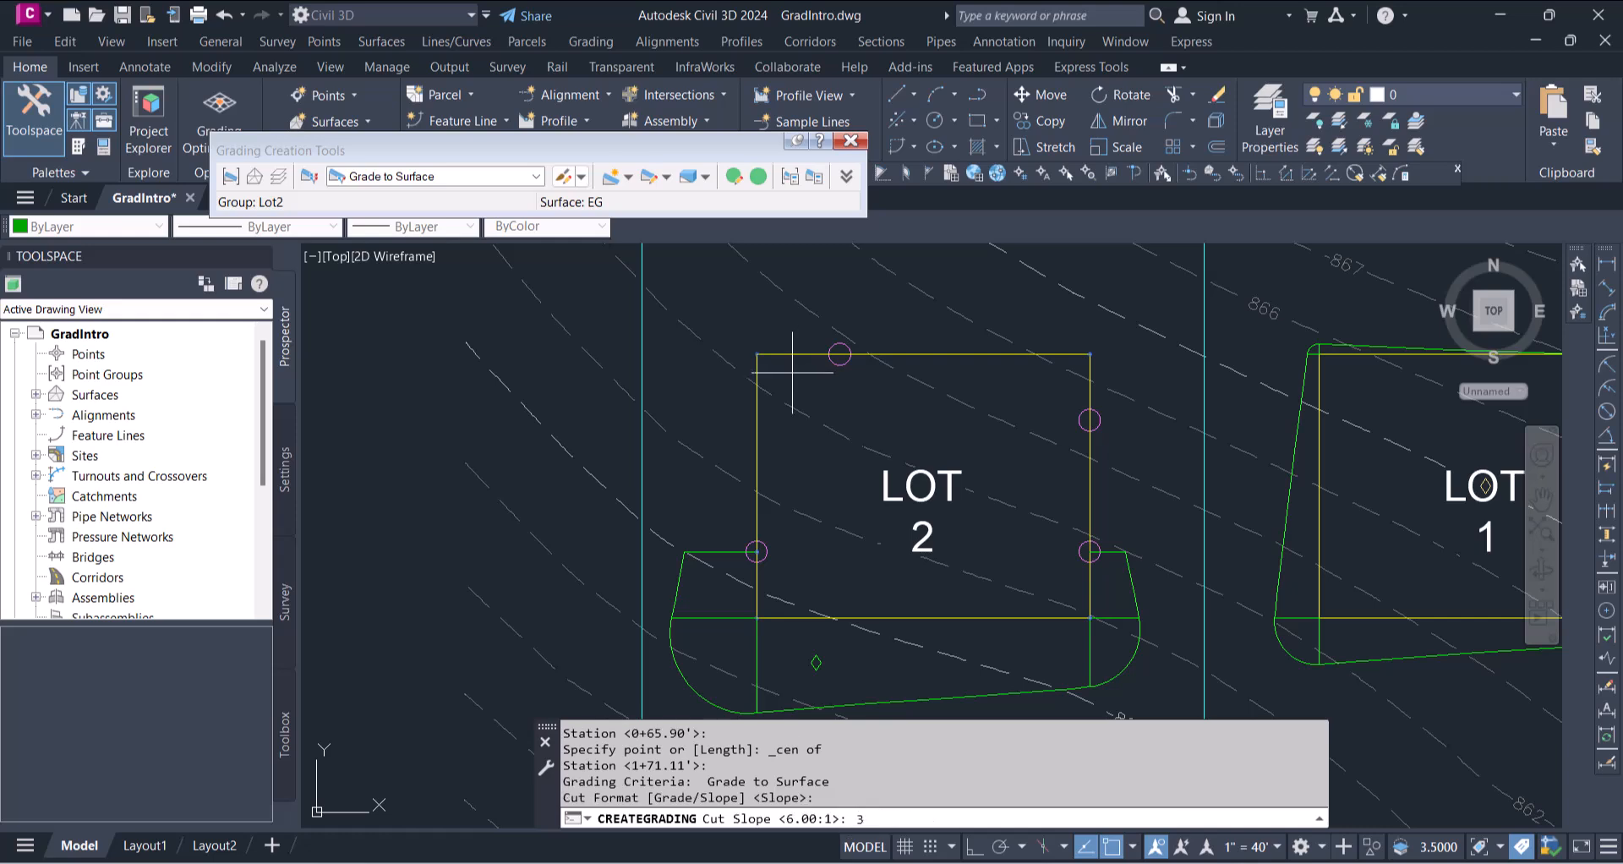
pyautogui.press('Return')
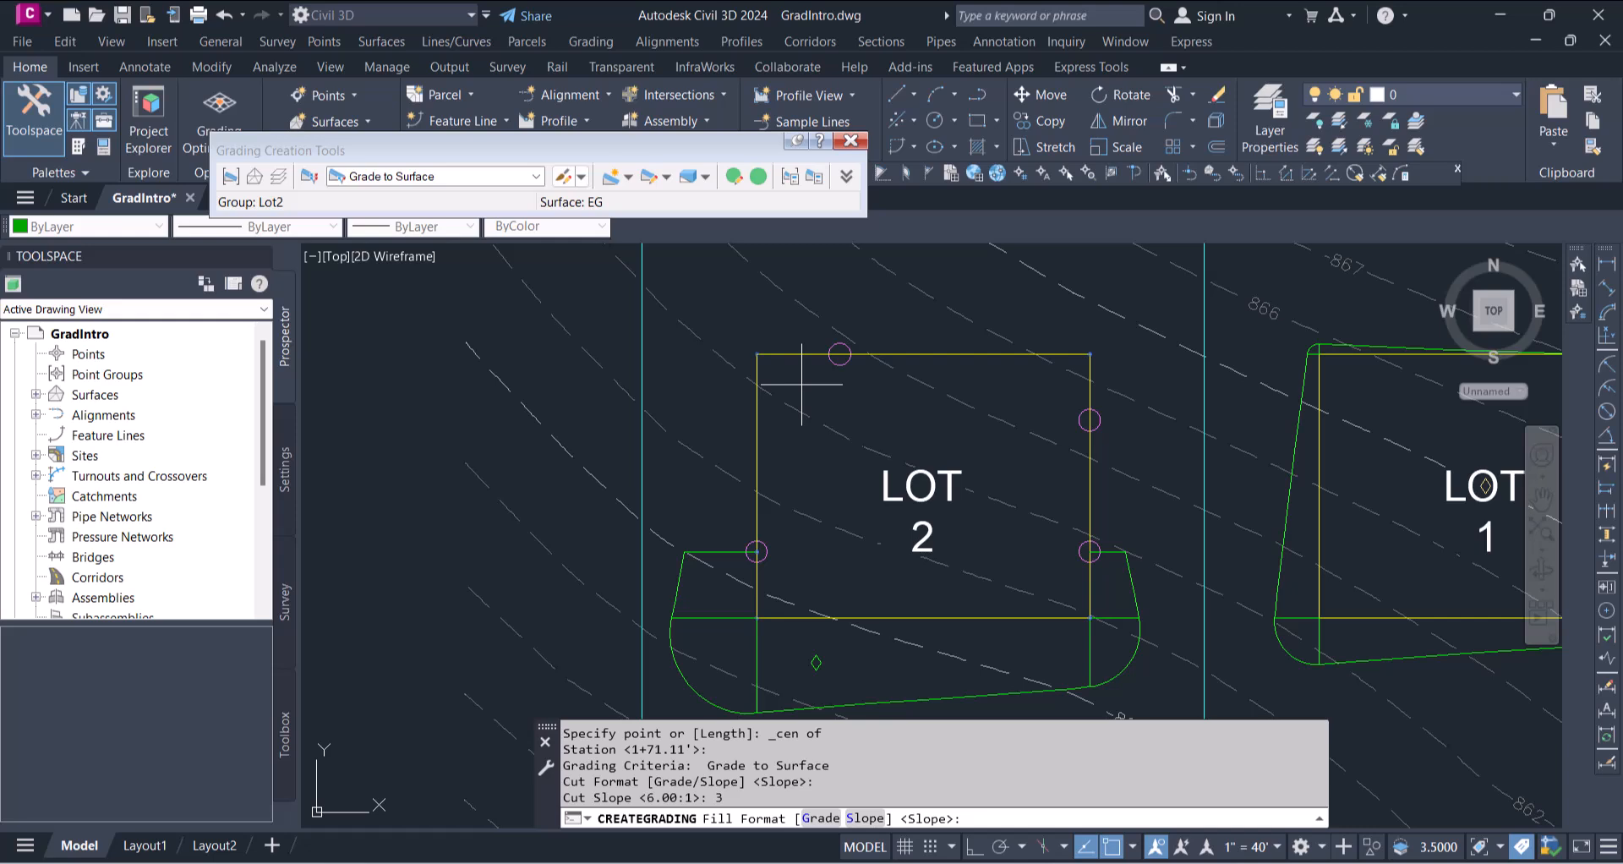
pyautogui.press('Return')
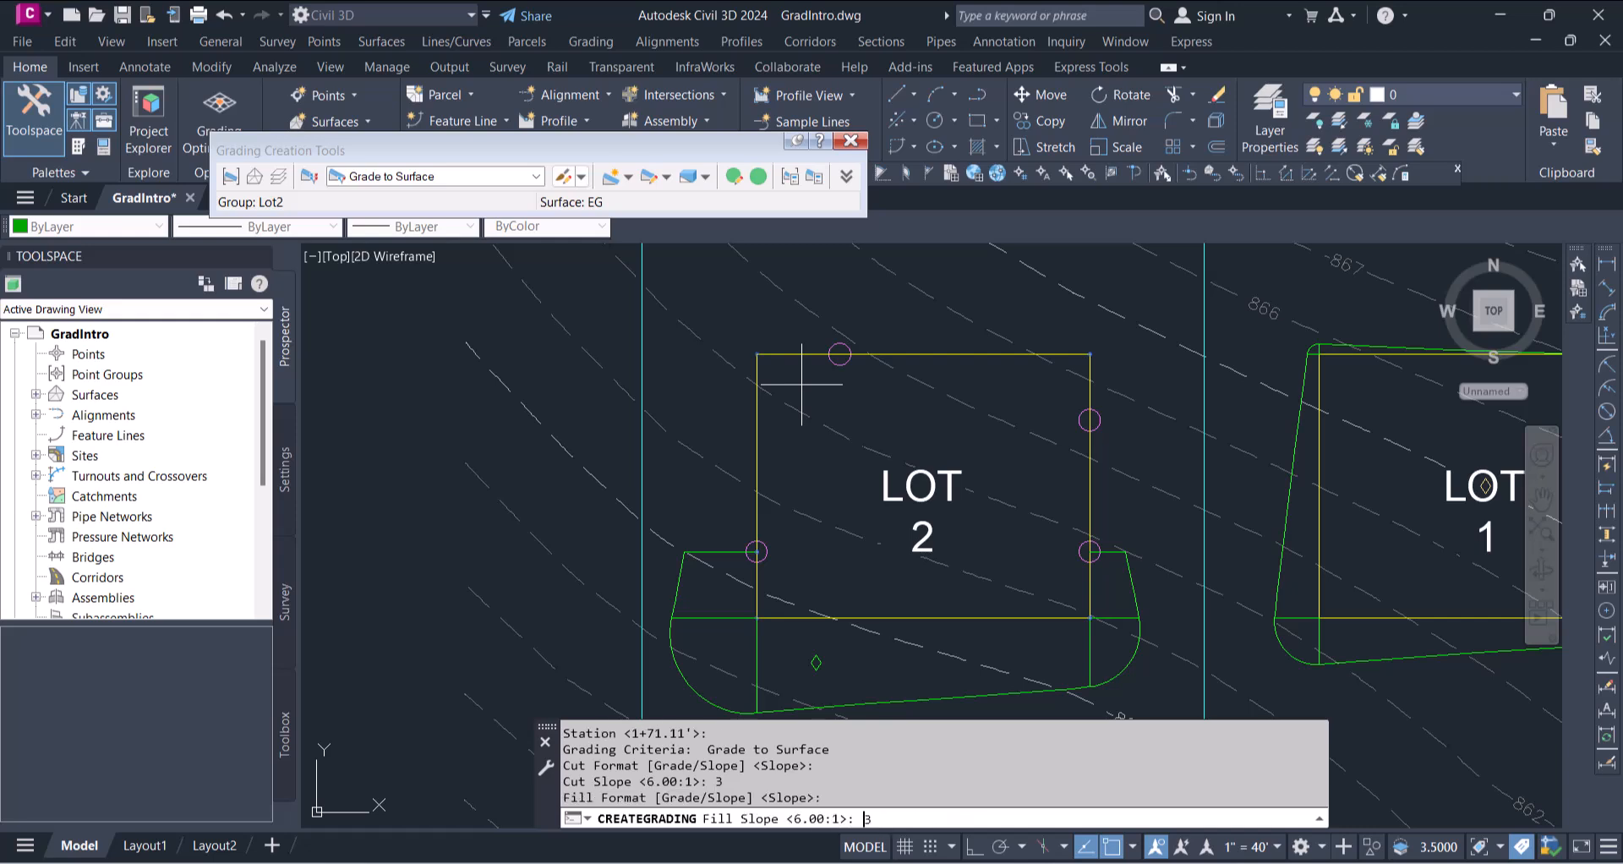
pyautogui.write('3')
pyautogui.press('Return')
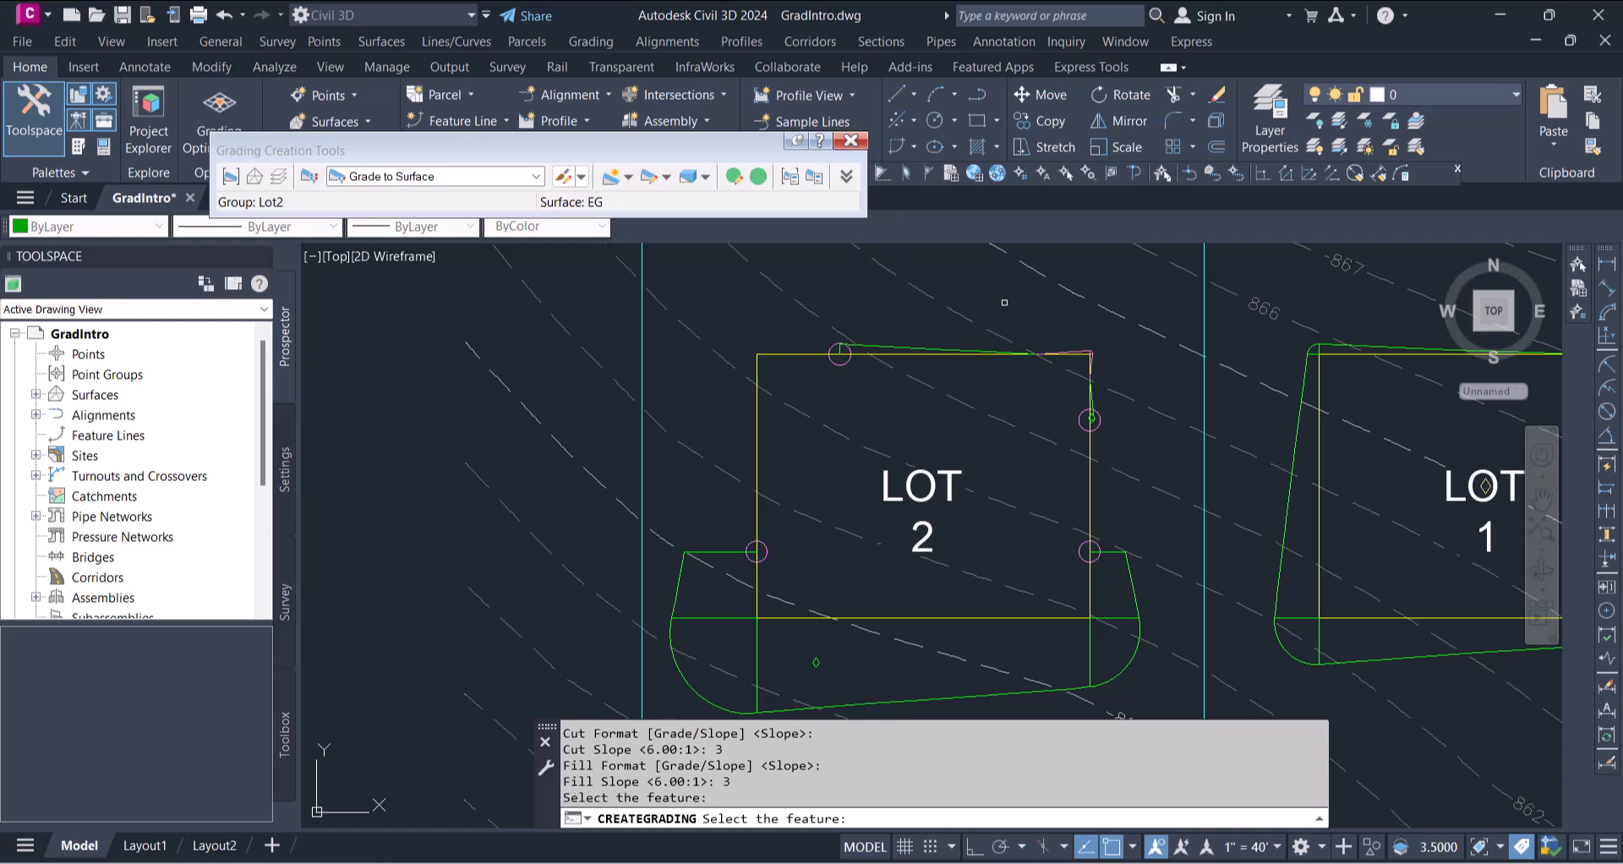
pyautogui.press('Escape')
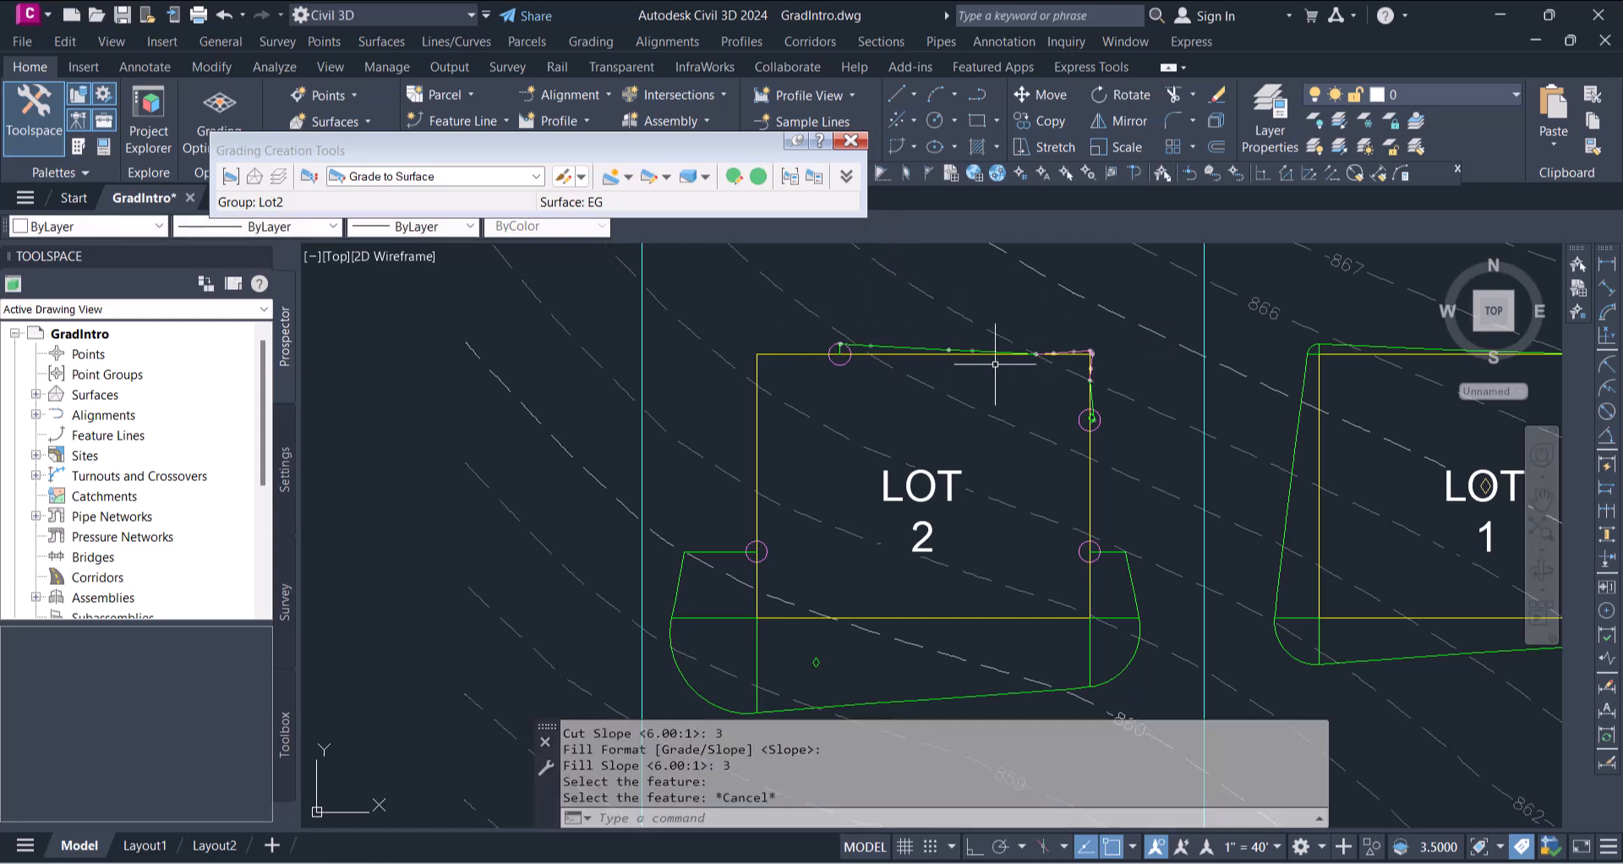
# - Create a grading transition on Lot 2's east side between the two target circles, joining the 3:1 and 6:1 gradings
pyautogui.scroll(2, 1099, 361)
pyautogui.scroll(3, 1049, 337)
pyautogui.scroll(-5, 1051, 331)
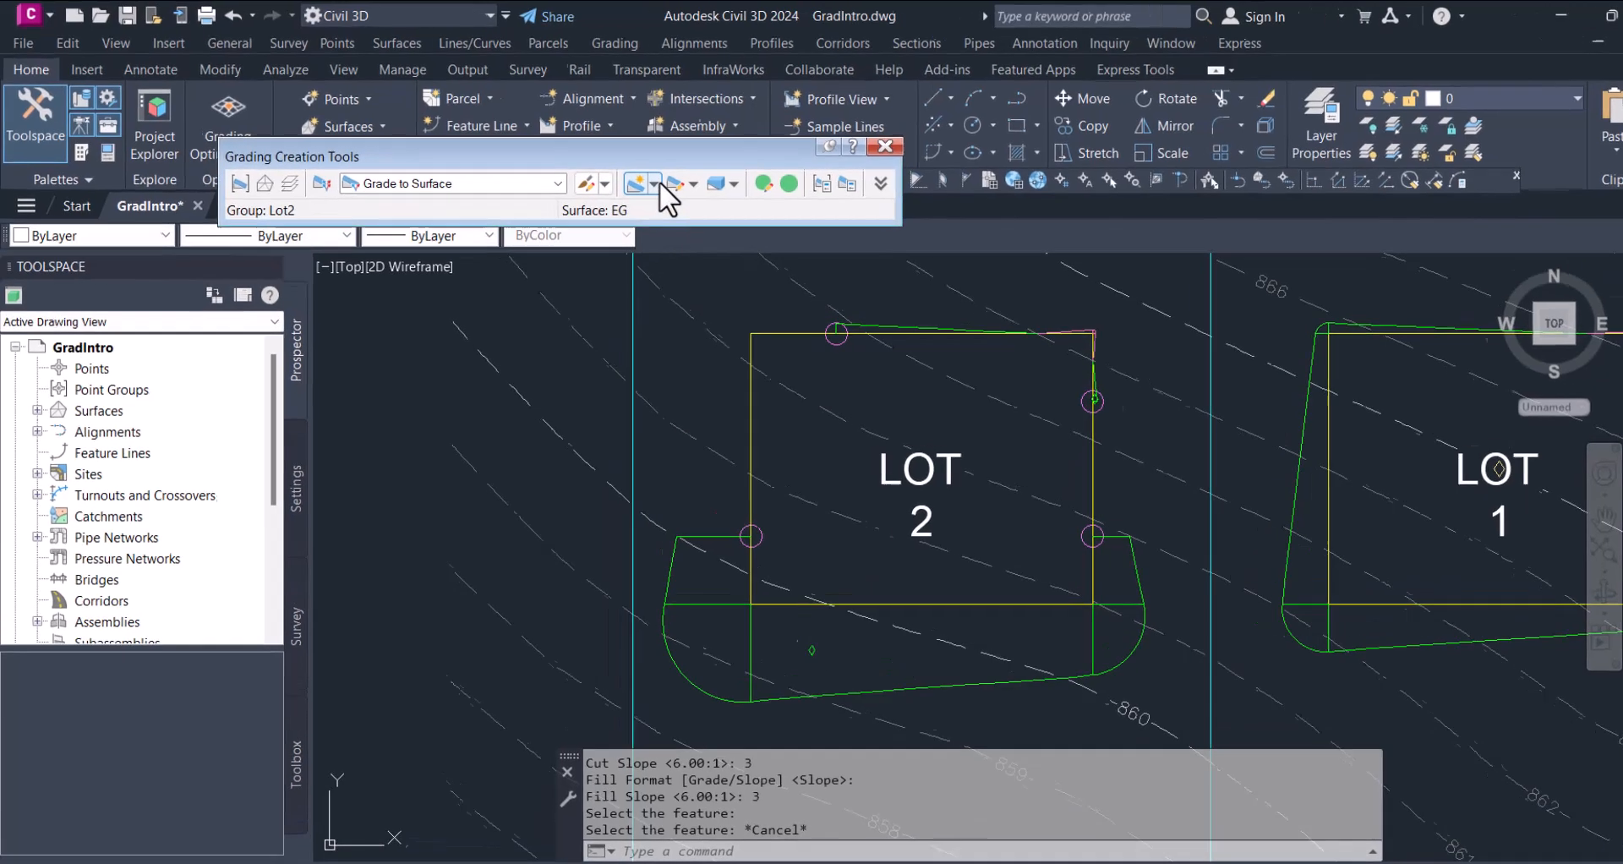
pyautogui.click(629, 177)
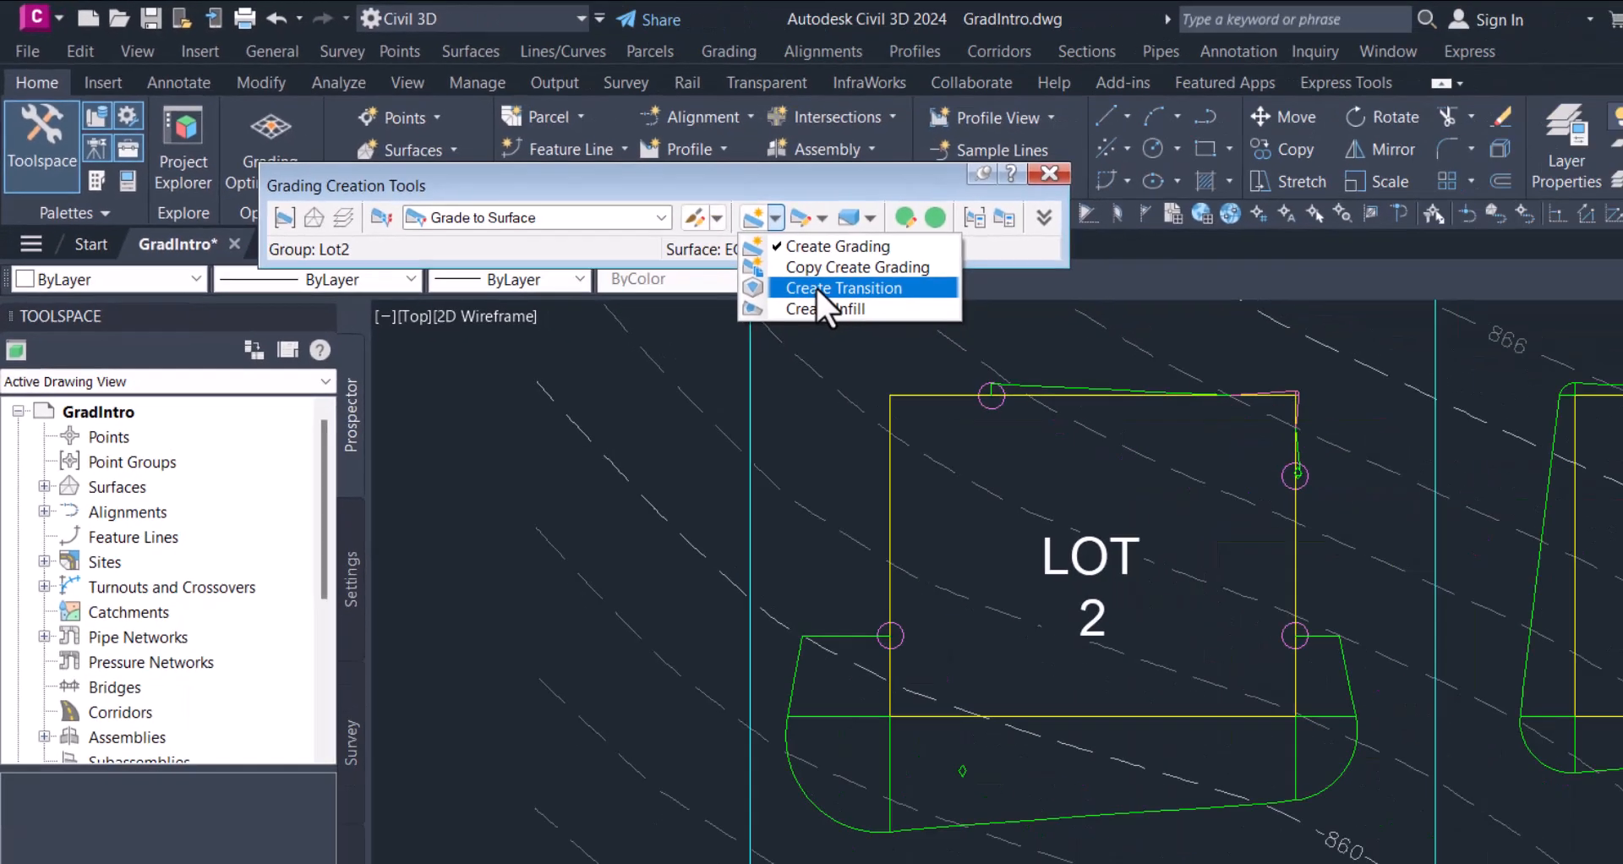
pyautogui.click(1150, 404)
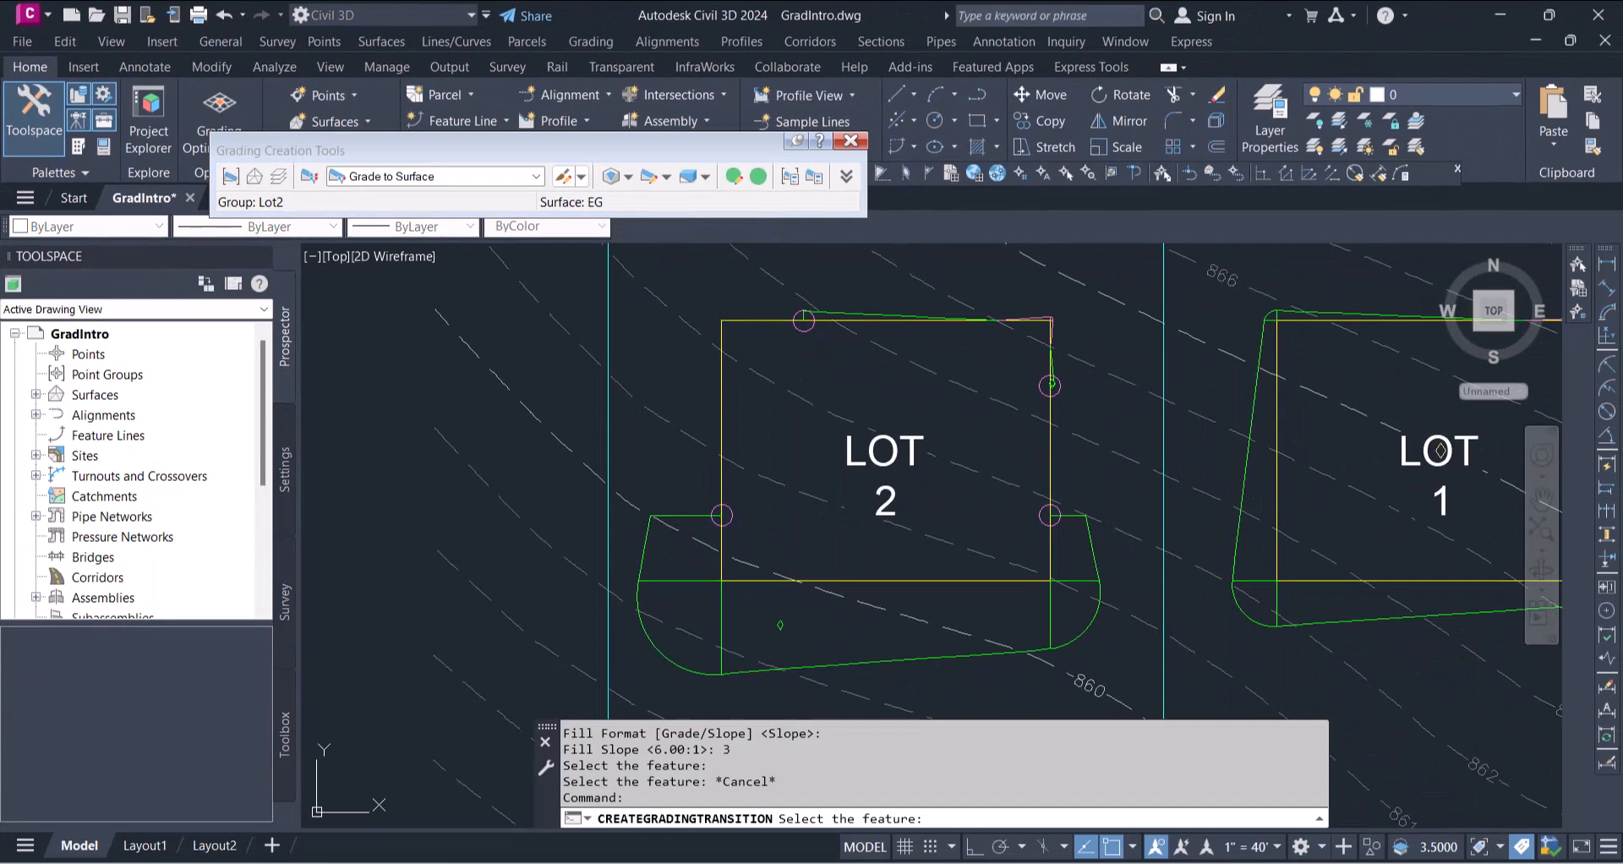
pyautogui.click(1051, 445)
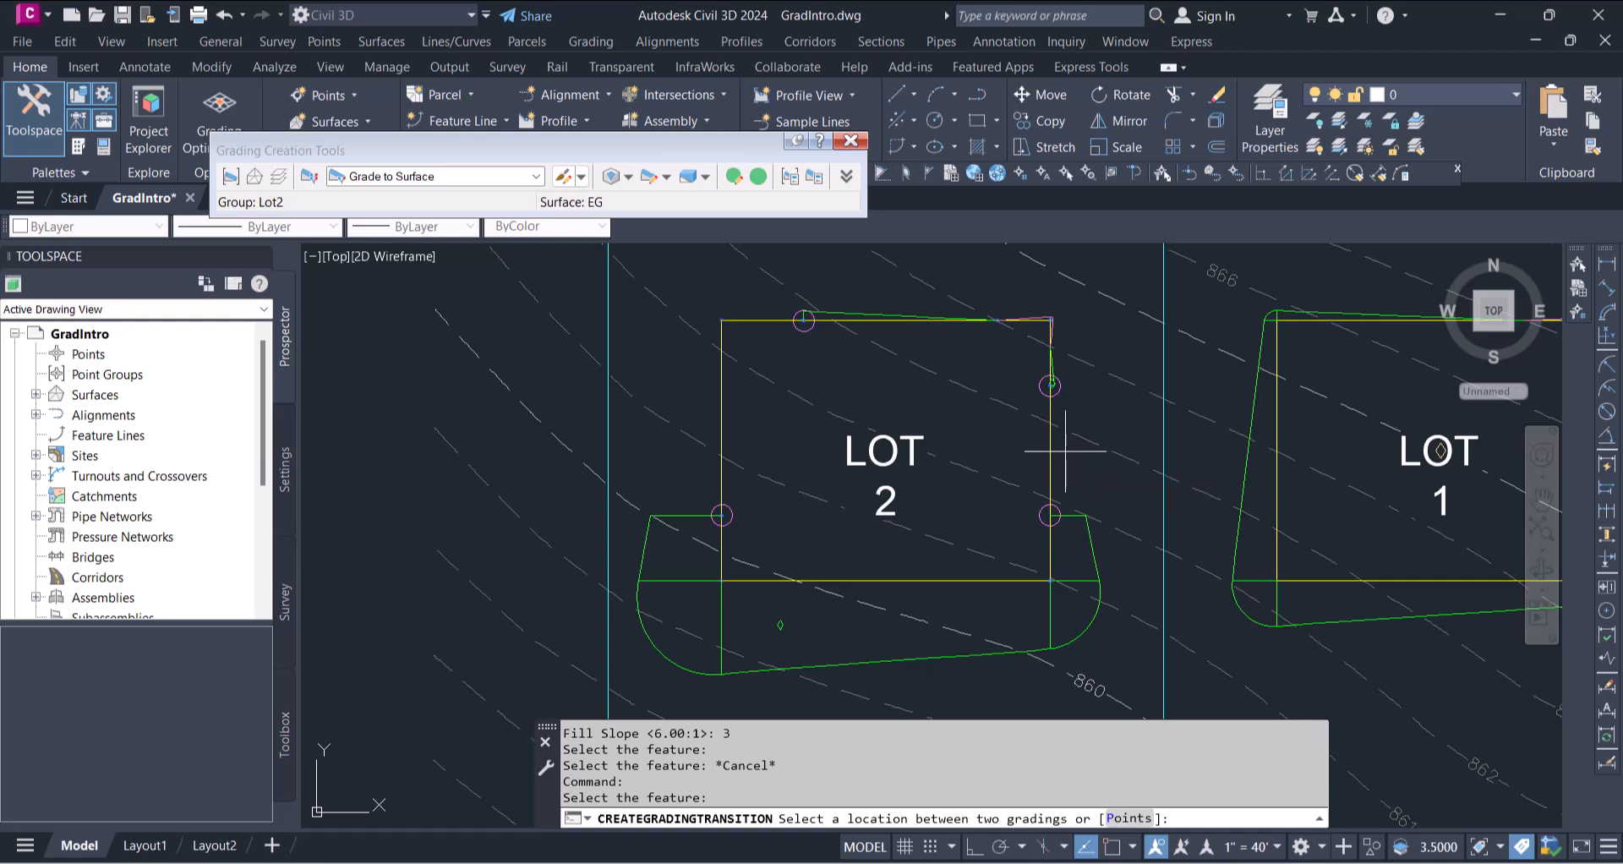
pyautogui.click(1067, 451)
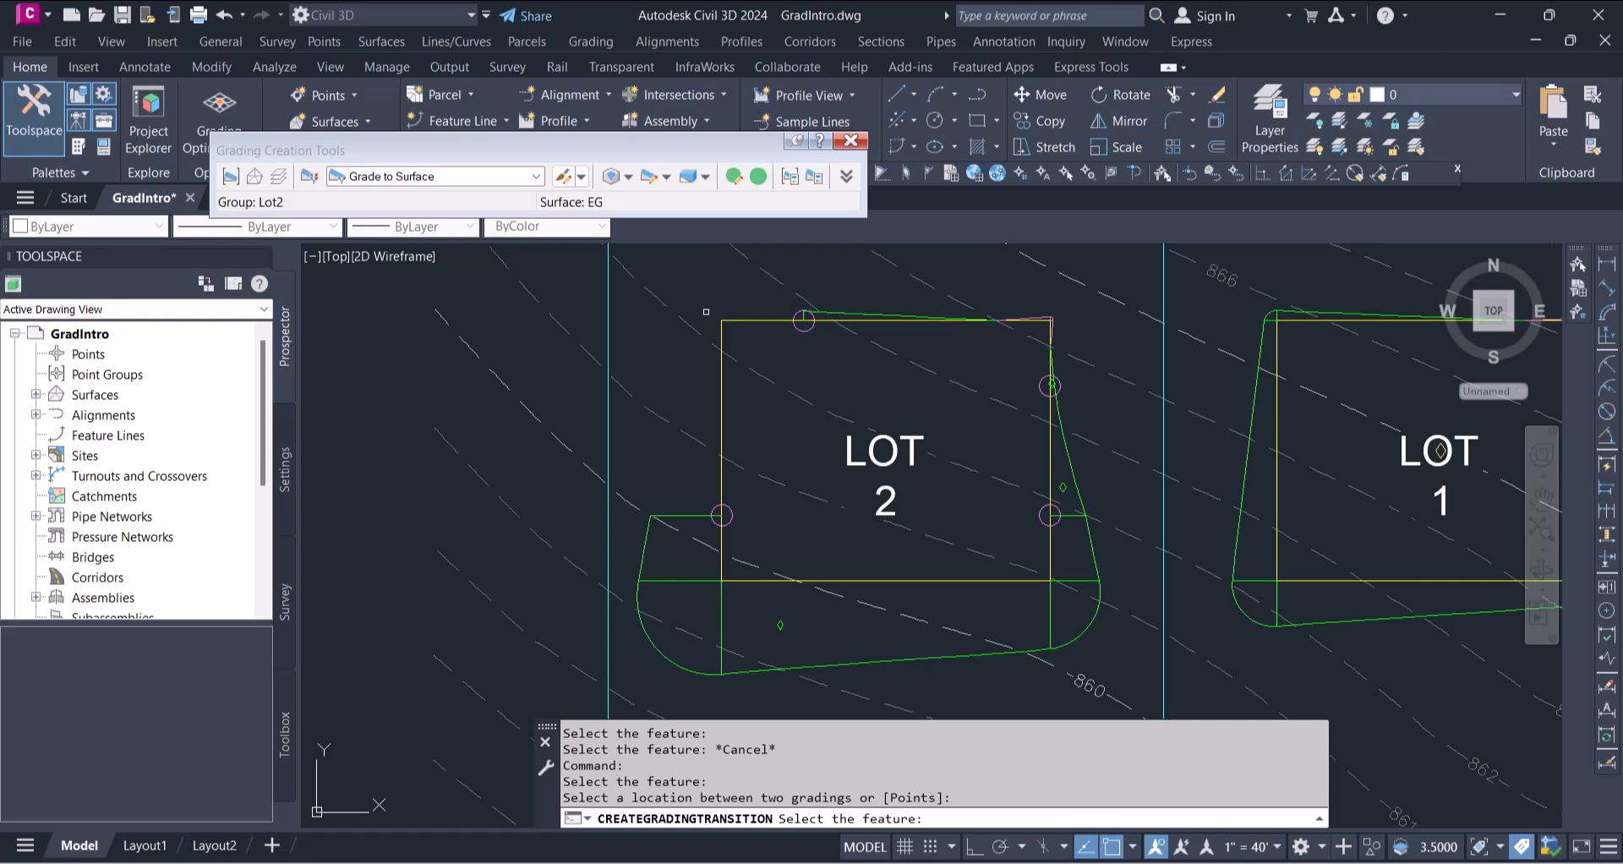
# - Create a second grading transition around Lot 2's northwest corner, between the west-edge and north-edge target circles
pyautogui.click(721, 395)
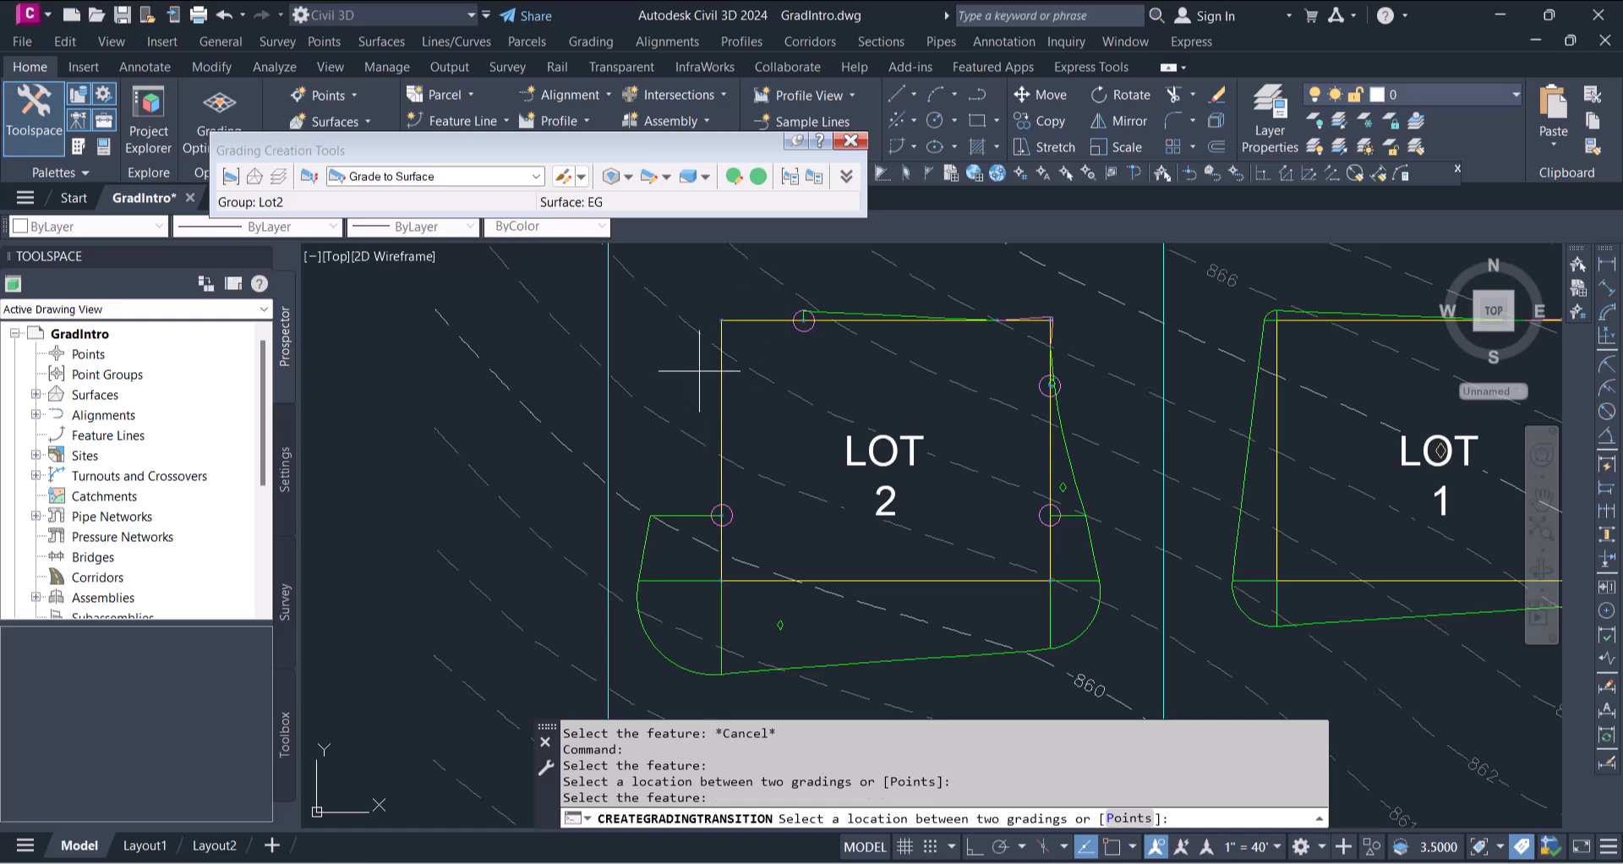
pyautogui.click(699, 372)
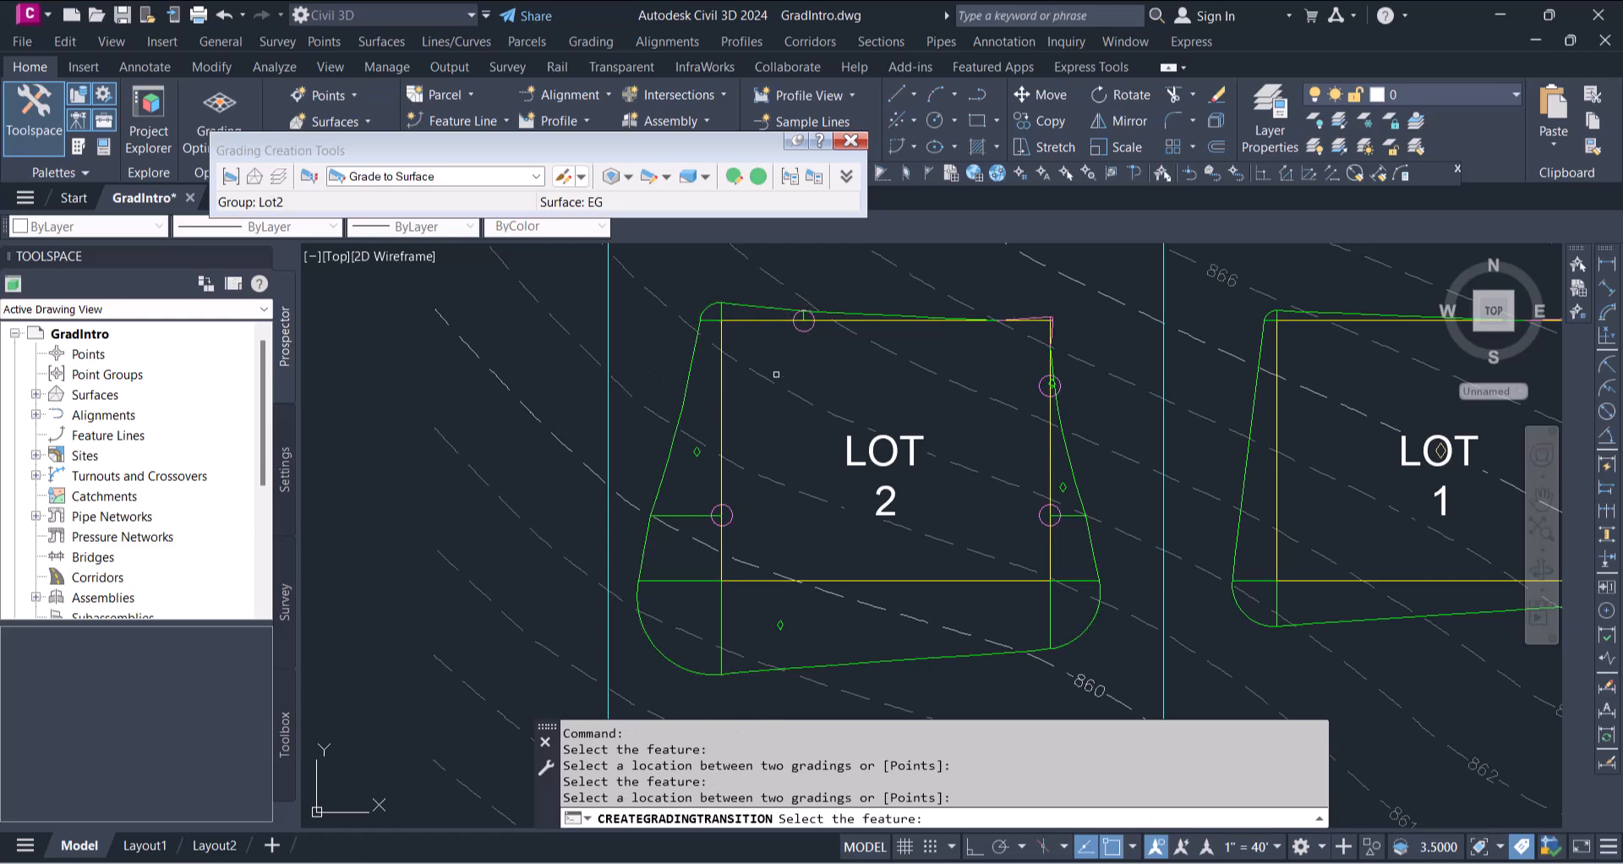
pyautogui.click(820, 277)
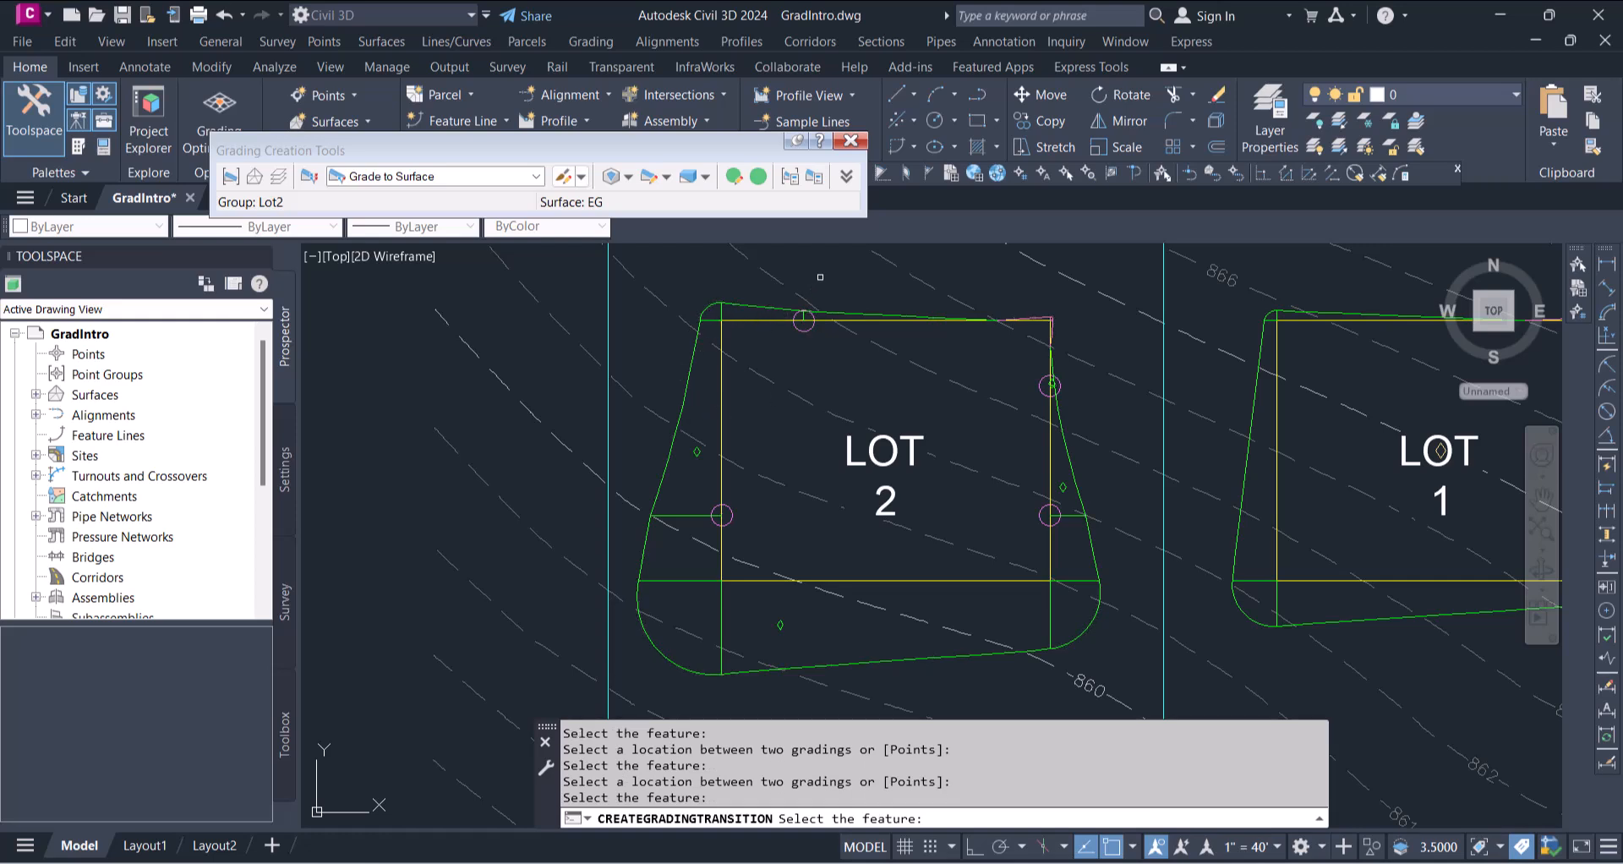
pyautogui.press('Escape')
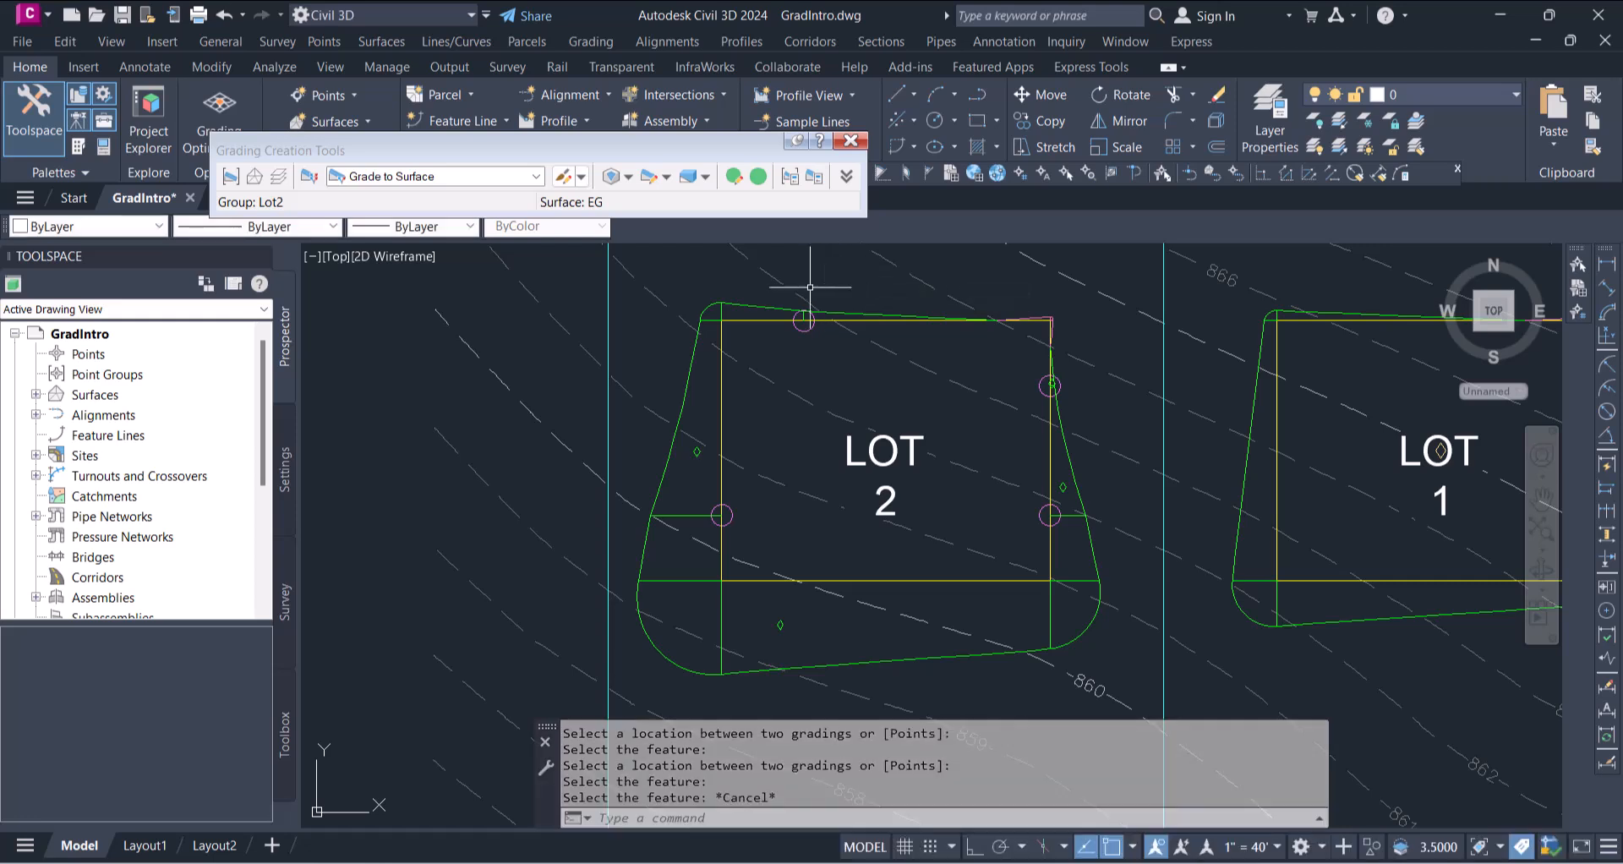
# - Create a grading infill in the open area inside the Lot 2 building pad
pyautogui.click(629, 177)
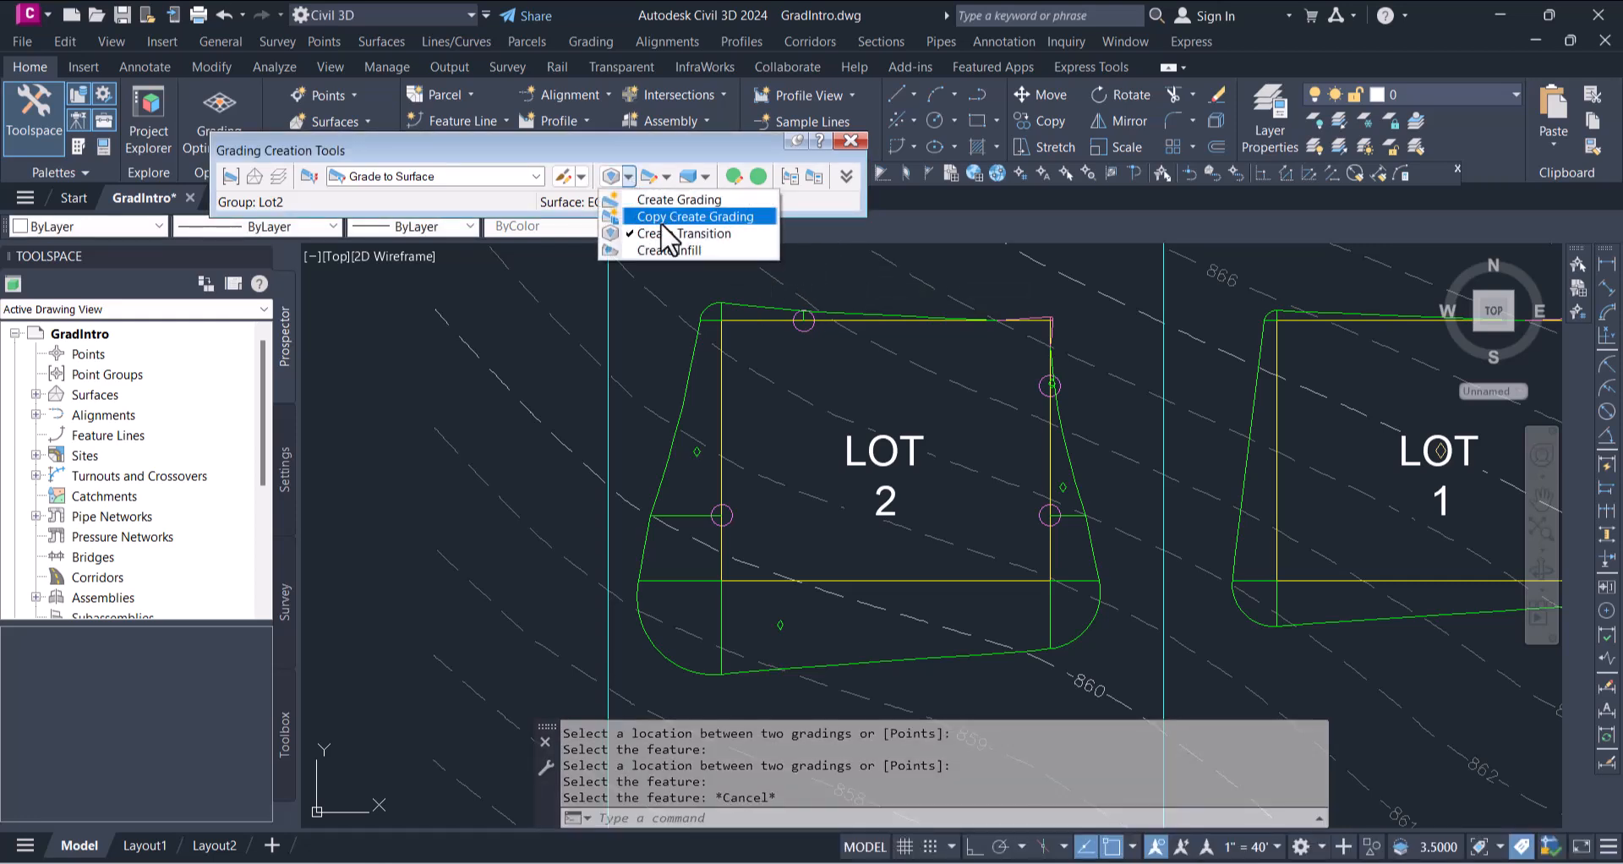
pyautogui.click(678, 248)
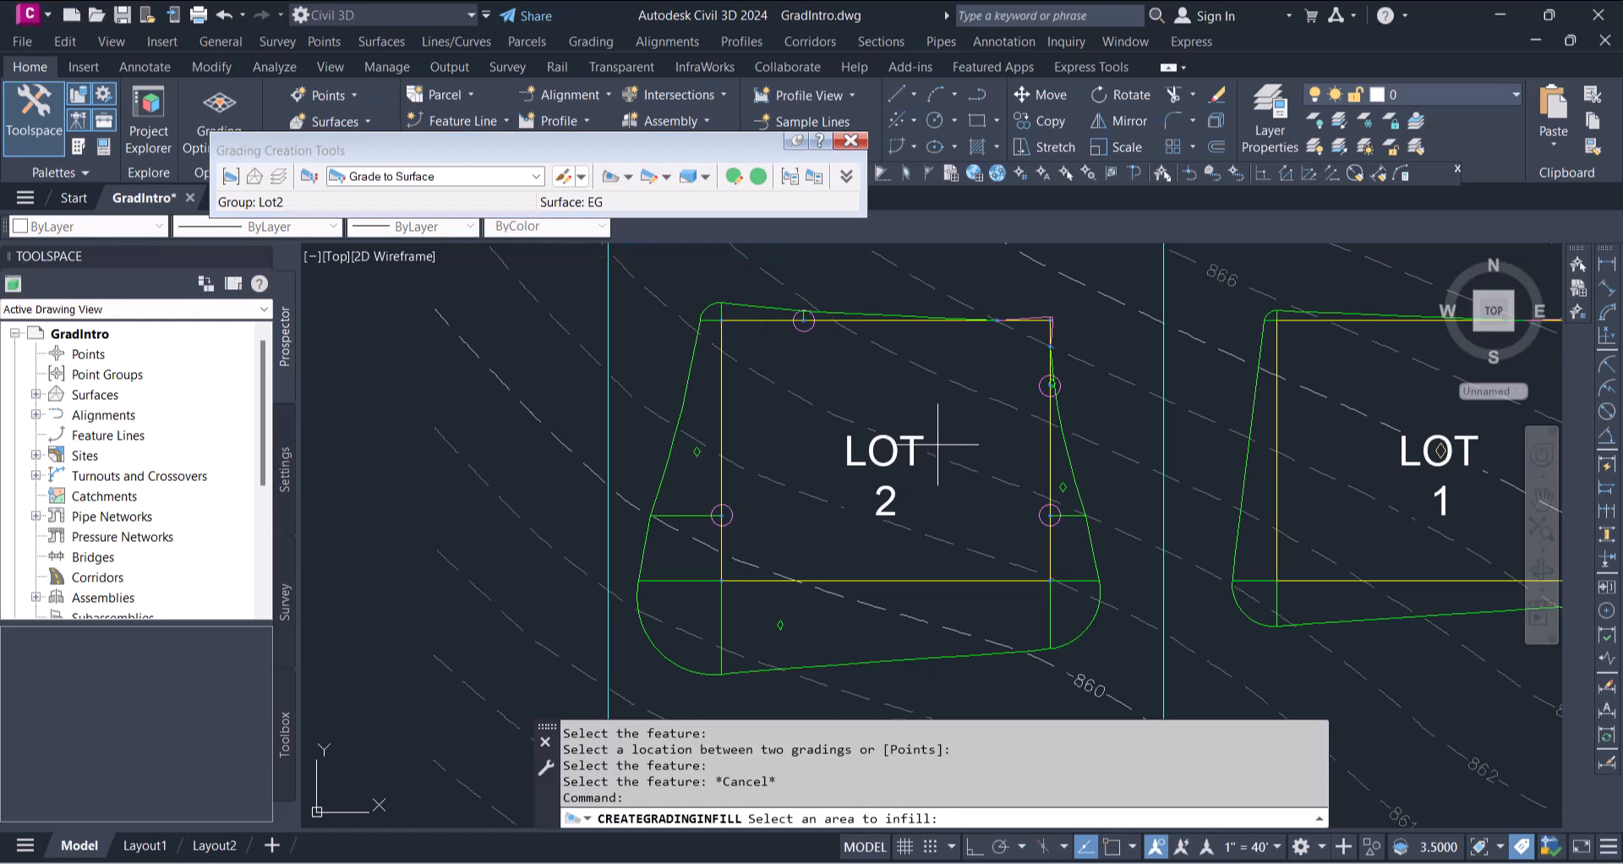
pyautogui.press('Return')
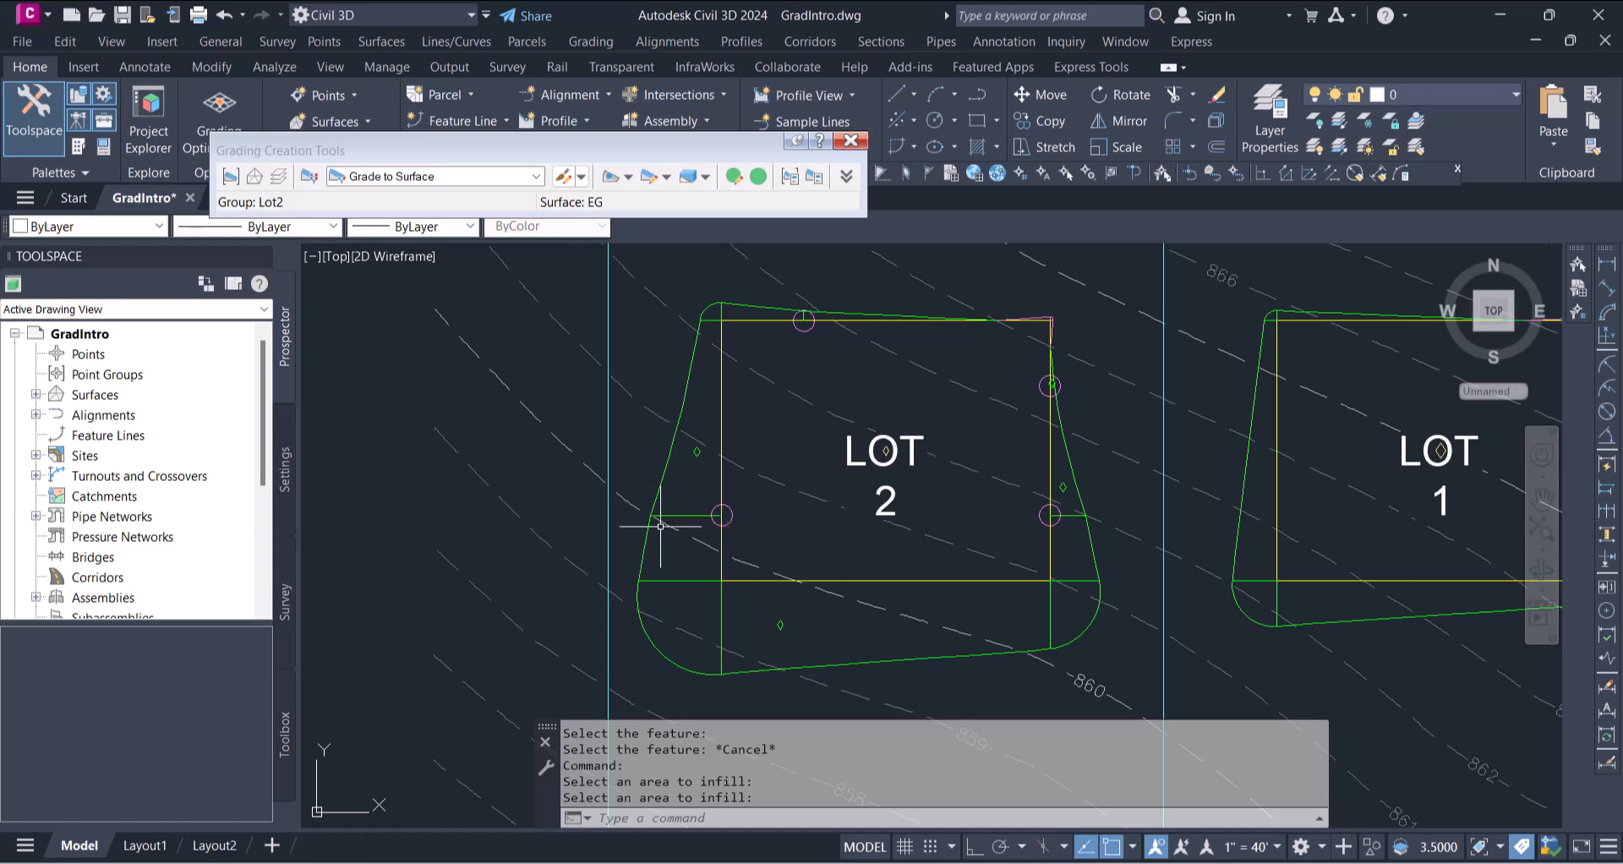
pyautogui.moveTo(1046, 863)
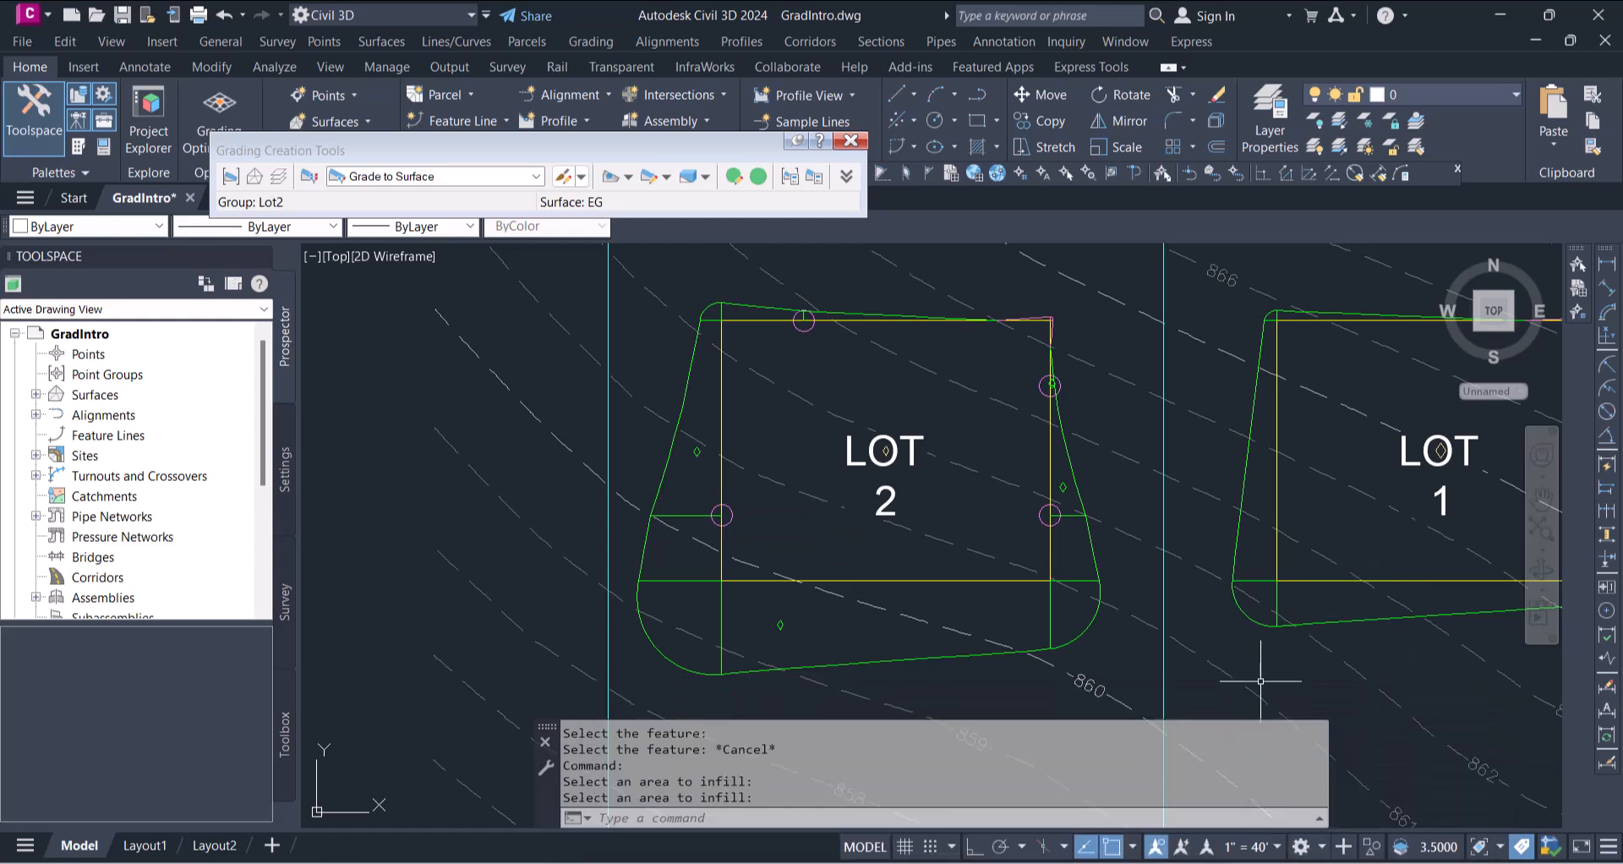